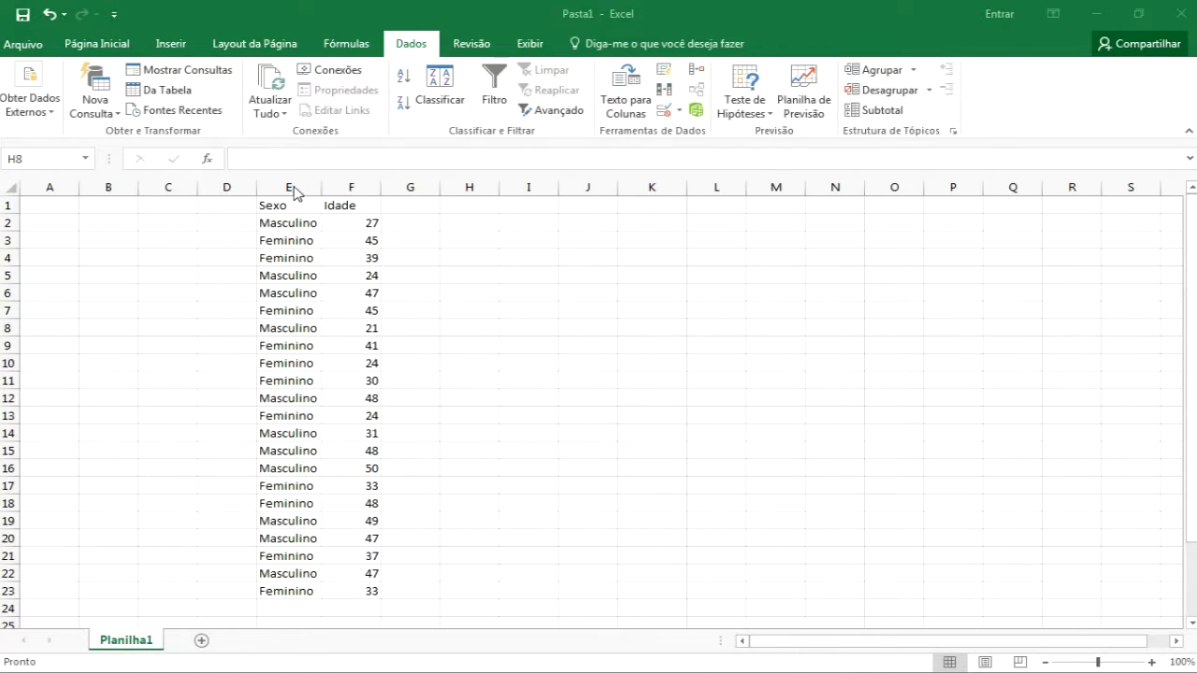
left_click_drag(280, 204, 367, 584)
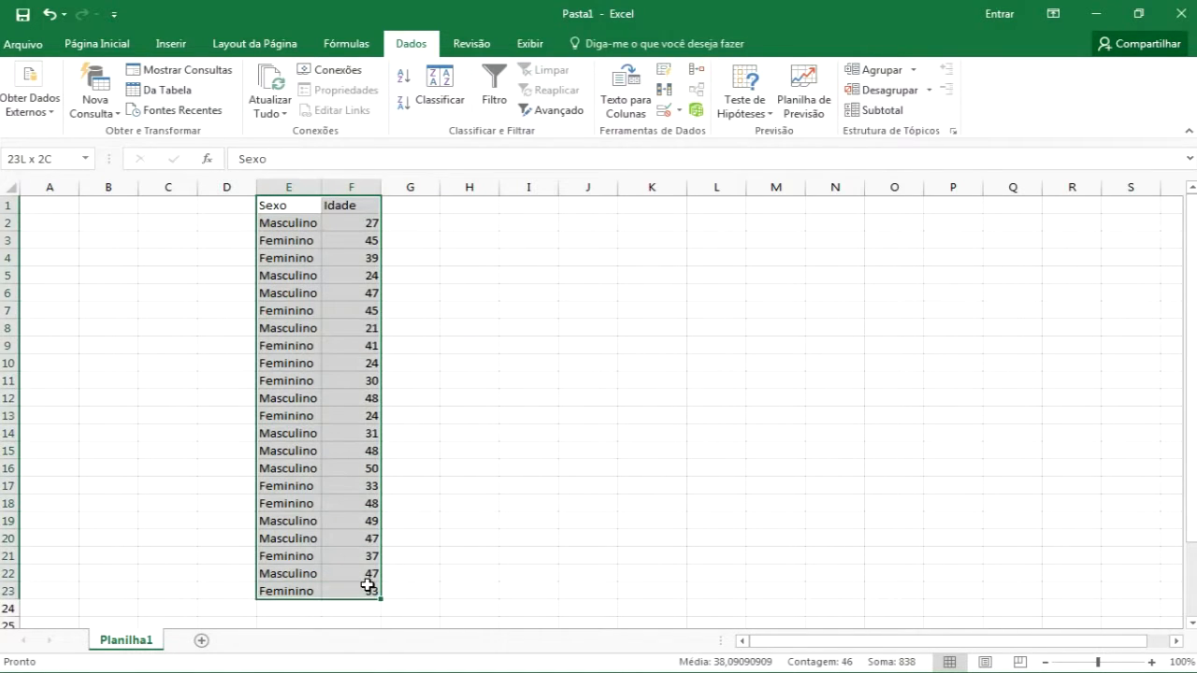
left_click(496, 102)
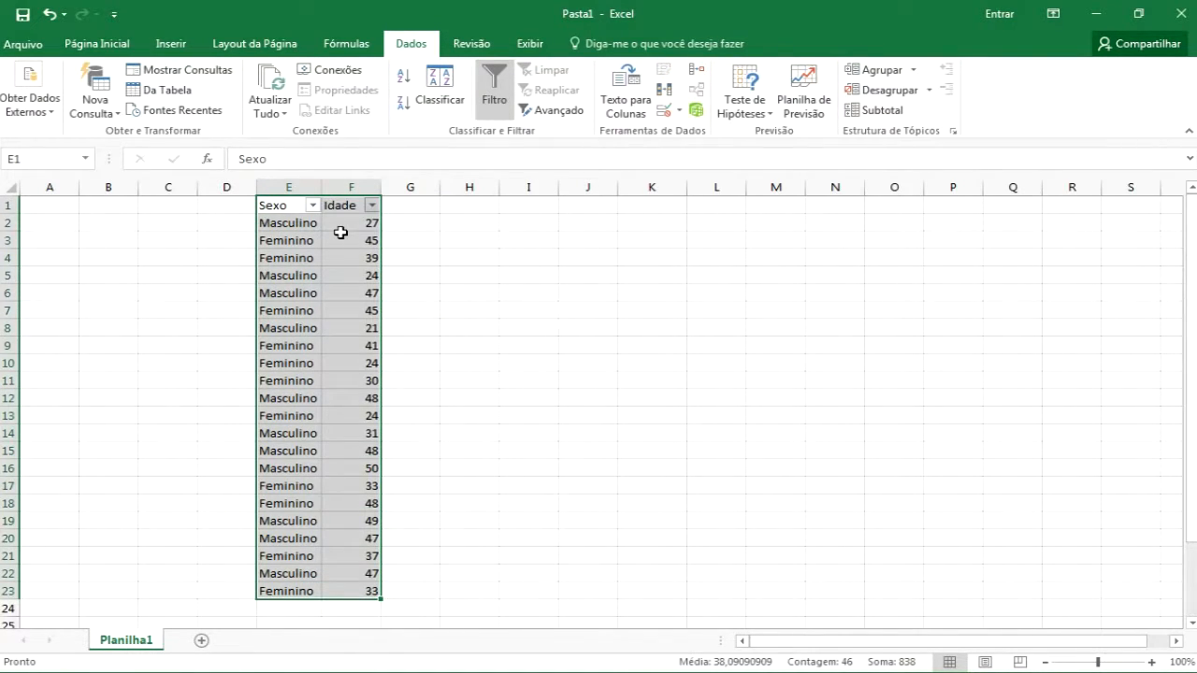
left_click(496, 112)
left_click(369, 276)
left_click(281, 206)
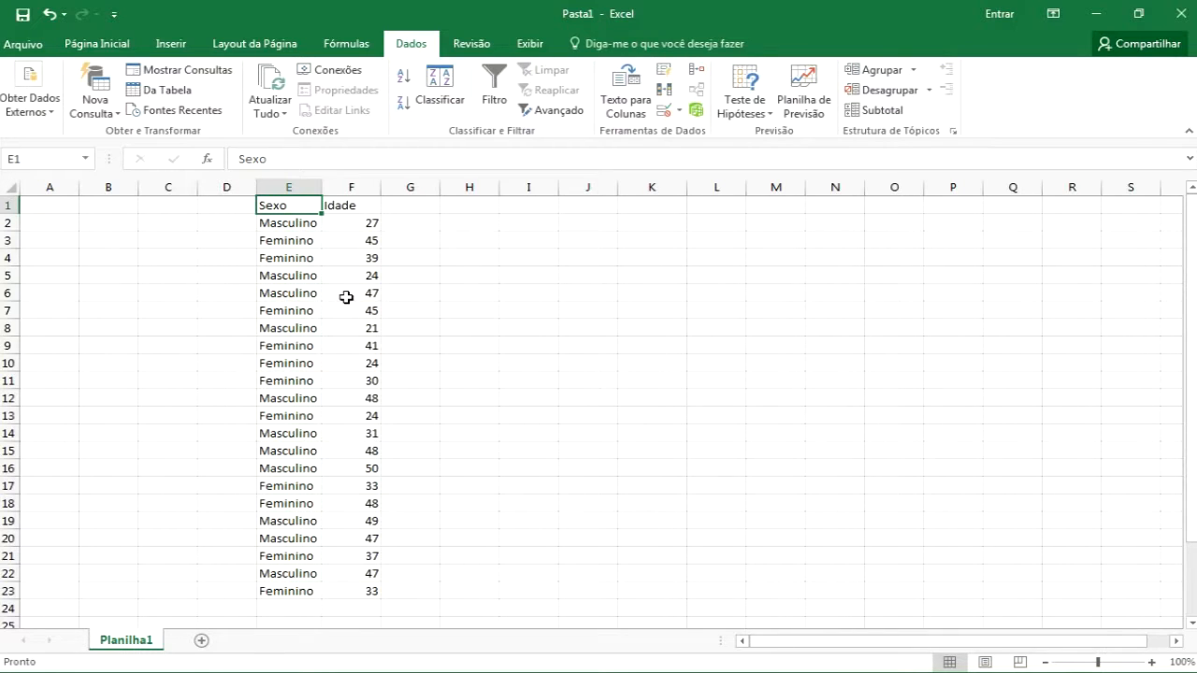
Turn on AutoFilter for the Sexo and Idade table
key("ctrl+shift+l")
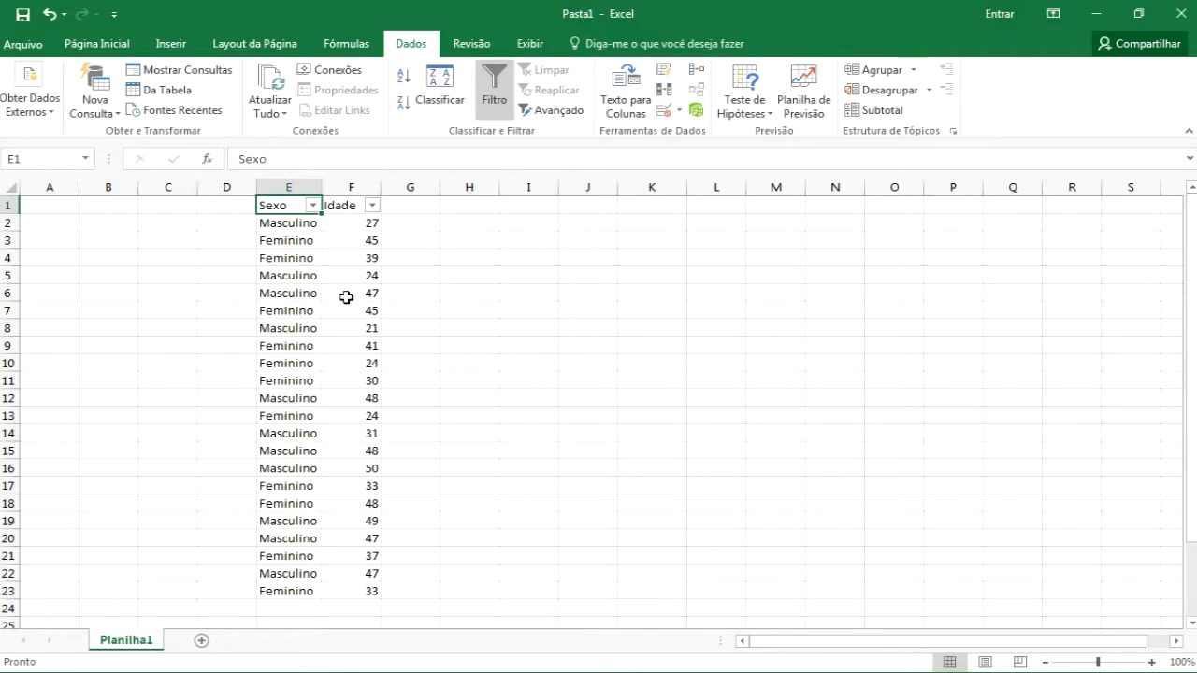
key("ctrl+shift+l")
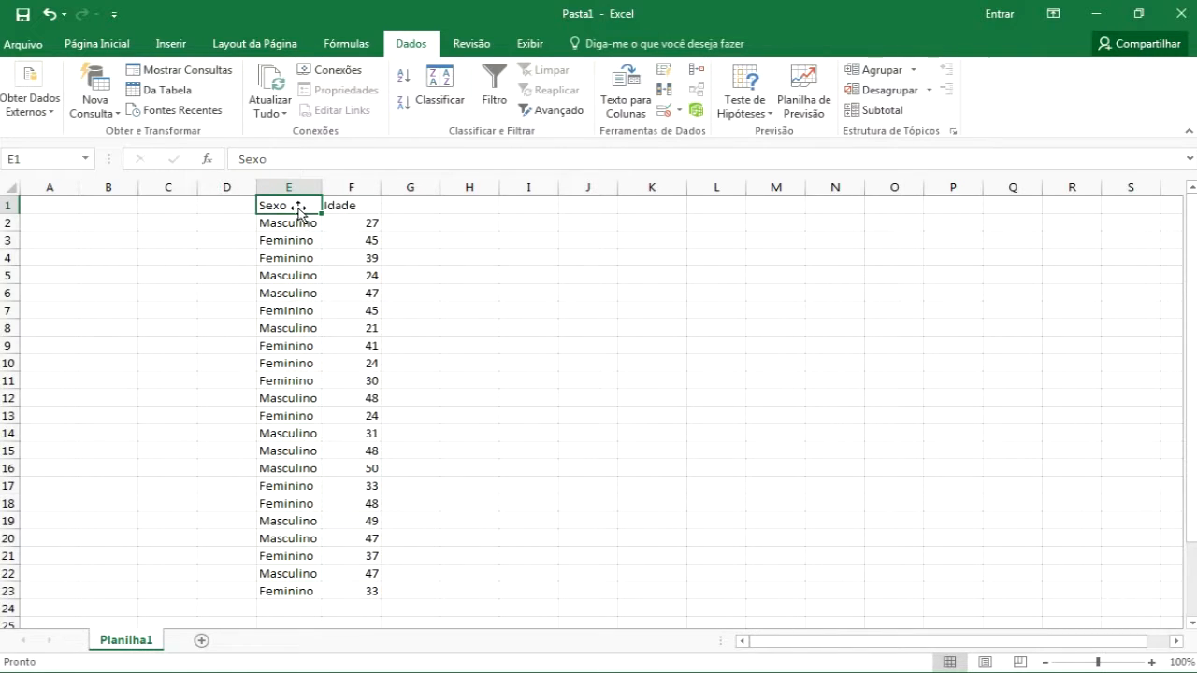
key("ctrl+shift+l")
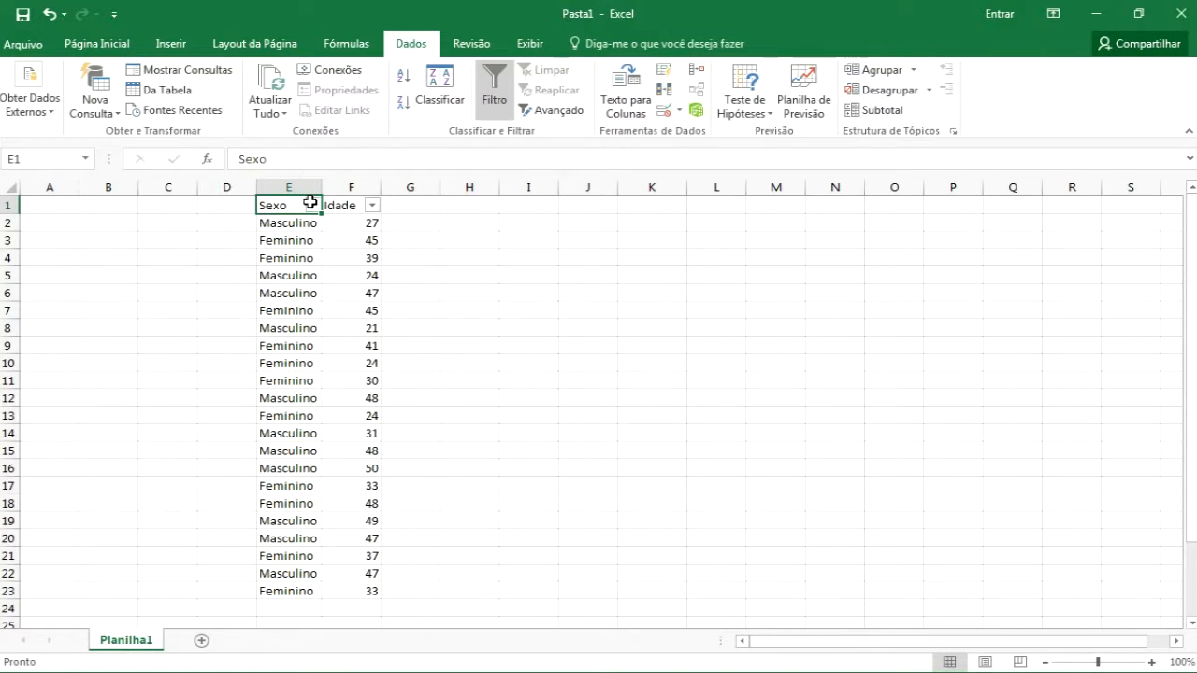
Filter the Sexo column to show only Masculino
left_click(312, 205)
left_click(181, 376)
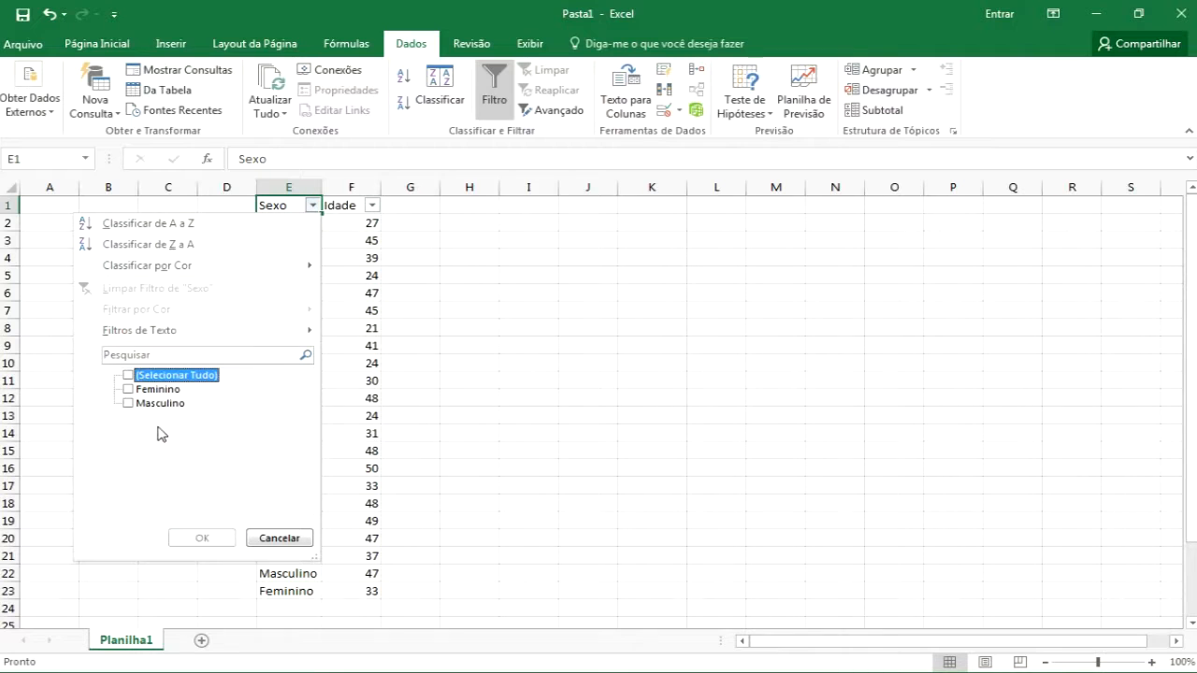
left_click(159, 404)
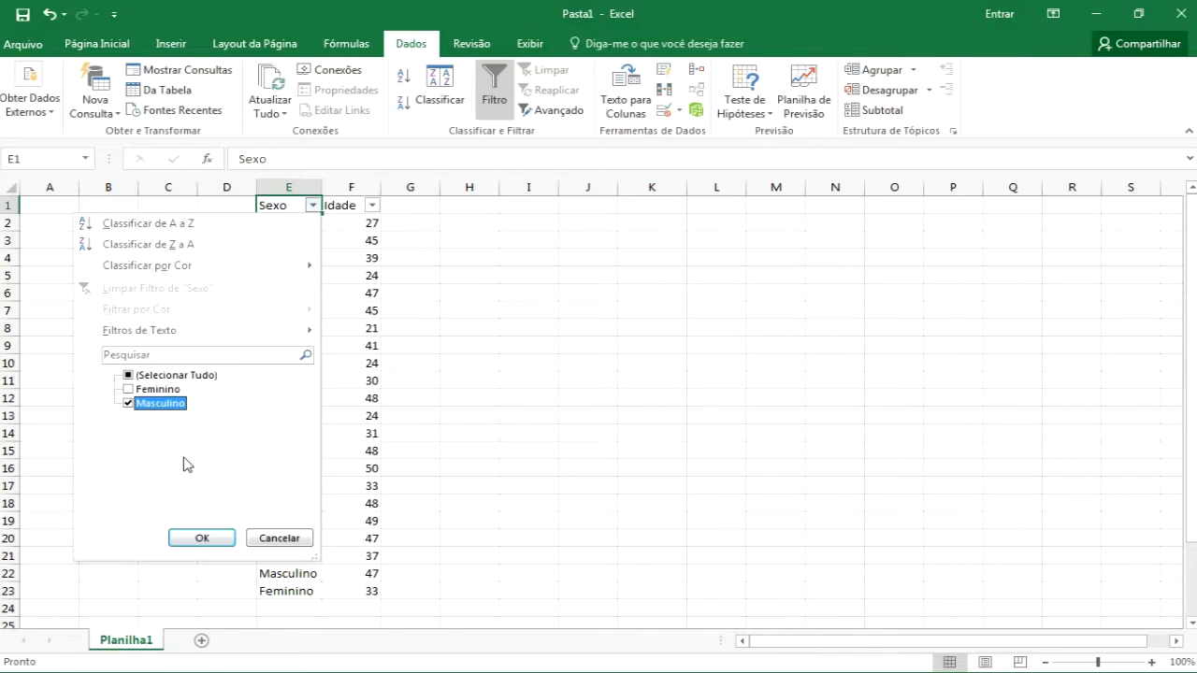
left_click(201, 536)
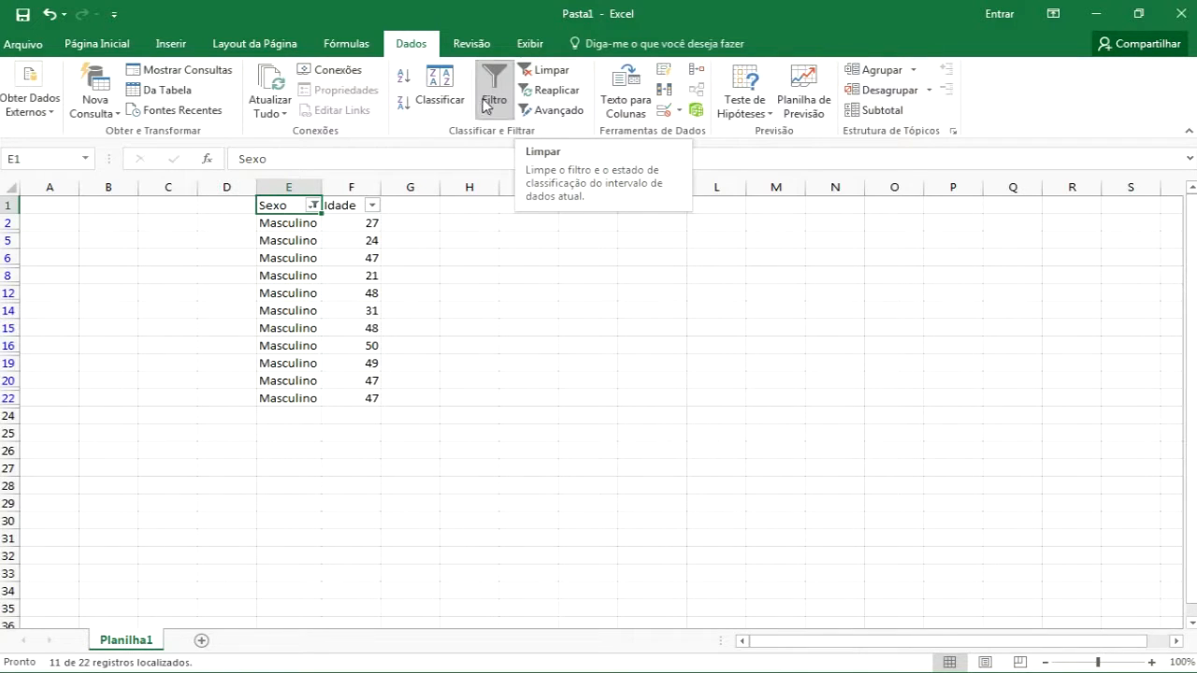
Turn AutoFilter off and back on to clear the Masculino filter
left_click(270, 224)
key("ctrl+shift+l")
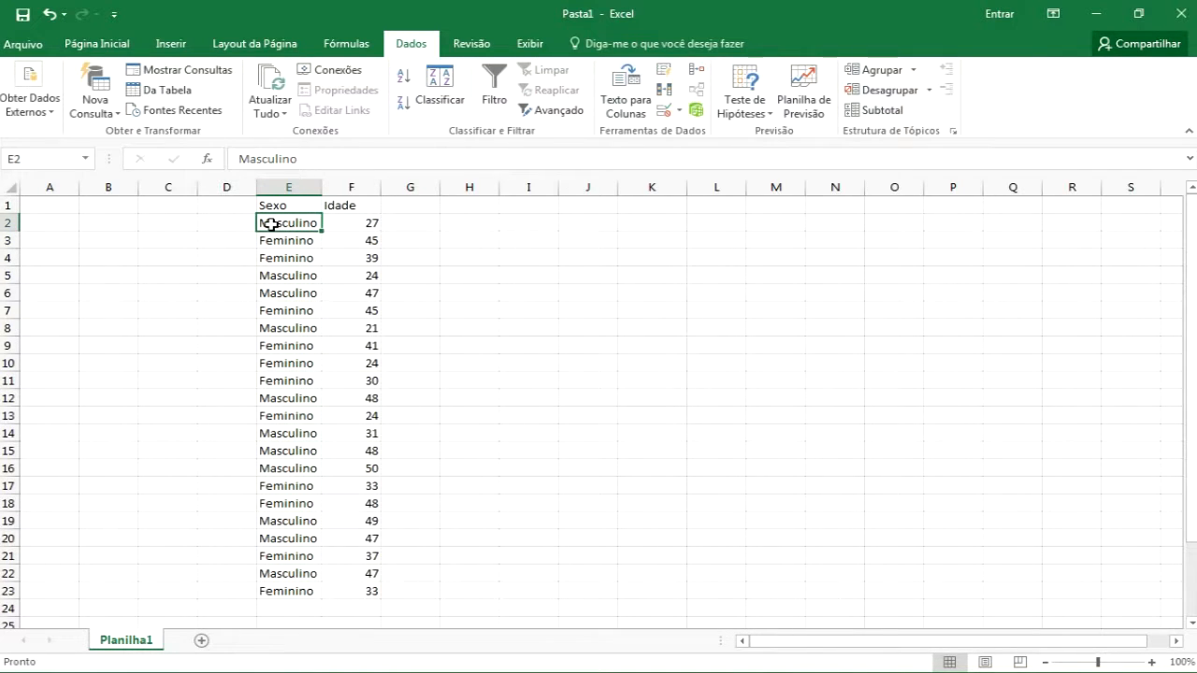
key("ctrl+shift+l")
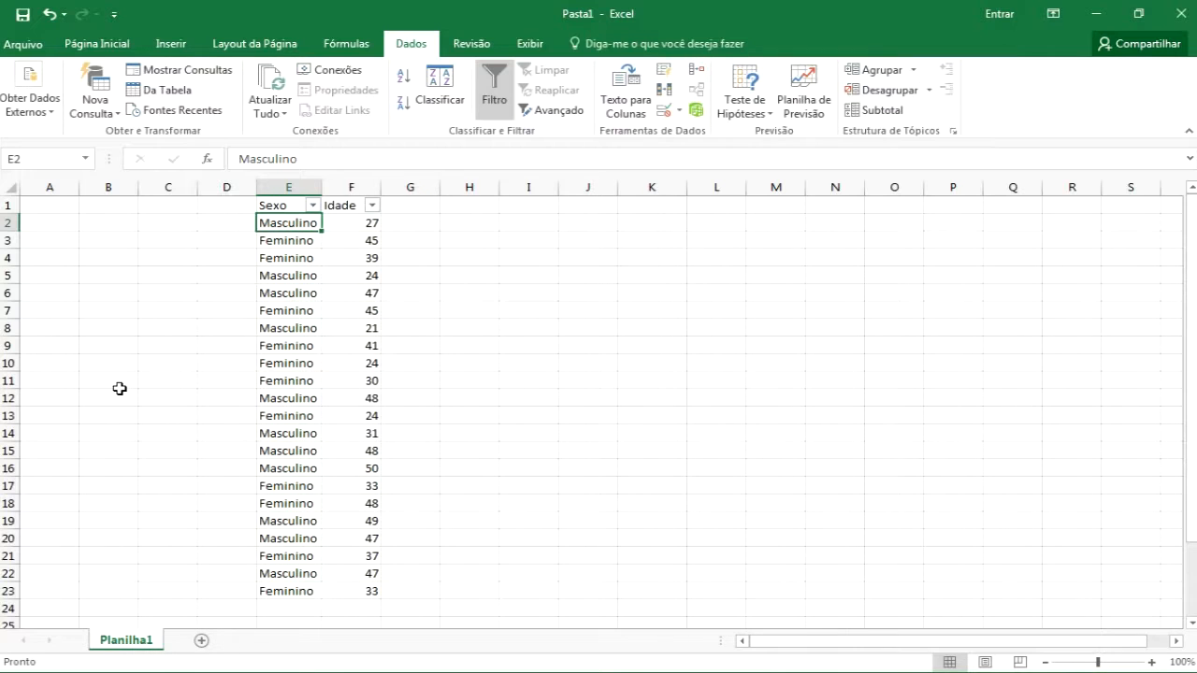
Clear the contents of row 11
left_click(8, 381)
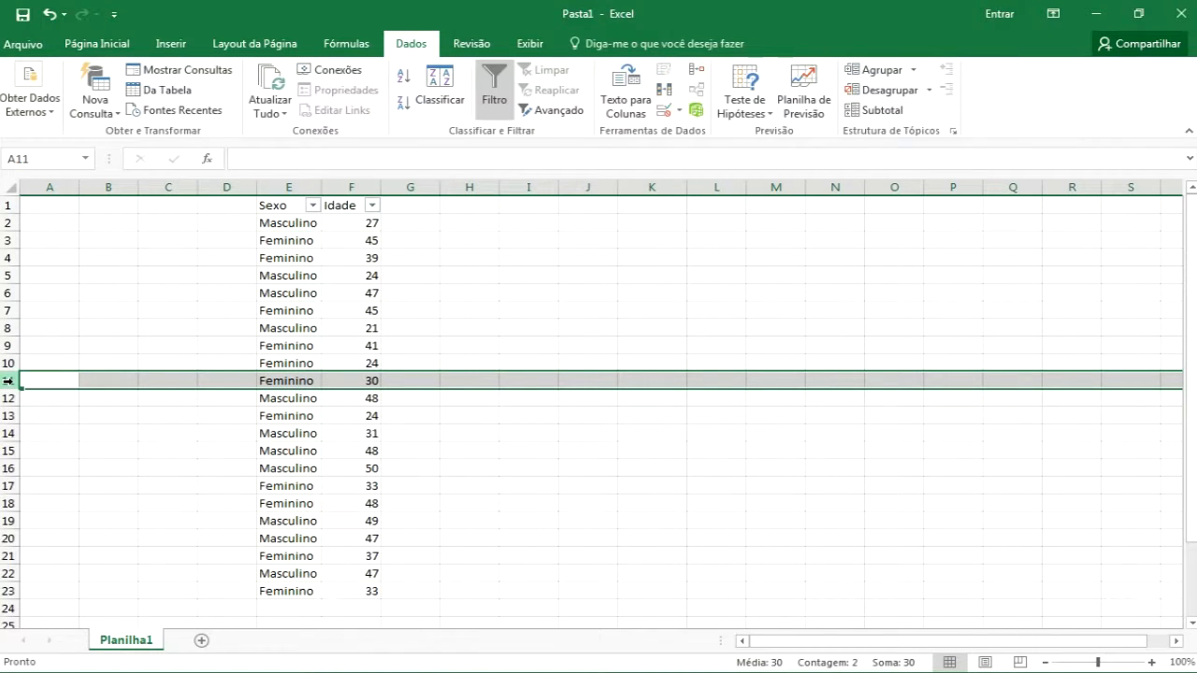
key("Delete")
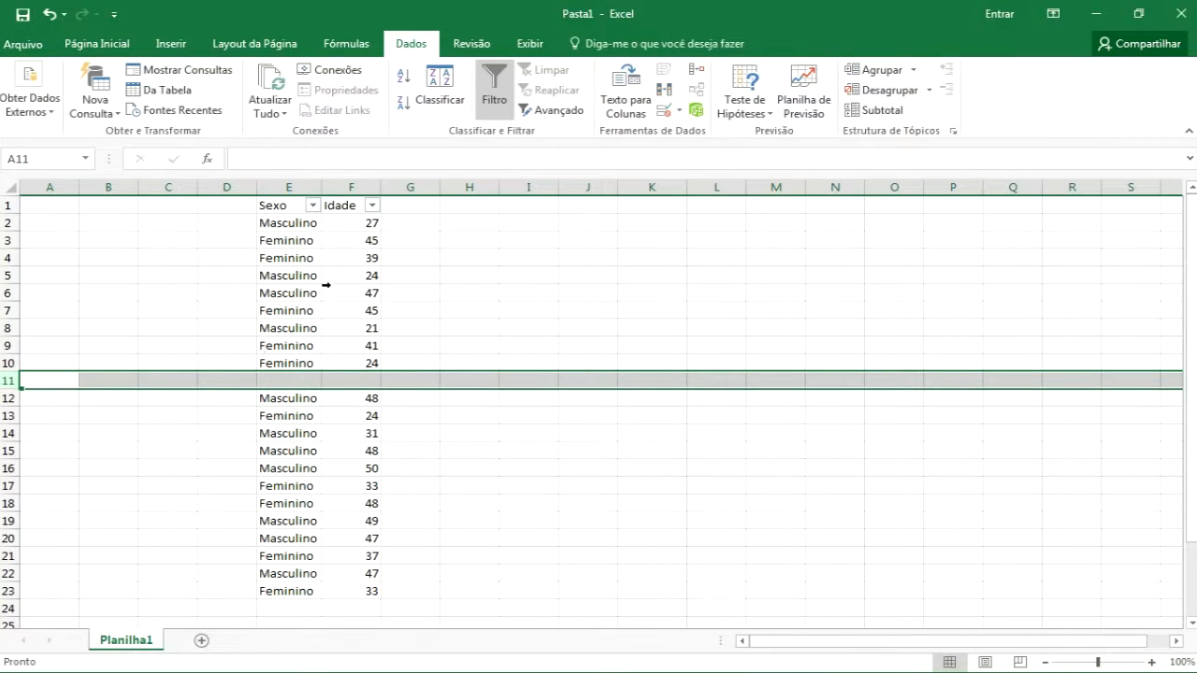
Turn AutoFilter off and back on from the Sexo header
left_click(496, 93)
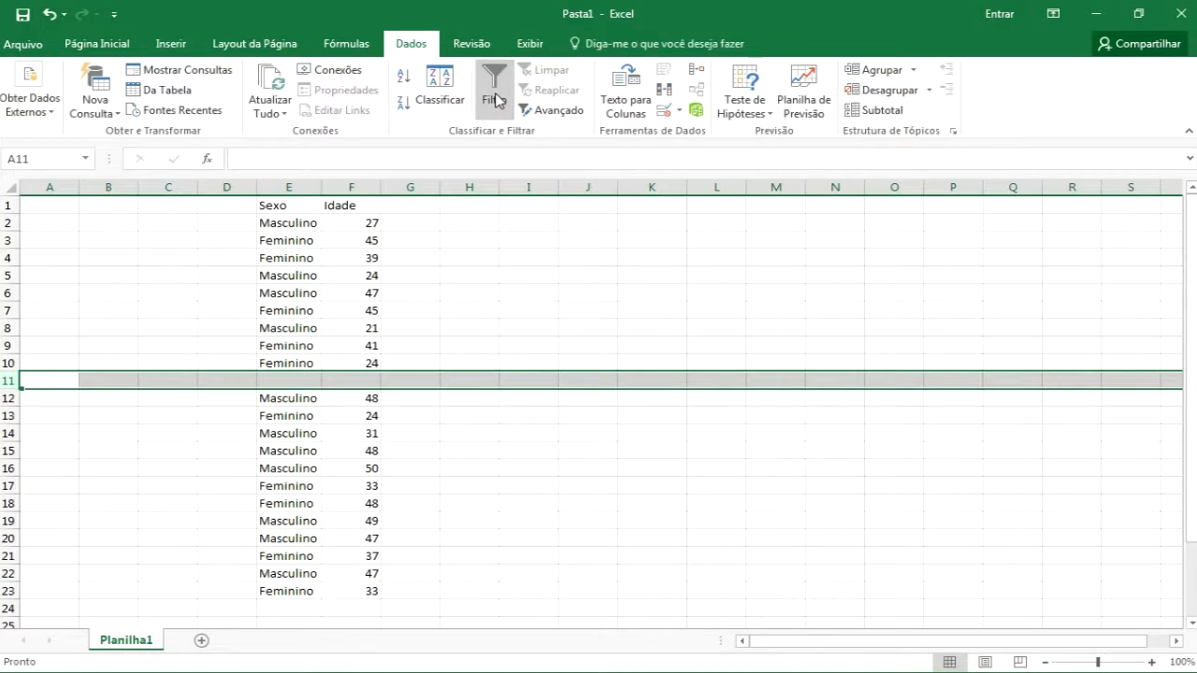
left_click(288, 206)
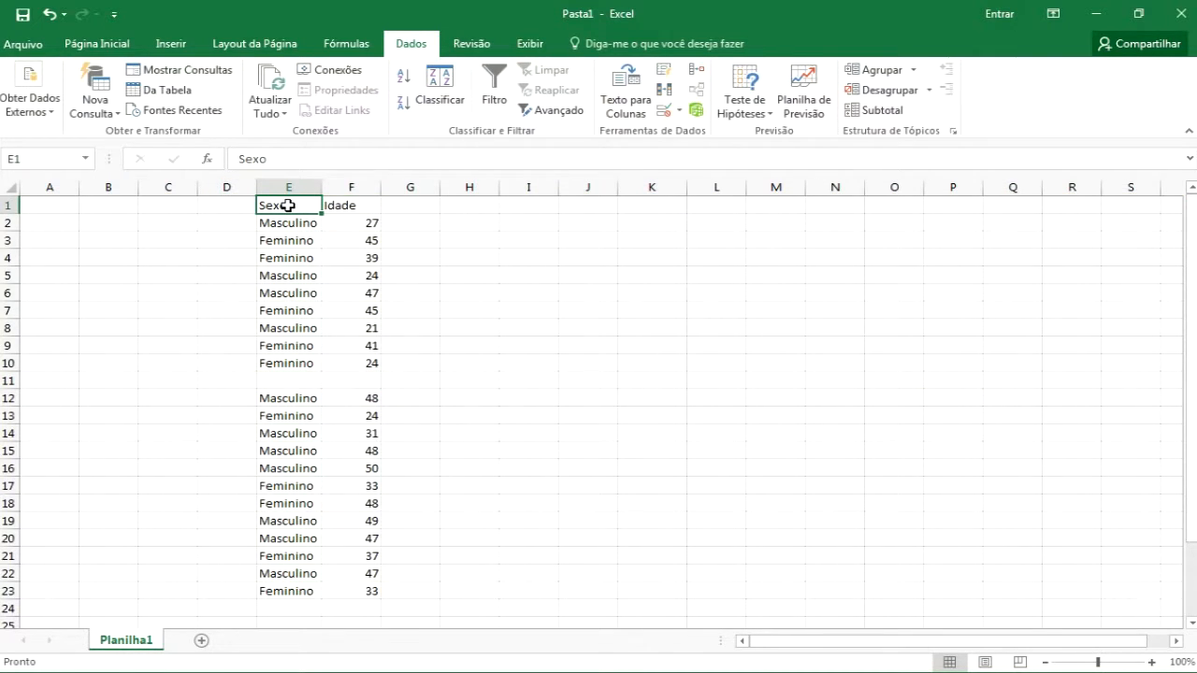
key("ctrl+shift+l")
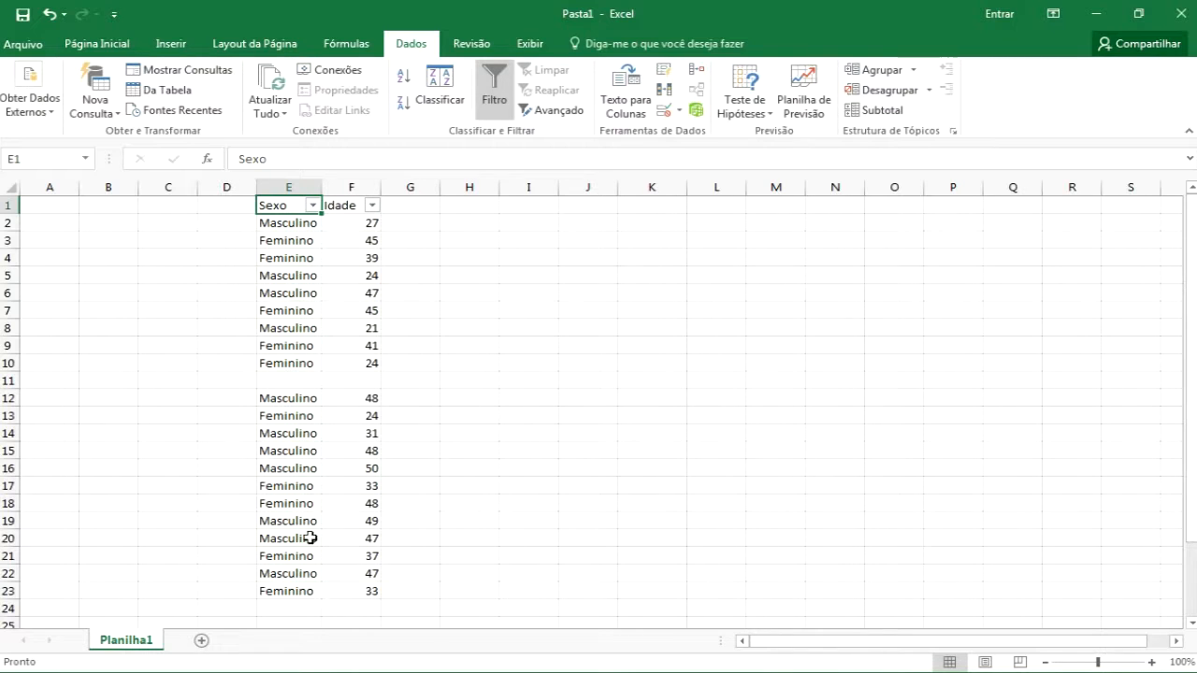
Filter the Sexo column to show only Feminino
left_click(313, 205)
left_click(176, 376)
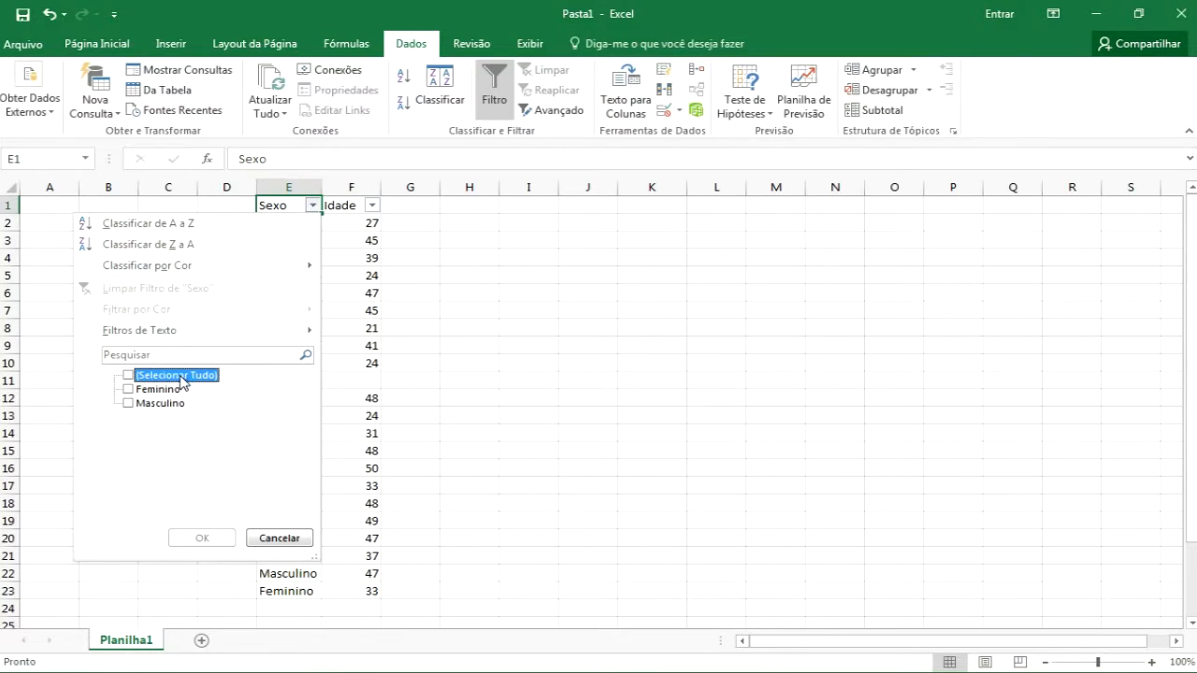
left_click(161, 389)
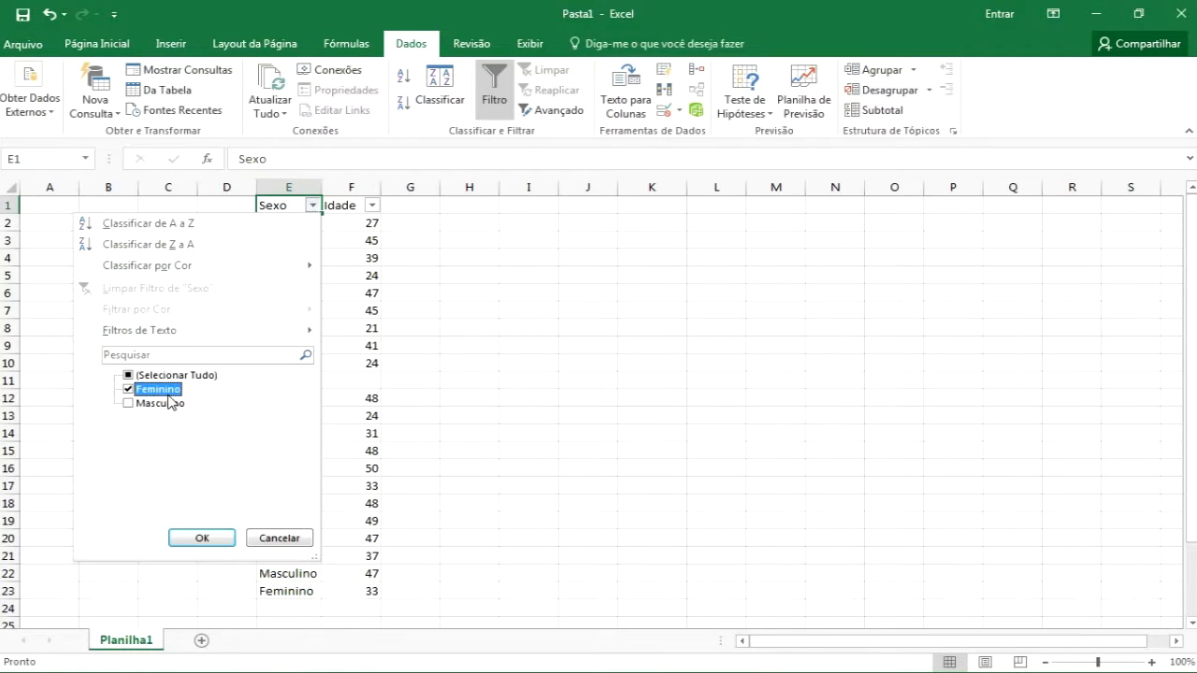
left_click(202, 537)
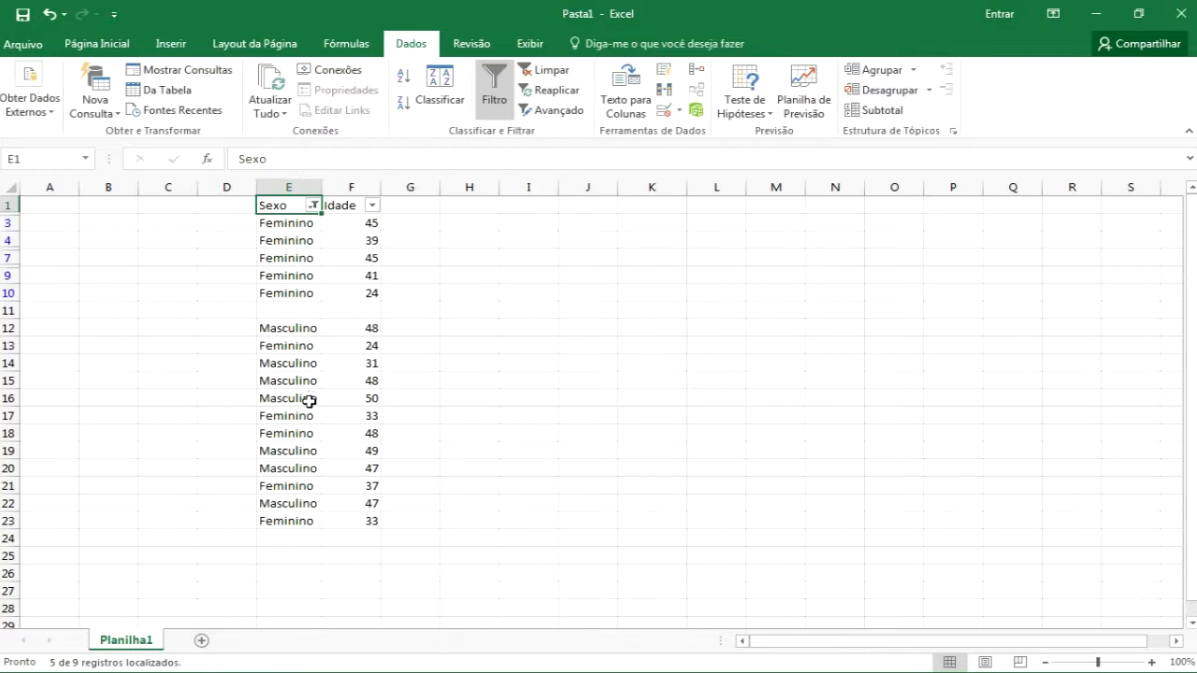
Clear the filter on the Sexo column
left_click(313, 205)
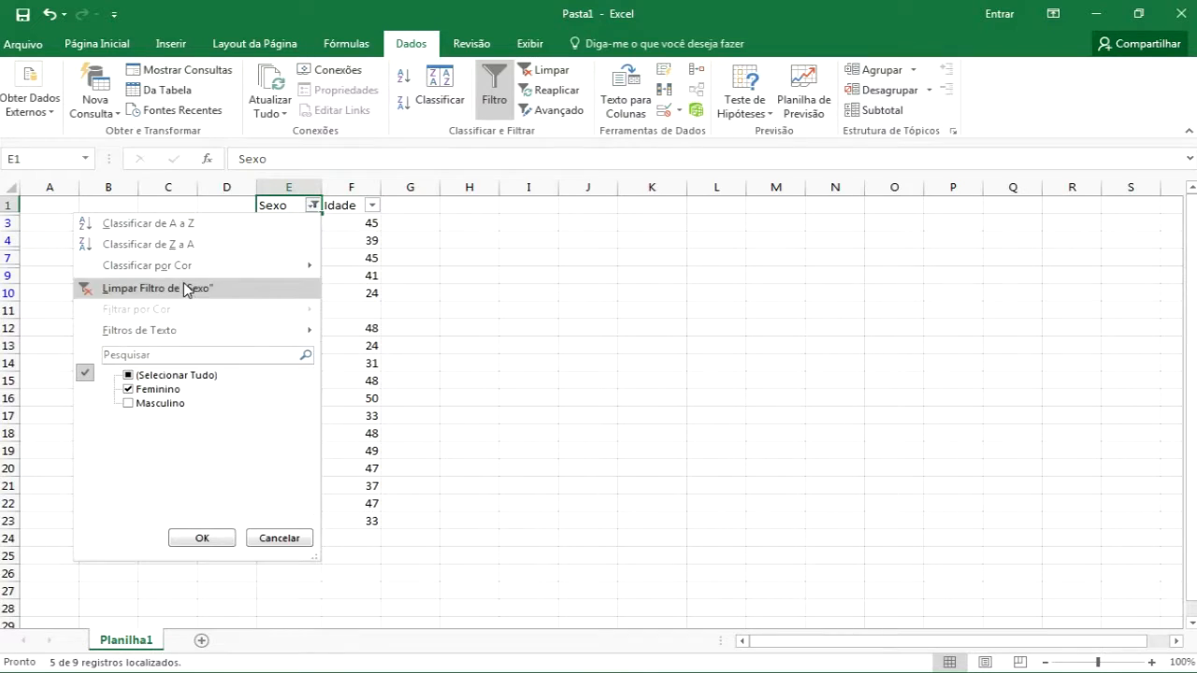
left_click(229, 288)
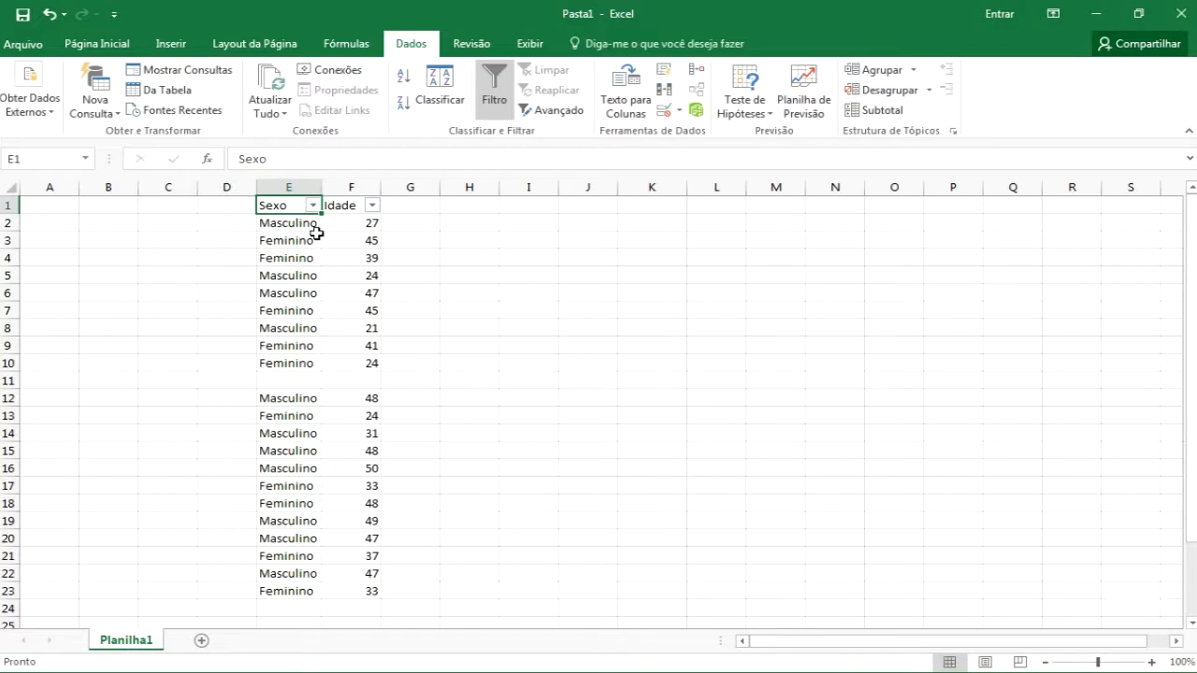
Reapply AutoFilter to the whole range E1:F23, including the blank row
key("ctrl+shift+l")
left_click_drag(280, 206, 344, 593)
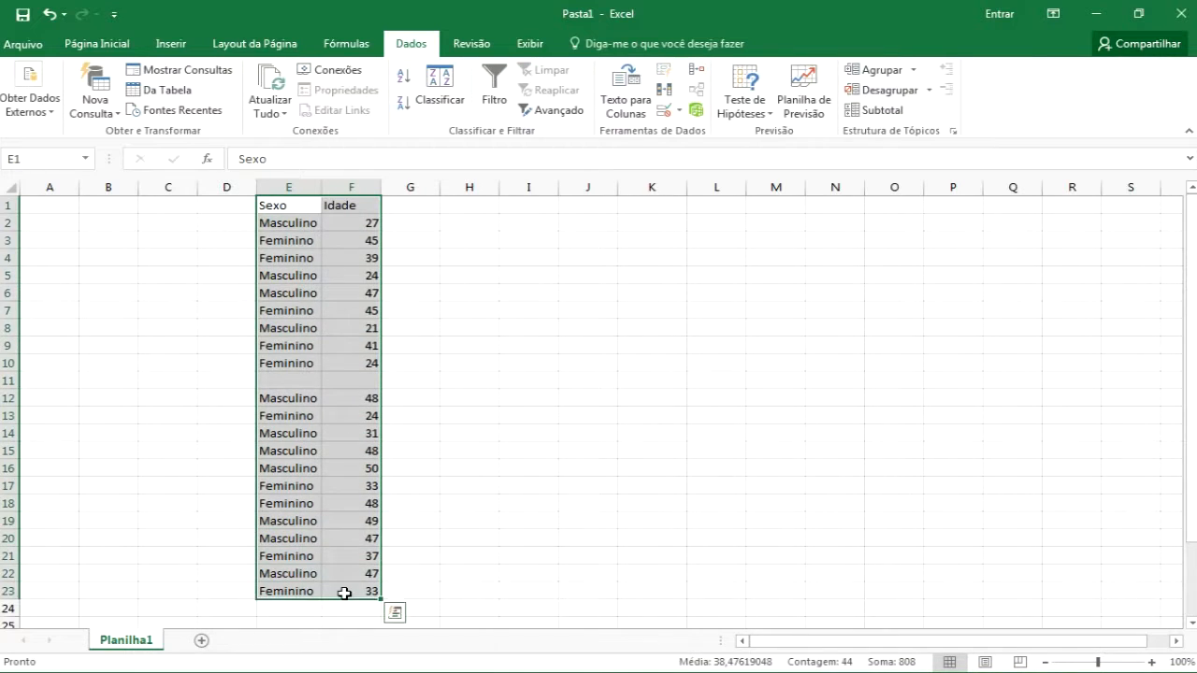
key("ctrl+shift+l")
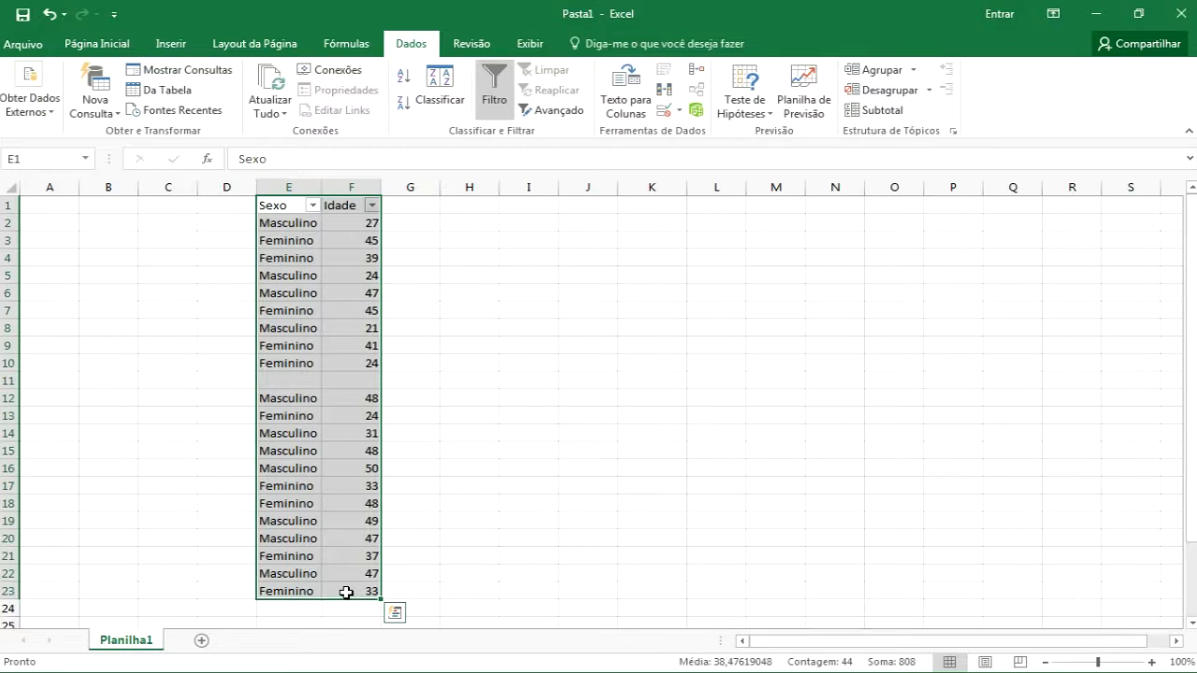
Filter the Sexo column to show only Feminino across the whole range
left_click(313, 204)
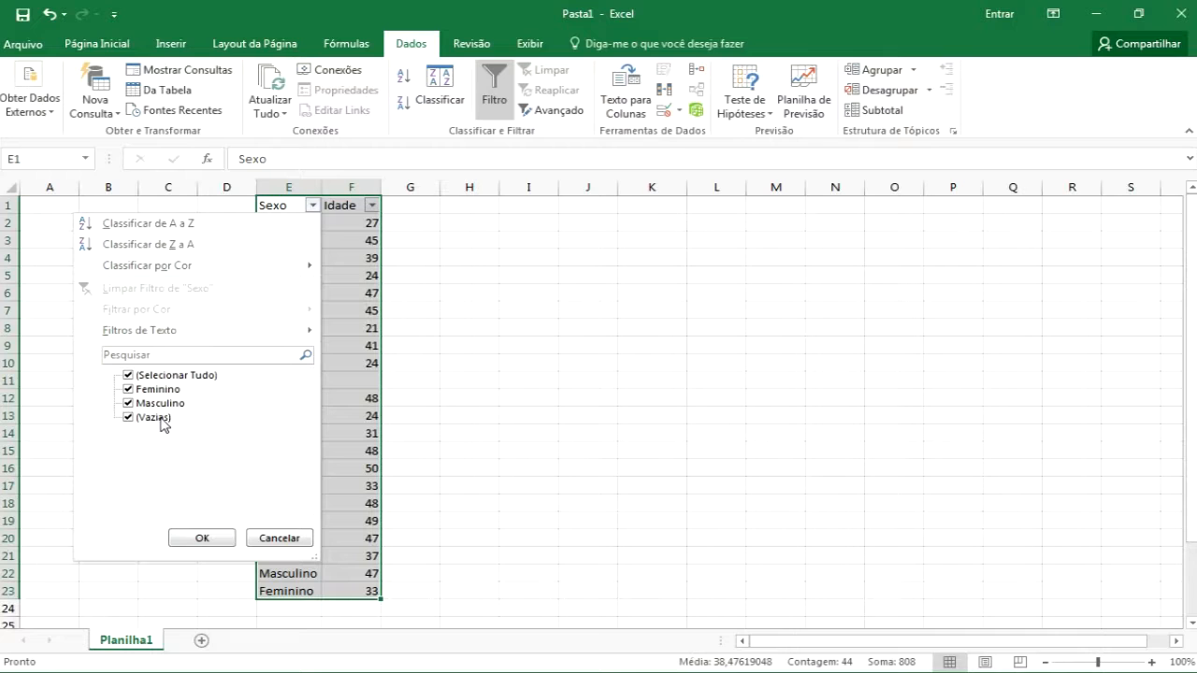
left_click(136, 377)
left_click(138, 390)
left_click(138, 390)
left_click(202, 538)
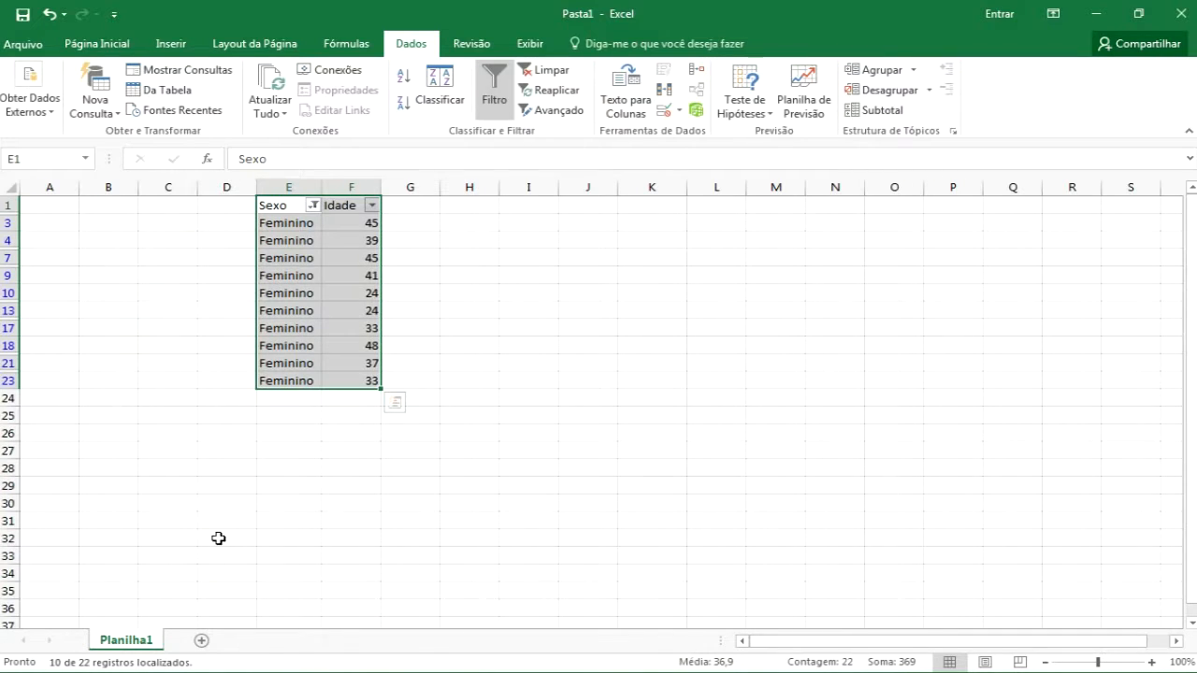
Clear the Sexo column filter
left_click(313, 206)
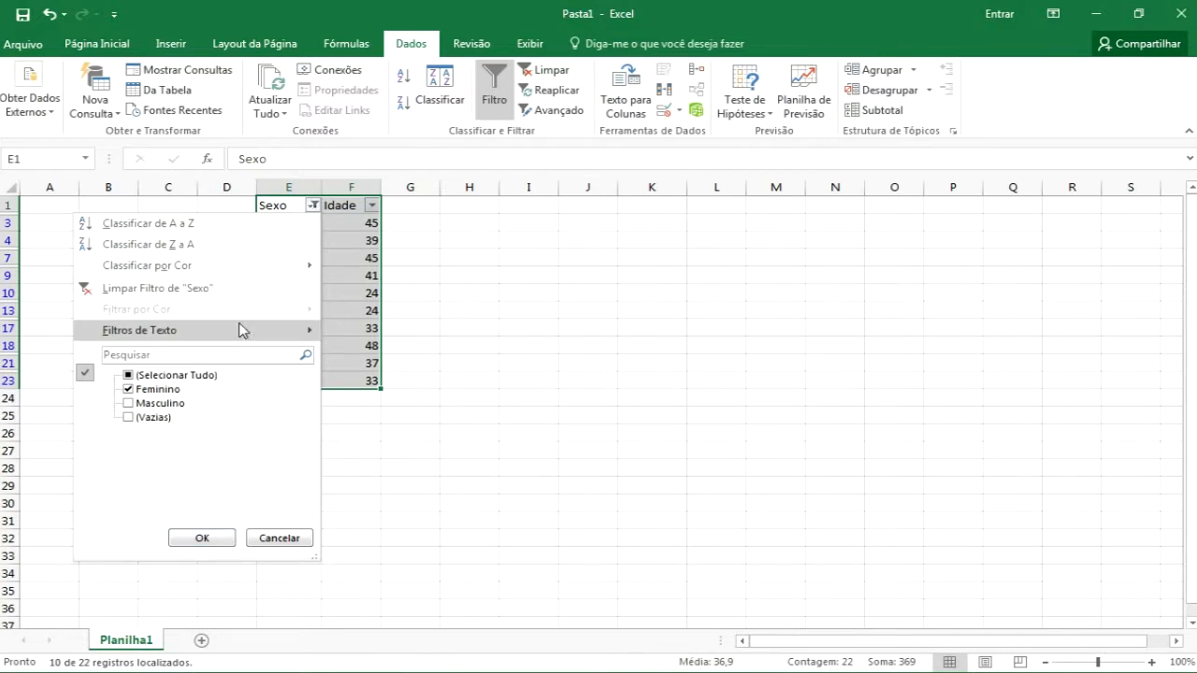
left_click(182, 289)
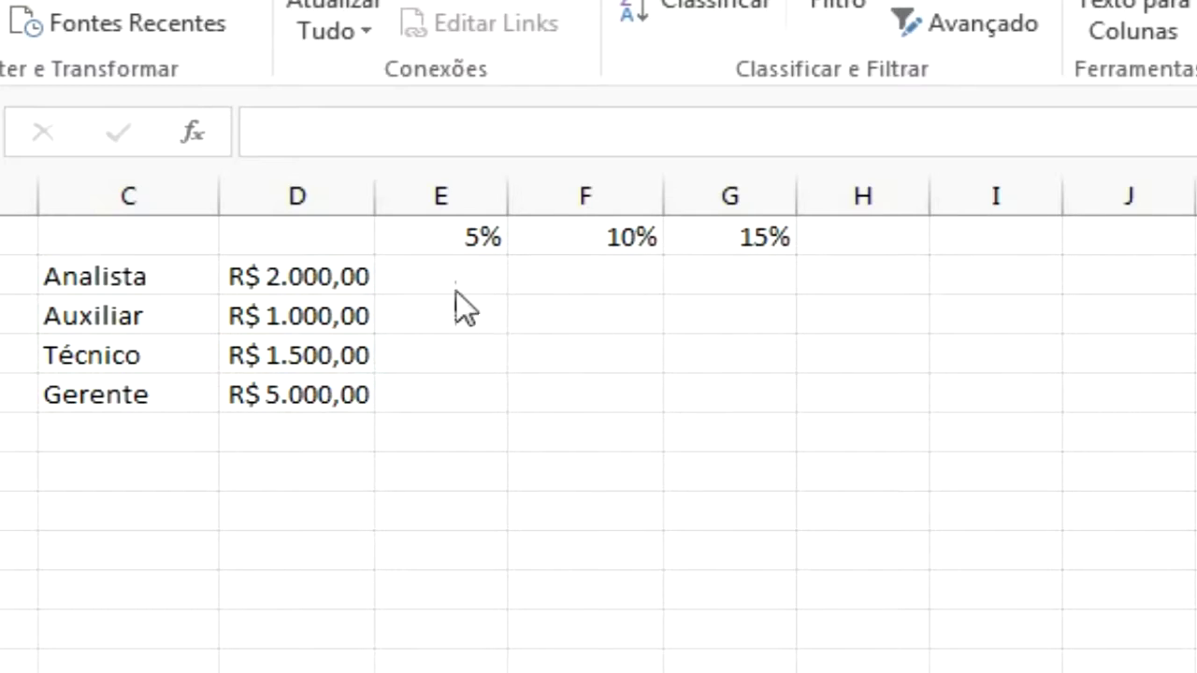
Enter the formula =D2*E1 in E2 to compute the 5% raise on the Analista salary
left_click(433, 271)
left_click(433, 271)
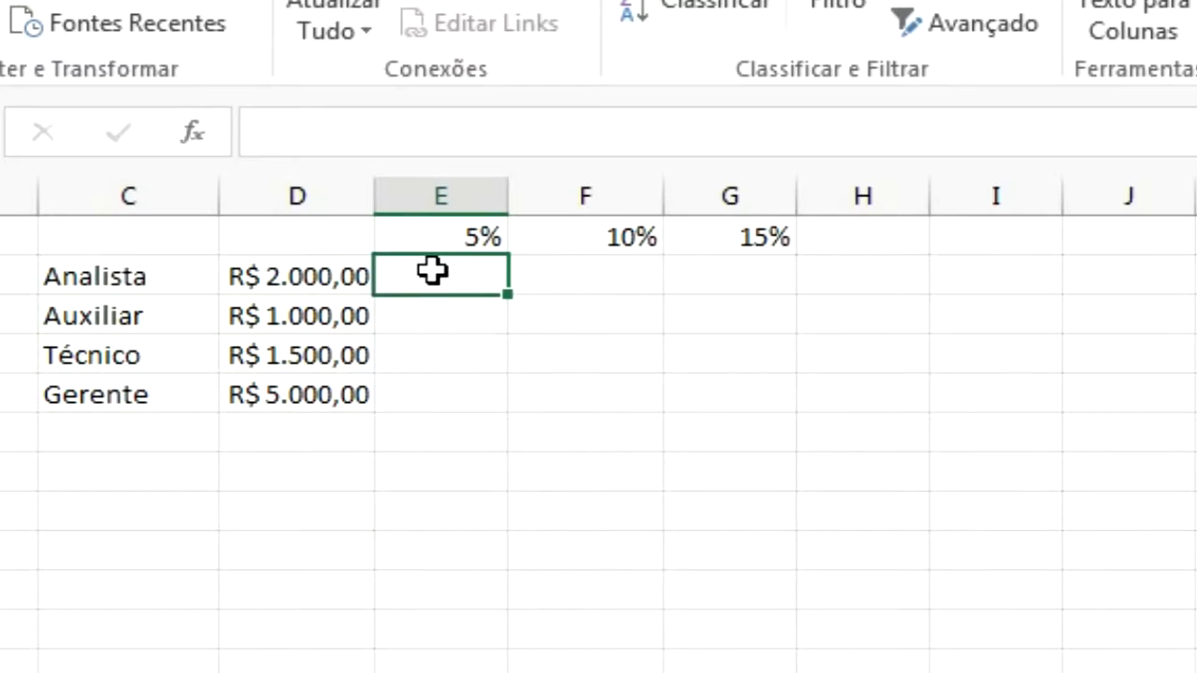
type("=")
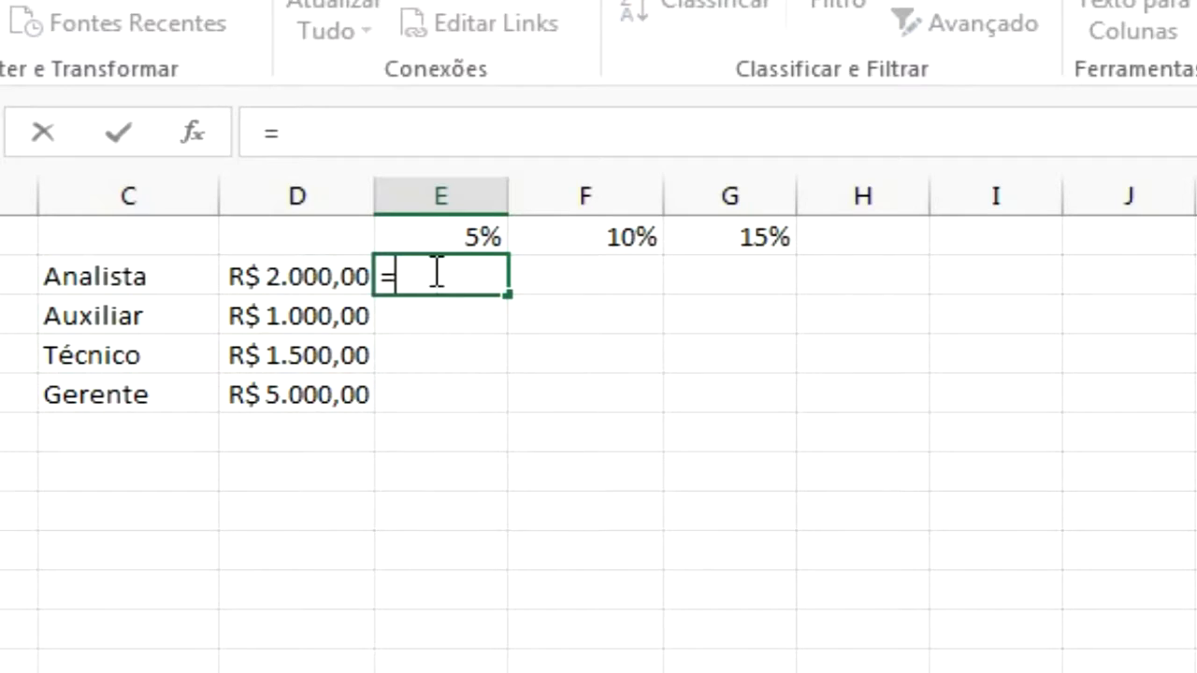
left_click(280, 275)
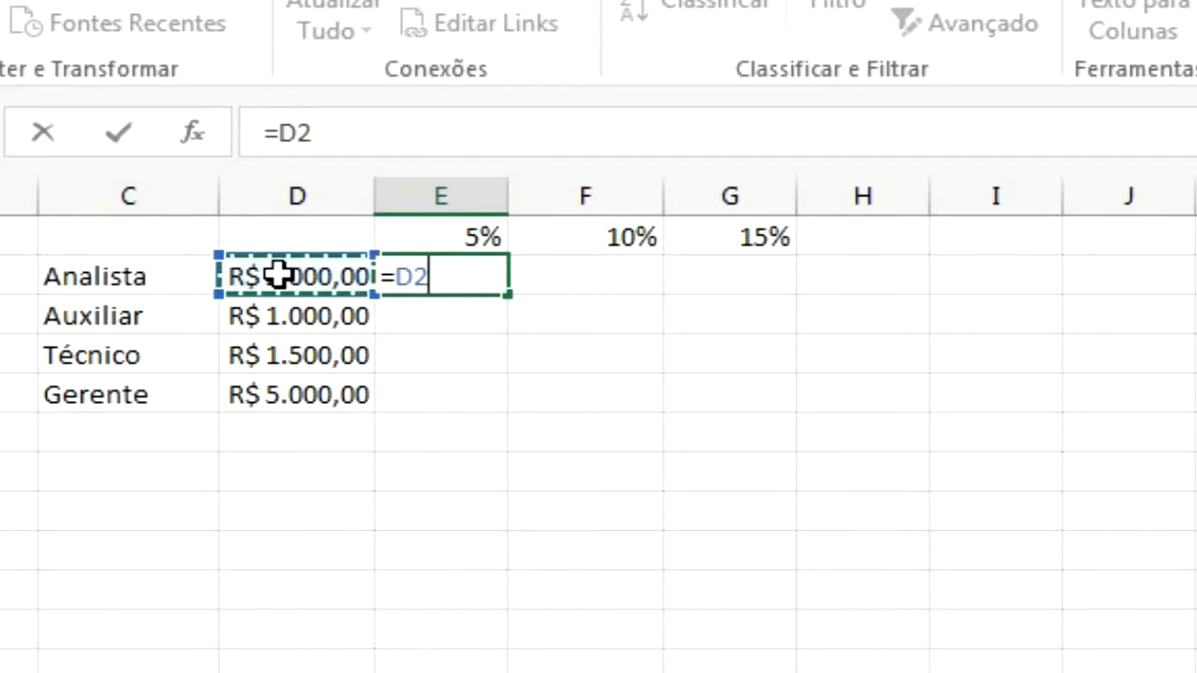
type("*")
left_click(444, 238)
key("Return")
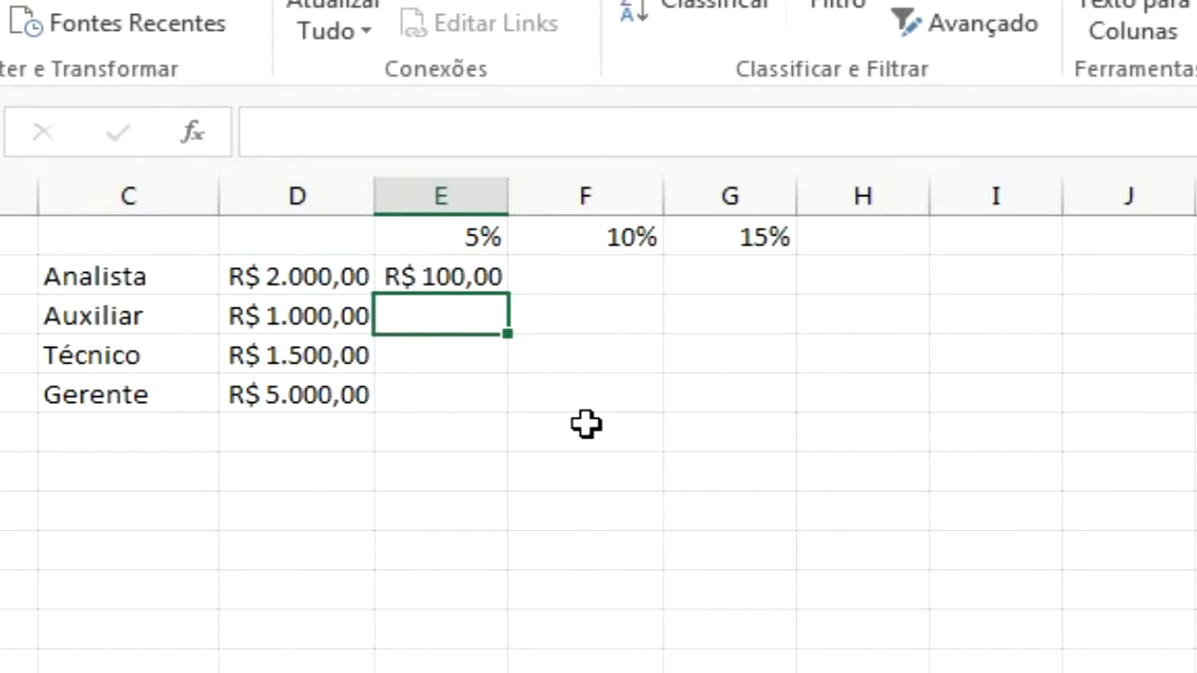
Copy the E2 formula down to E5 and widen column E
left_click(463, 274)
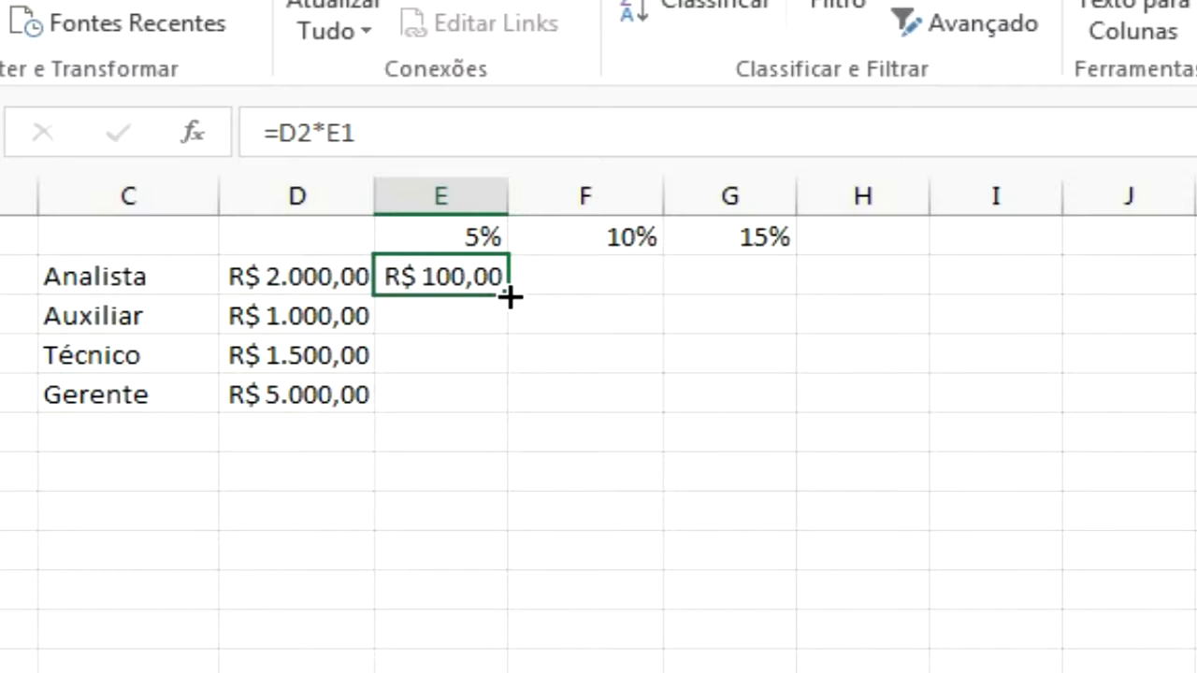
left_click_drag(510, 311, 507, 402)
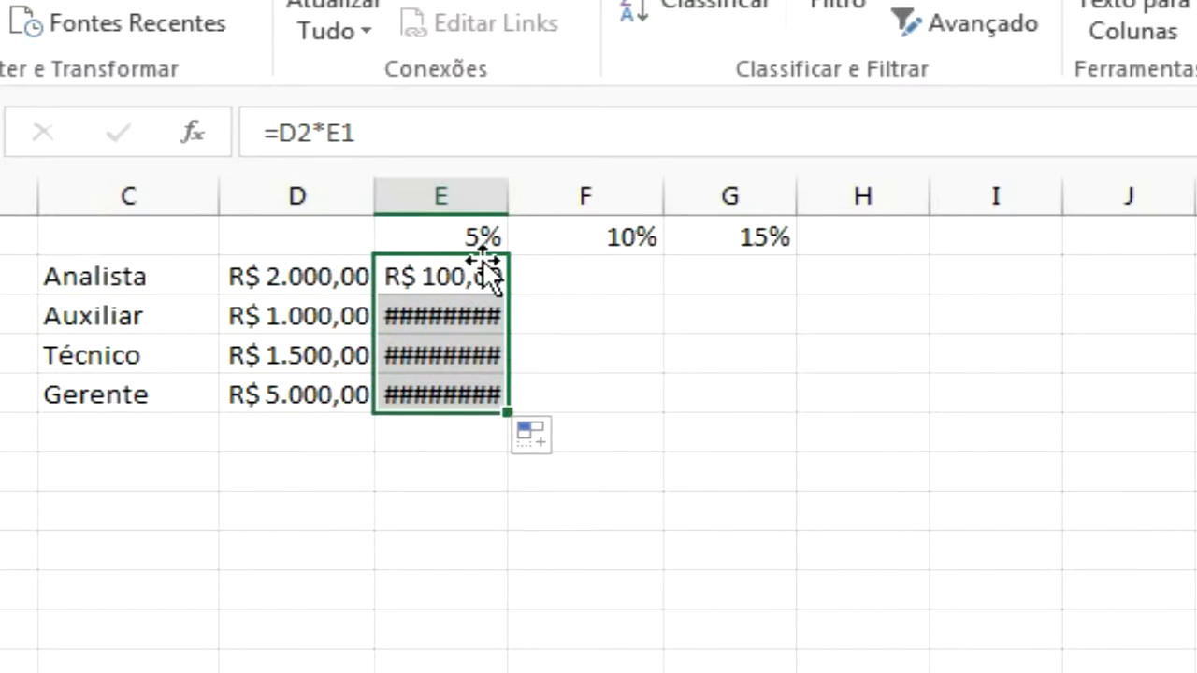
left_click_drag(513, 203, 599, 204)
Compare the formulas in E2 and E3 to examine how the references shifted
left_click(529, 327)
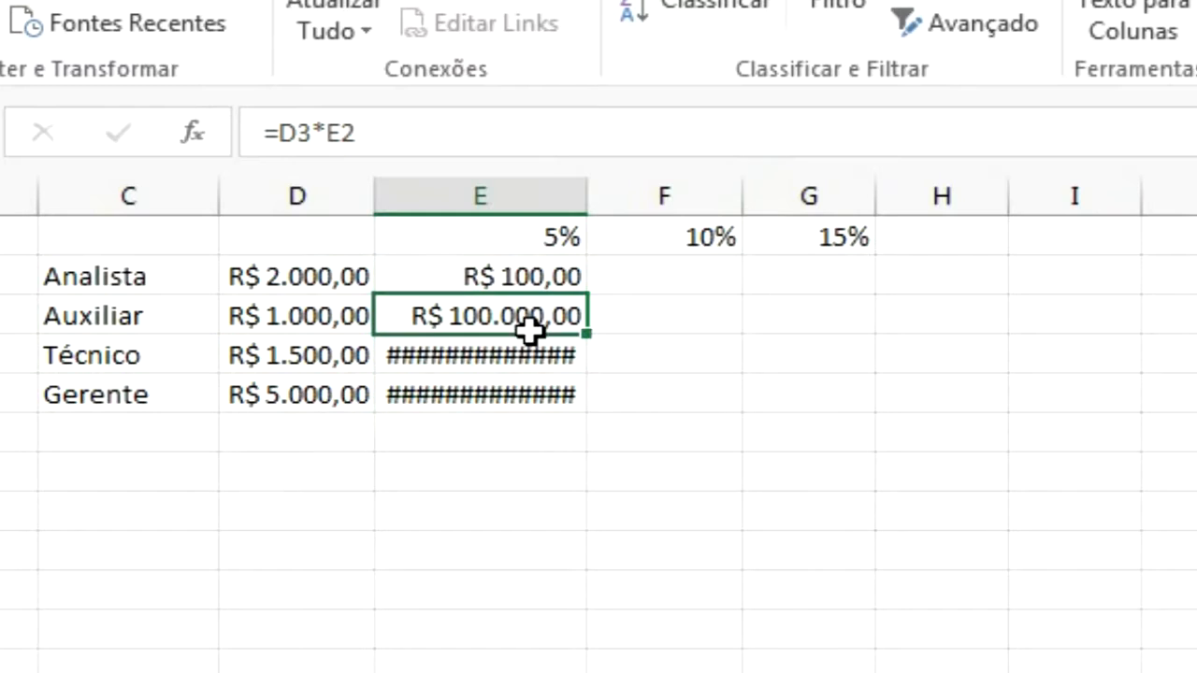
left_click(539, 271)
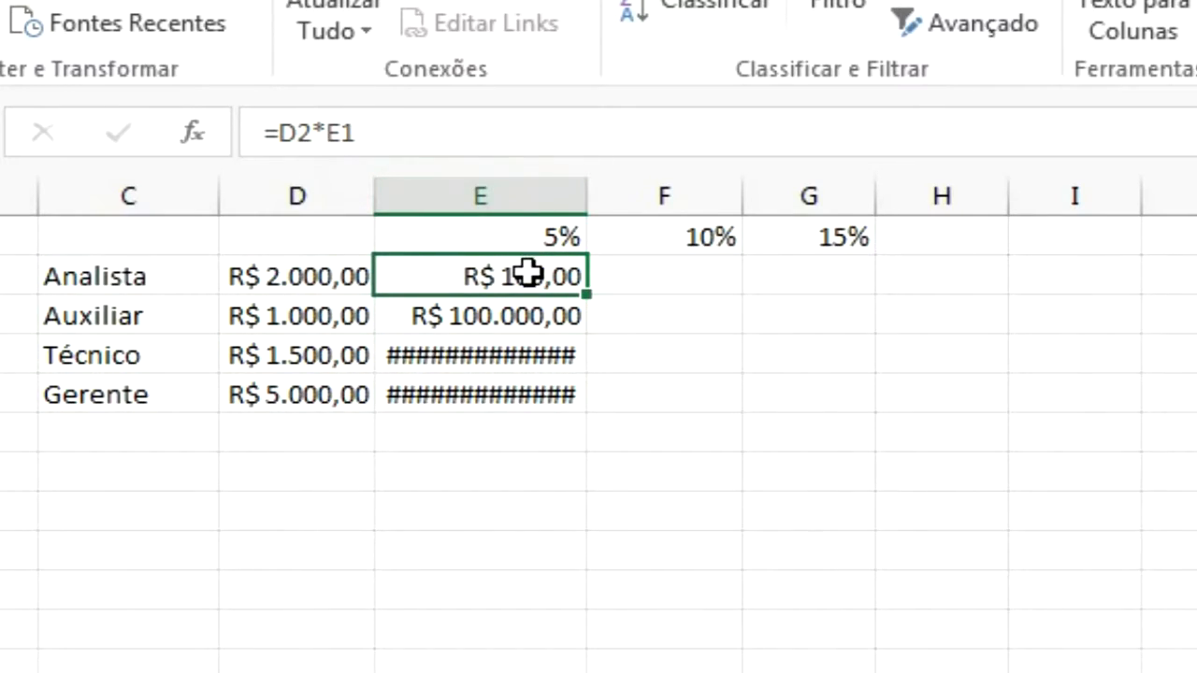
key("Down")
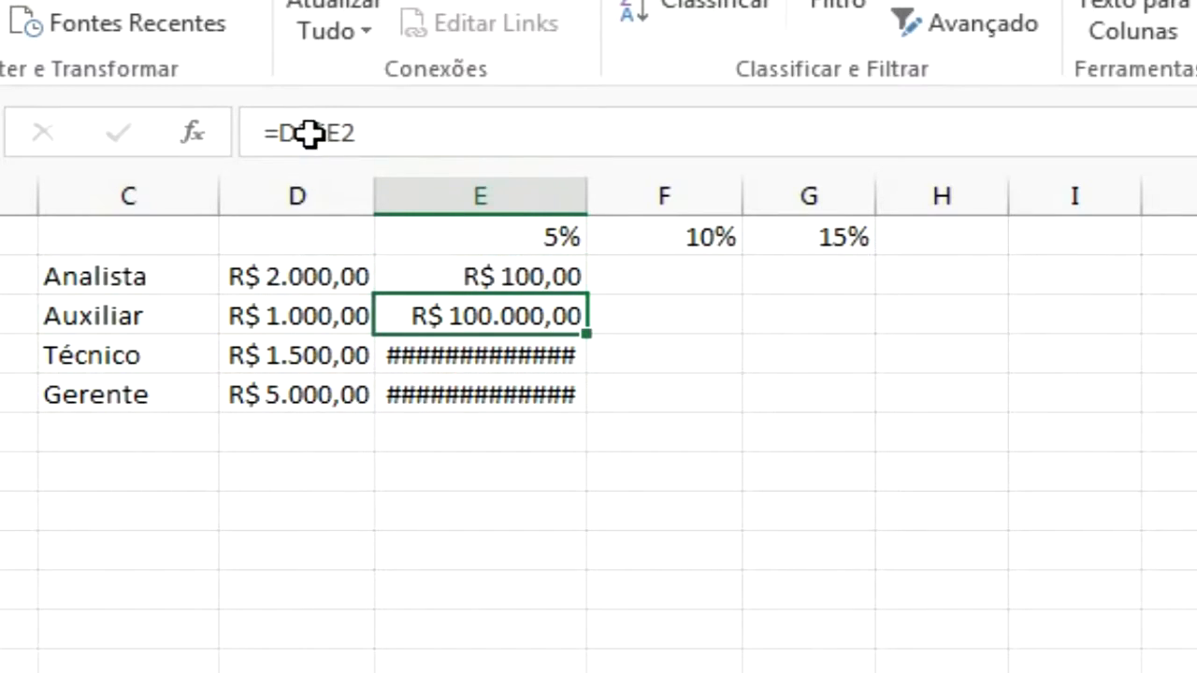
Copy the E2 formula into F2 and inspect how the pasted formula's references shifted
left_click(465, 120)
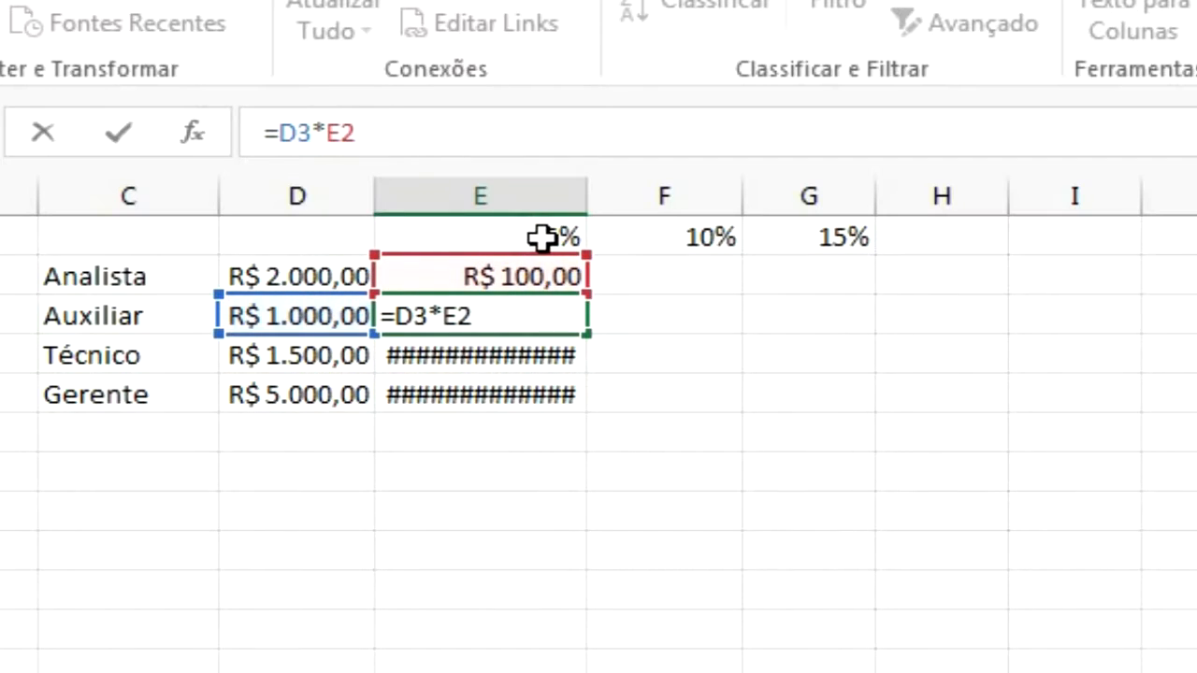
key("ctrl+Return")
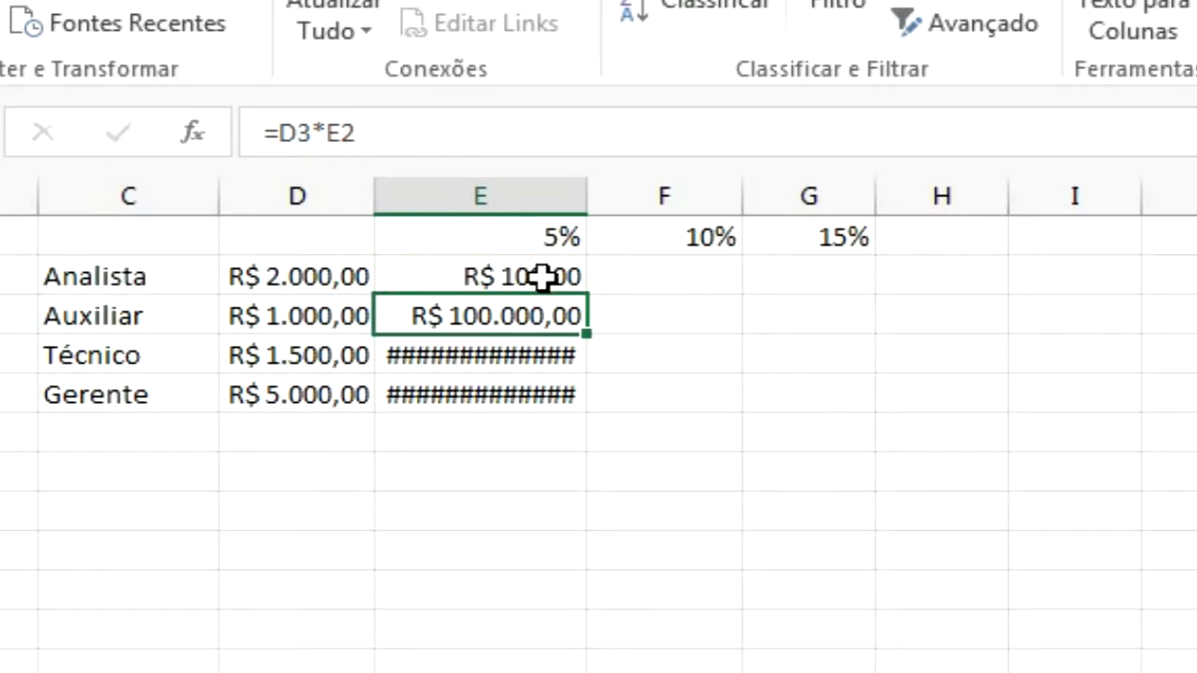
left_click(542, 276)
key("ctrl+c")
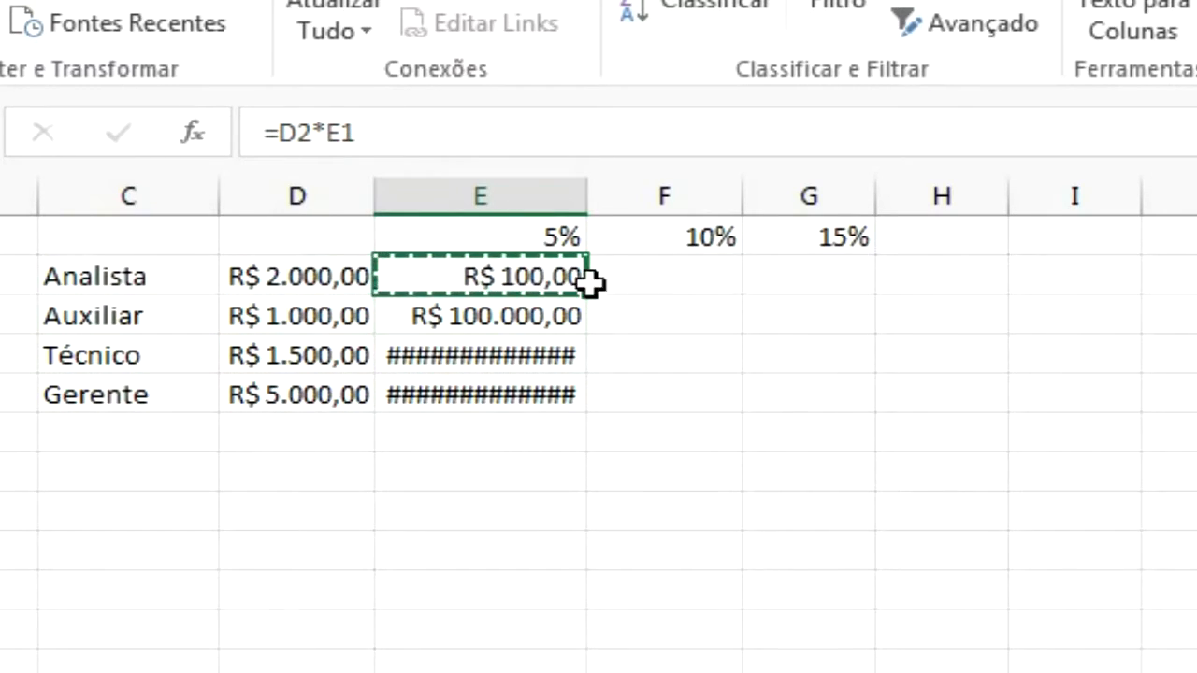
left_click(663, 278)
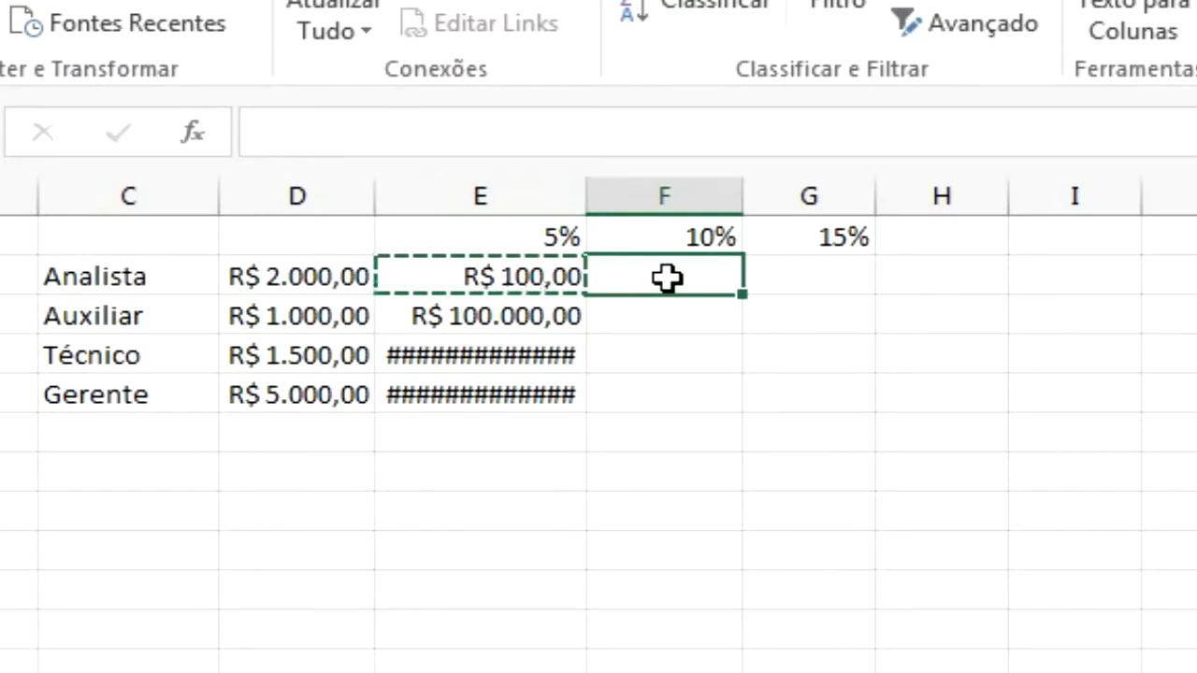
key("ctrl+v")
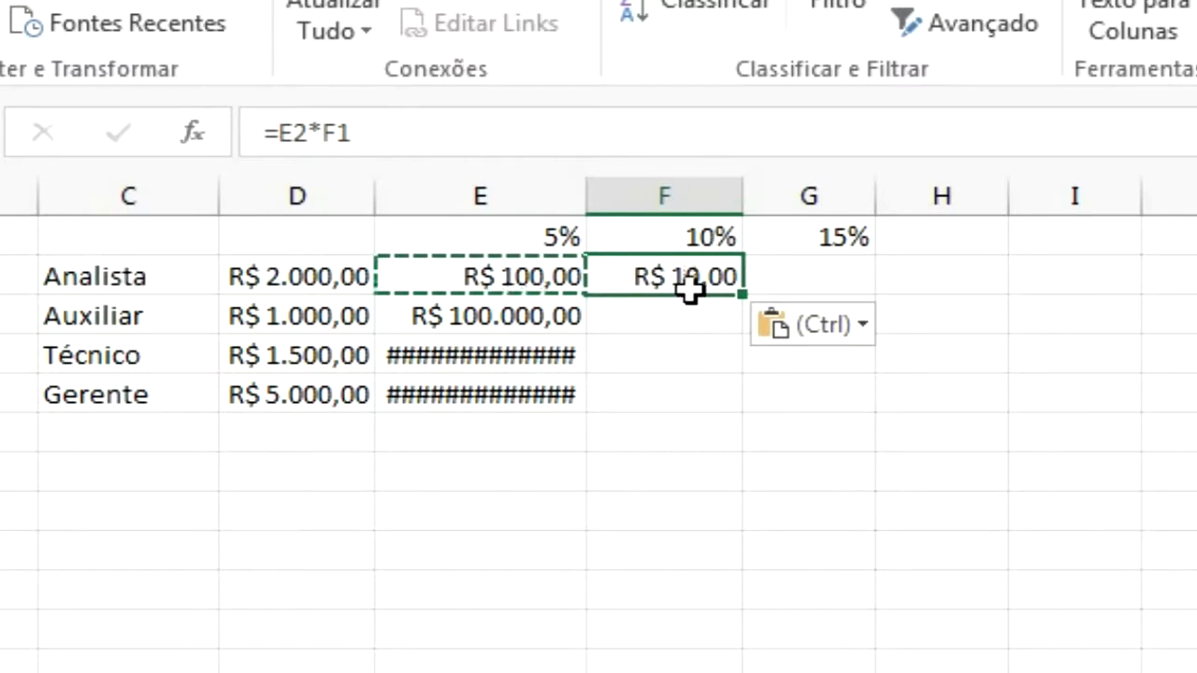
left_click(702, 142)
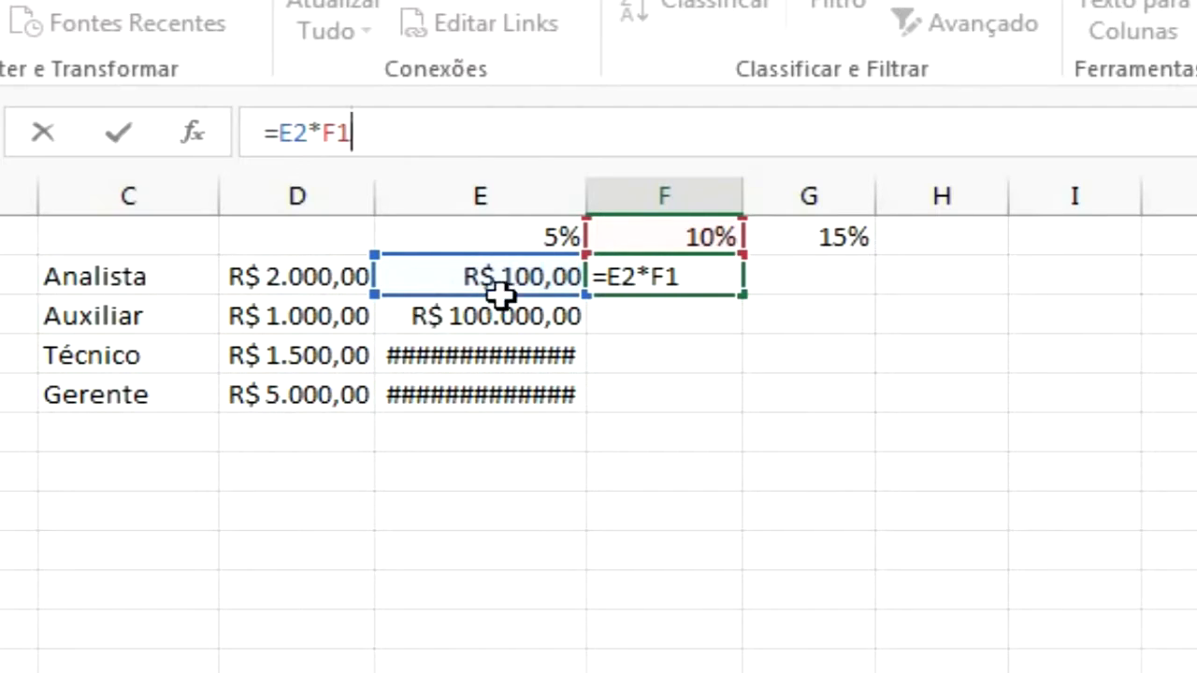
Clear the formulas from E3:E5 and from F2
left_click_drag(496, 319, 496, 403)
key("Delete")
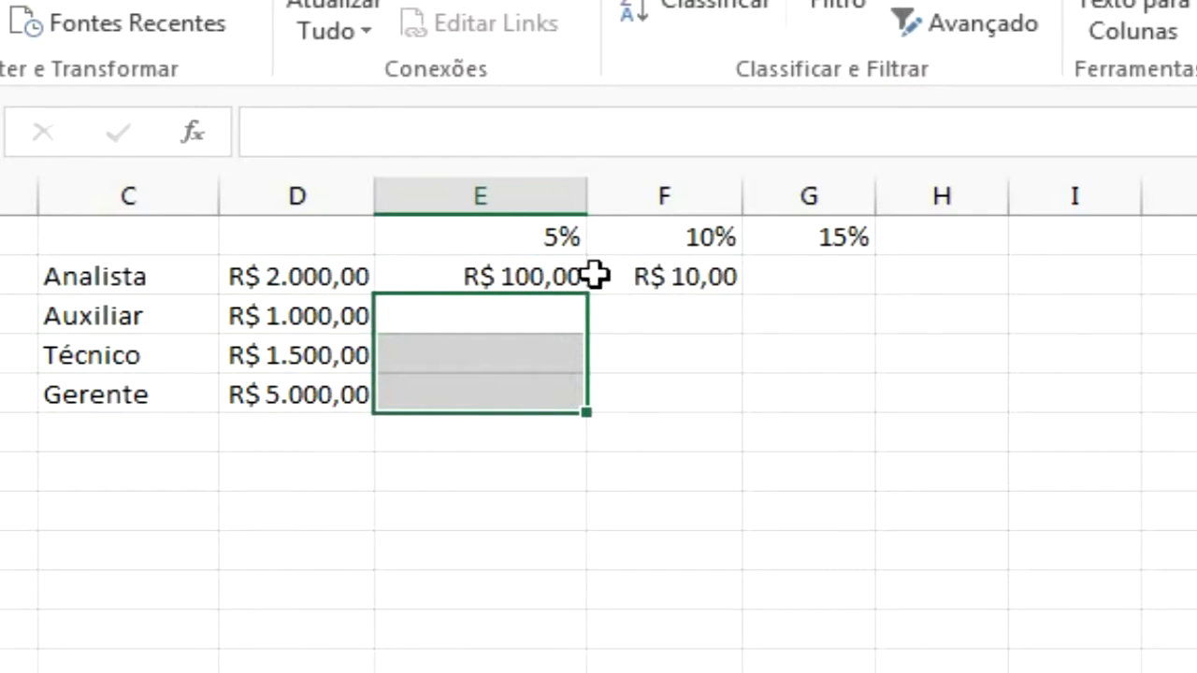
left_click(624, 273)
key("Delete")
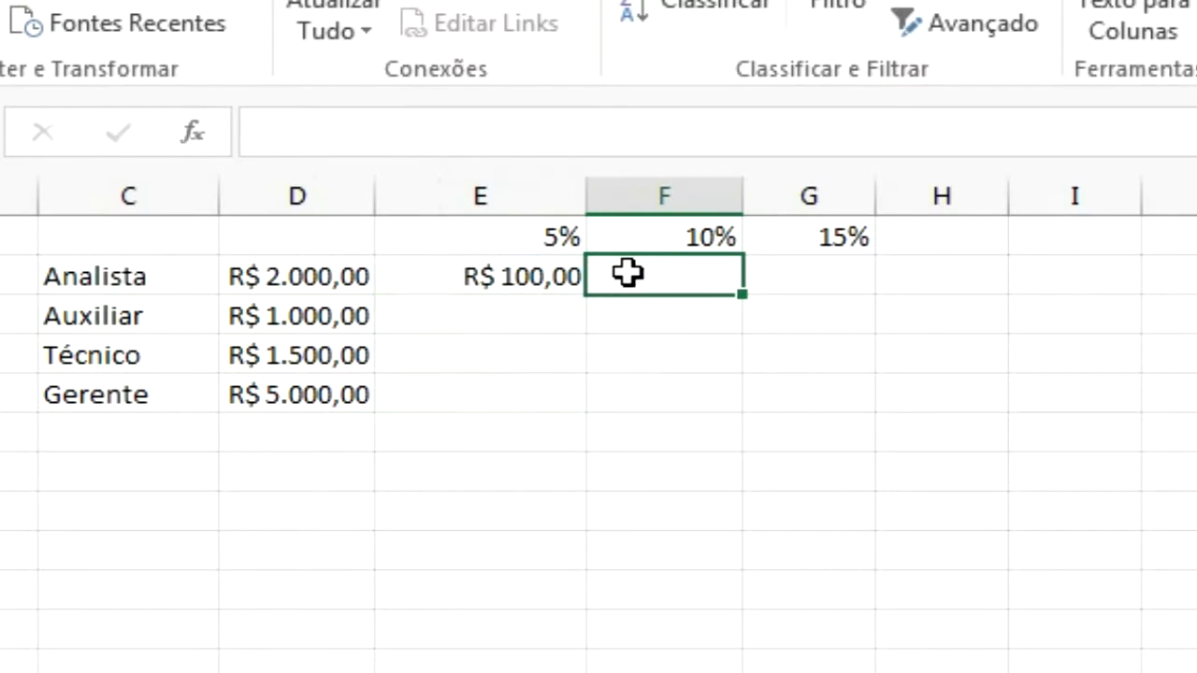
Edit the E2 formula to =$D2*E$1, locking the salary column and the percentage row
left_click(514, 271)
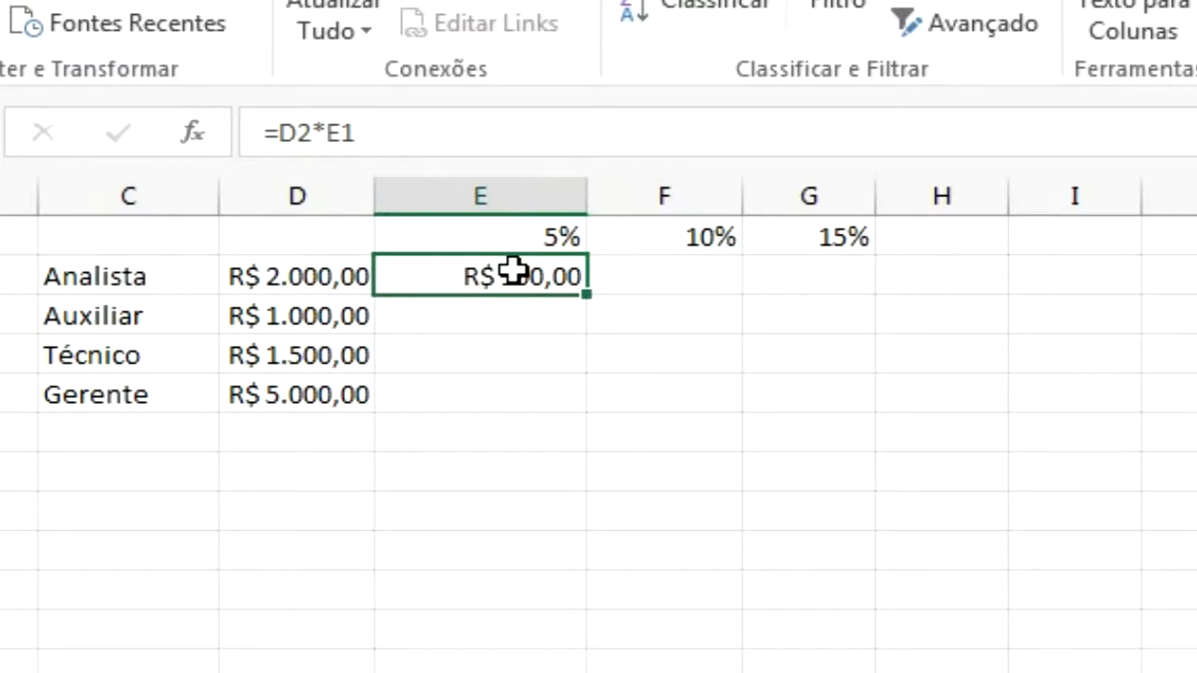
left_click(284, 133)
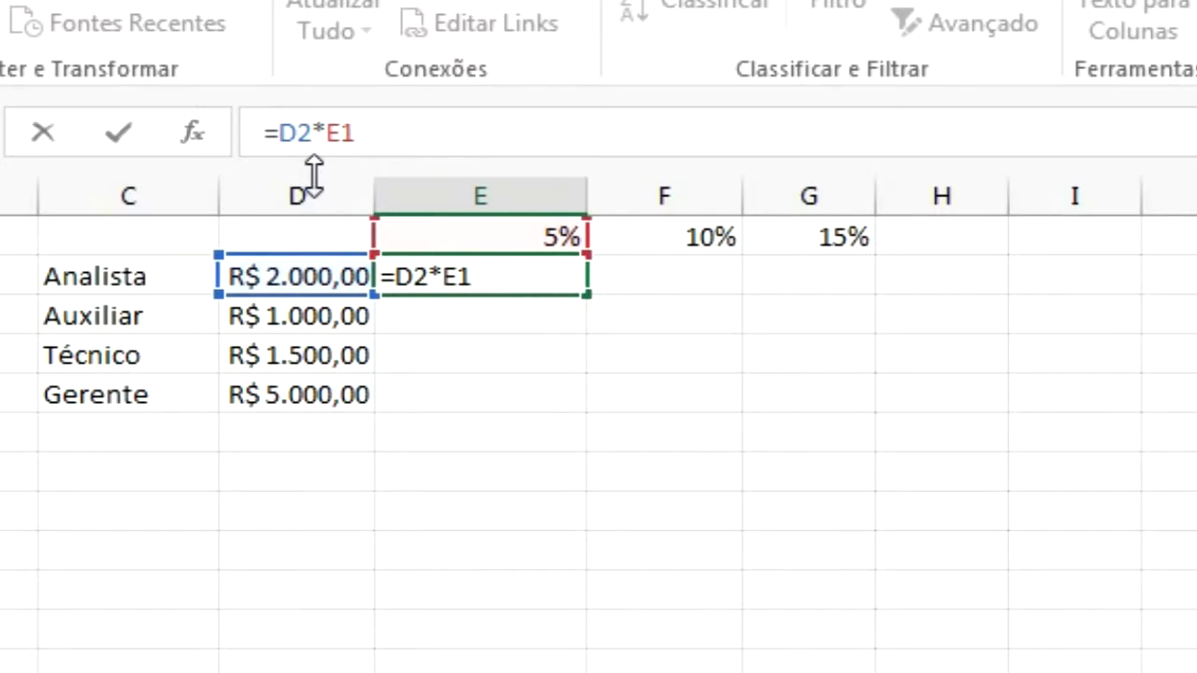
type("$")
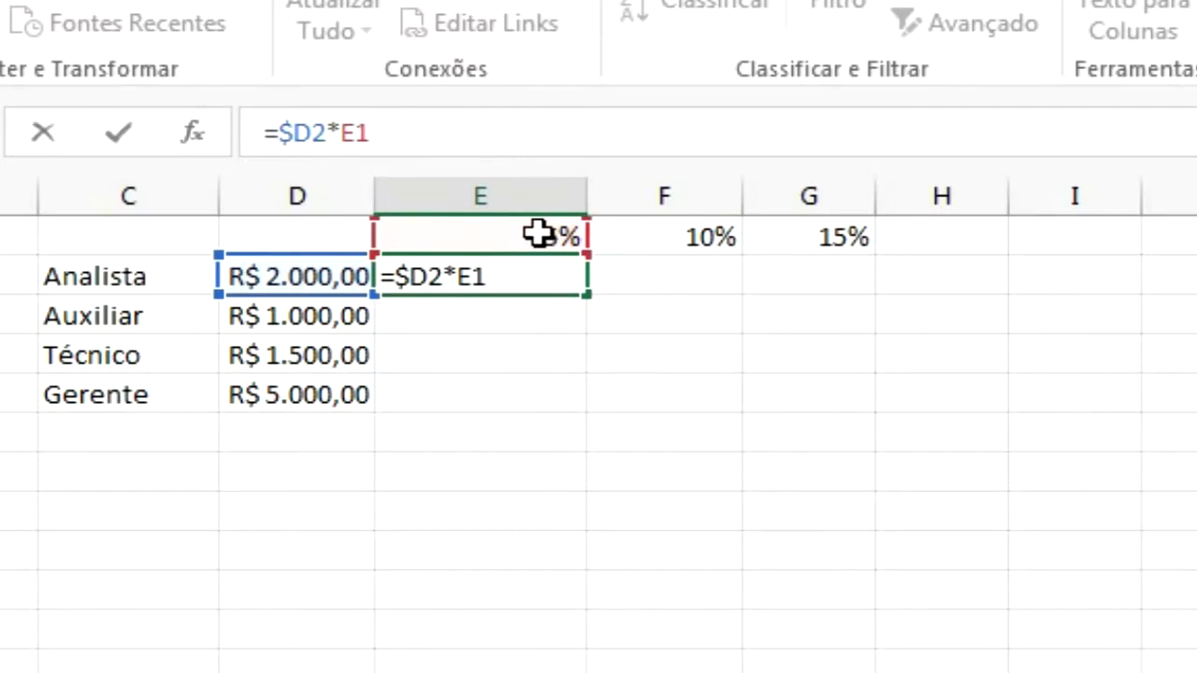
left_click(360, 132)
type("$")
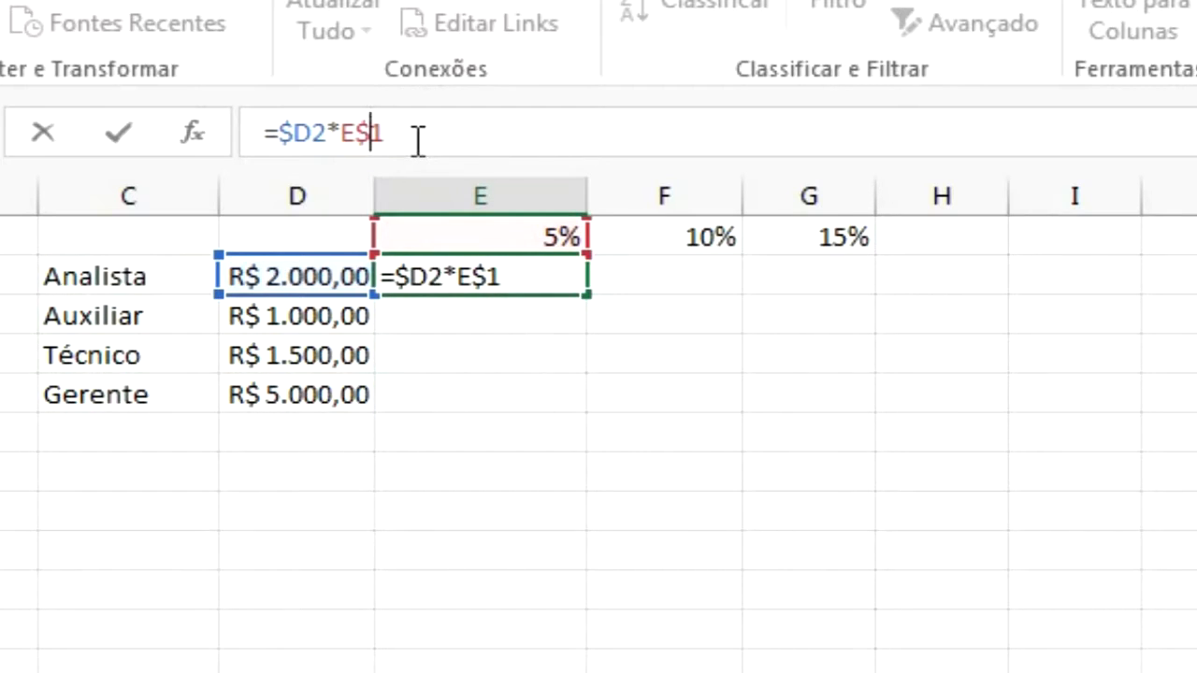
key("Return")
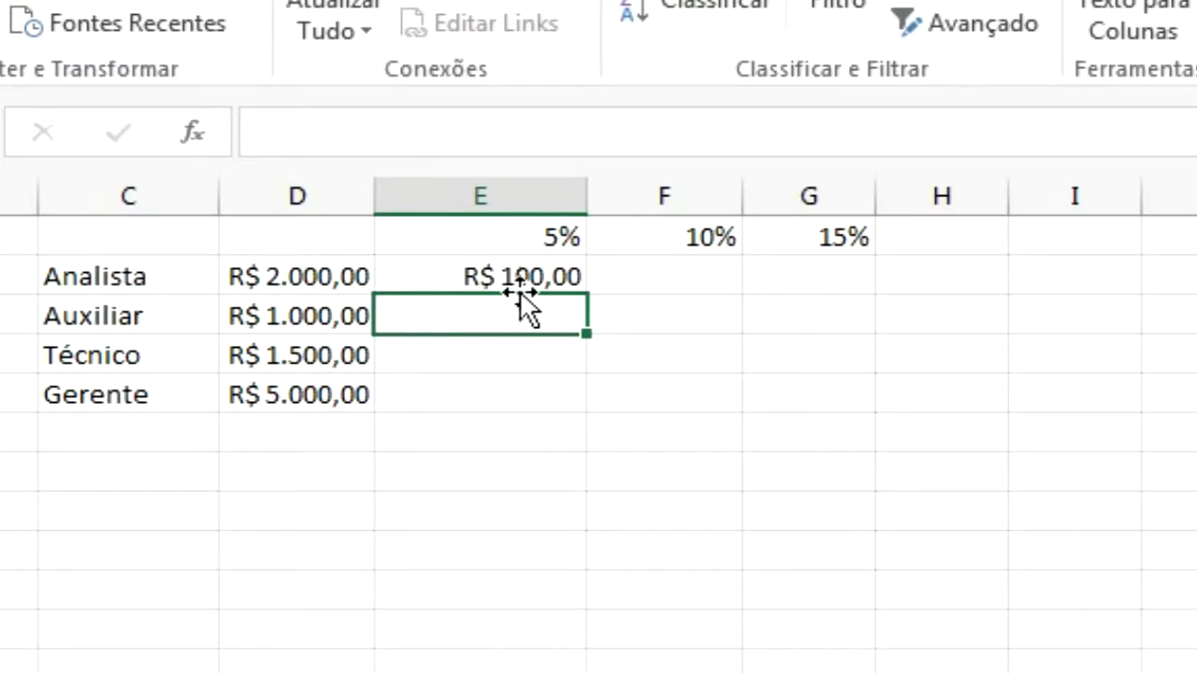
Fill the E2 formula down to E5 and across columns F and G
left_click(522, 280)
left_click_drag(583, 295, 586, 414)
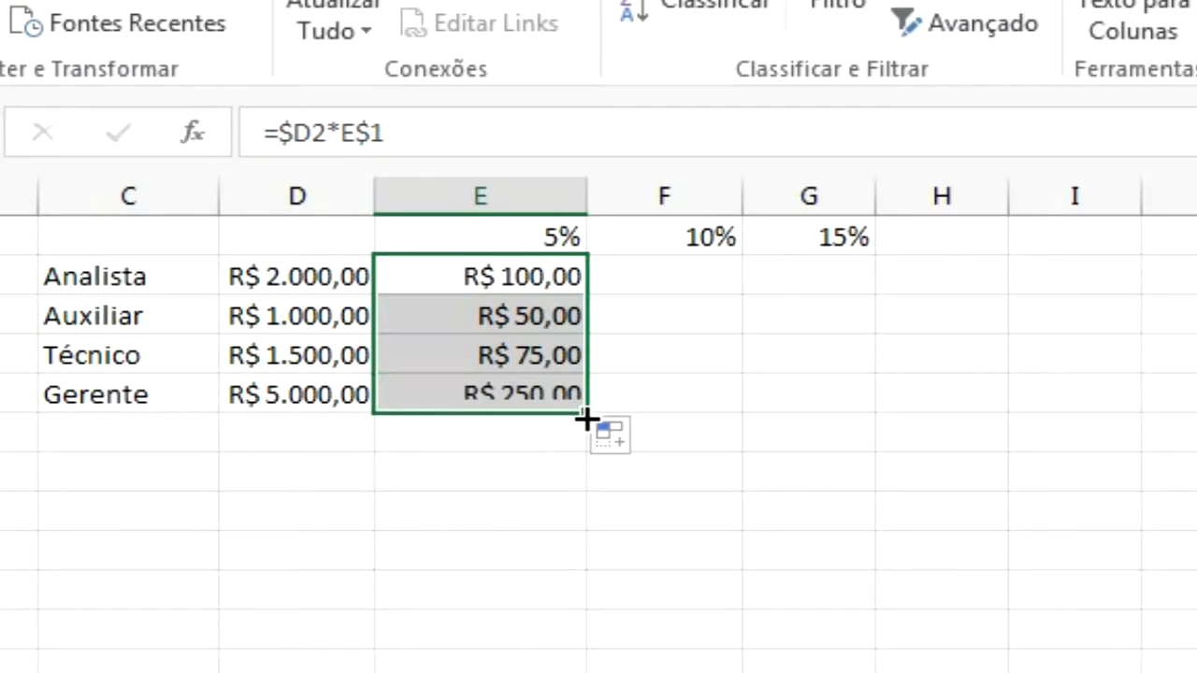
left_click(644, 352)
left_click(556, 400)
left_click_drag(558, 286, 826, 412)
left_click(1016, 422)
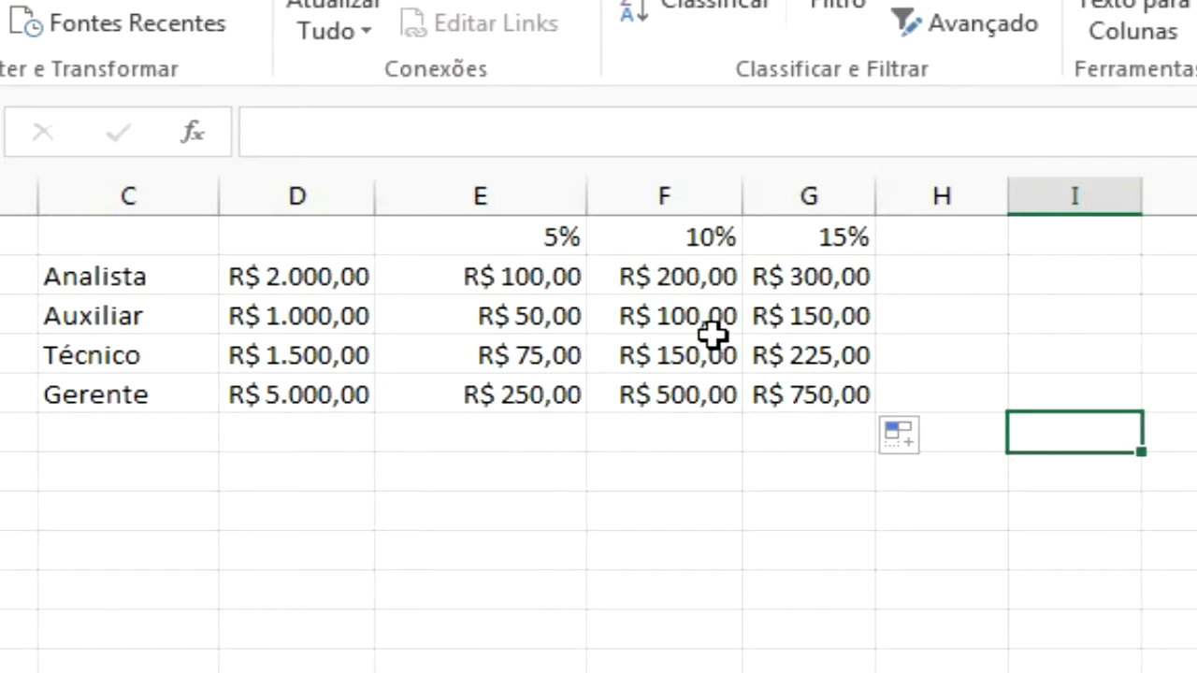
Cycle the E$1 reference in E2 through the absolute, mixed and relative forms, ending with =$D2*E$1
left_click(512, 276)
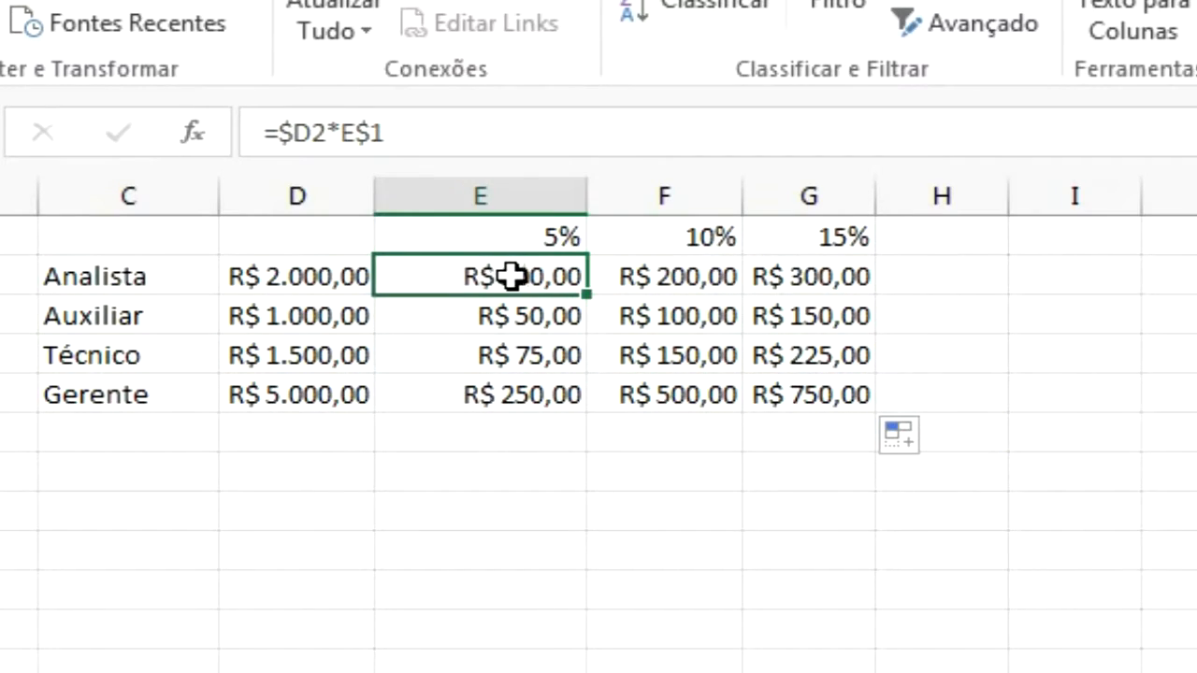
left_click(462, 129)
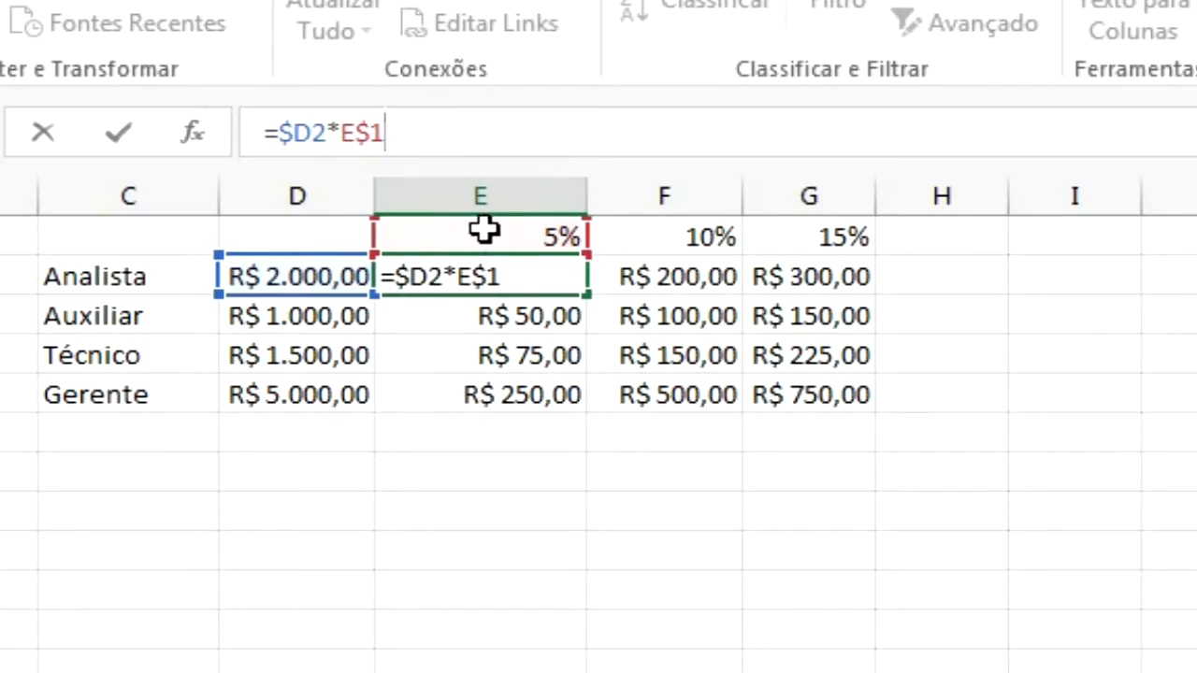
key("F4")
key("F4")
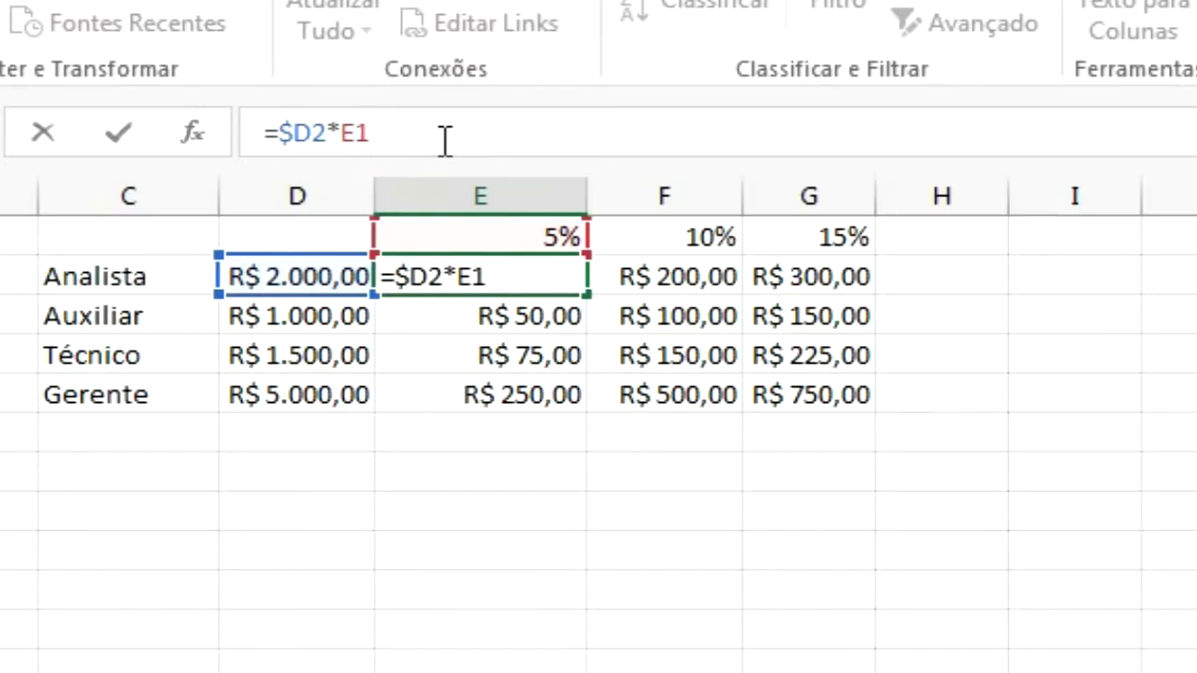
key("F4")
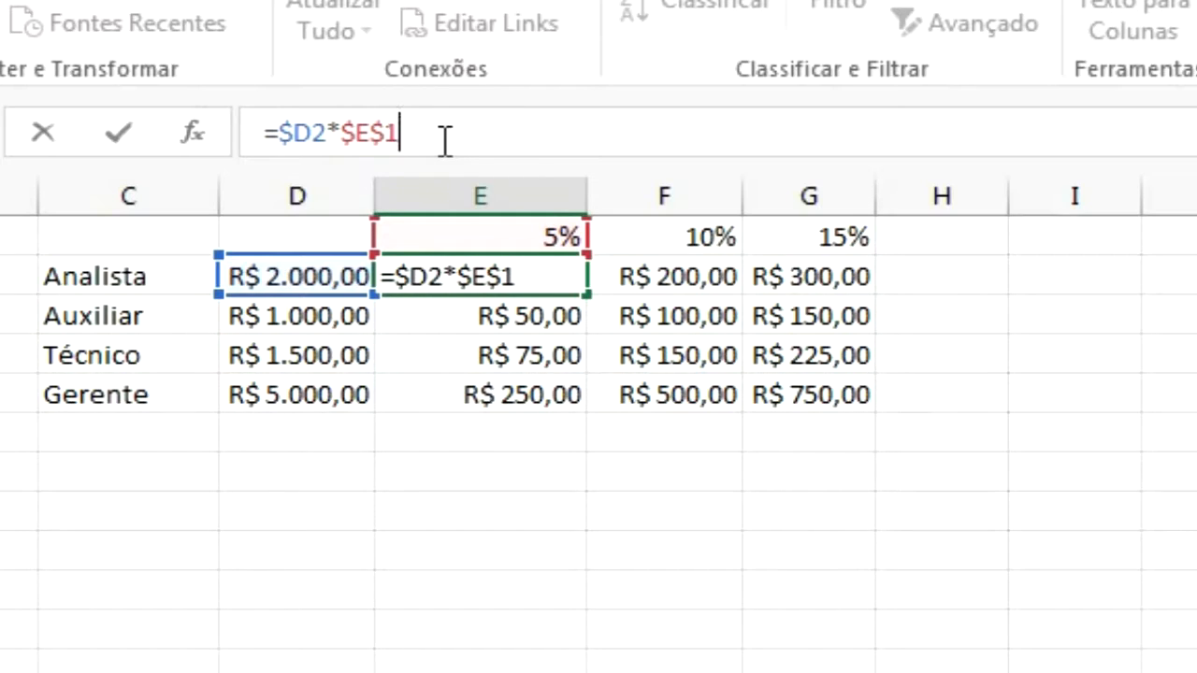
key("F4")
key("F4")
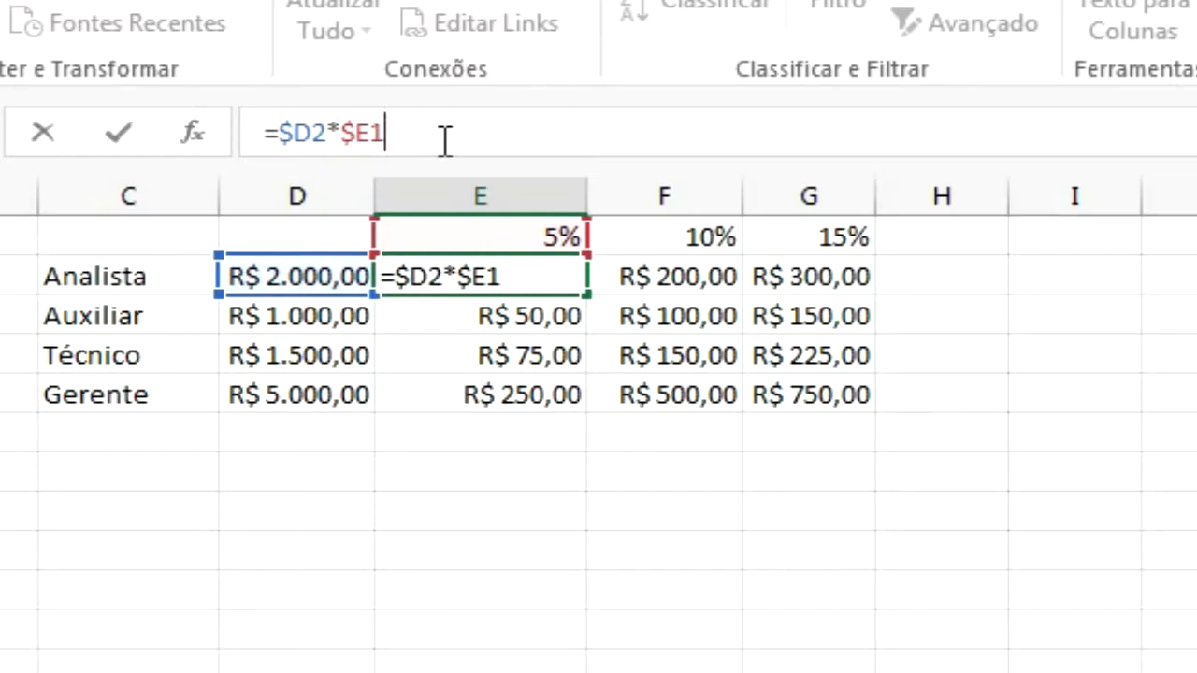
key("F4")
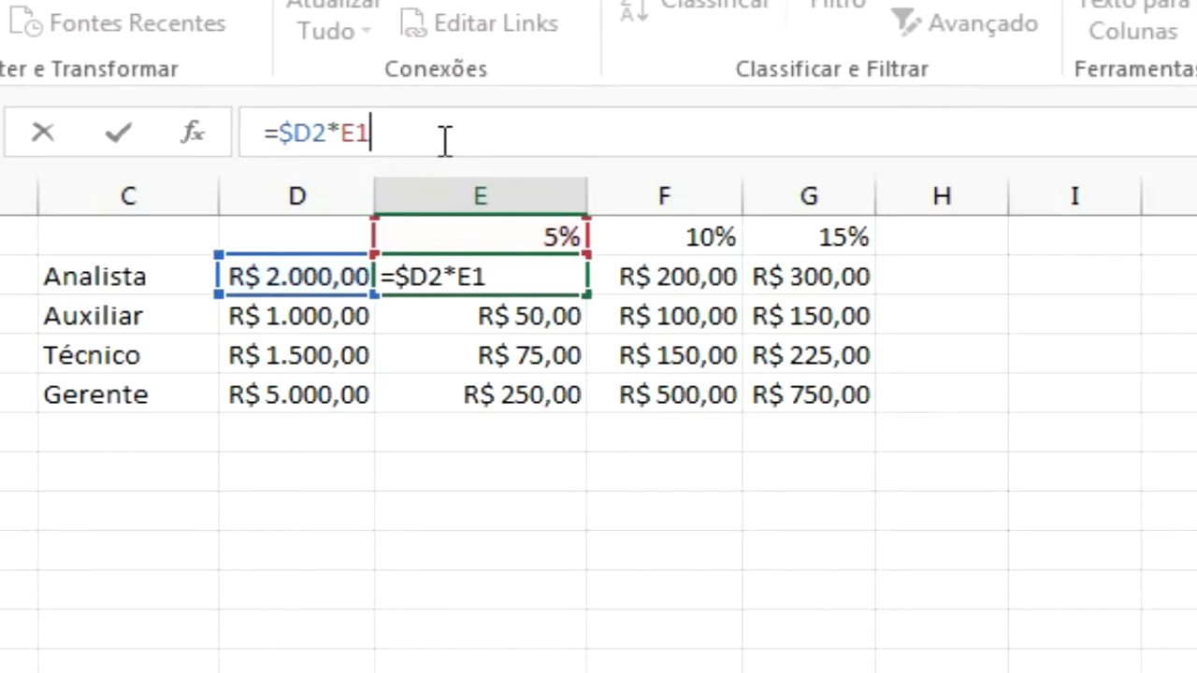
key("F4")
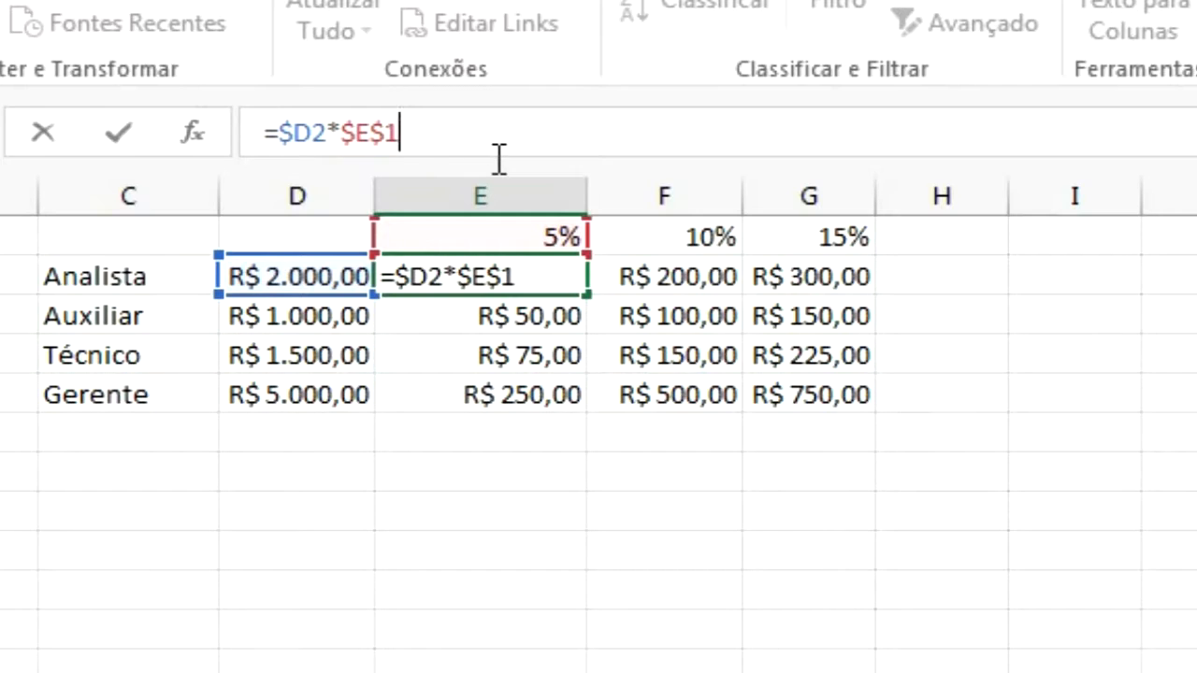
key("F4")
key("ctrl+Return")
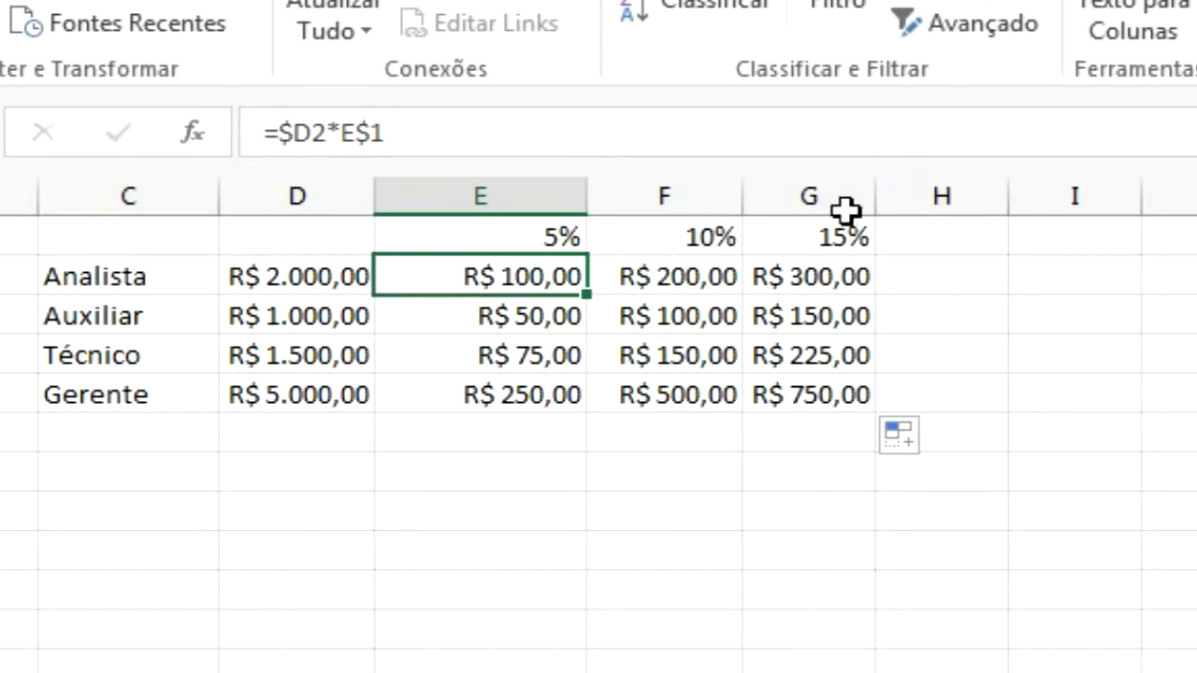
Enter 150 in I1 formatted as a plain number
left_click(1068, 242)
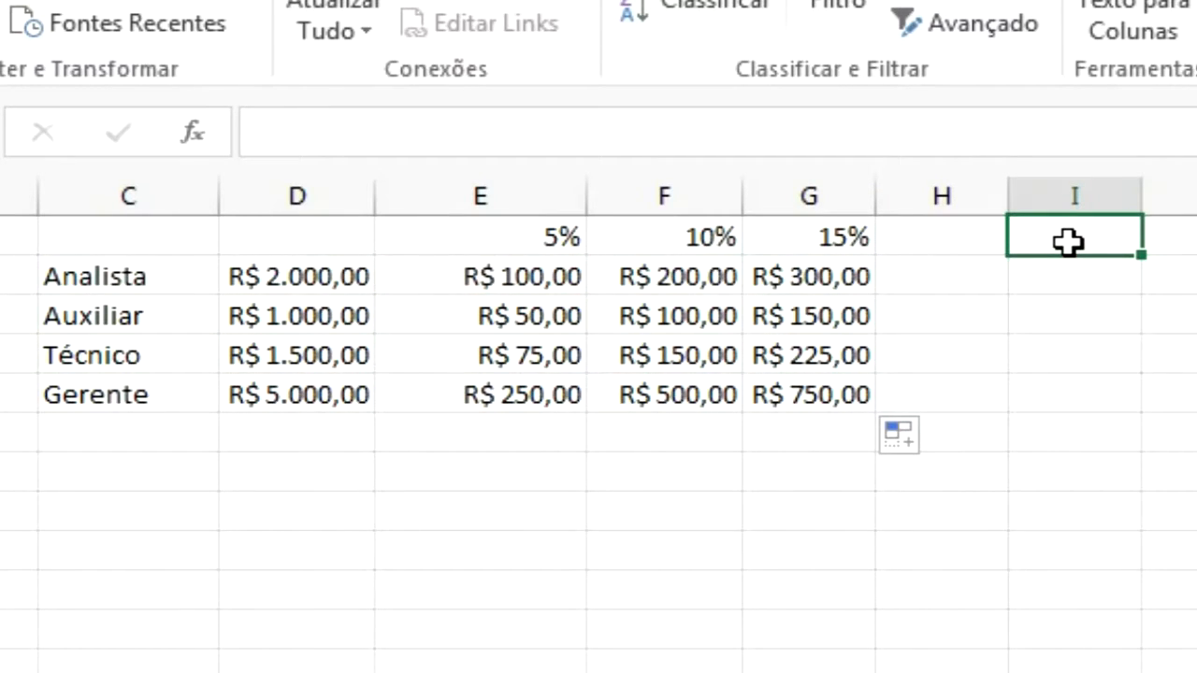
type("150")
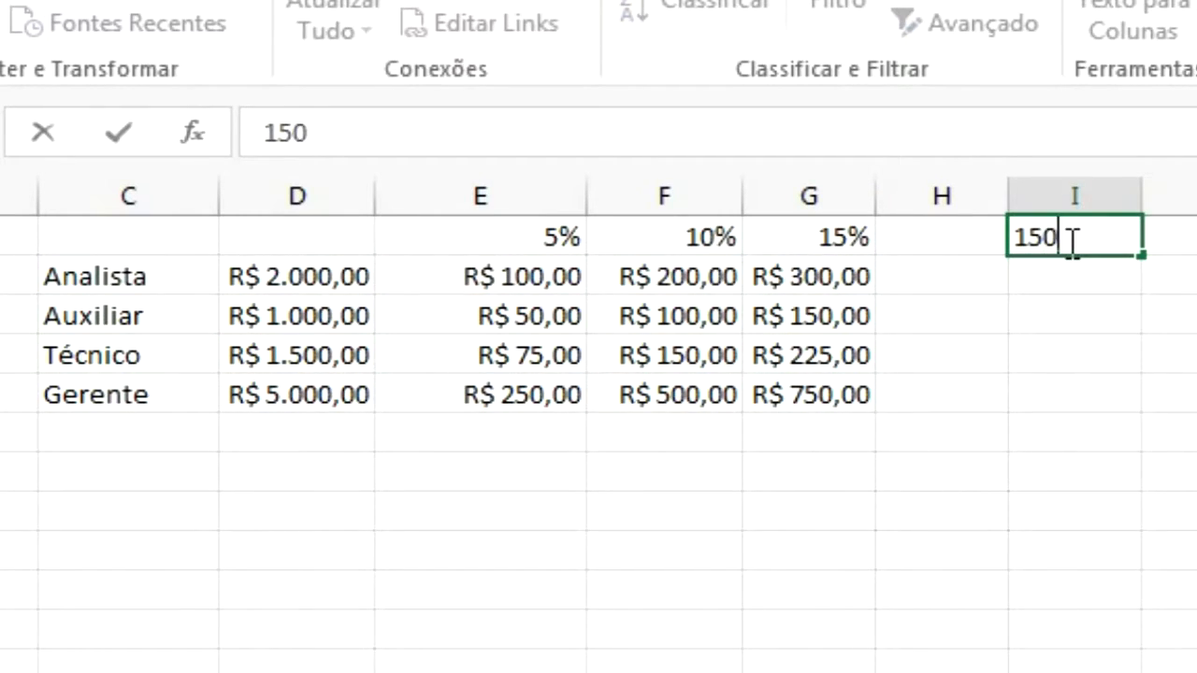
type("%")
key("Return")
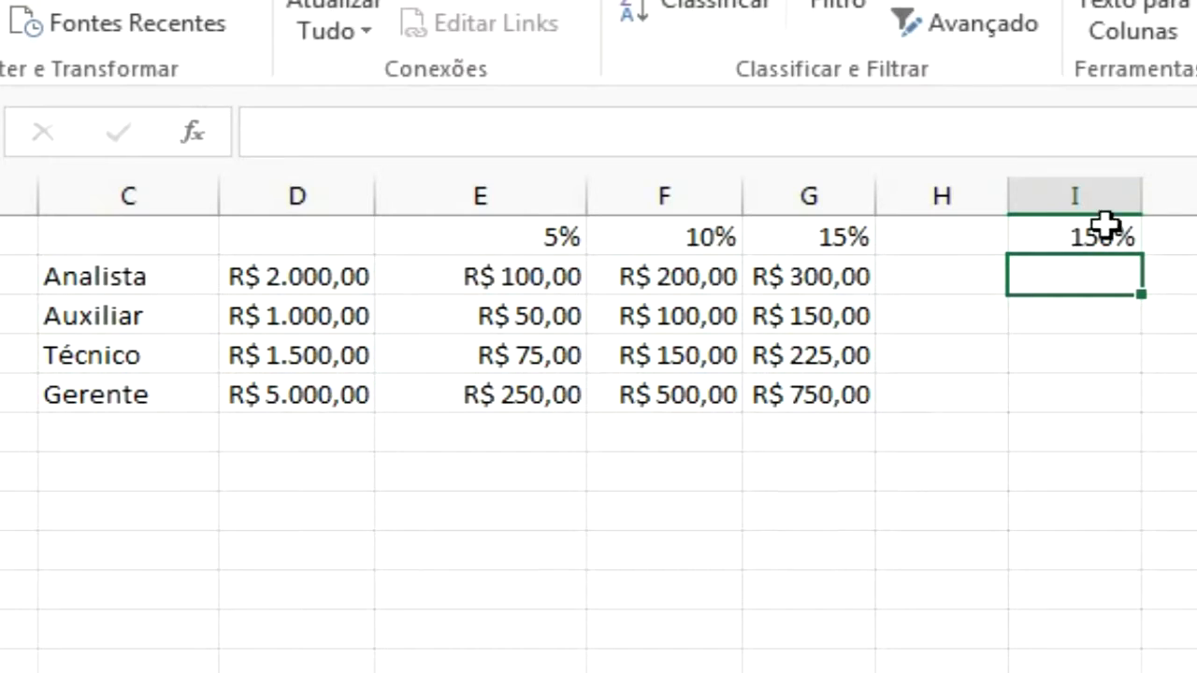
left_click(1085, 246)
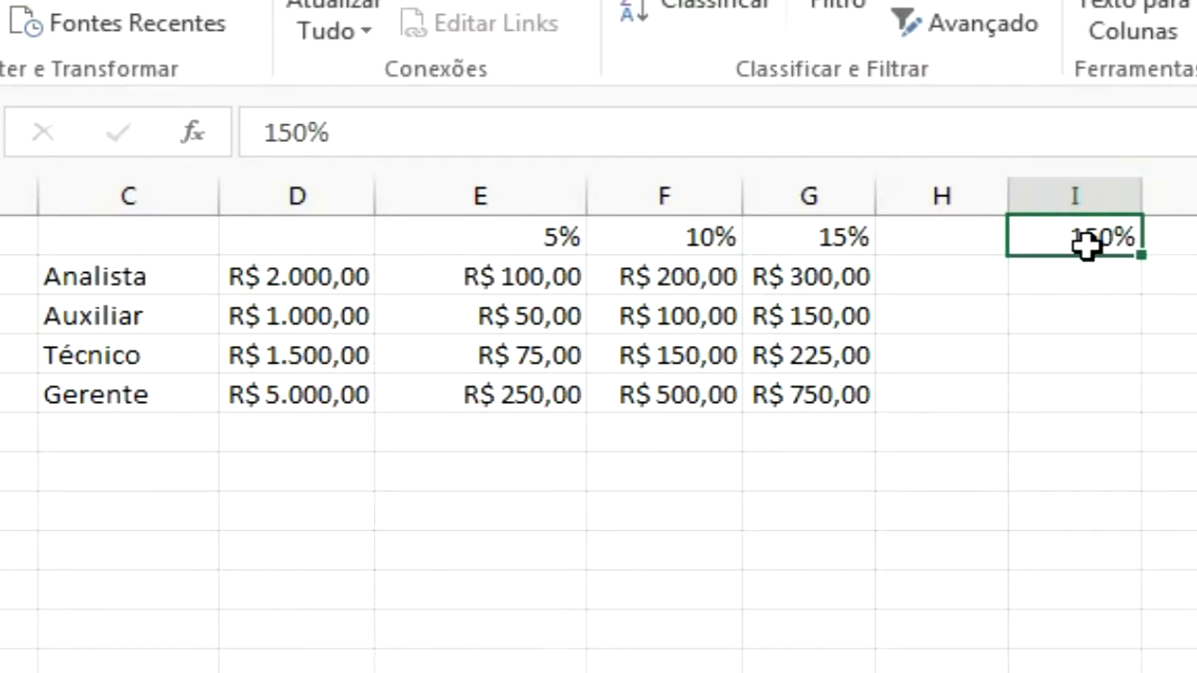
key("ctrl+shift+1")
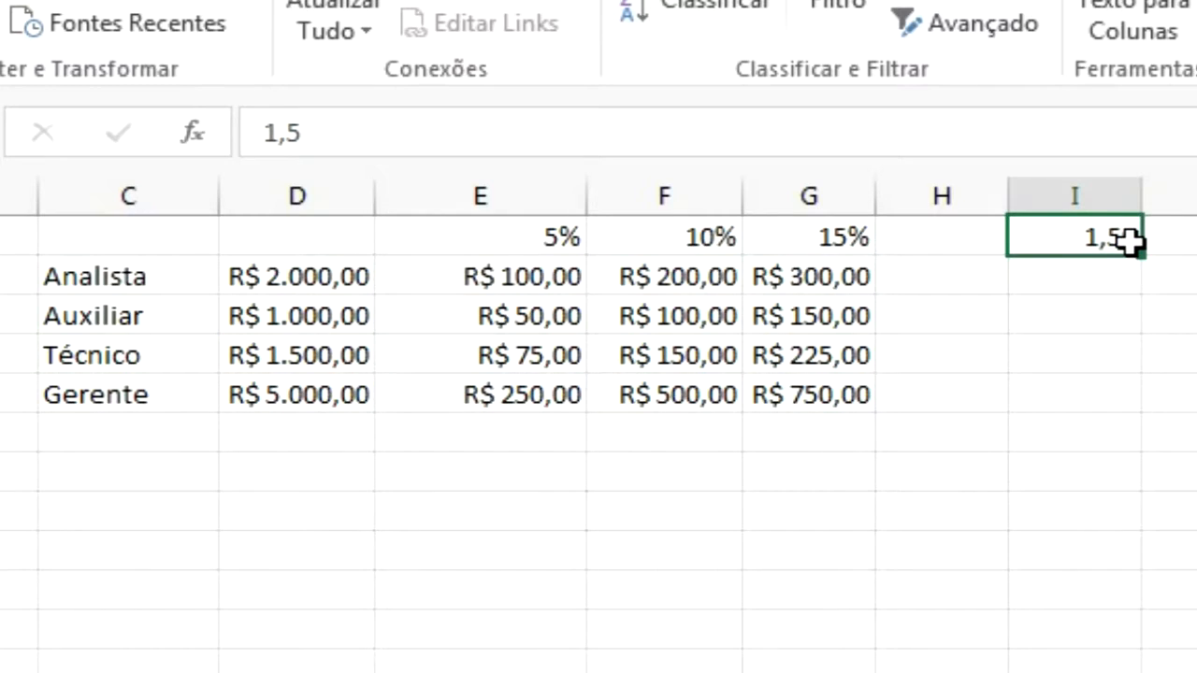
type("150")
key("Return")
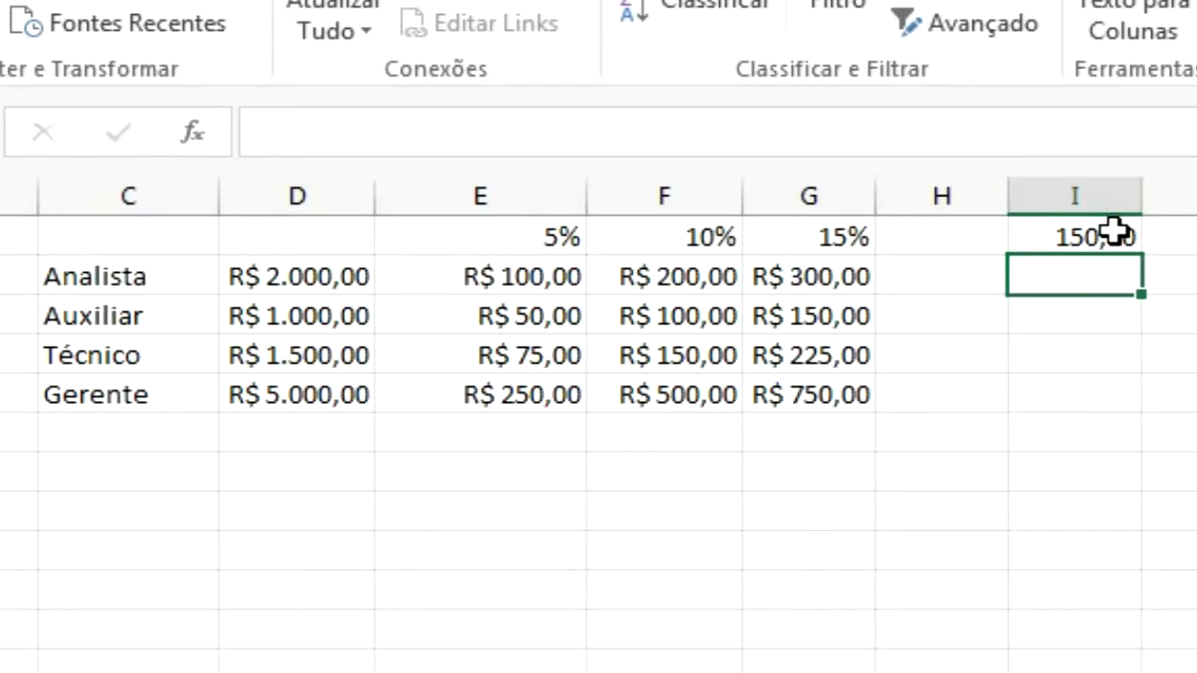
Extend the E2 formula to =$D2*E$1+$I$1, adding the absolute I1 value
left_click(538, 277)
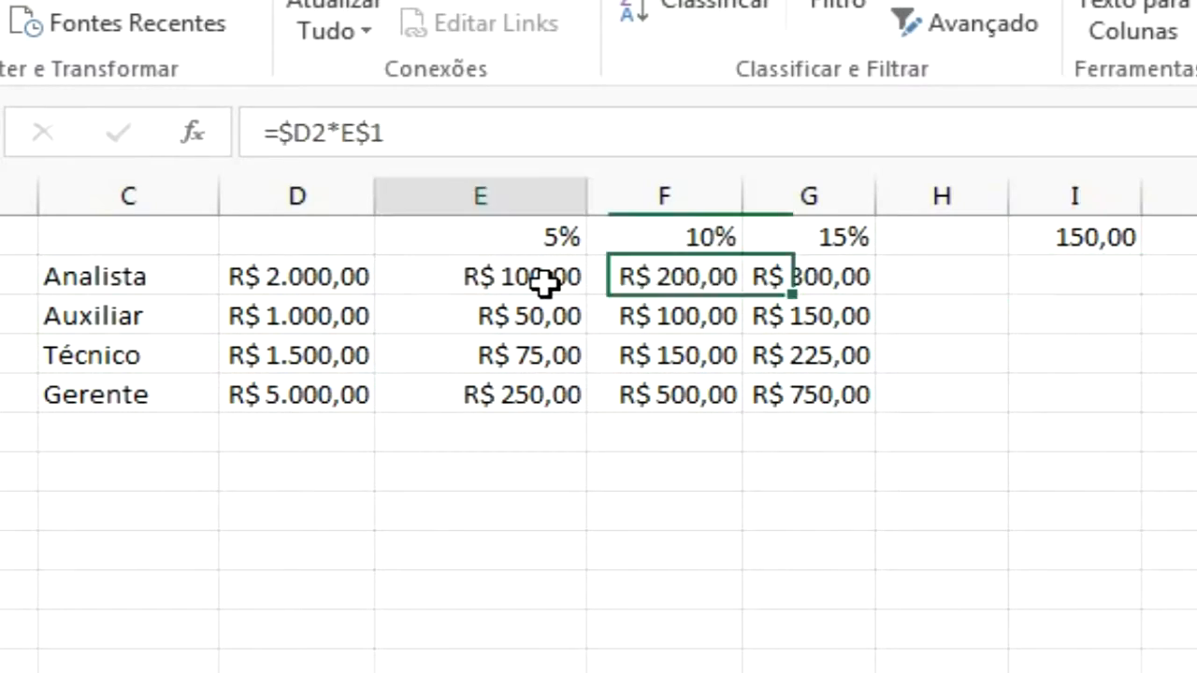
left_click(454, 124)
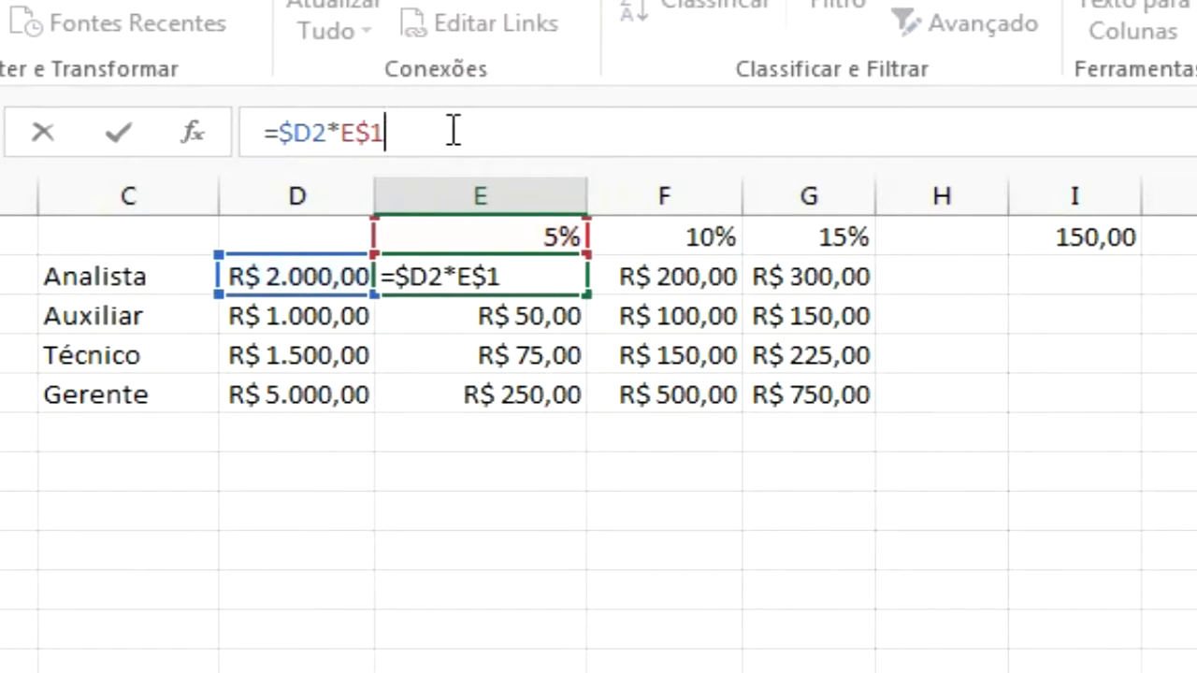
type("+")
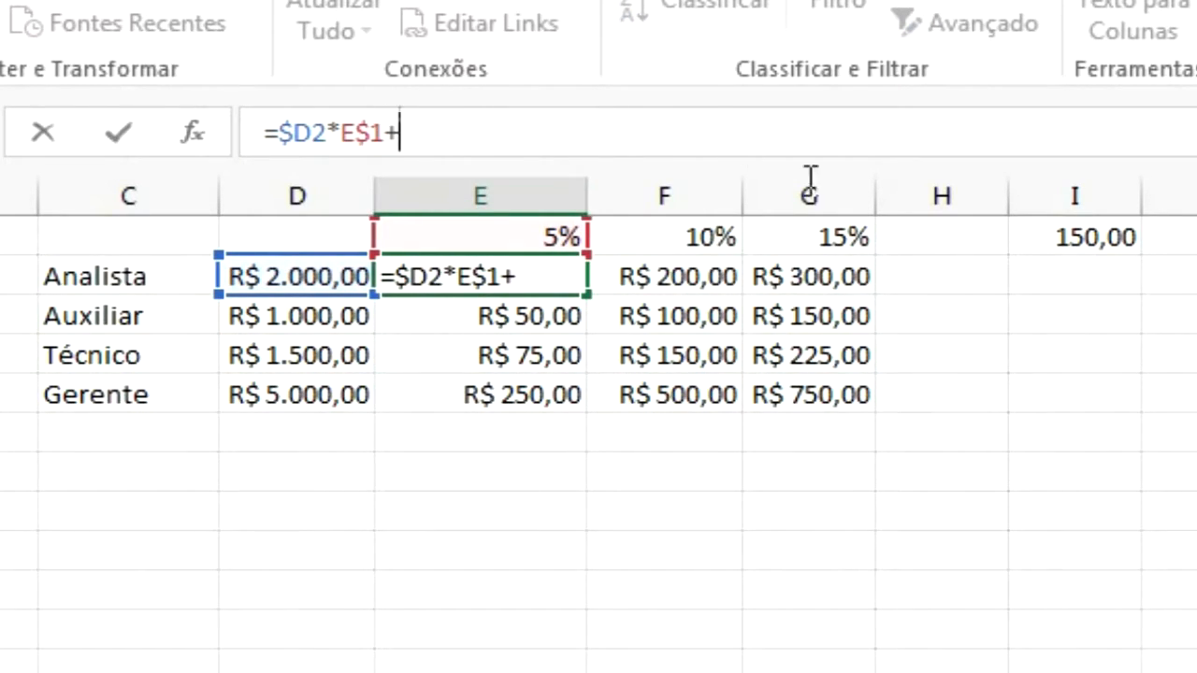
left_click(1070, 238)
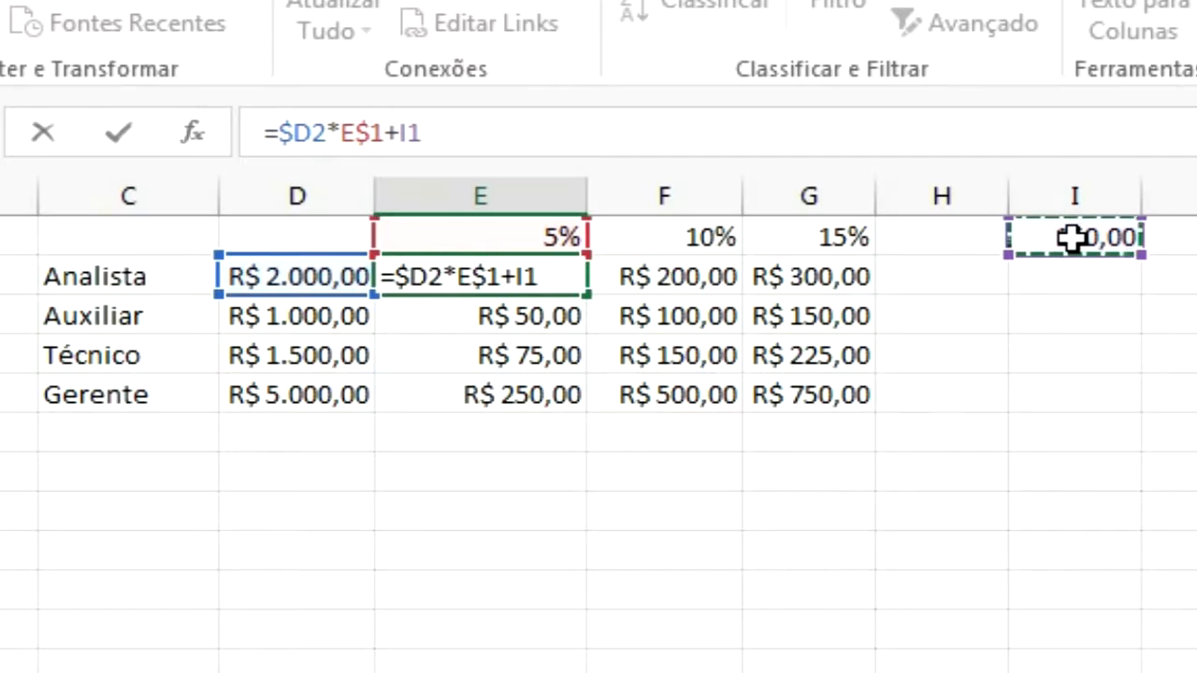
key("F4")
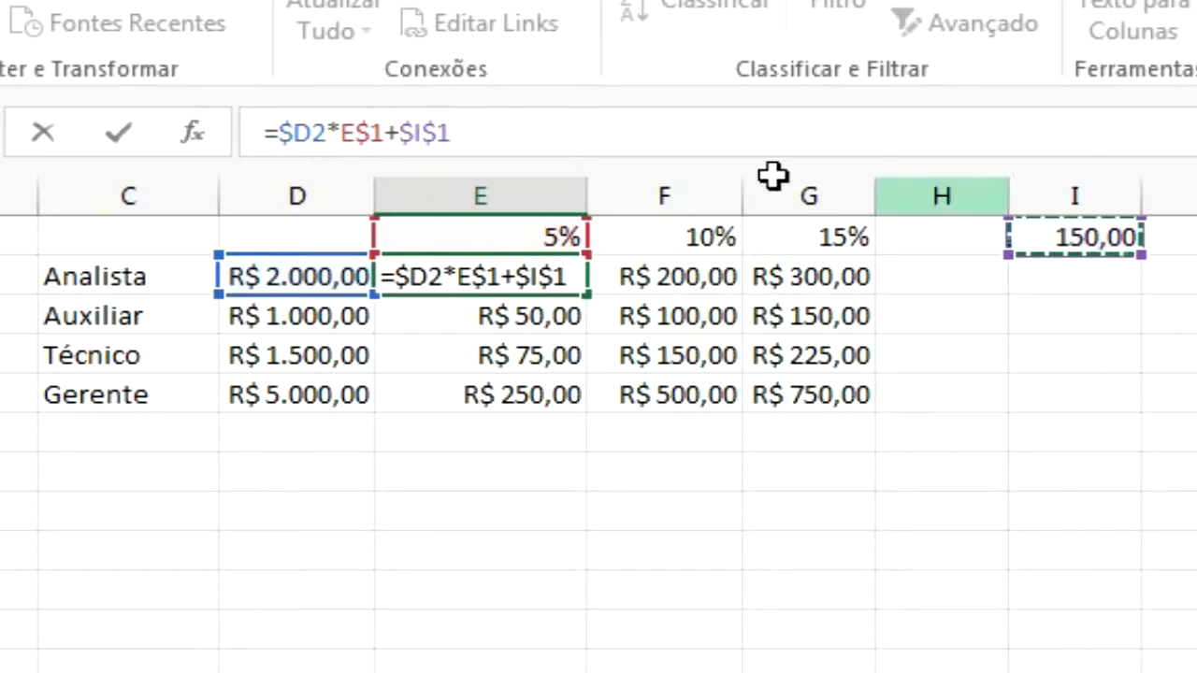
key("Return")
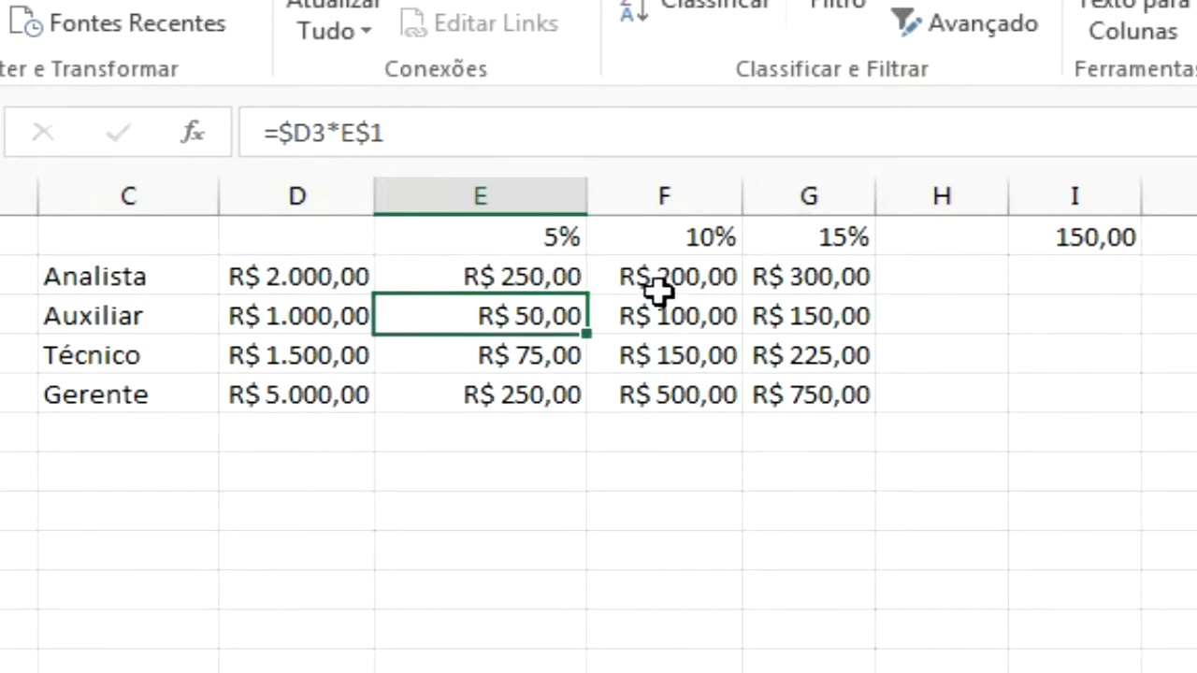
Copy the E2 formula and paste it over E2:G5 so all raise cells include the fixed bonus
left_click(526, 273)
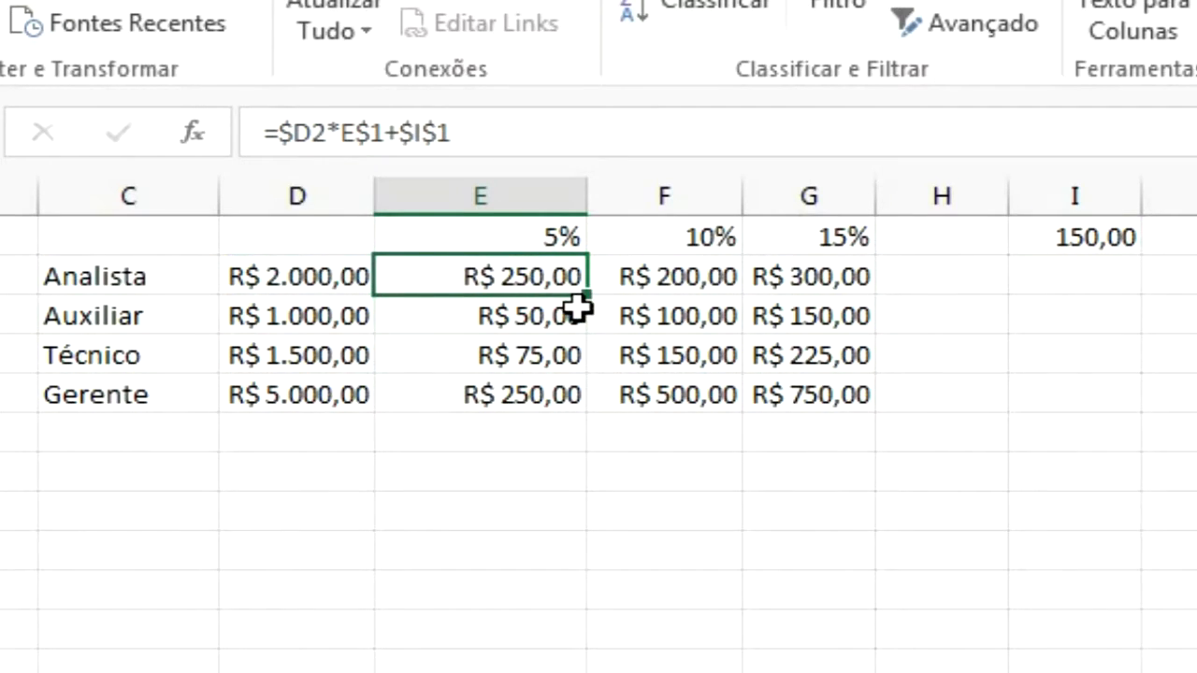
key("ctrl+c")
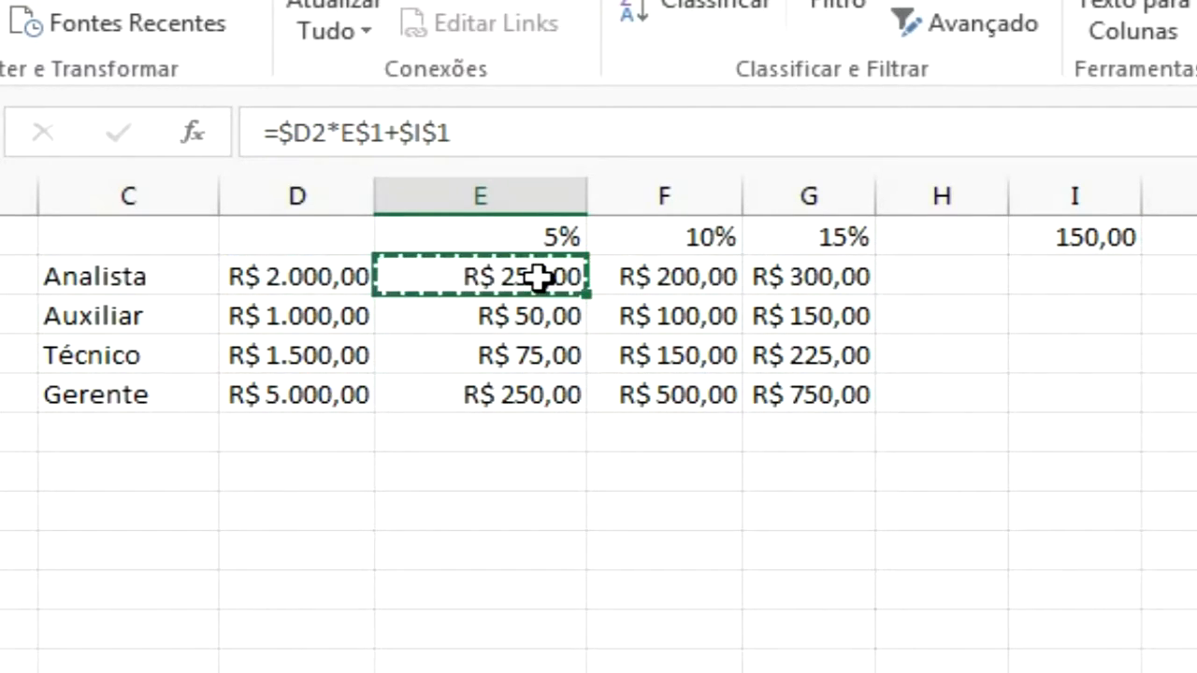
left_click_drag(534, 275, 770, 391)
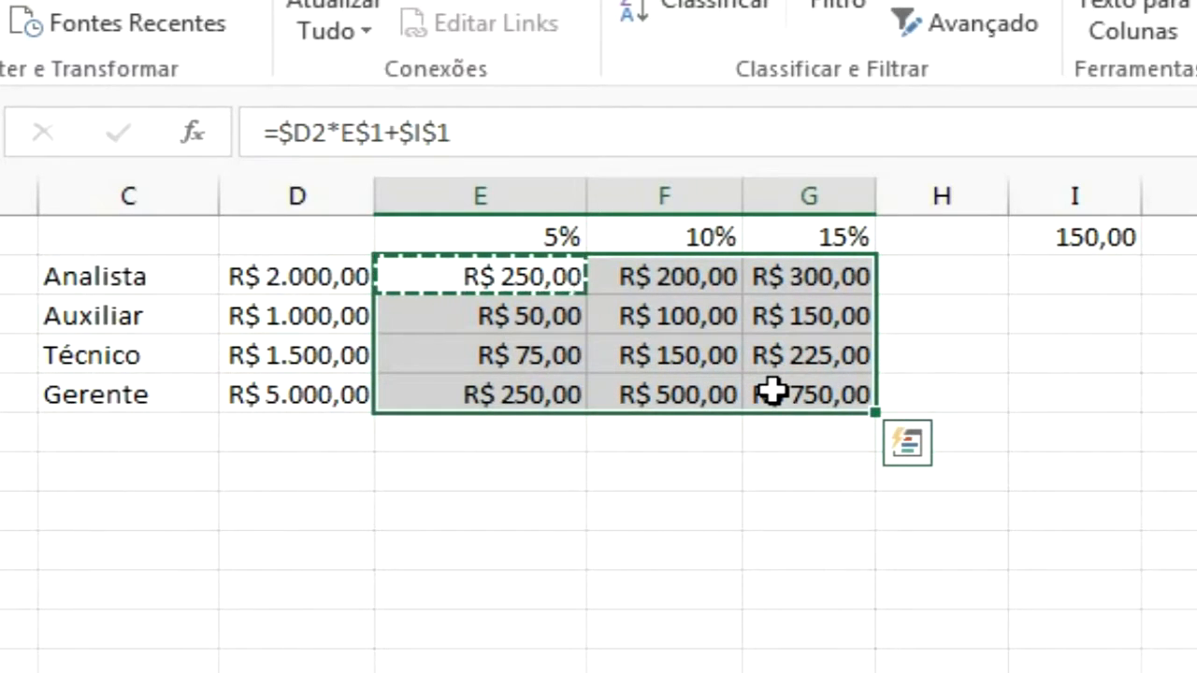
key("Return")
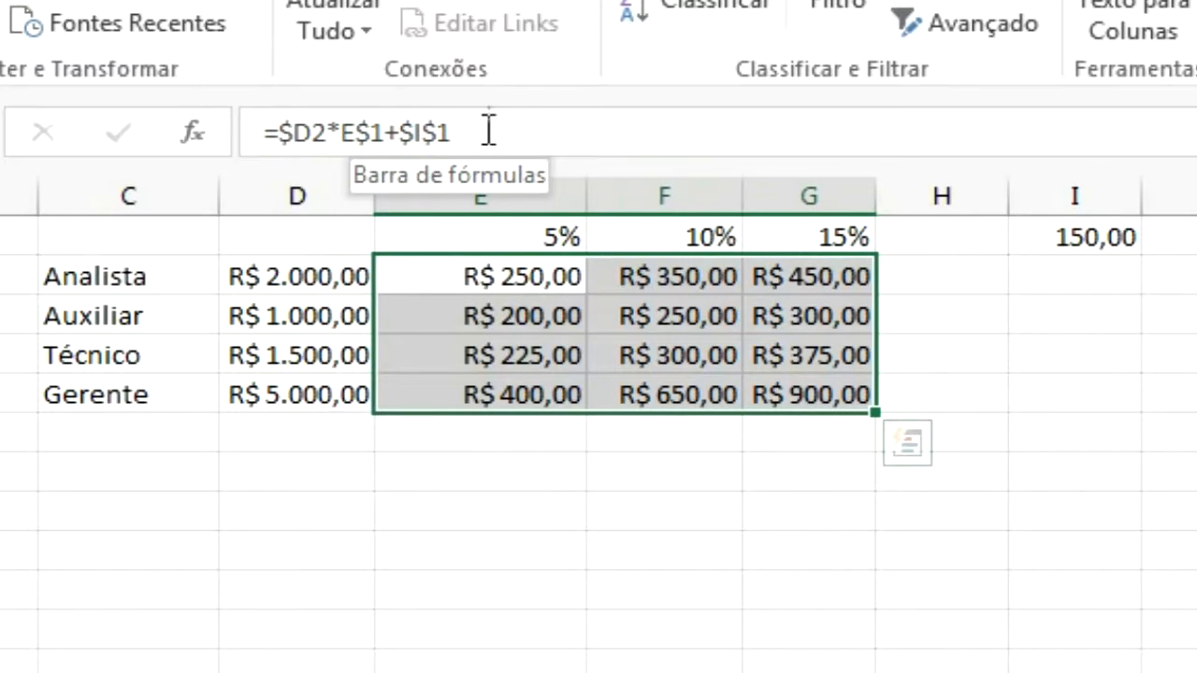
Switch to the Visual Basic for Applications editor showing the workbook's Workbook_Open code
left_click(615, 311)
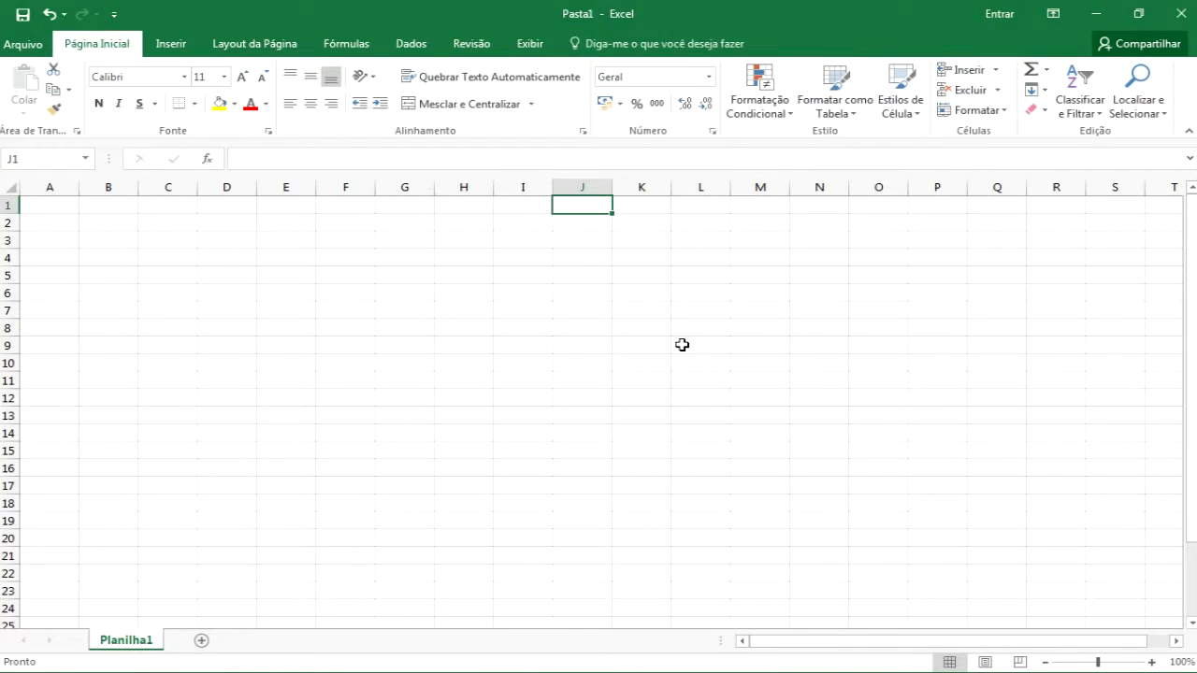
key("alt+F11")
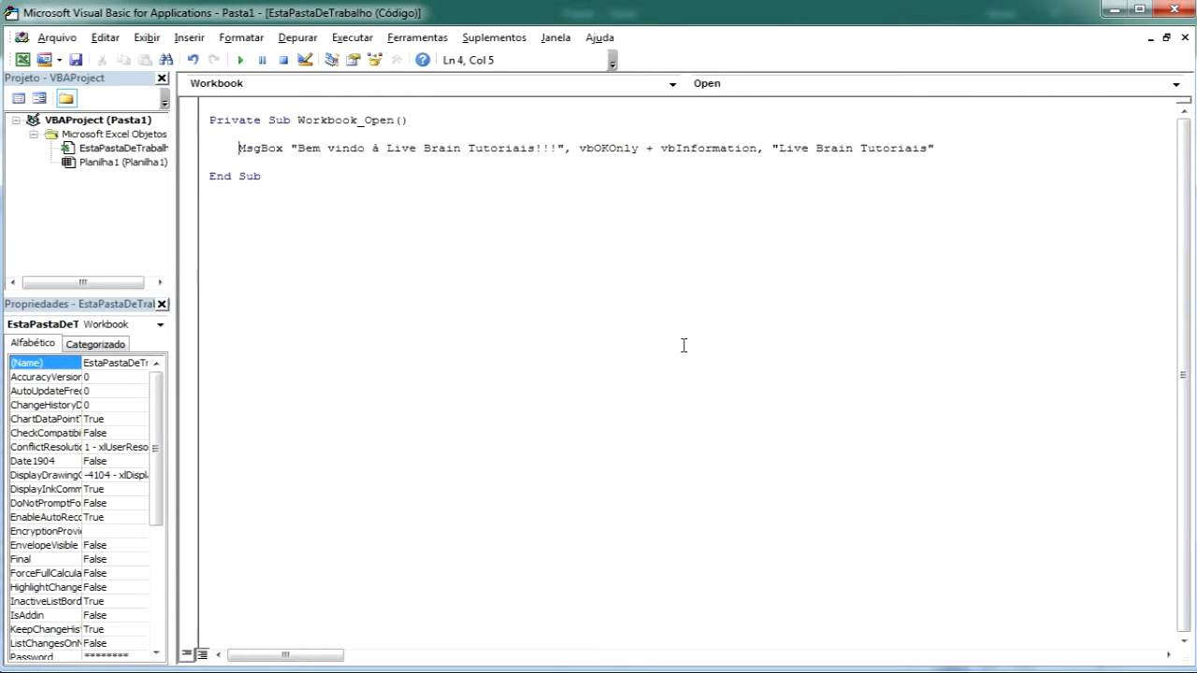
key("alt+F11")
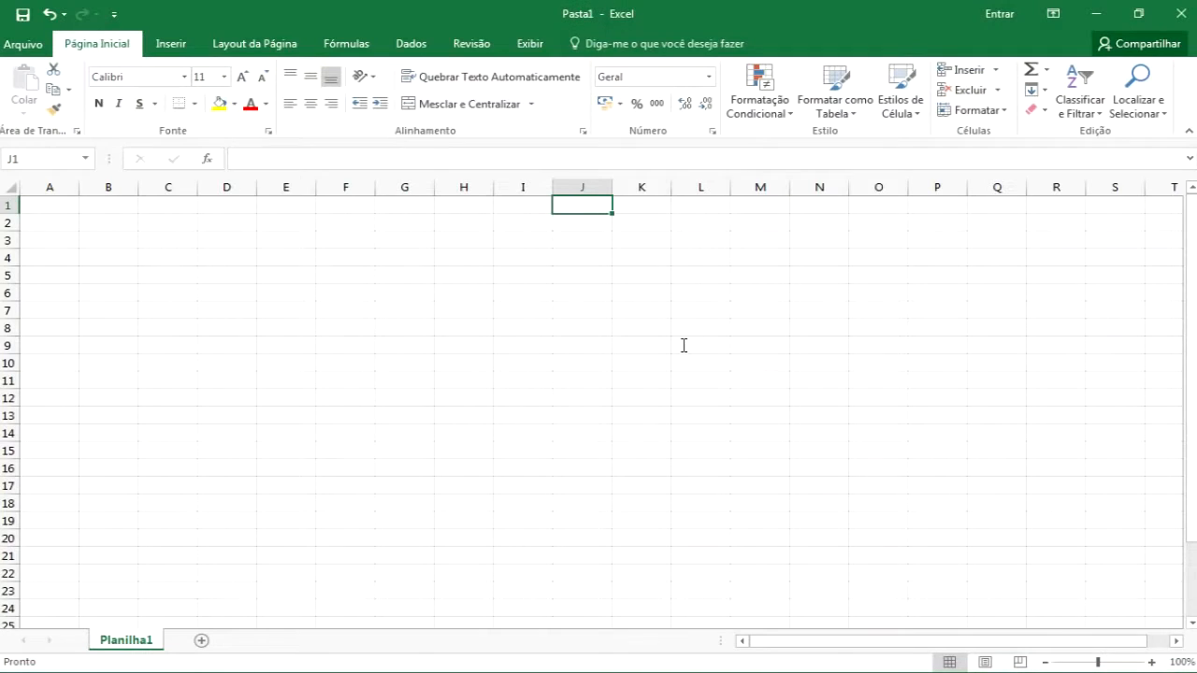
key("alt+F11")
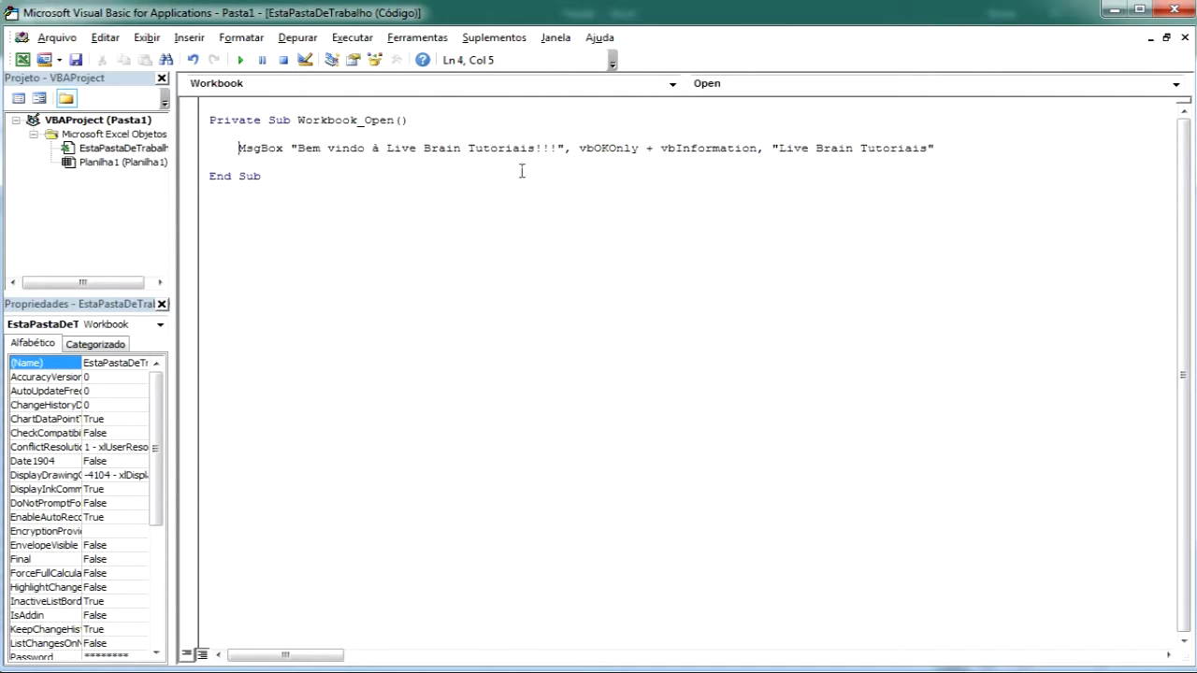
In the editor format options, set Normal Text to a light gray foreground on a black background
left_click(421, 37)
left_click(453, 123)
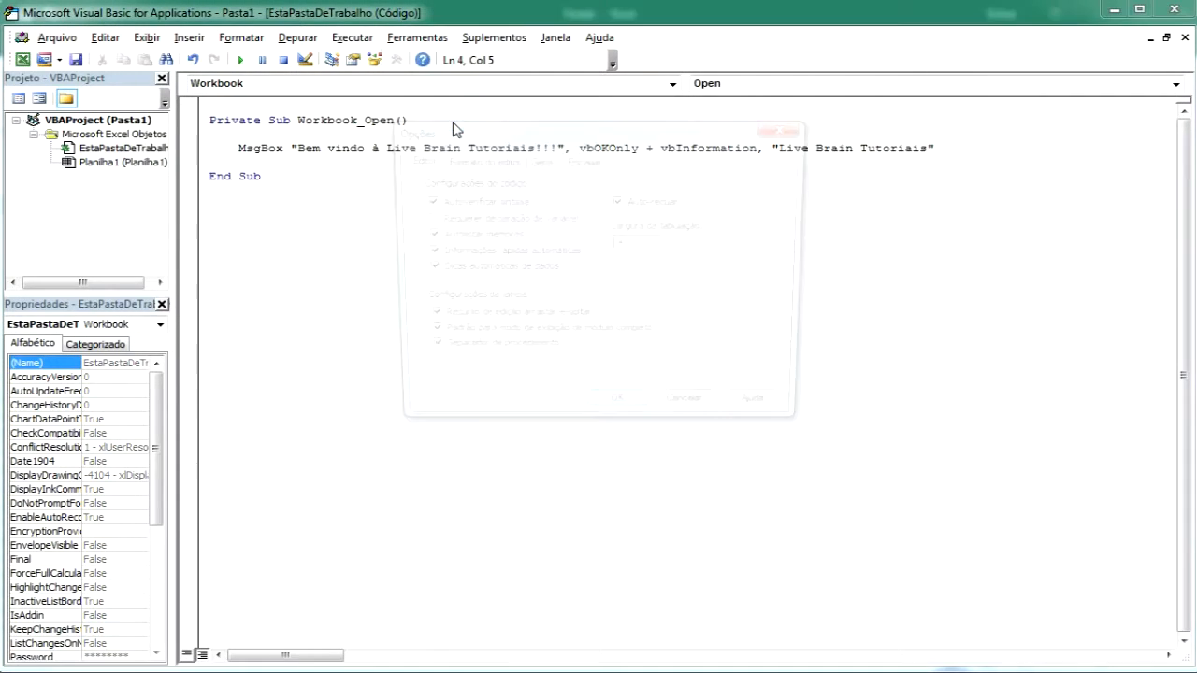
left_click(504, 160)
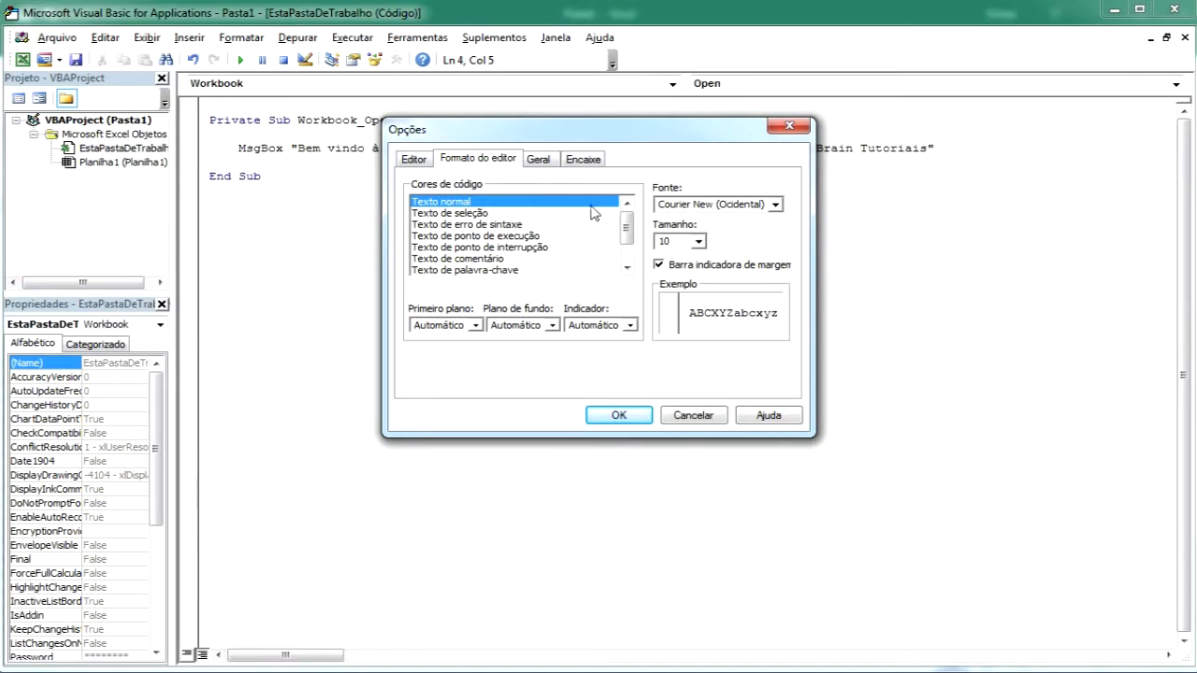
left_click_drag(624, 227, 629, 200)
left_click(474, 325)
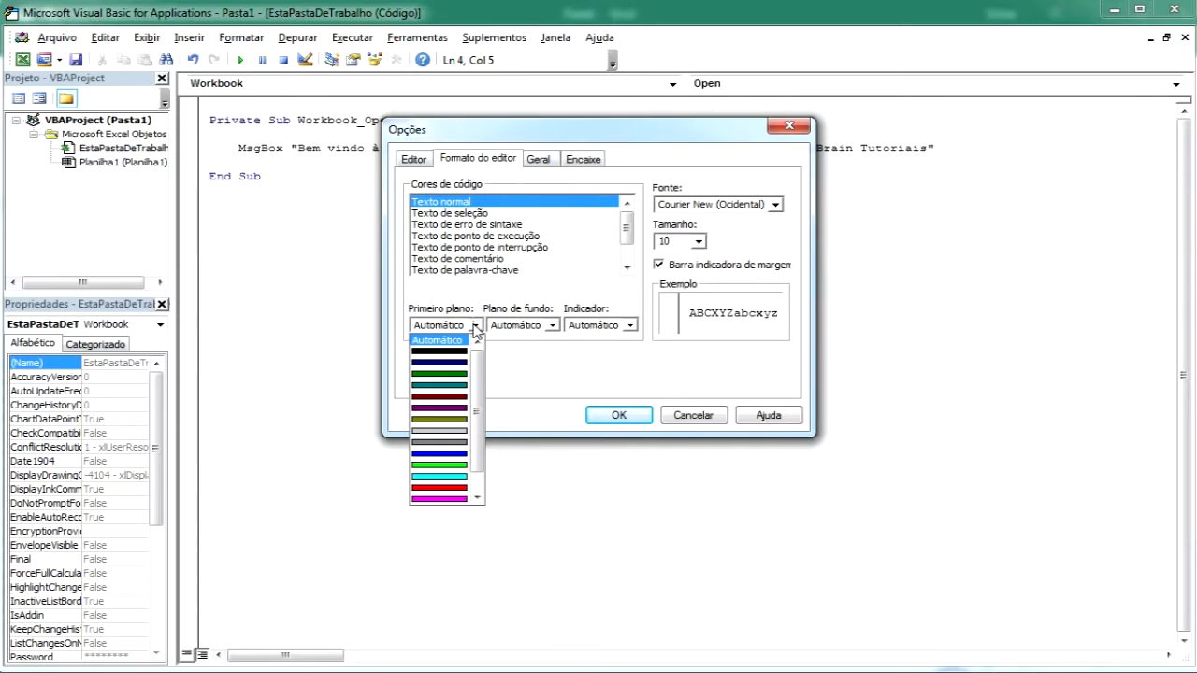
left_click(453, 434)
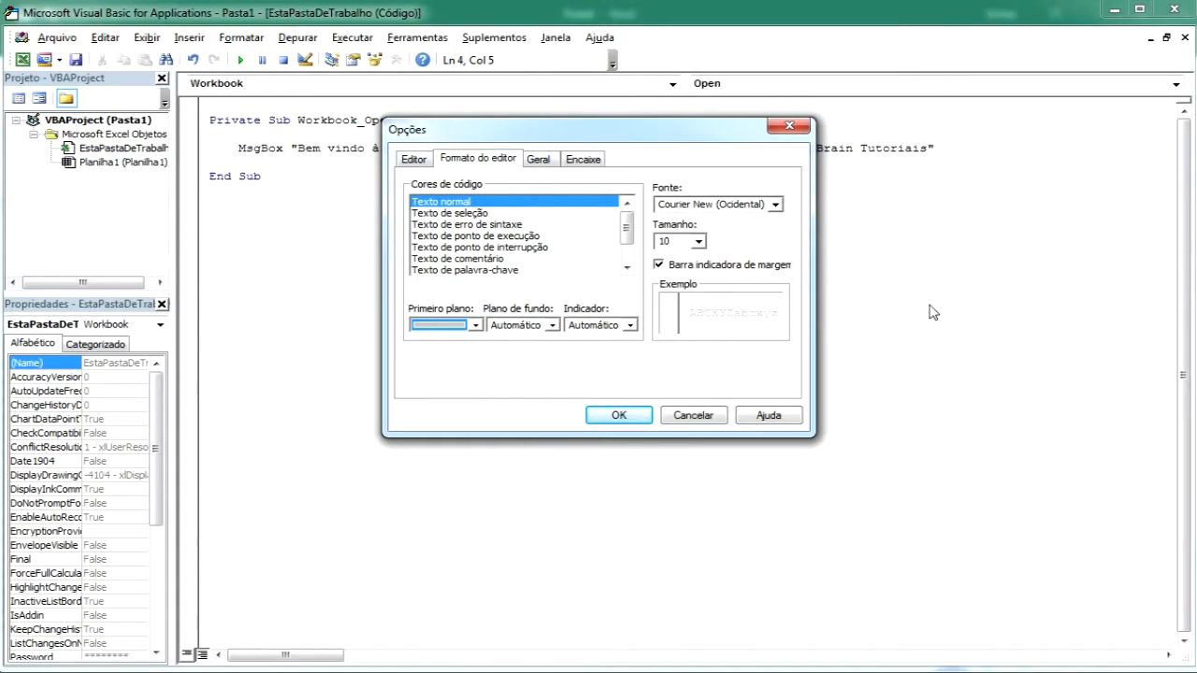
left_click(553, 325)
left_click(549, 352)
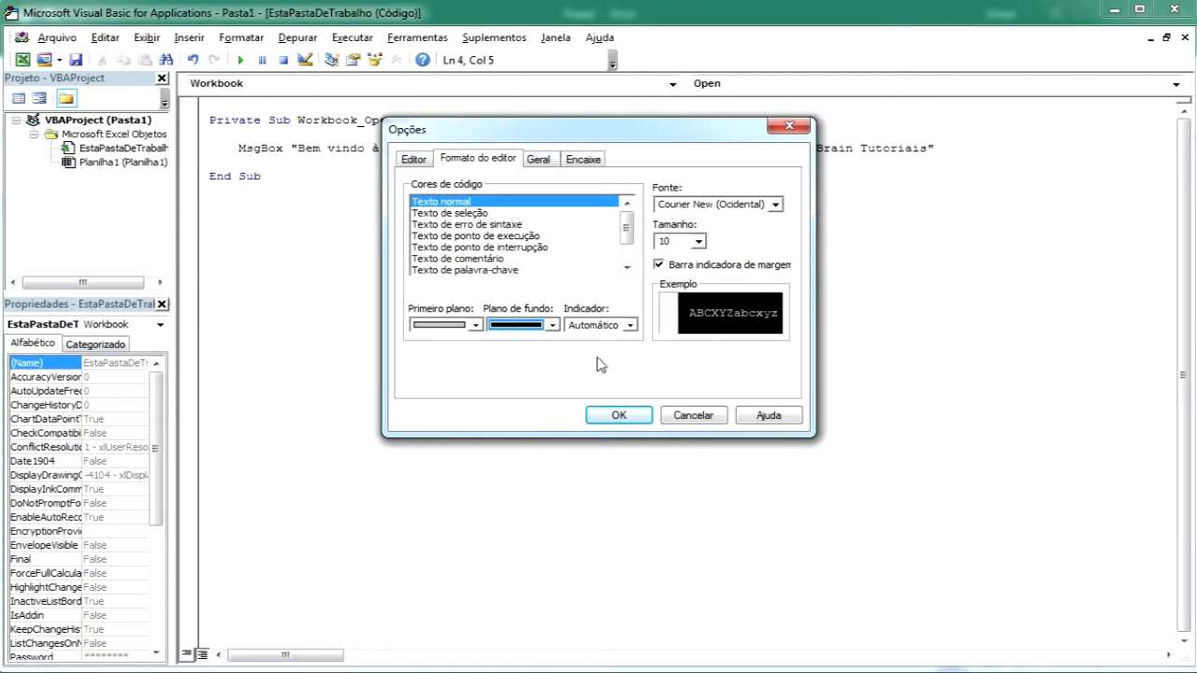
left_click(639, 418)
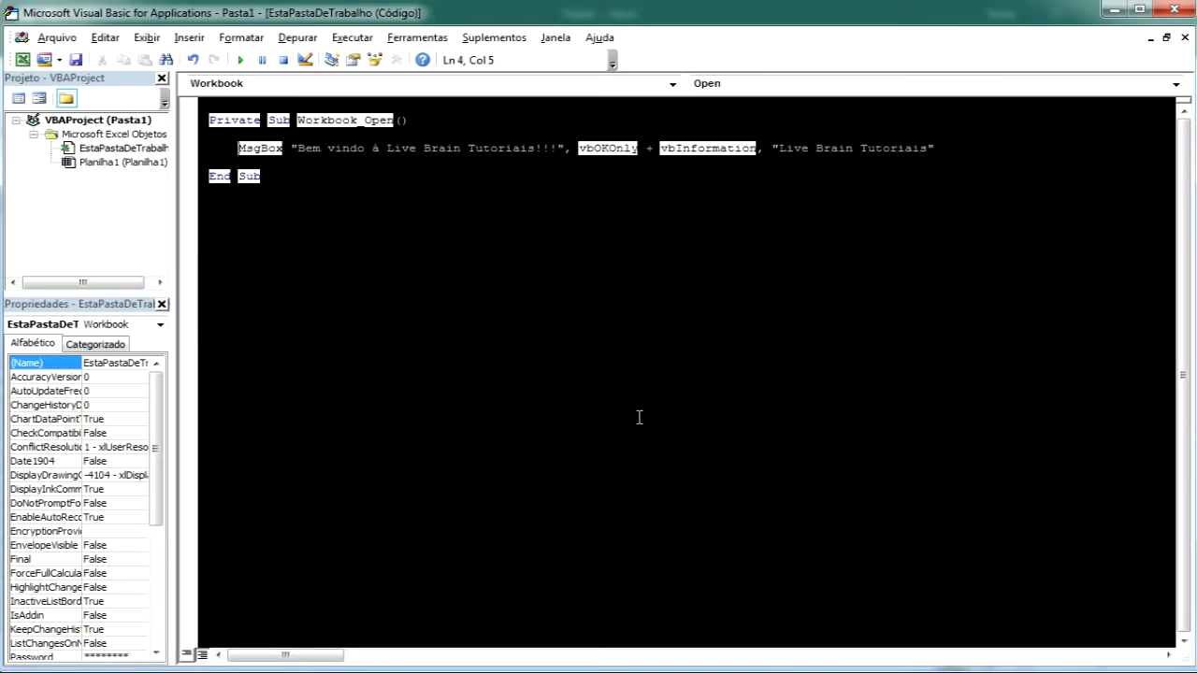
Reopen the editor format options and set Syntax Error Text's background to black
left_click(418, 37)
left_click(436, 120)
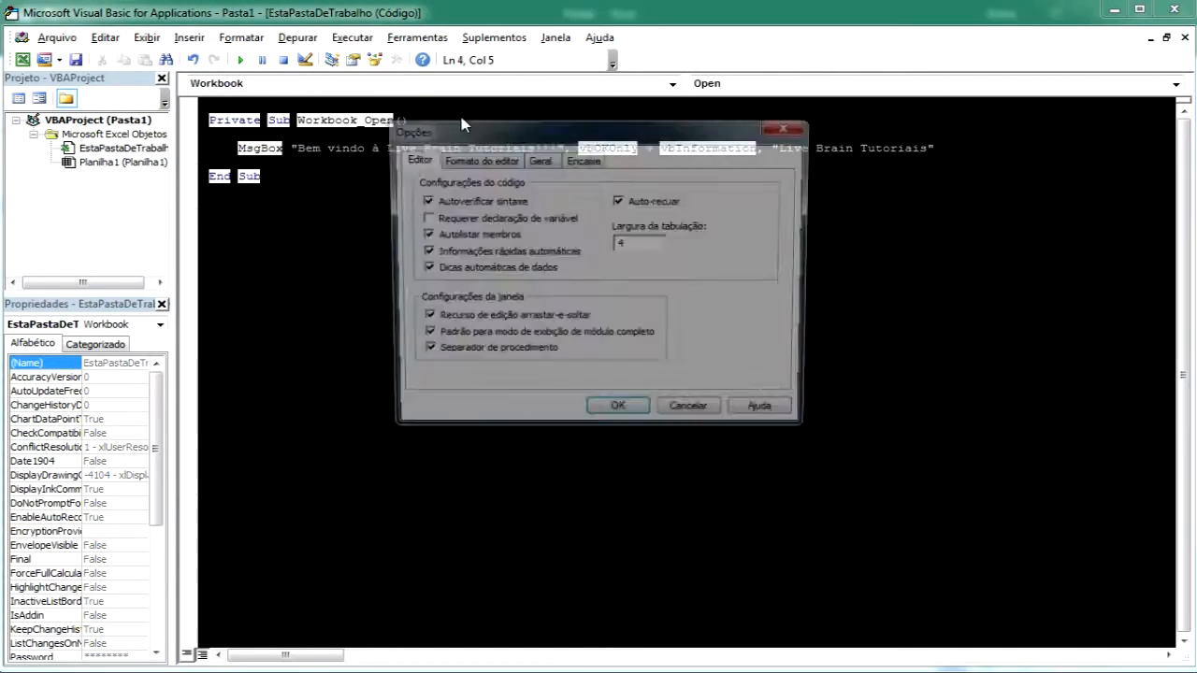
left_click(497, 160)
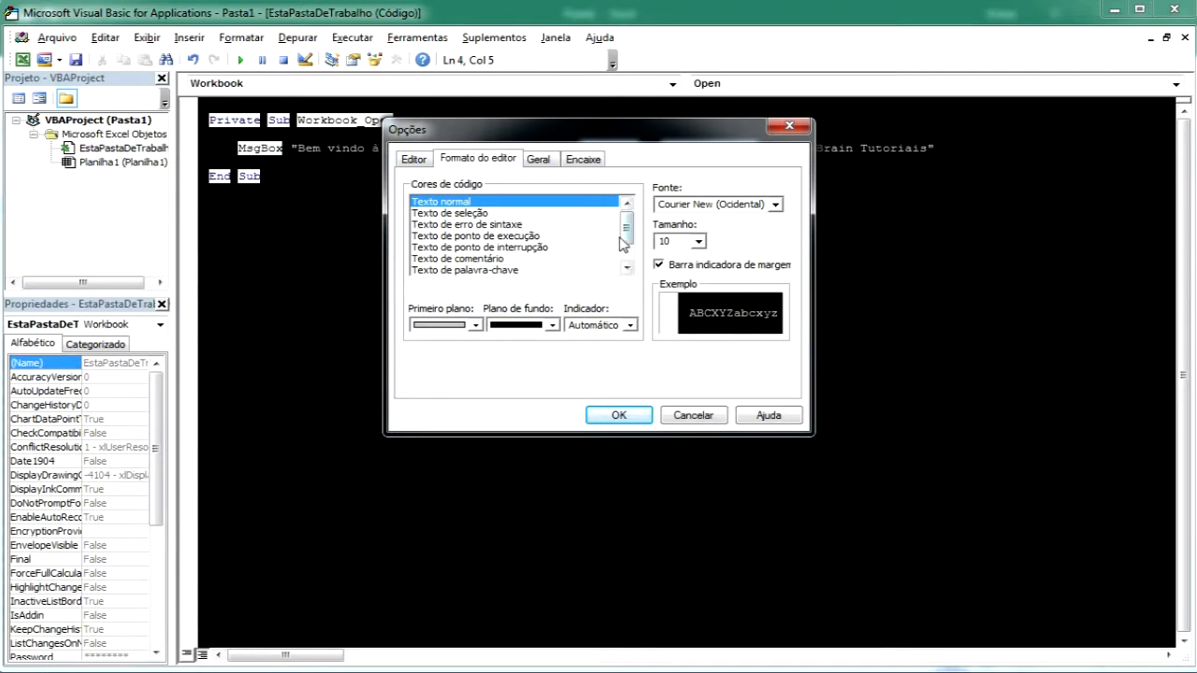
left_click(487, 214)
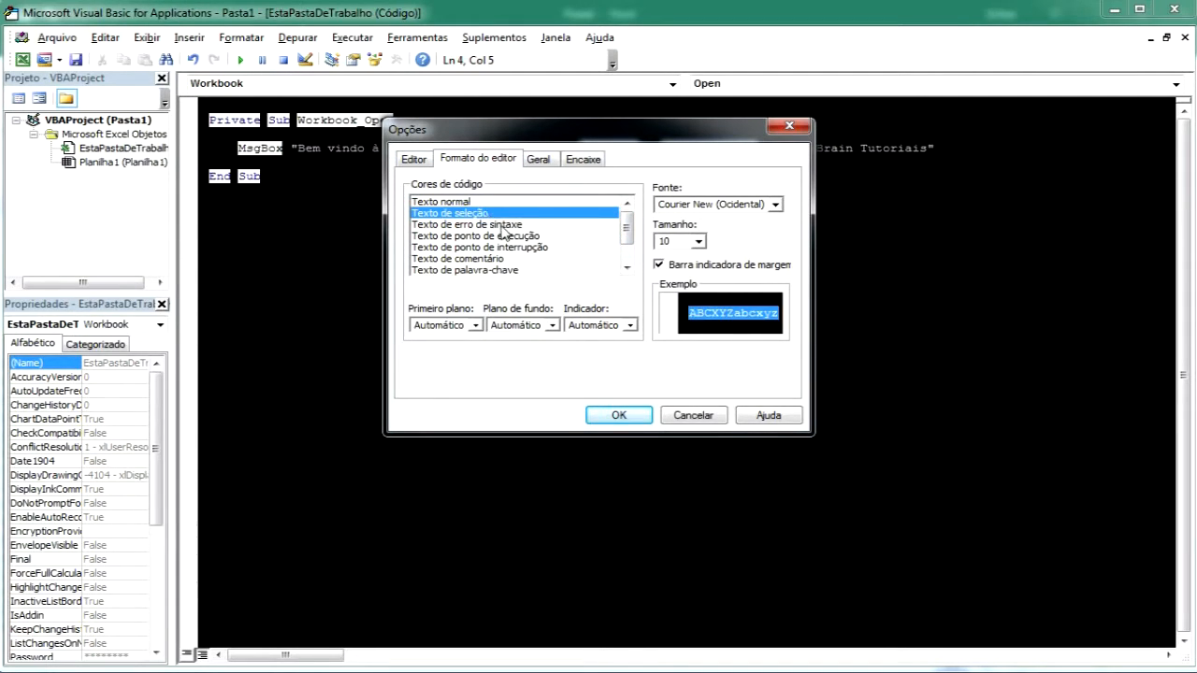
left_click(502, 229)
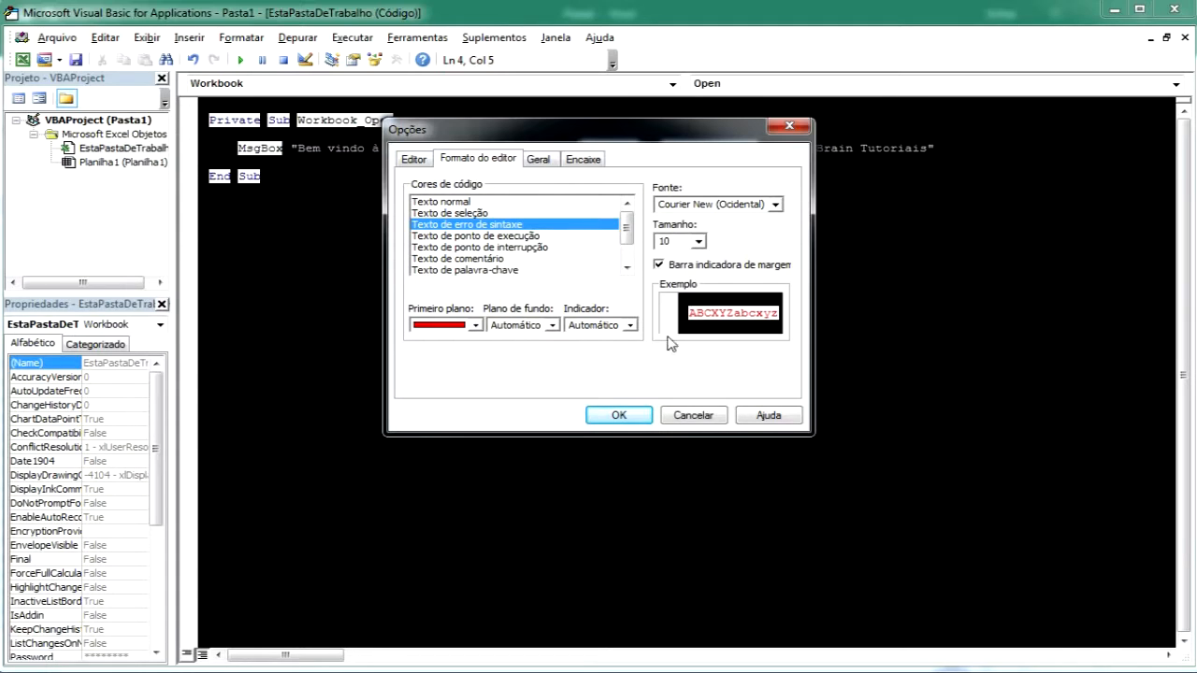
left_click(552, 325)
left_click(538, 348)
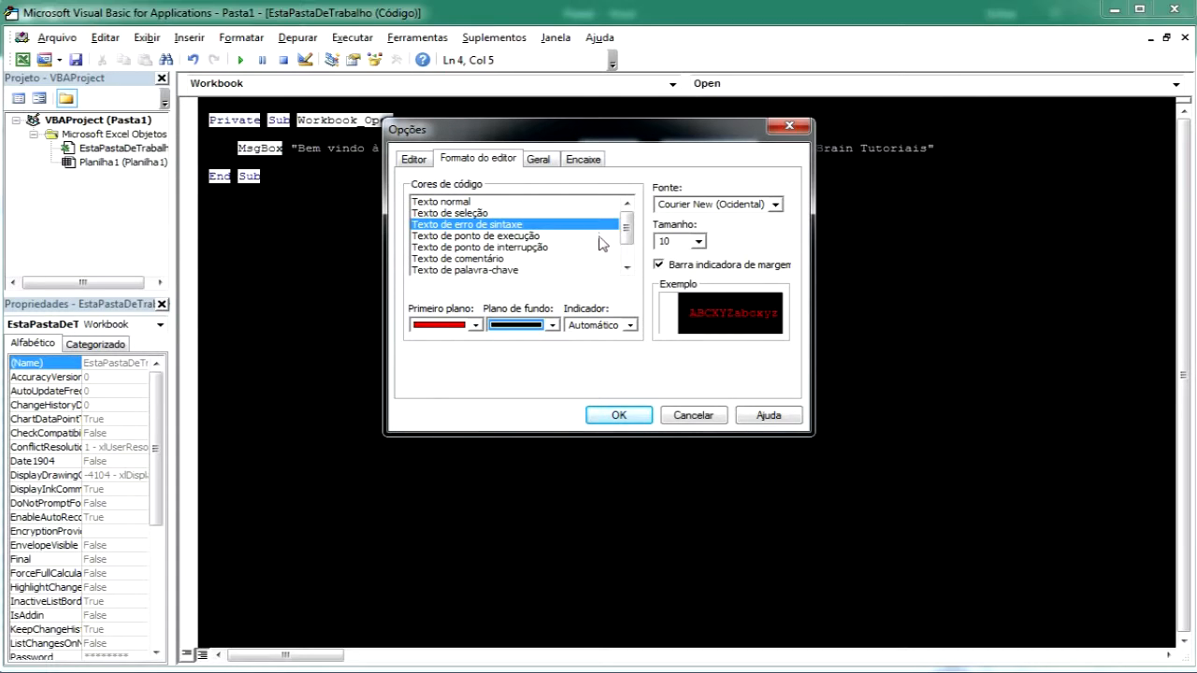
Set Comment Text's background to a dark colour in the same code colours list
left_click(486, 213)
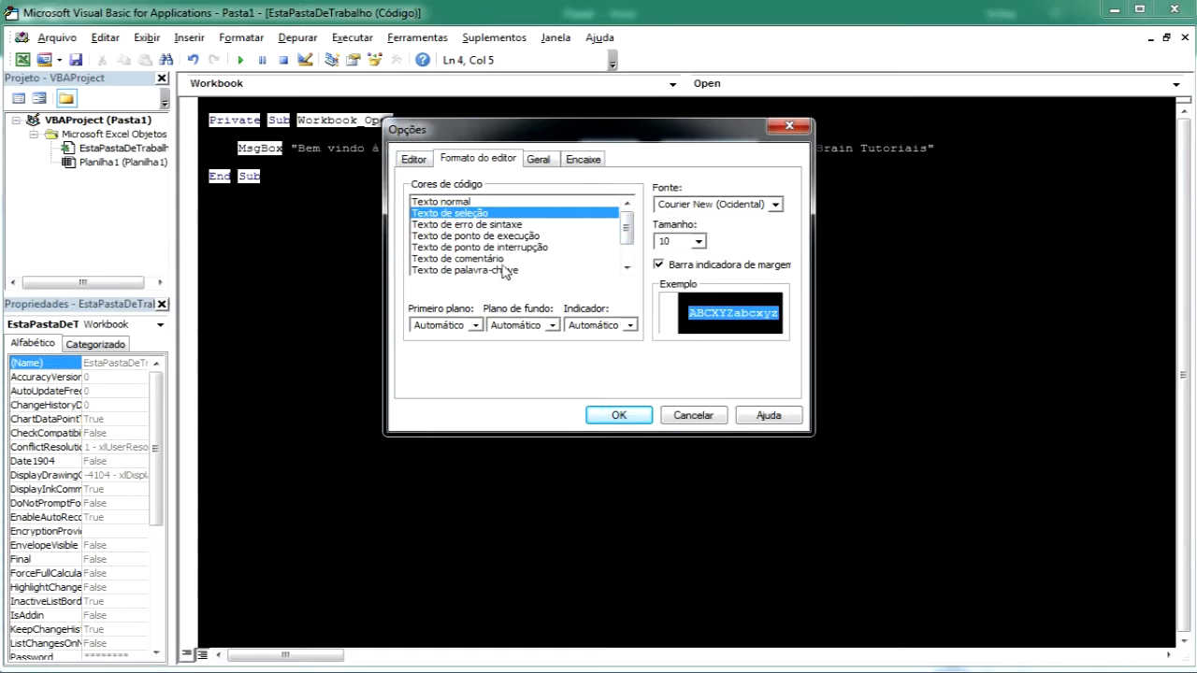
left_click(485, 260)
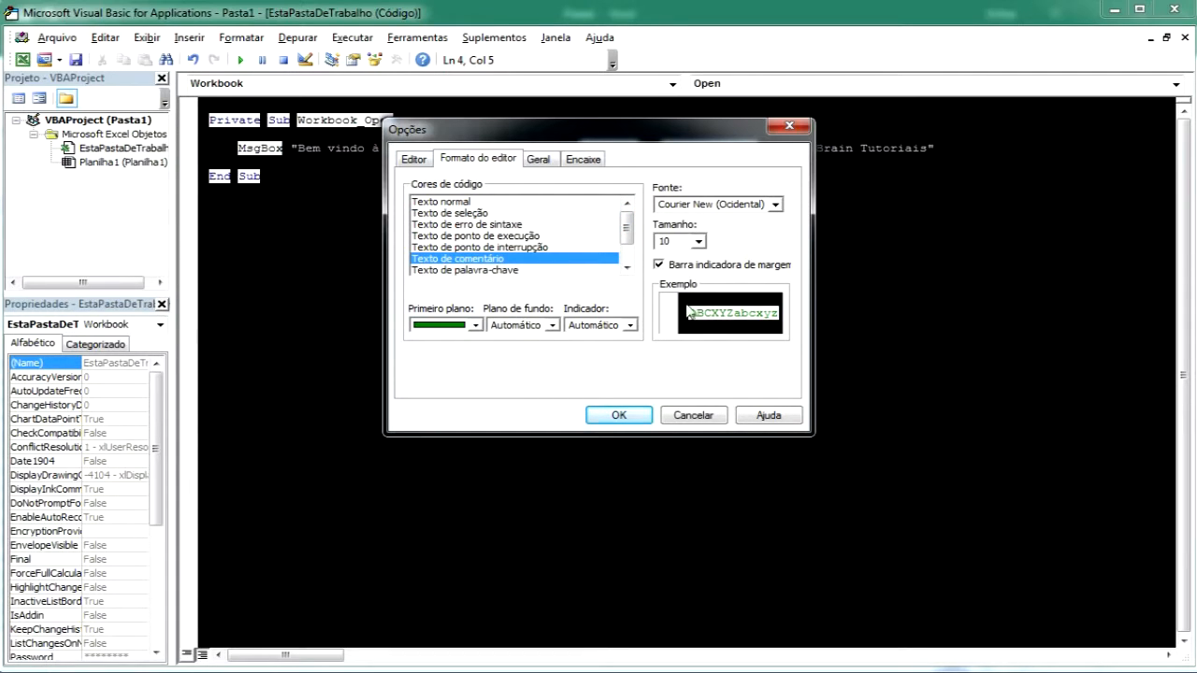
left_click(552, 324)
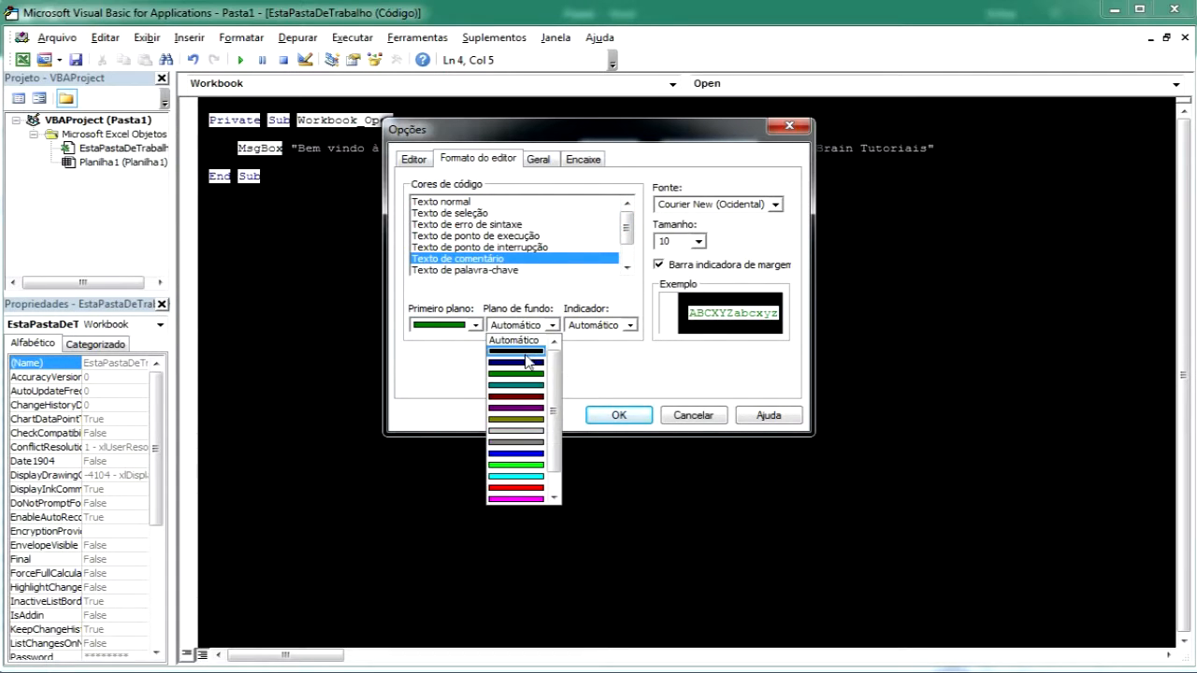
left_click(529, 361)
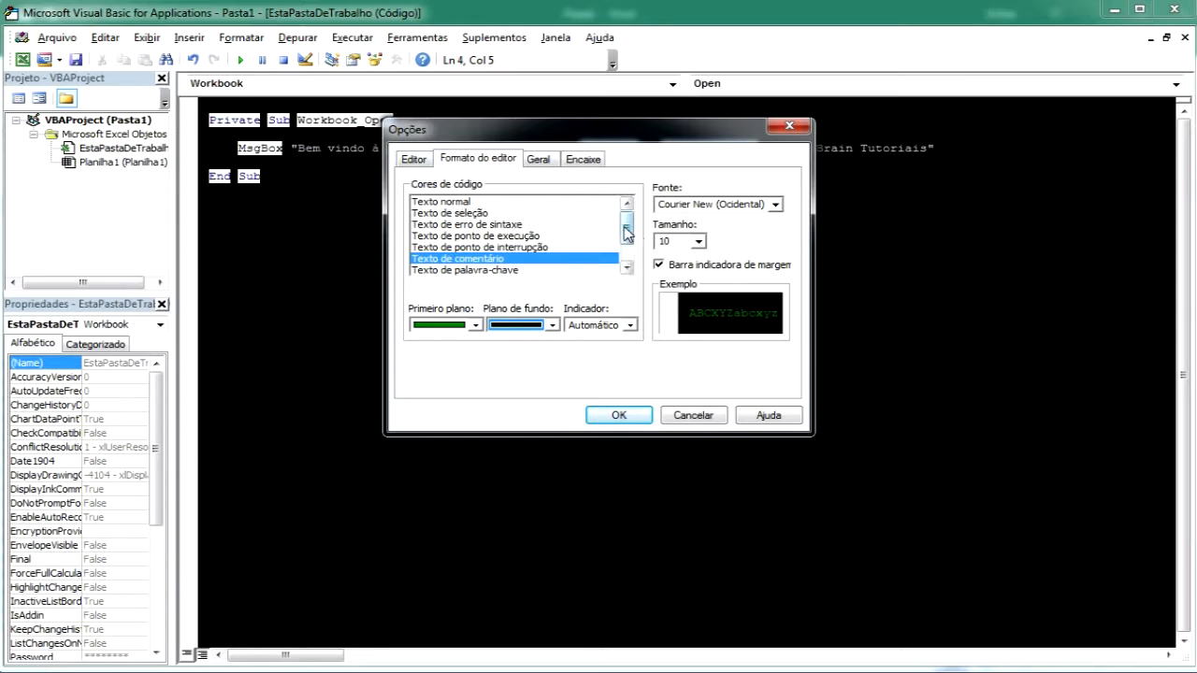
Give Keyword Text a black background and cyan foreground, then apply the options
left_click_drag(626, 233, 626, 245)
left_click(517, 240)
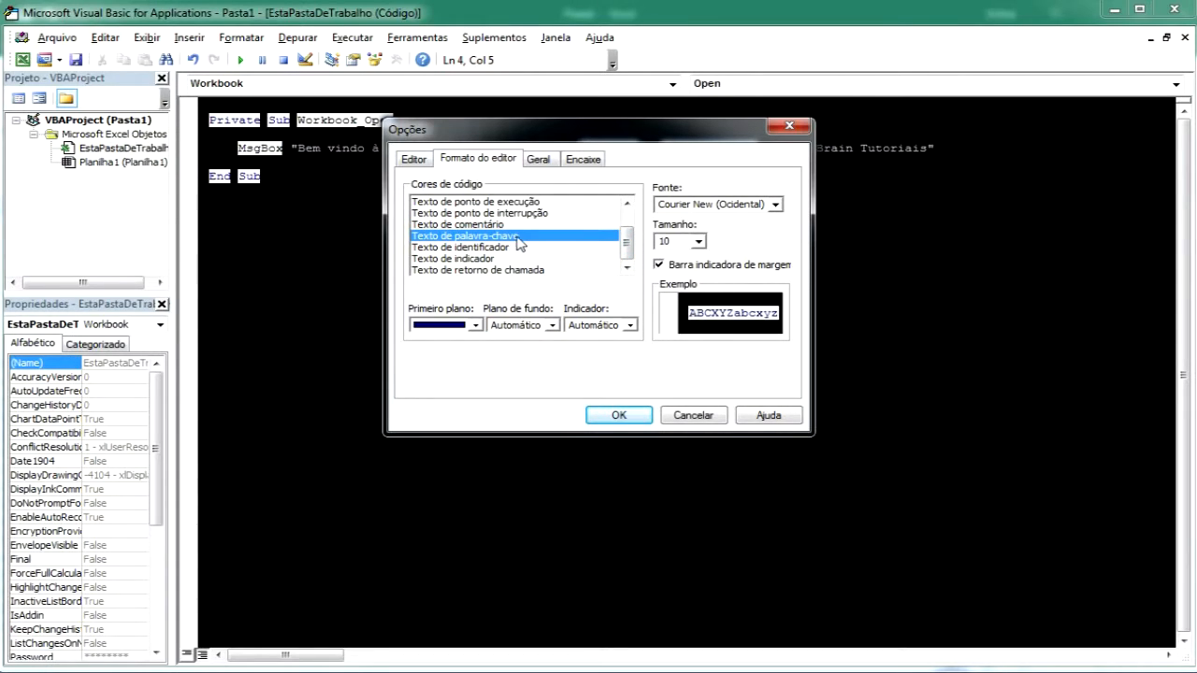
left_click(551, 329)
left_click(528, 351)
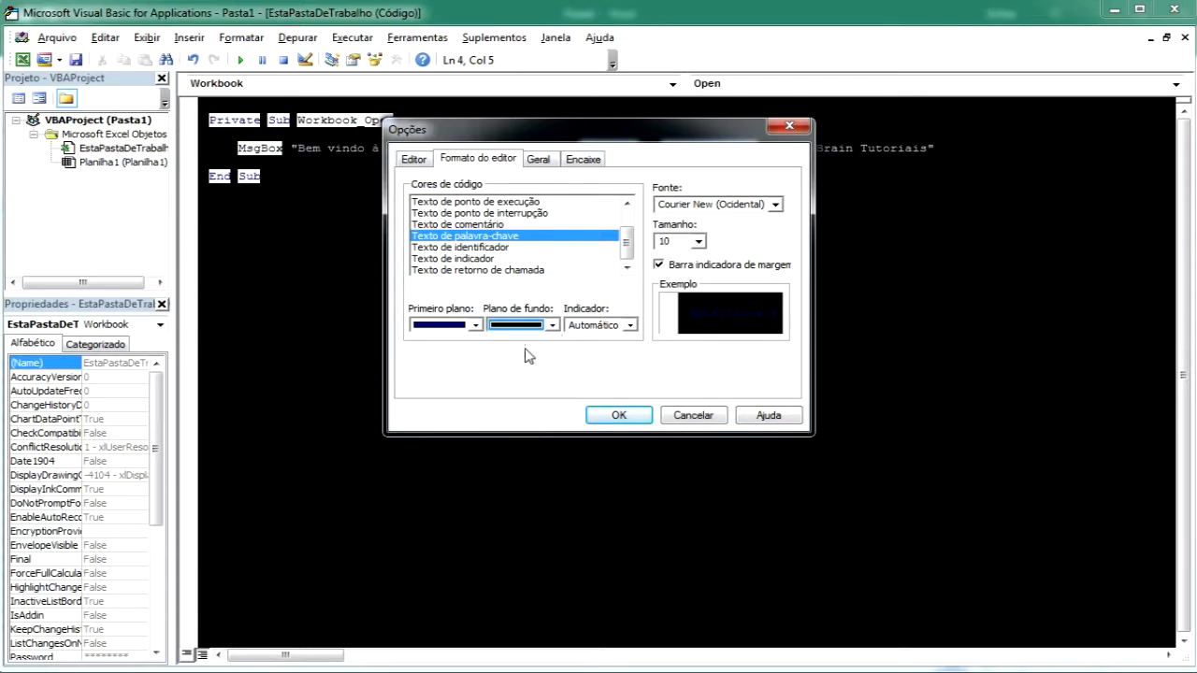
left_click(475, 325)
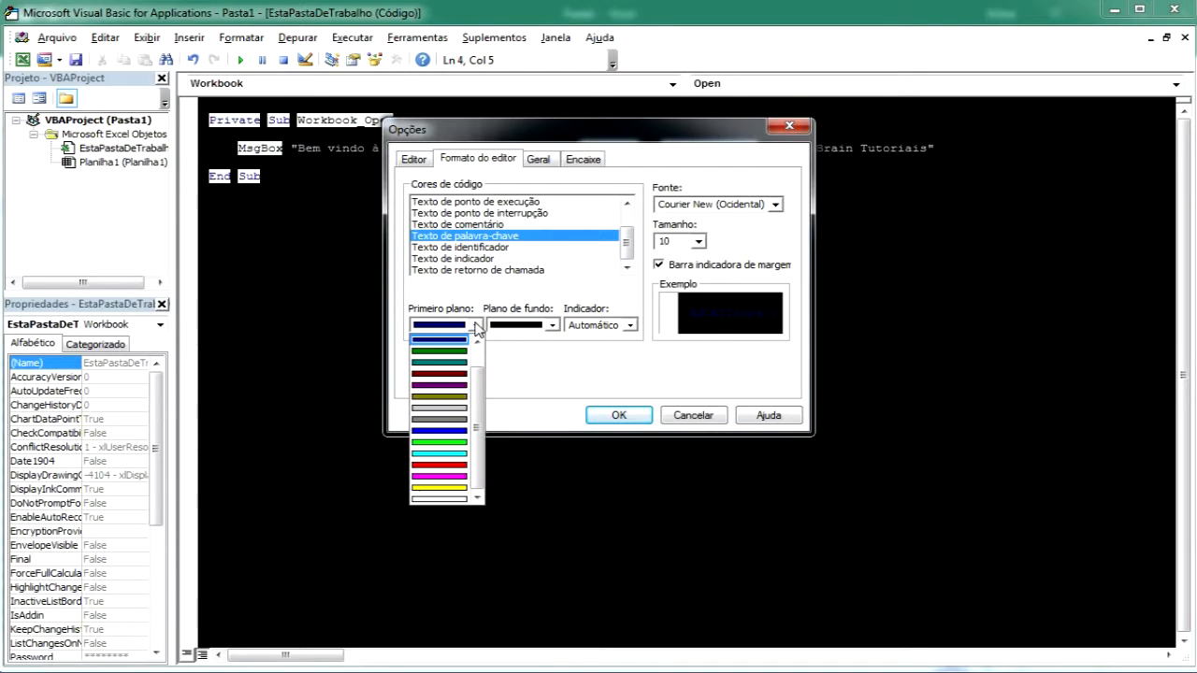
left_click(444, 455)
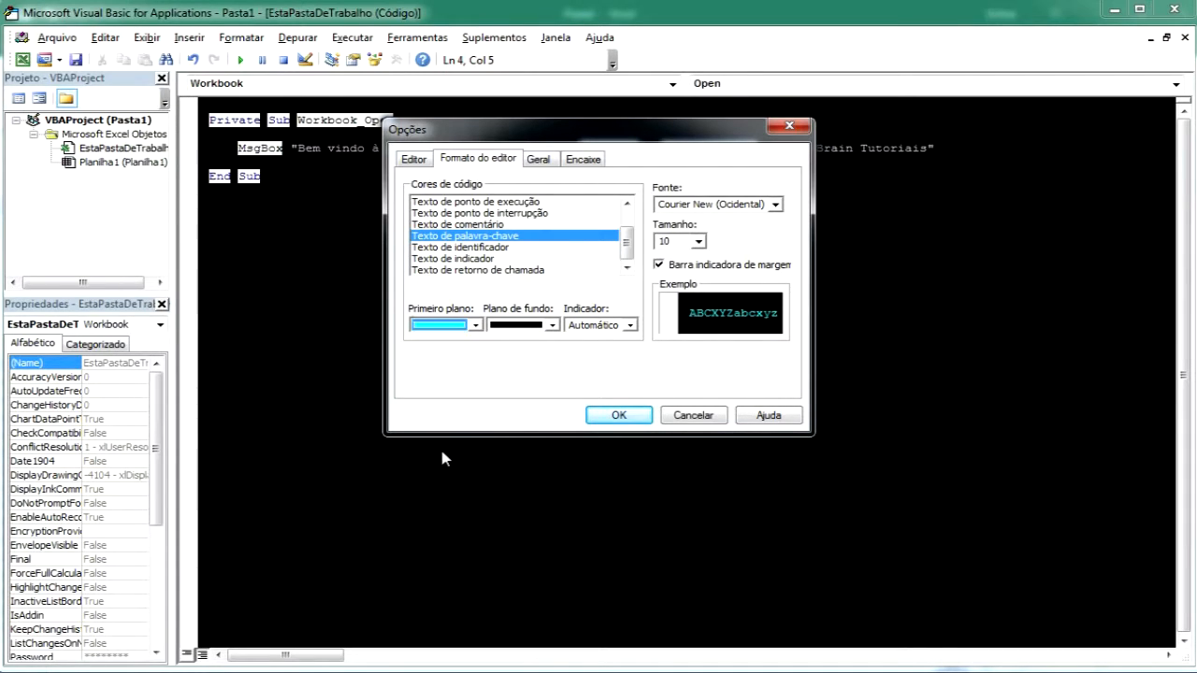
left_click(635, 418)
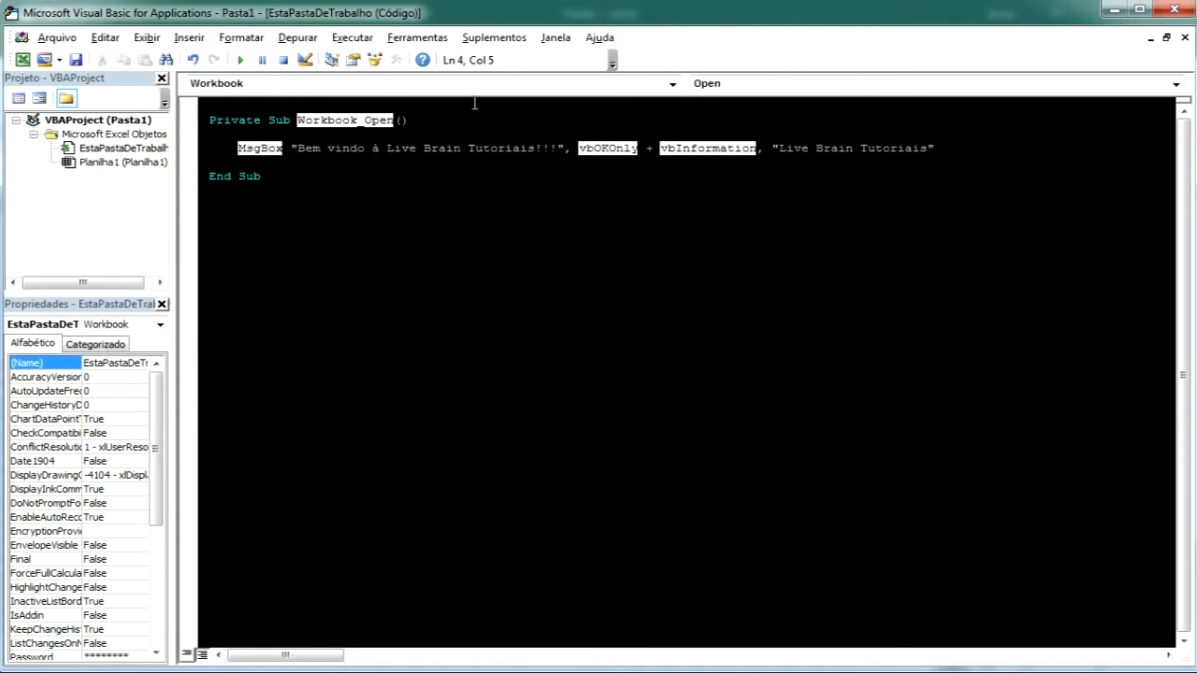
Reopen the editor format options and set Identifier Text to a red foreground on a dark background, then apply
left_click(417, 37)
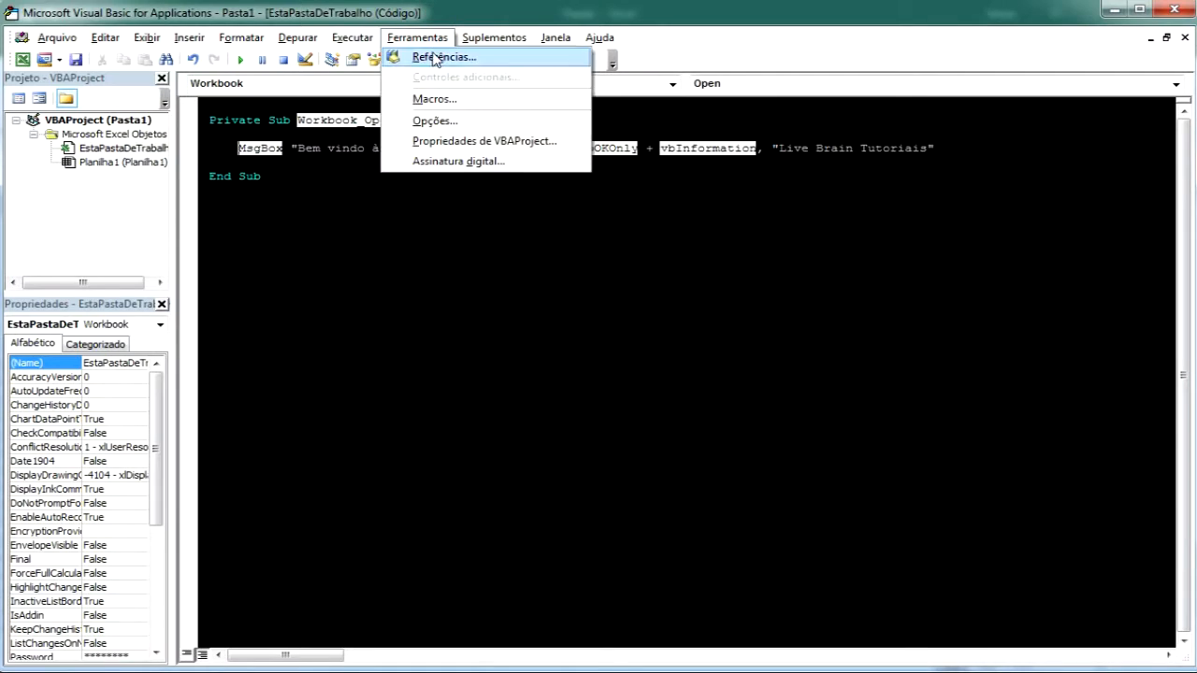
left_click(435, 121)
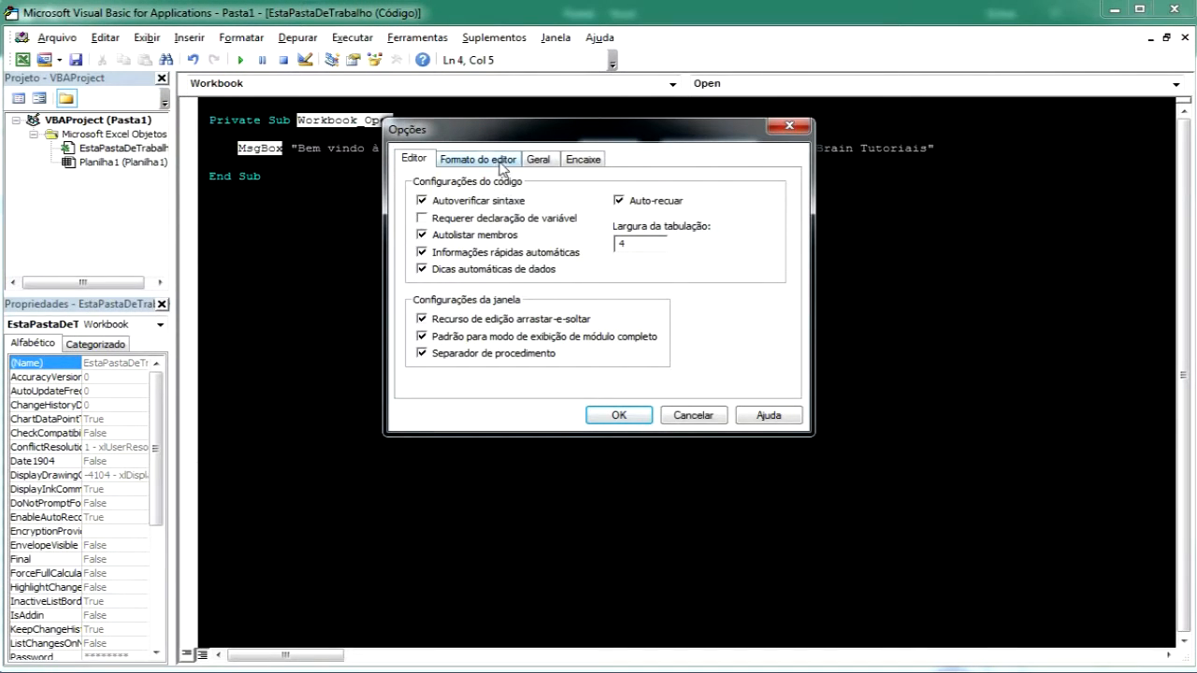
left_click(502, 167)
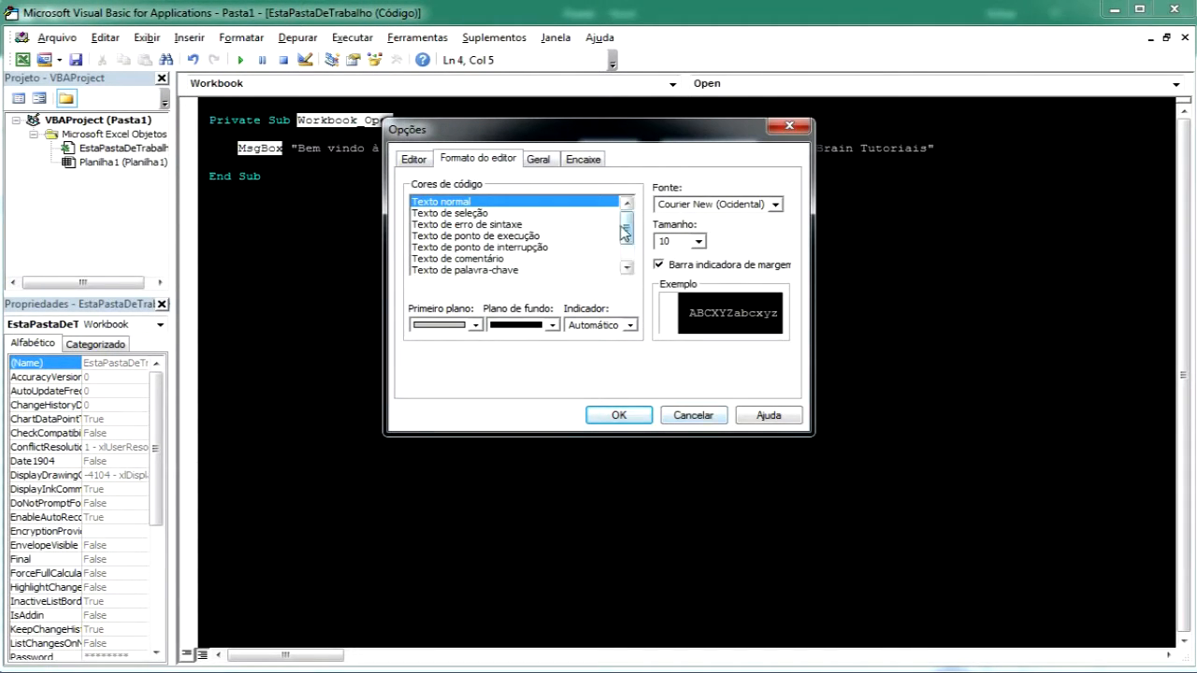
left_click_drag(624, 234, 625, 275)
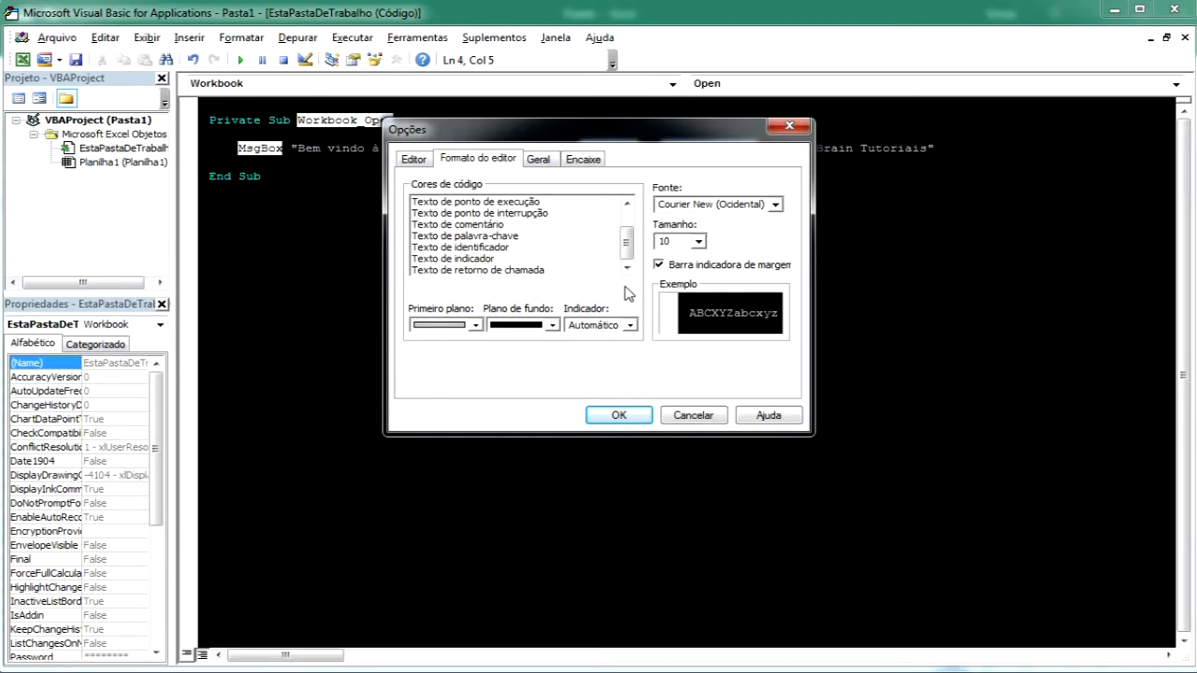
left_click(506, 247)
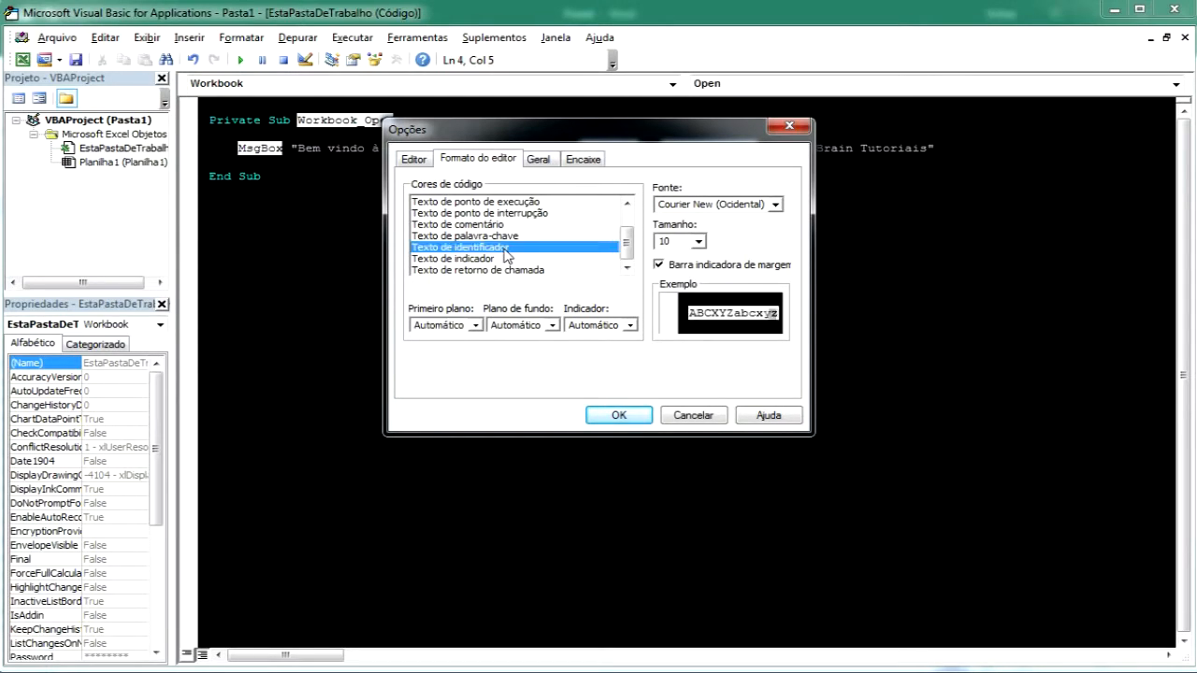
left_click(474, 326)
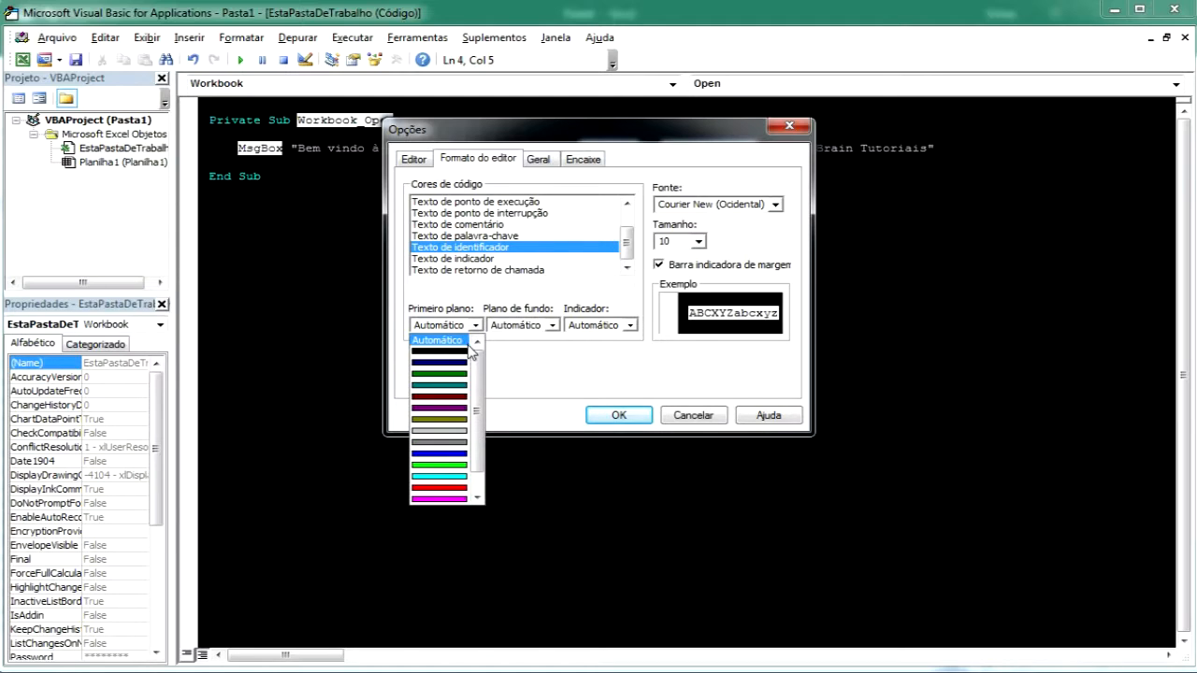
scroll(472, 374, "down", 1)
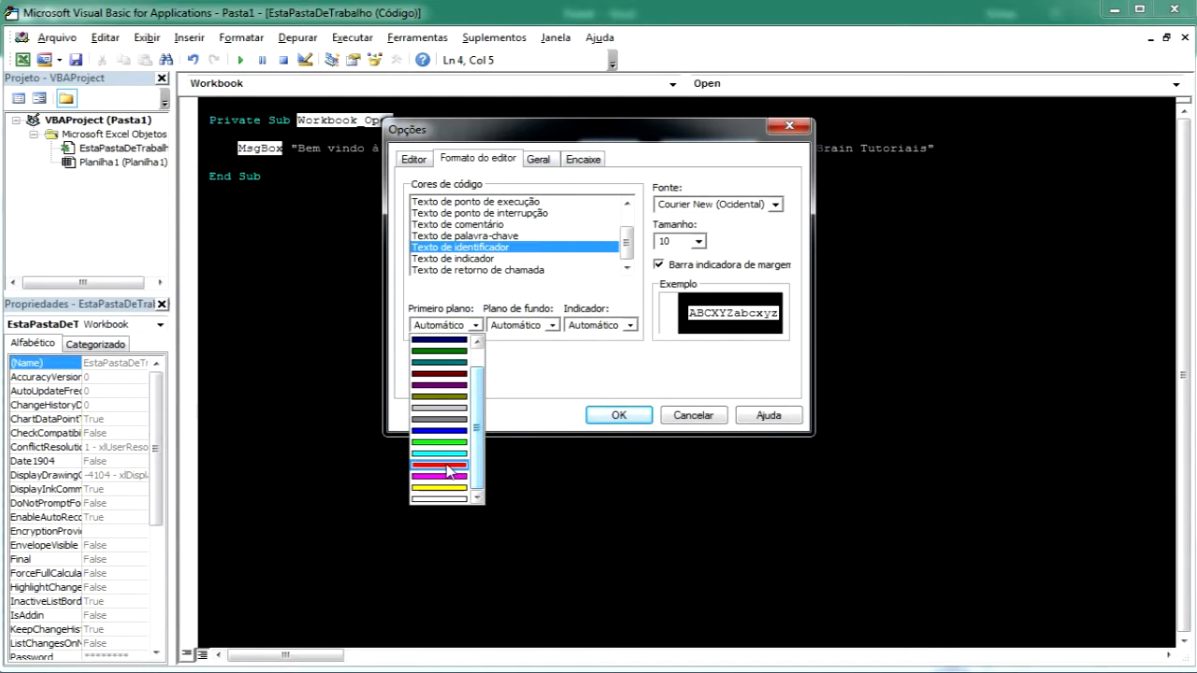
left_click(448, 465)
left_click(555, 326)
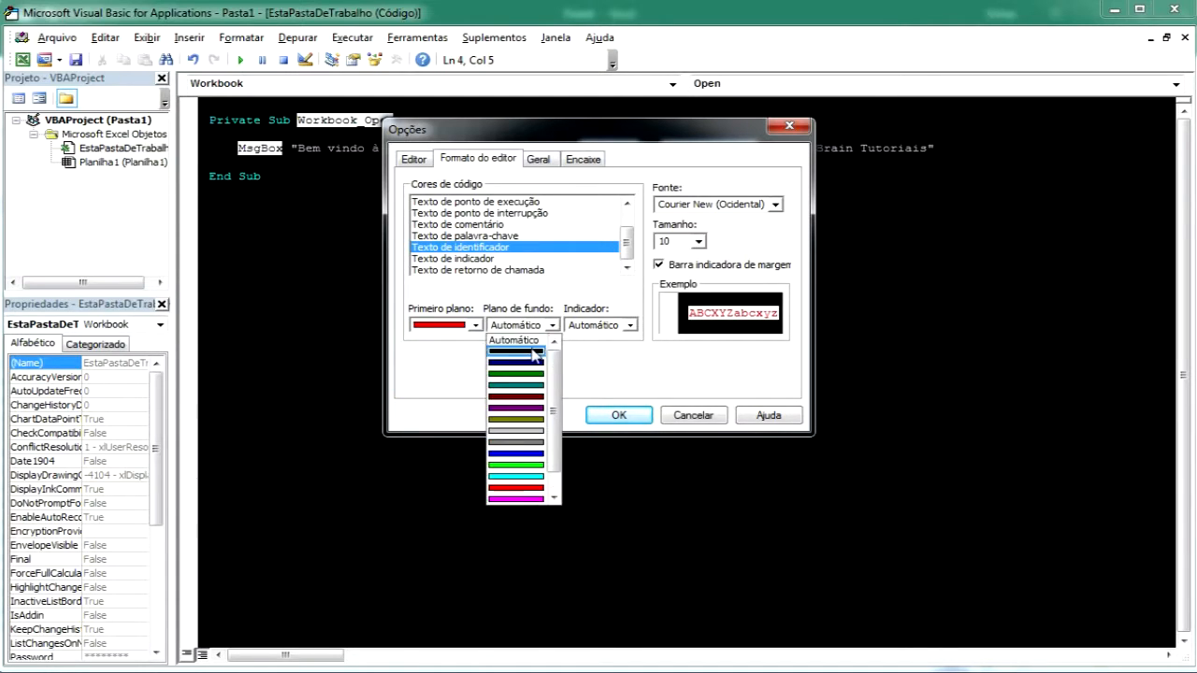
left_click(536, 362)
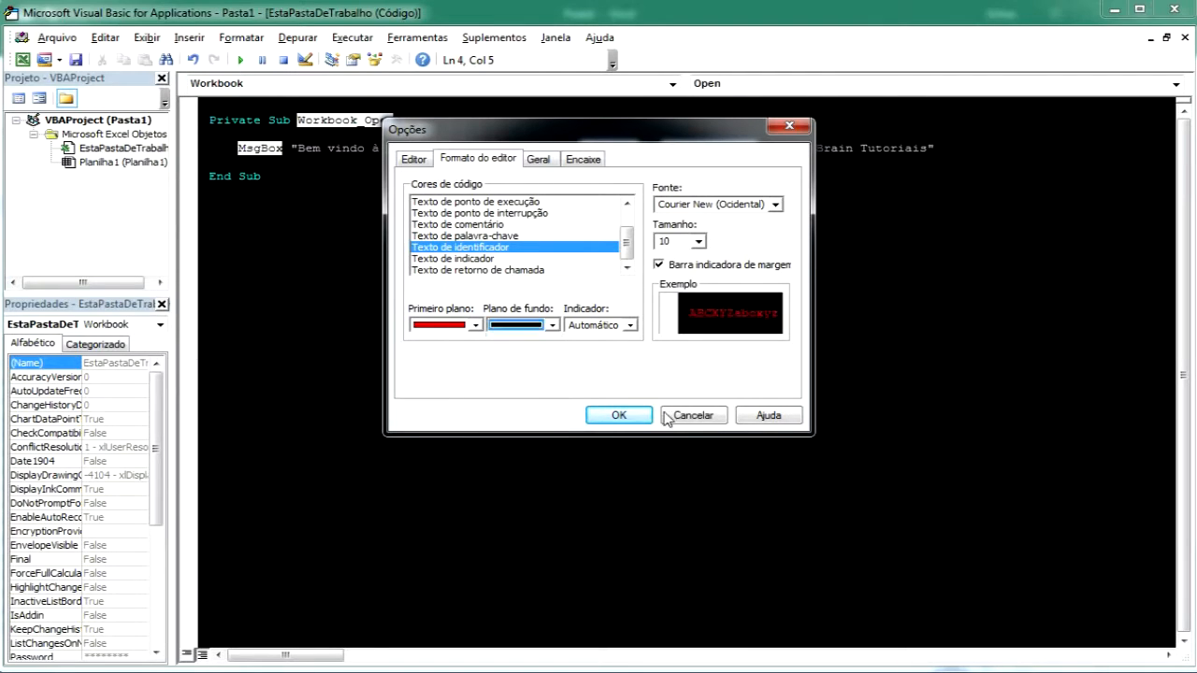
left_click(618, 415)
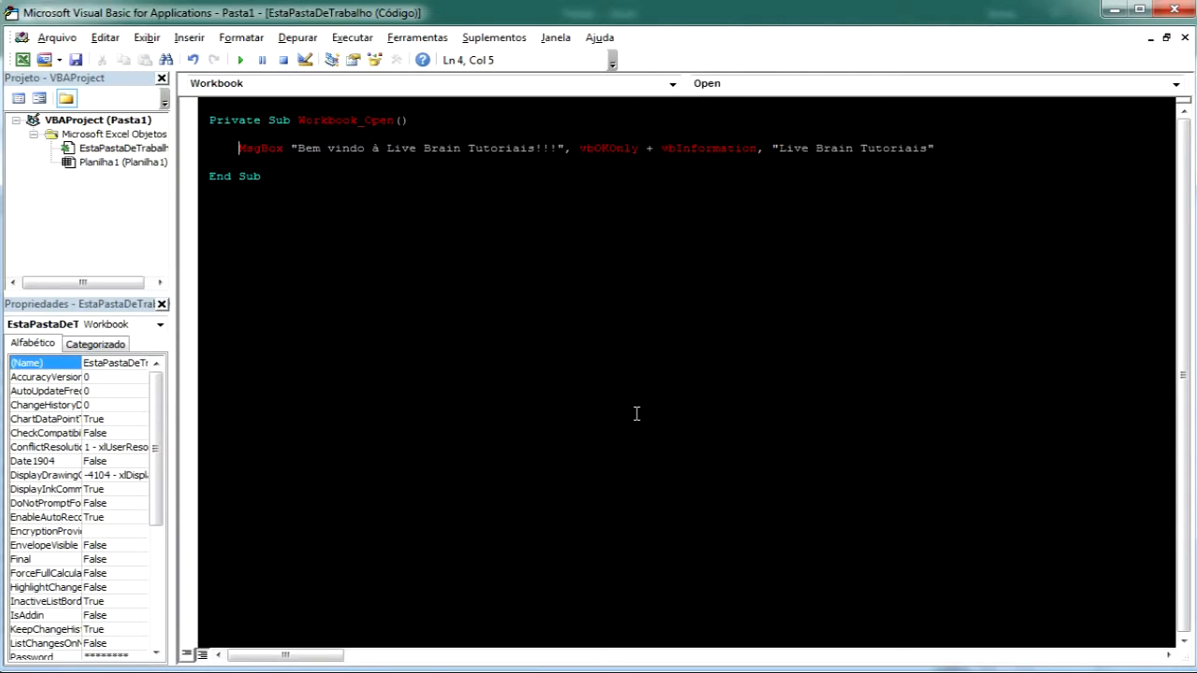
Return to the Excel workbook and jump to cell K12 through the Name Box
key("alt+F11")
key("alt+F11")
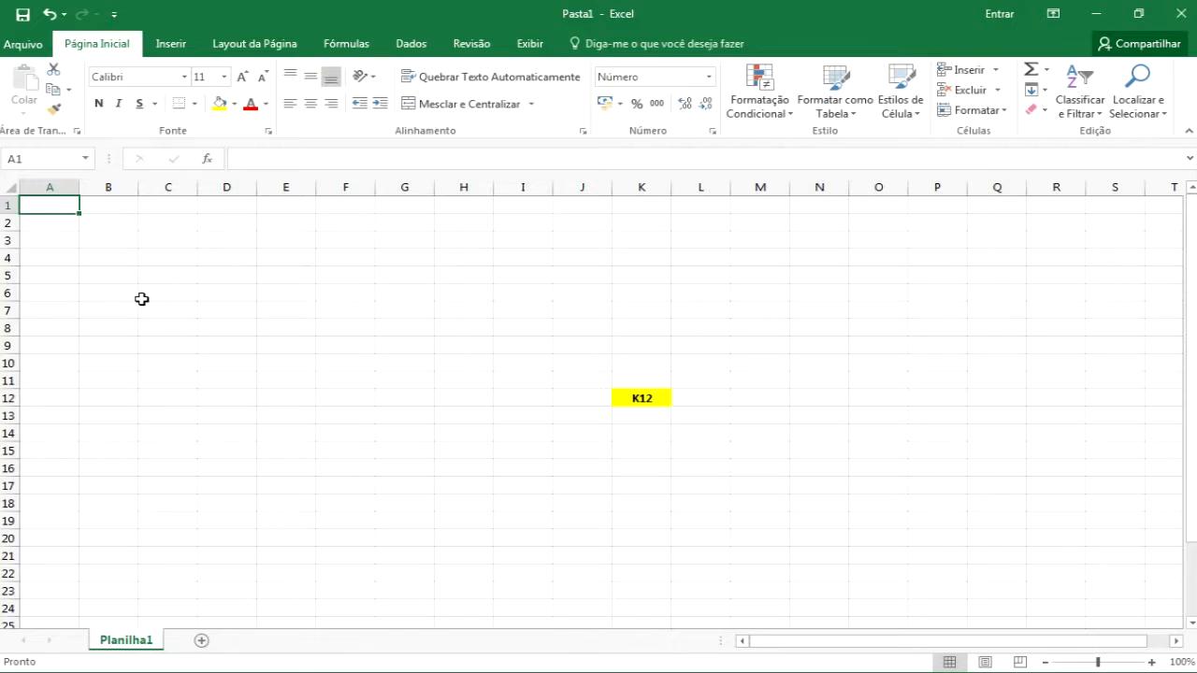
left_click(653, 402)
left_click(47, 205)
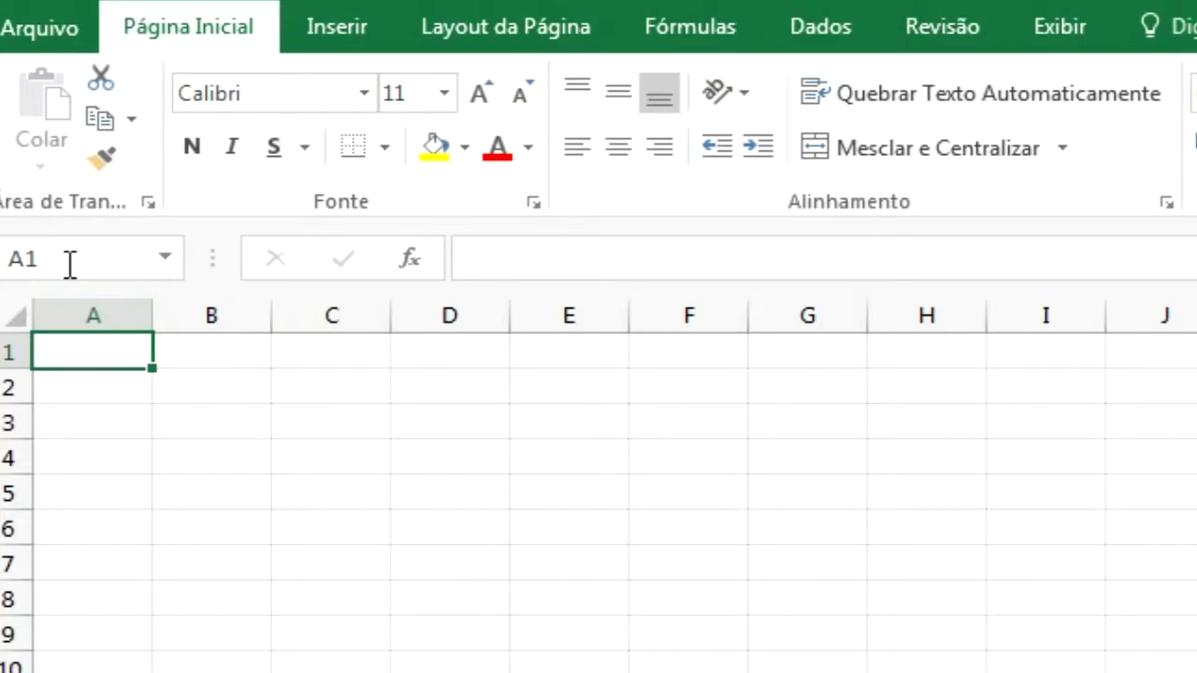
left_click(70, 263)
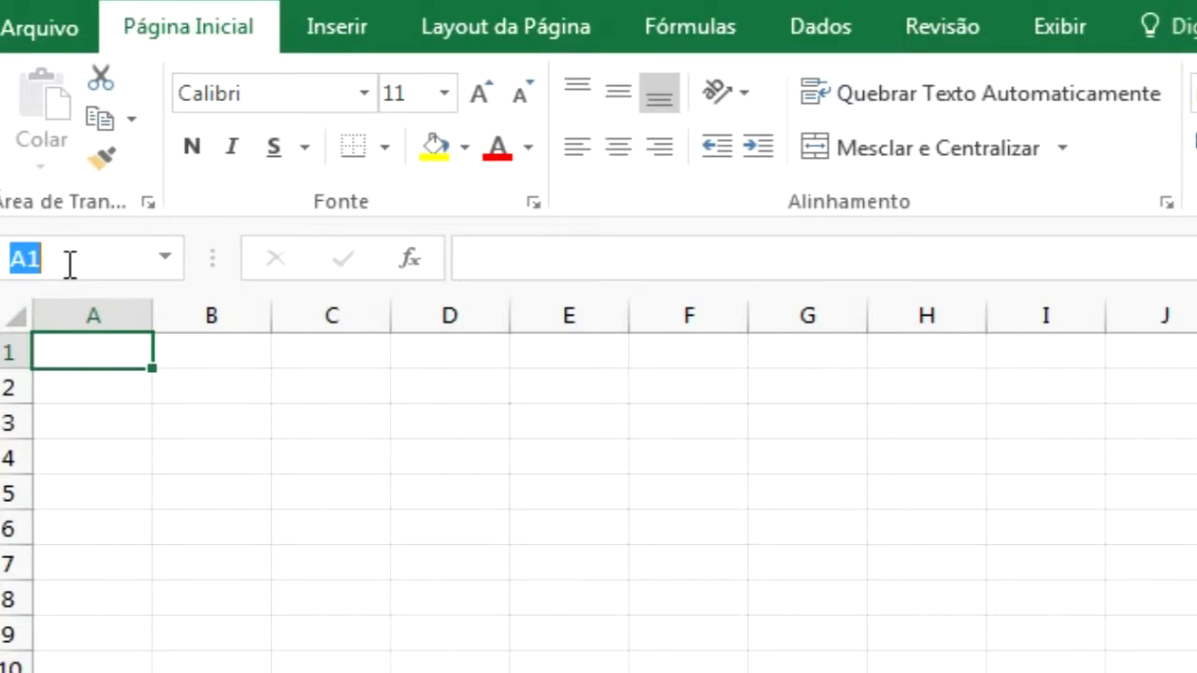
type("k12")
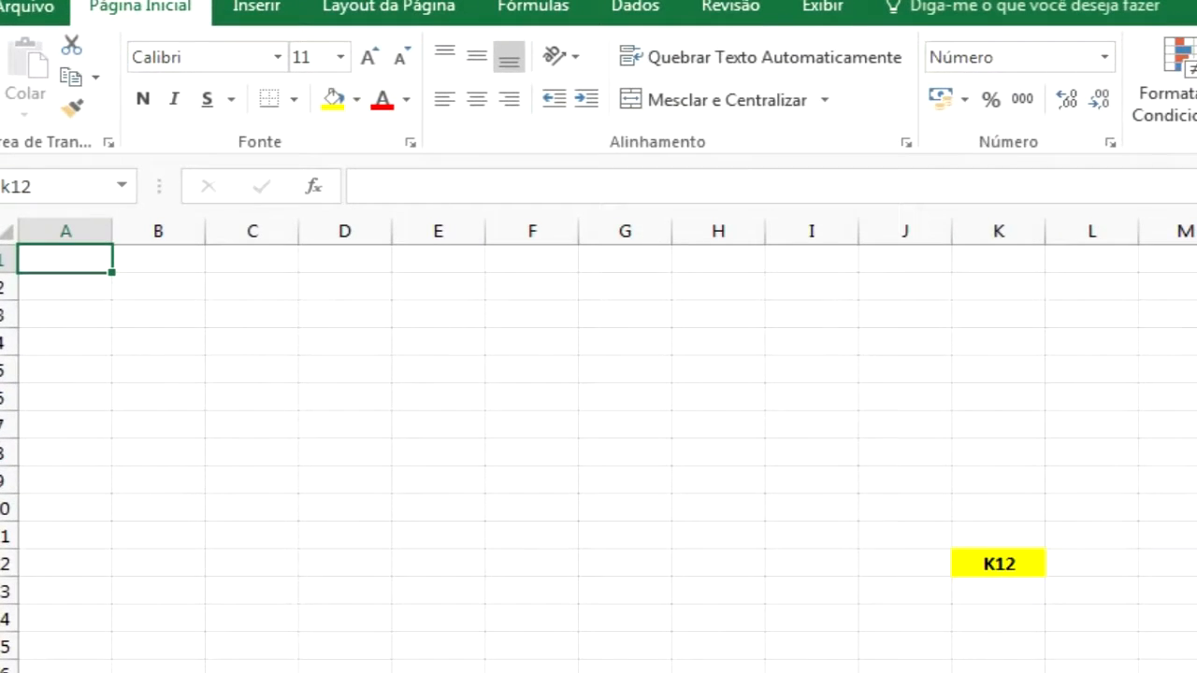
key("Return")
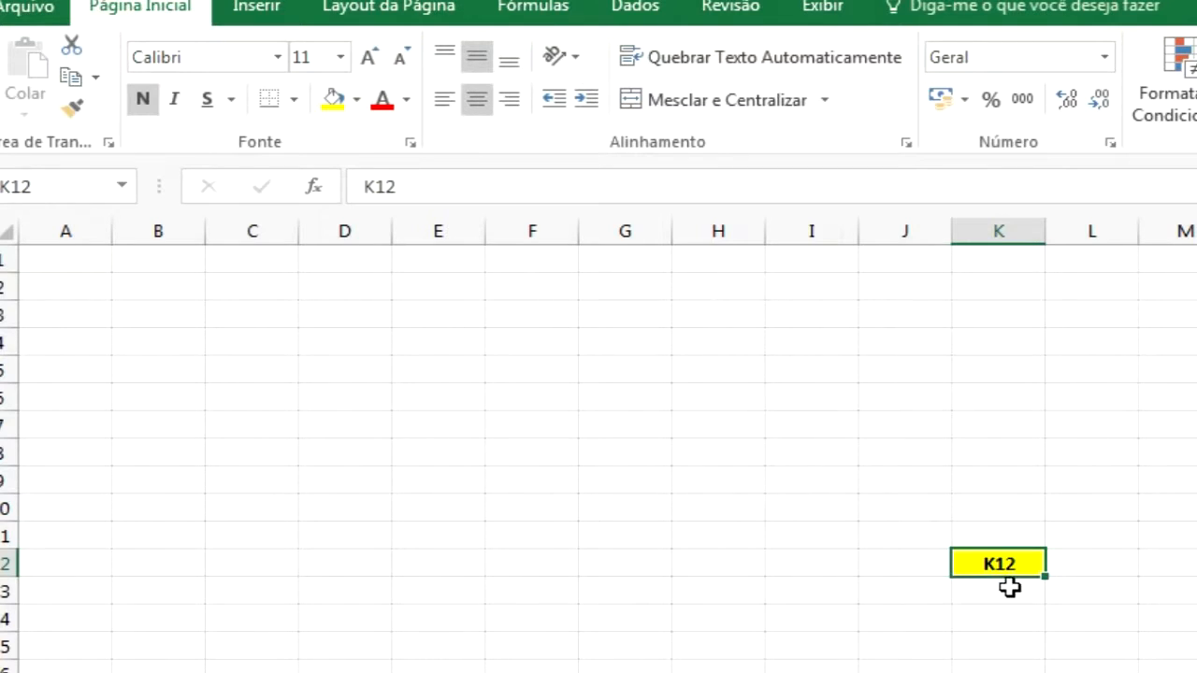
Select cell A1 and use Go To with reference k12 to jump to that cell
left_click(85, 268)
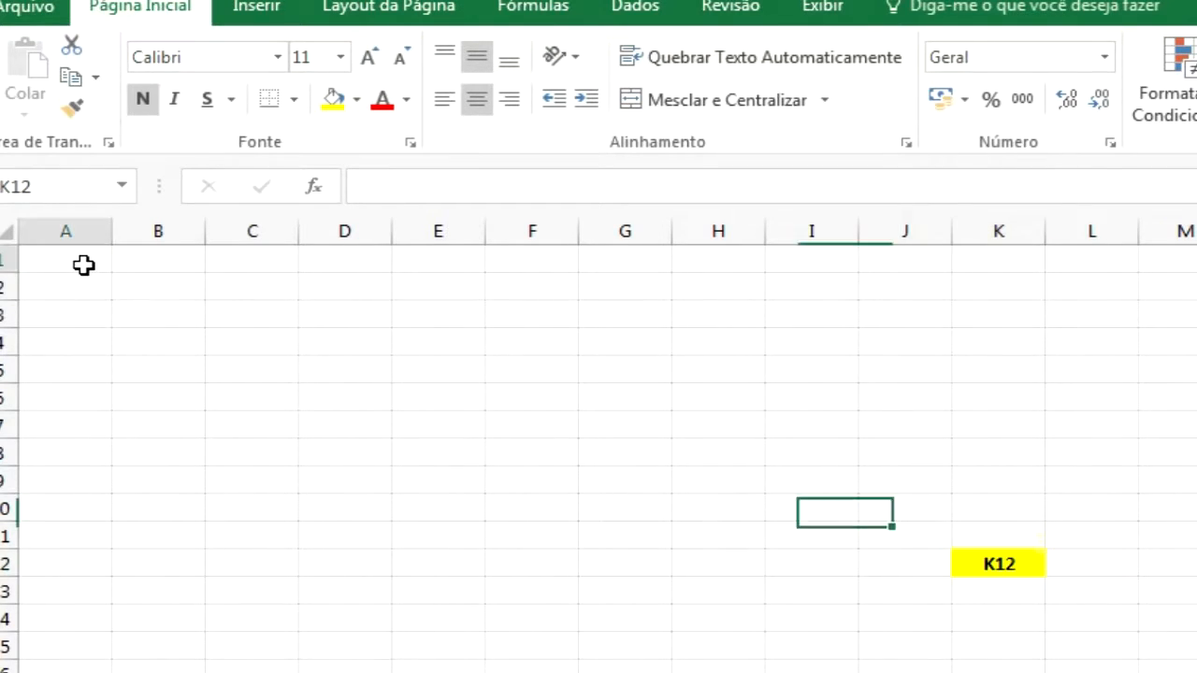
key("F5")
type("k12")
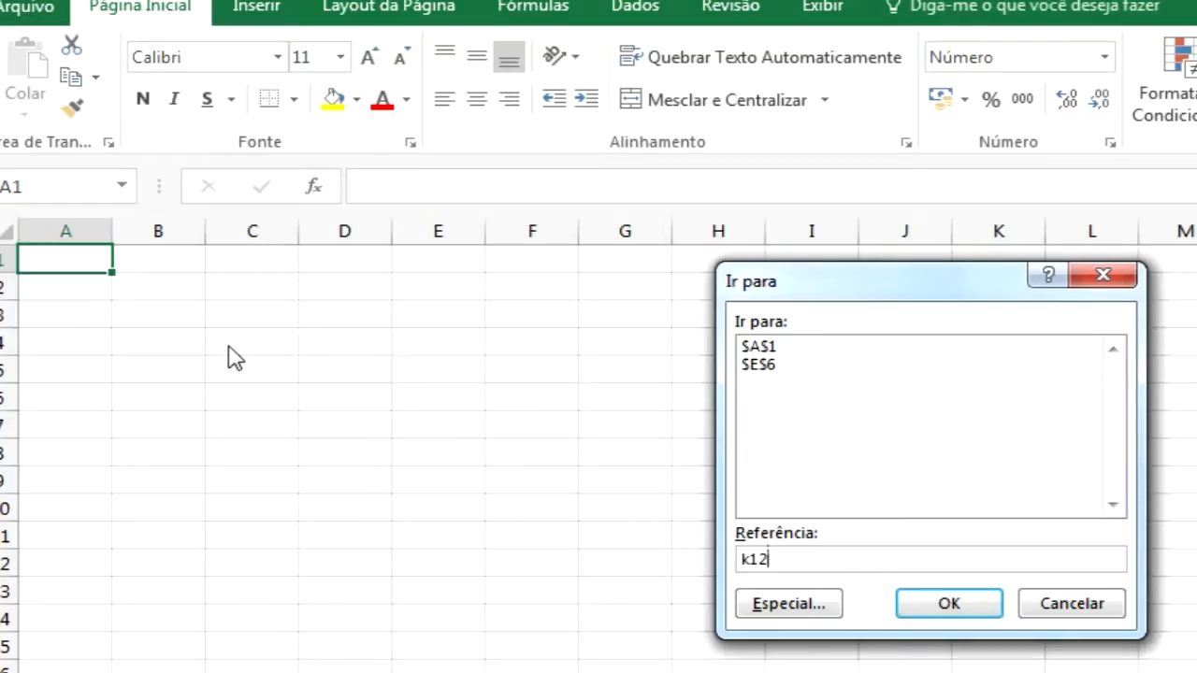
key("Return")
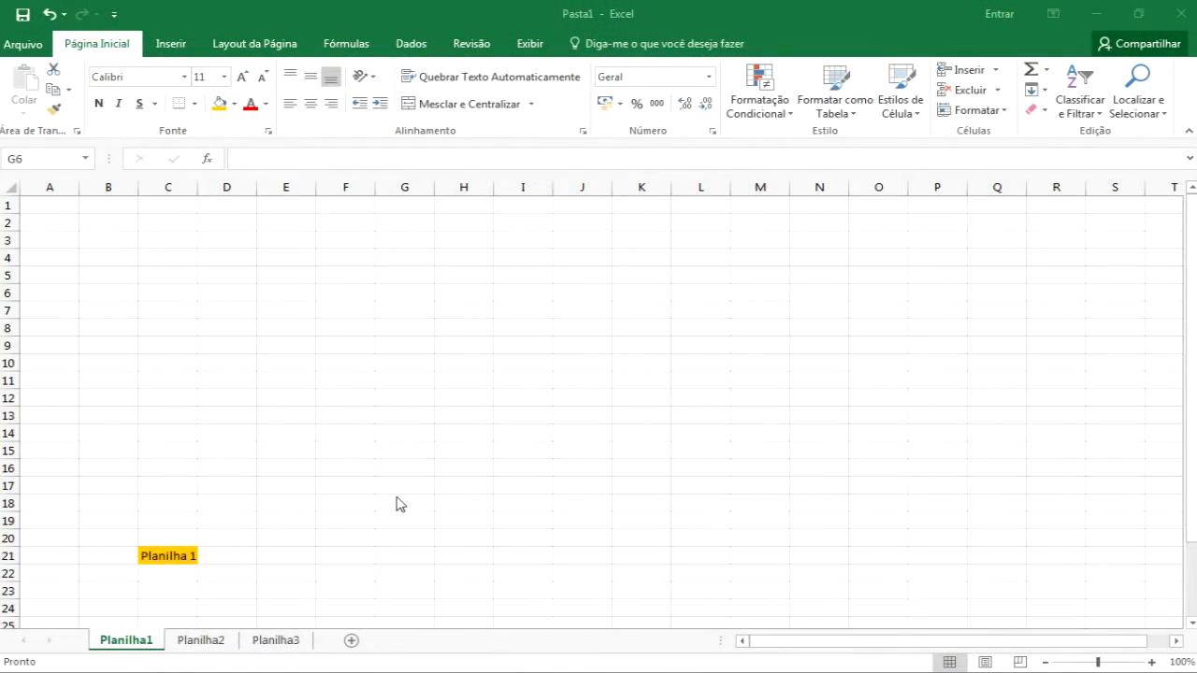
Switch between the worksheets Planilha1, Planilha2 and Planilha3 using their sheet tabs
left_click(197, 638)
left_click(230, 643)
left_click(145, 642)
left_click(208, 643)
left_click(264, 643)
left_click(193, 644)
left_click(145, 644)
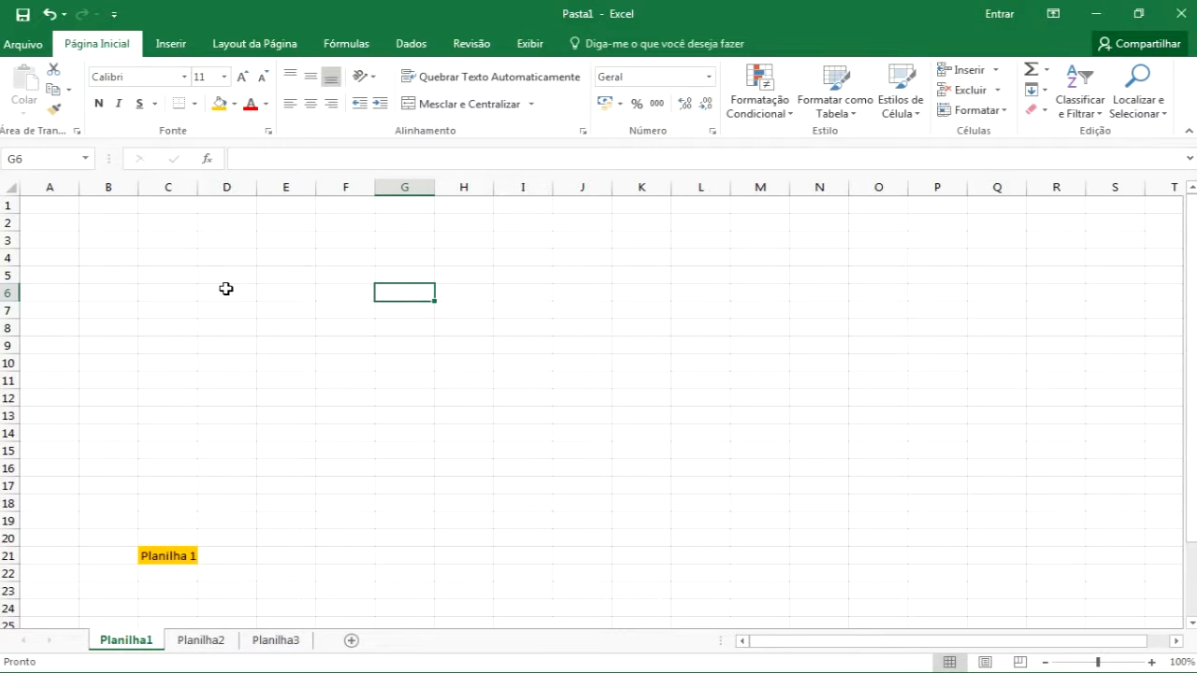
Move forward and back through the worksheets with keyboard navigation, ending on Planilha1
key("ctrl+Page_Down")
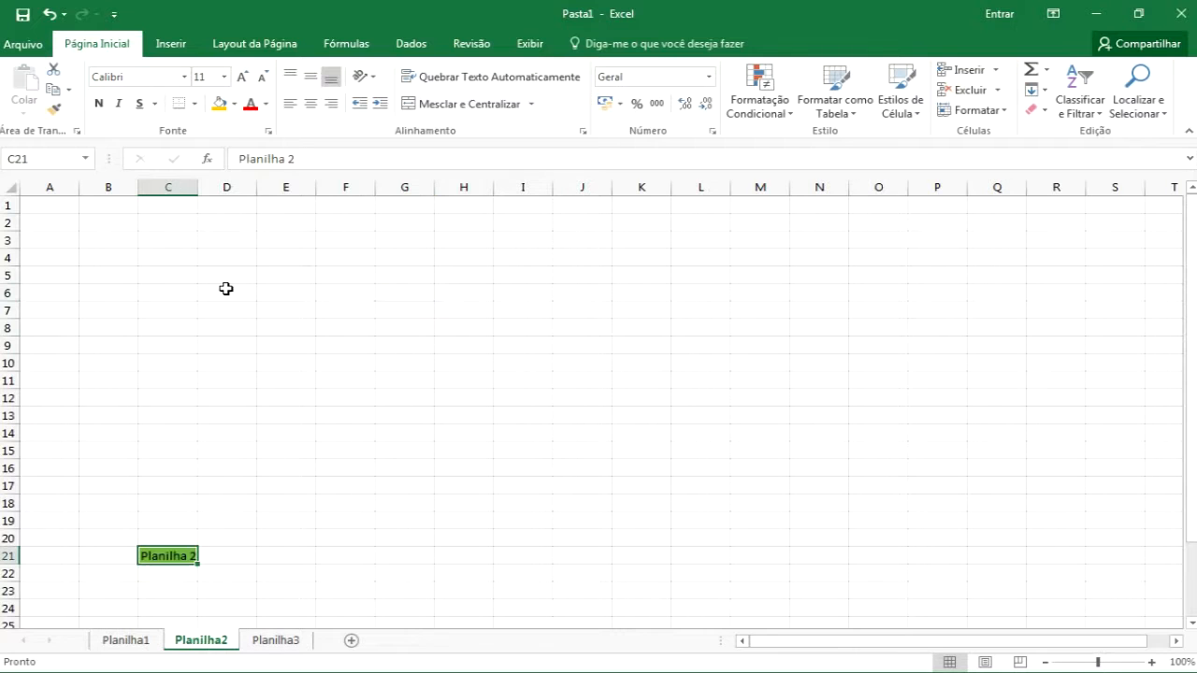
key("ctrl+Page_Down")
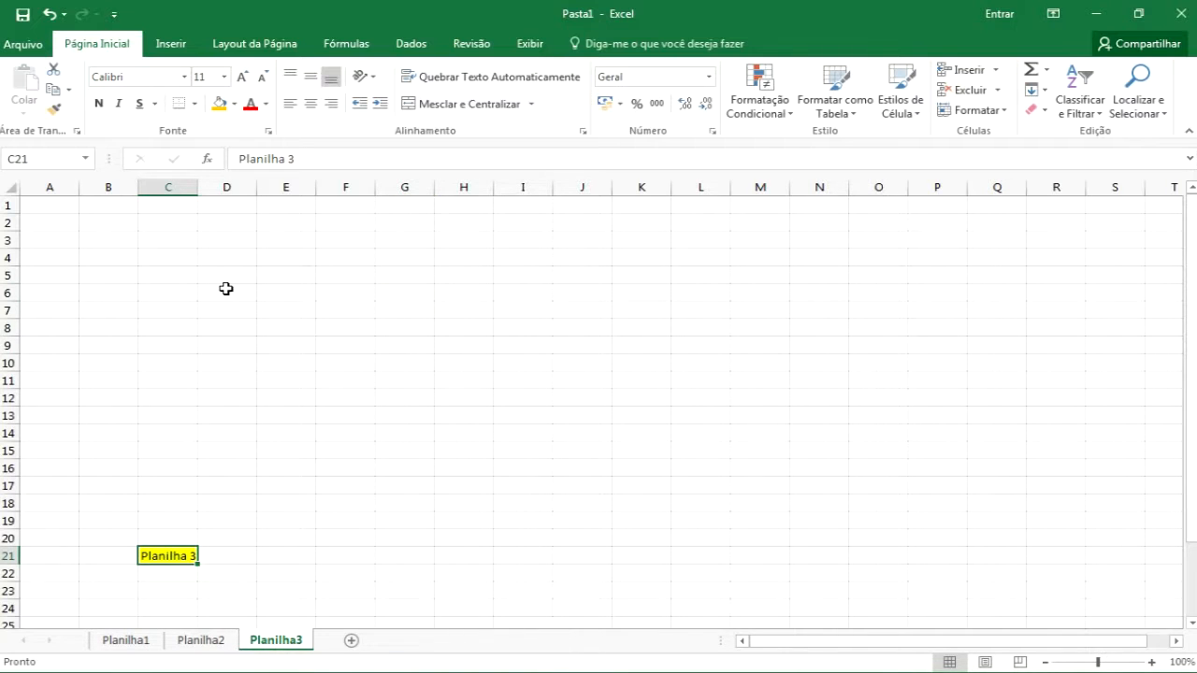
key("ctrl+Page_Up")
key("ctrl+Page_Up")
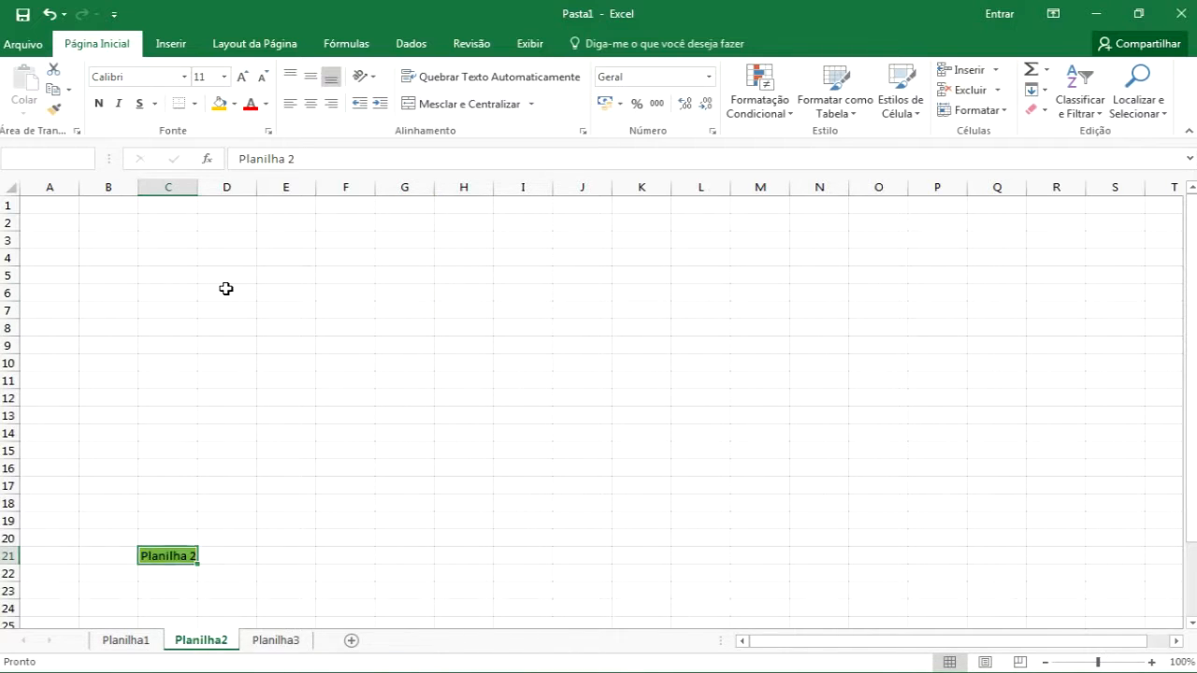
key("ctrl+Page_Down")
key("ctrl+Page_Down")
key("ctrl+Page_Up")
key("ctrl+Page_Up")
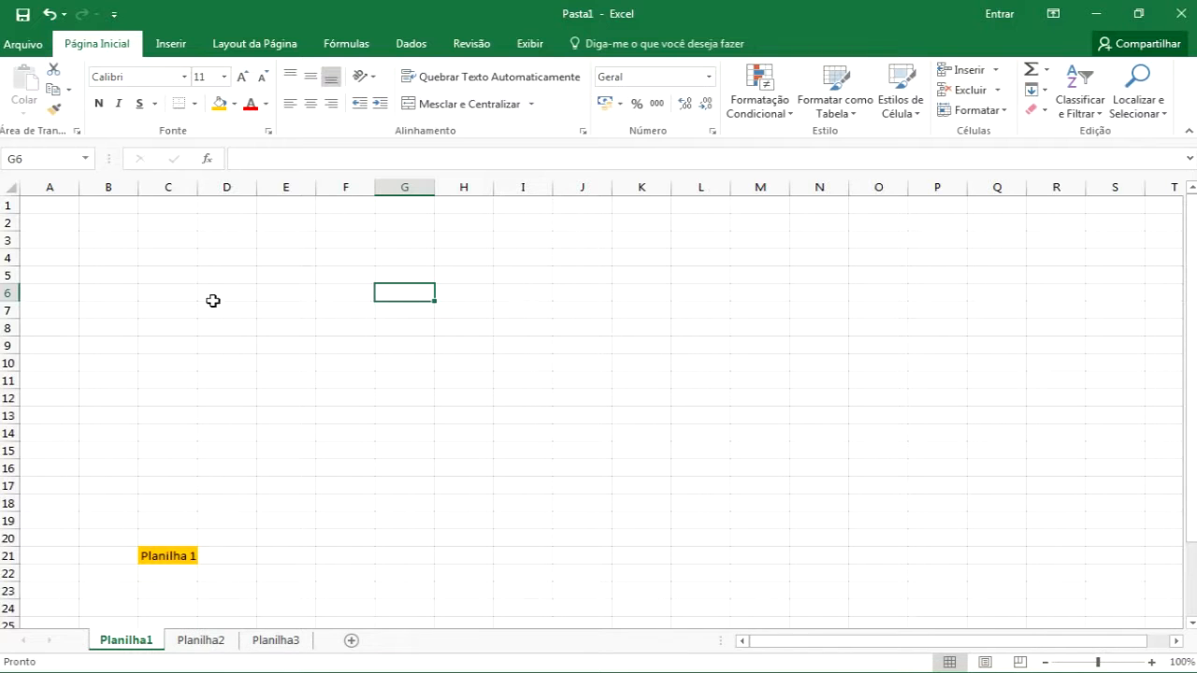
Hide the worksheet tabs by turning off Mostrar guias de planilha in the advanced Excel options
left_click(114, 15)
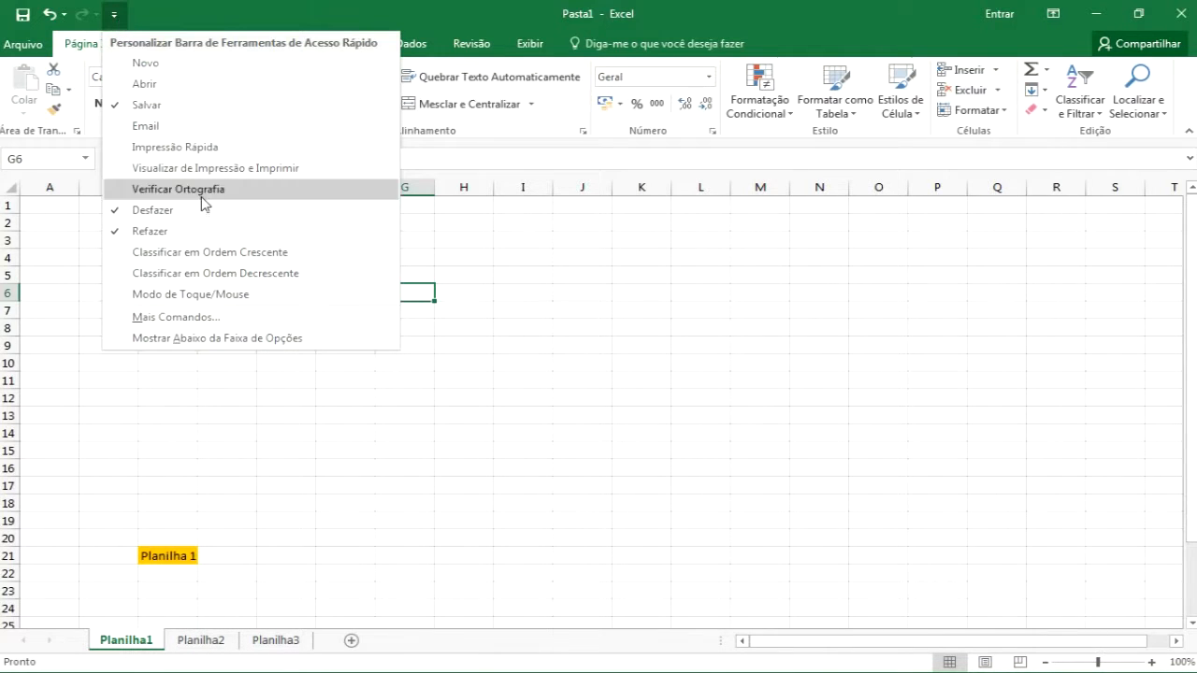
left_click(207, 323)
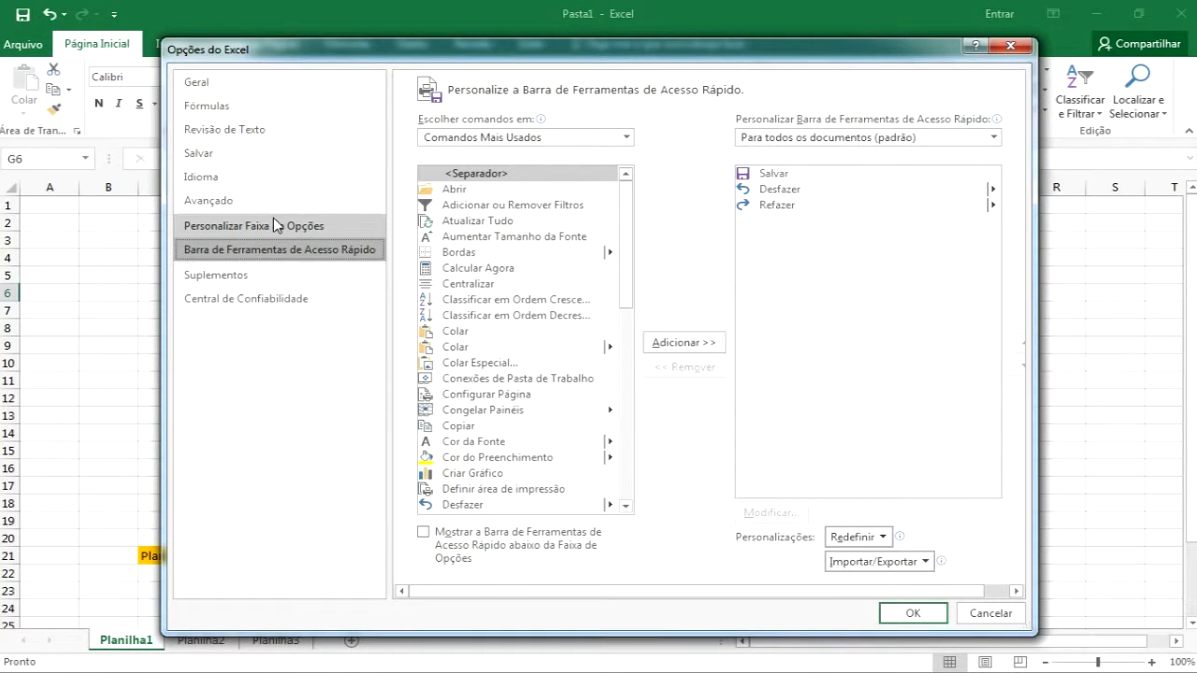
left_click(274, 222)
left_click(297, 205)
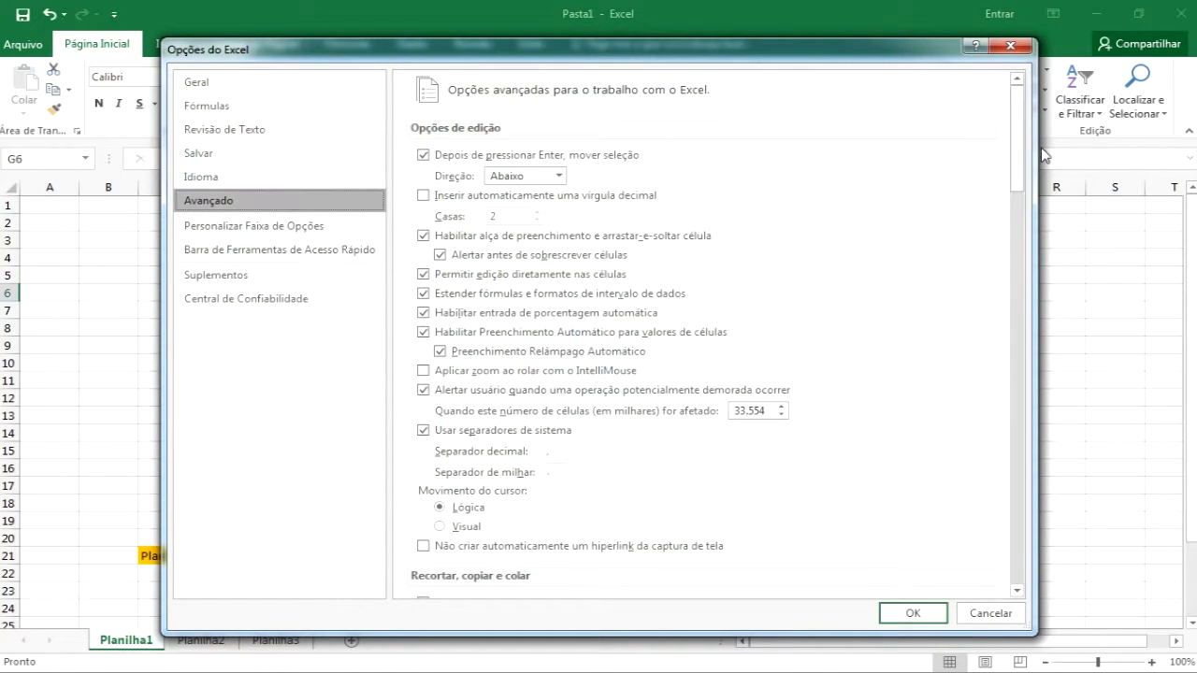
left_click_drag(1027, 156, 1034, 351)
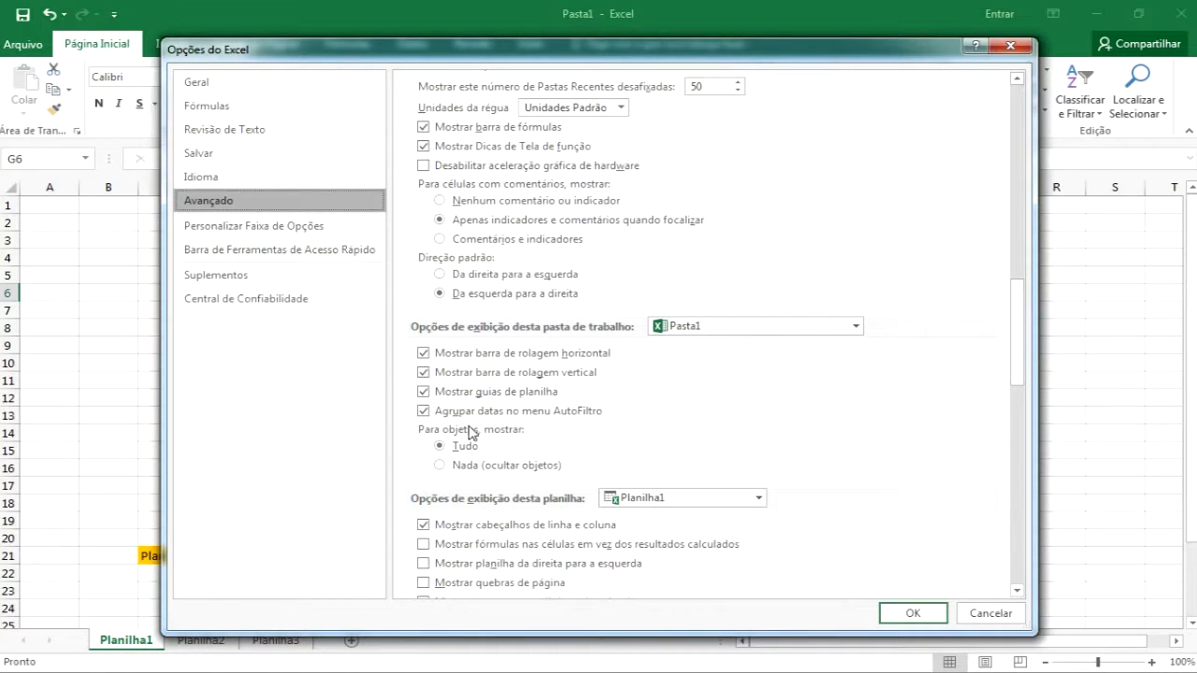
left_click(424, 394)
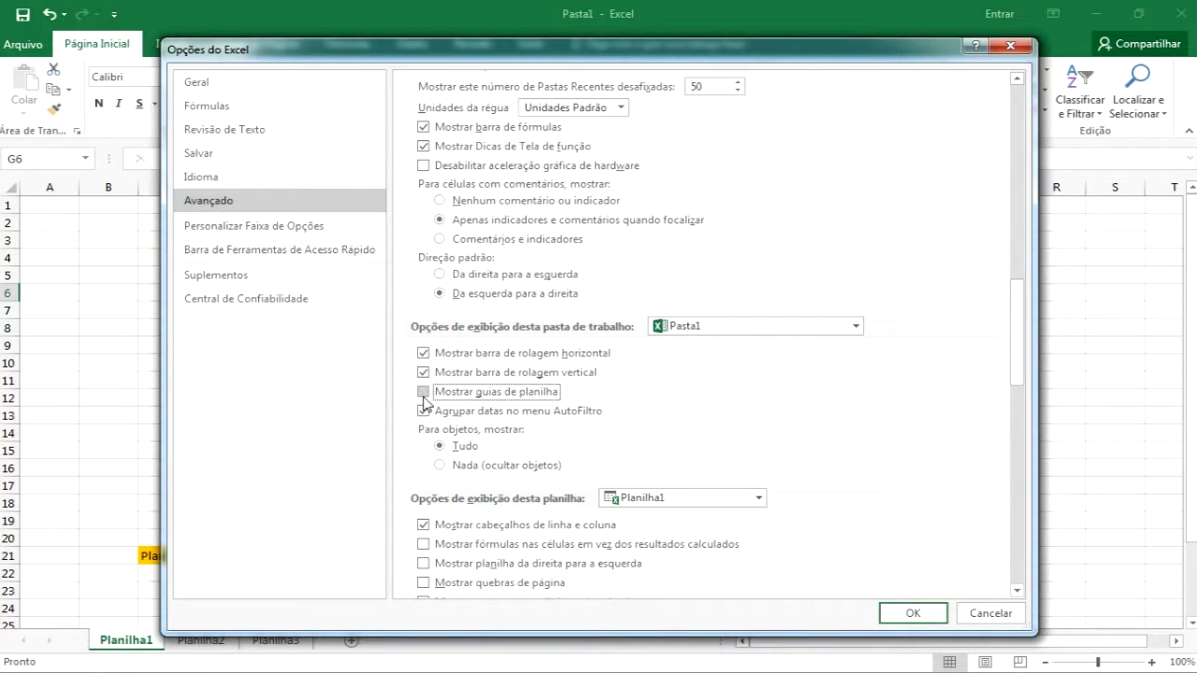
left_click(903, 614)
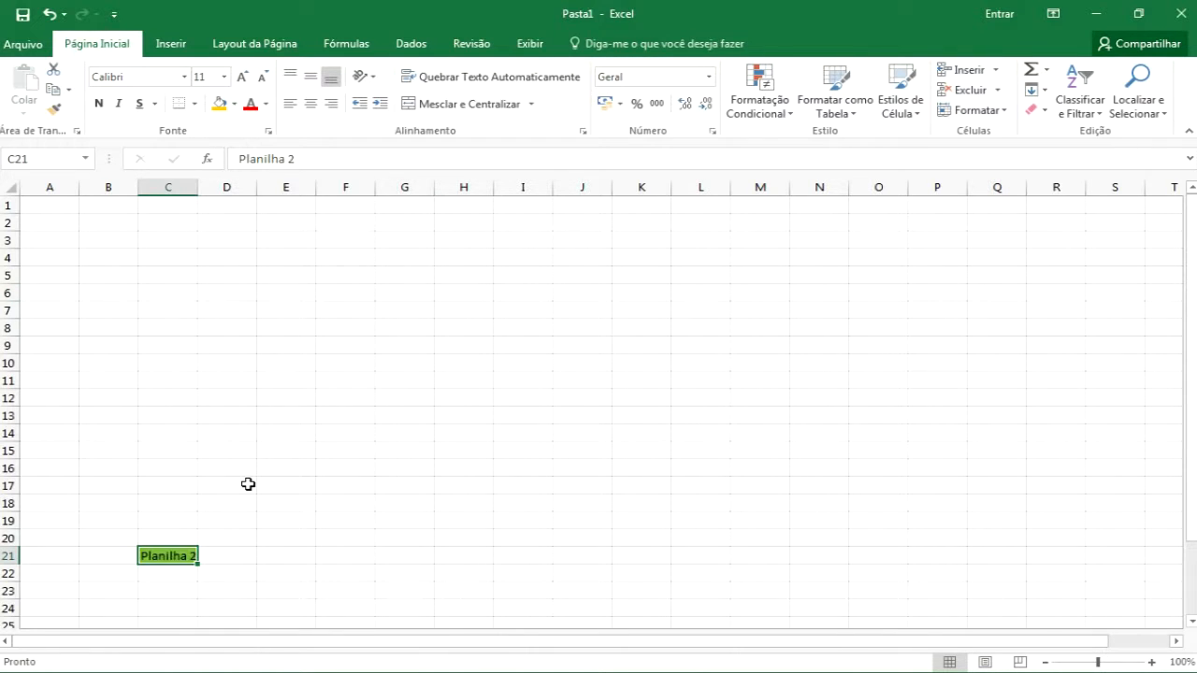
Switch to the previous sheet and turn Mostrar guias de planilha back on in the advanced Excel options
key("ctrl+Page_Up")
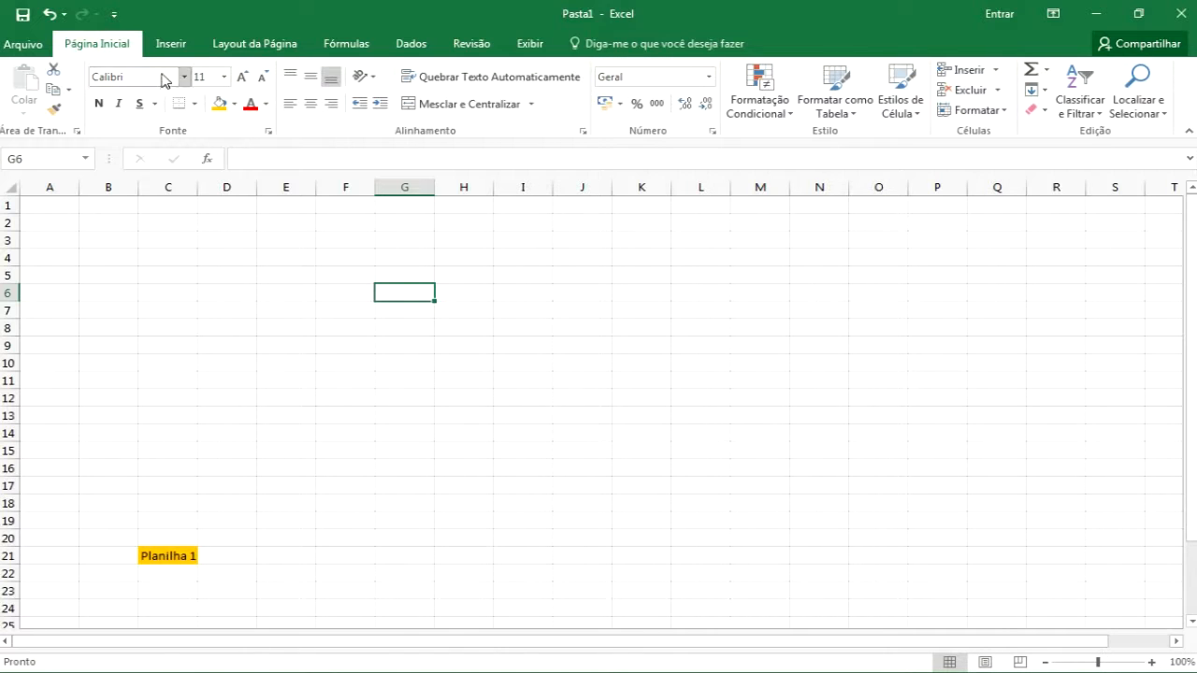
left_click(114, 14)
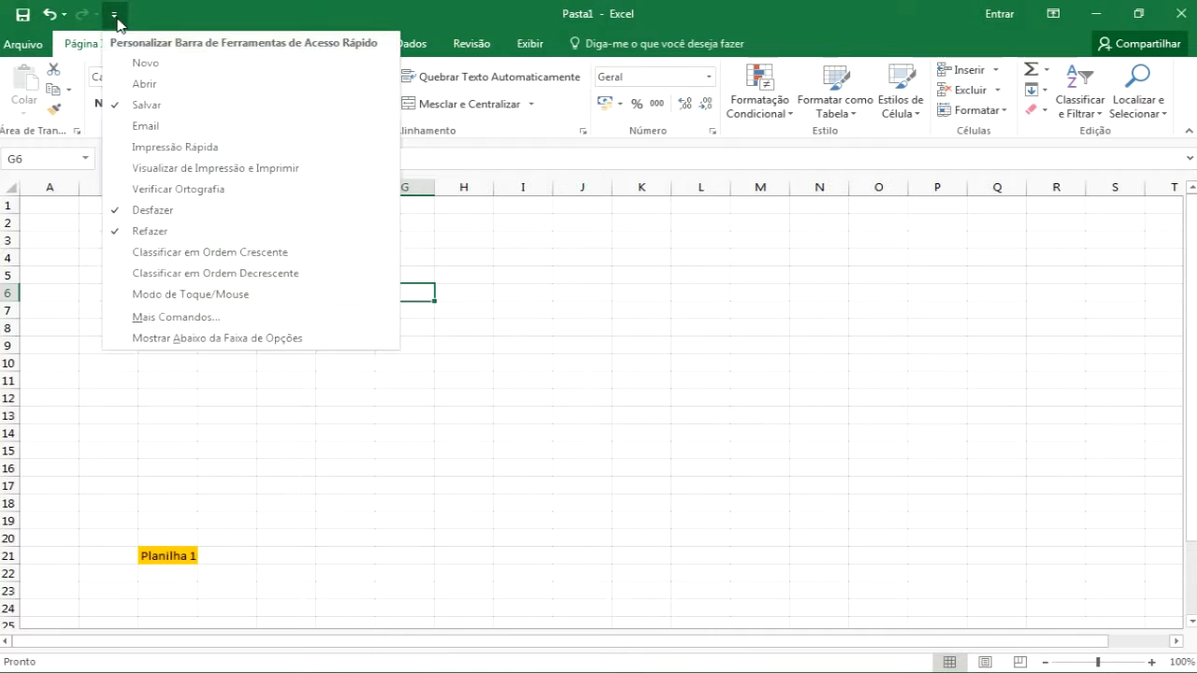
left_click(192, 316)
left_click(241, 226)
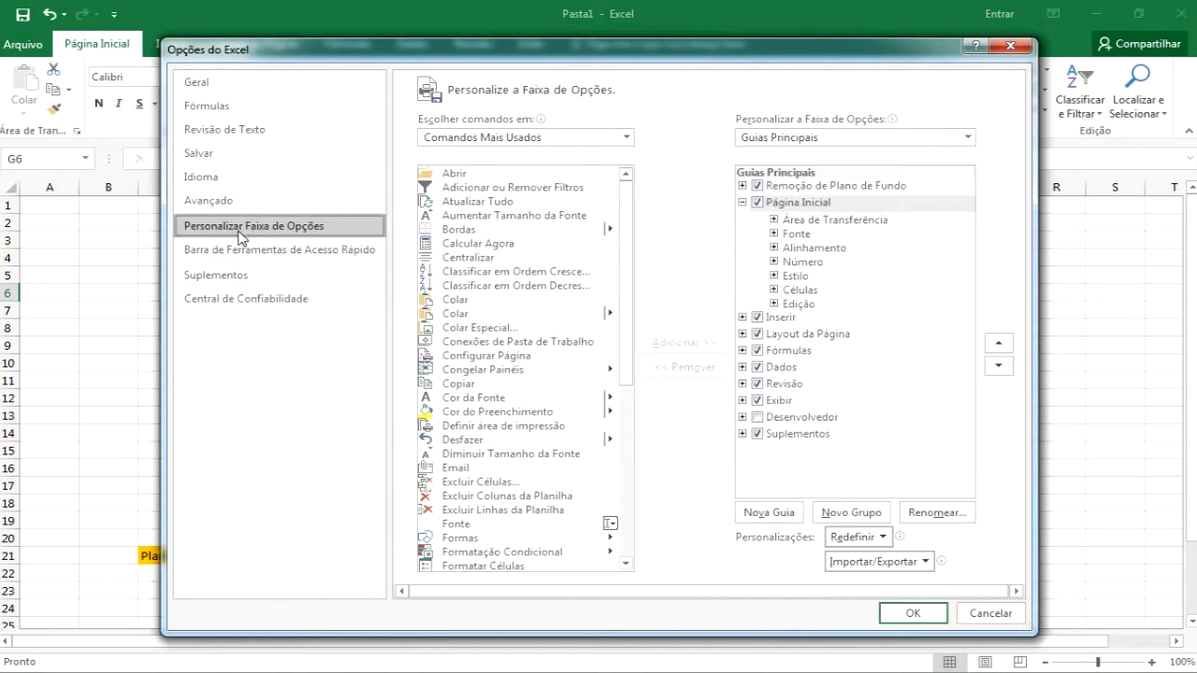
left_click(276, 202)
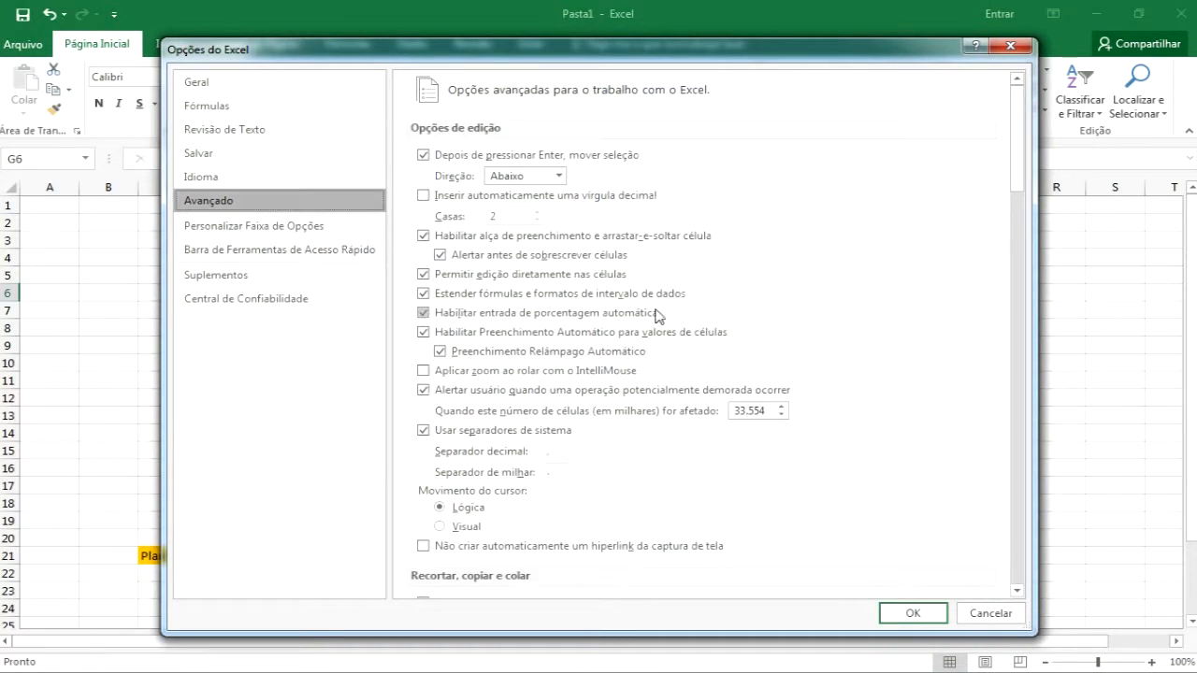
left_click_drag(1015, 187, 1015, 347)
left_click(510, 565)
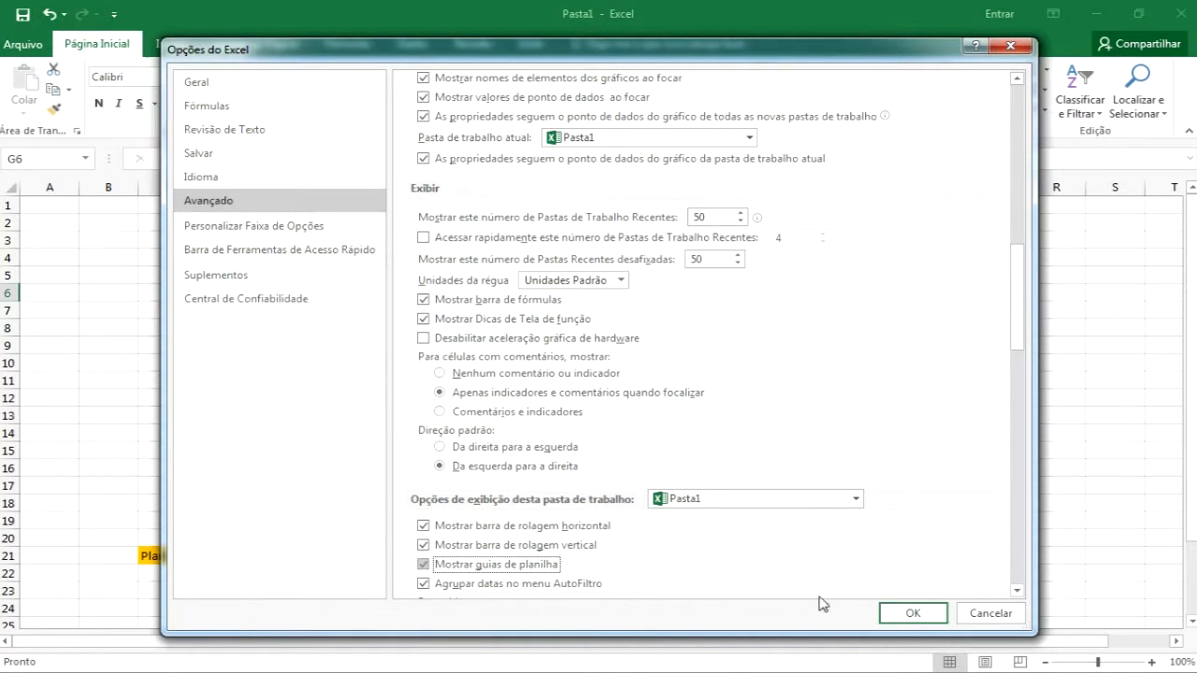
left_click(903, 612)
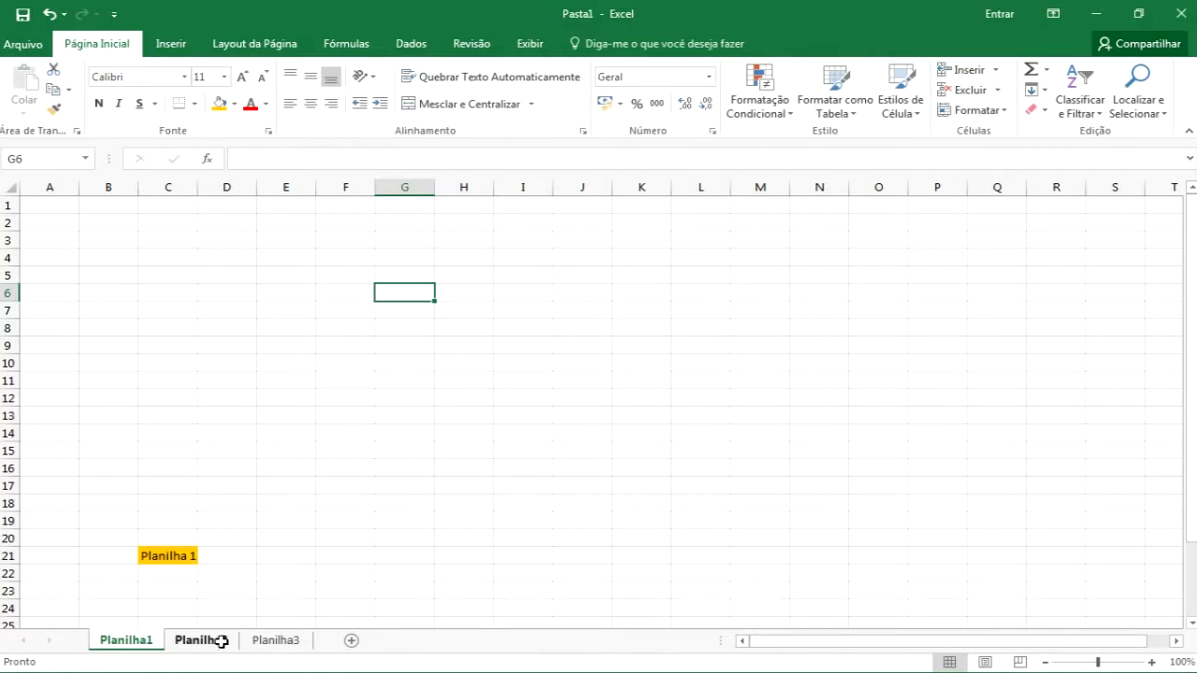
Hide the Planilha2 worksheet
left_click(222, 641)
right_click(222, 644)
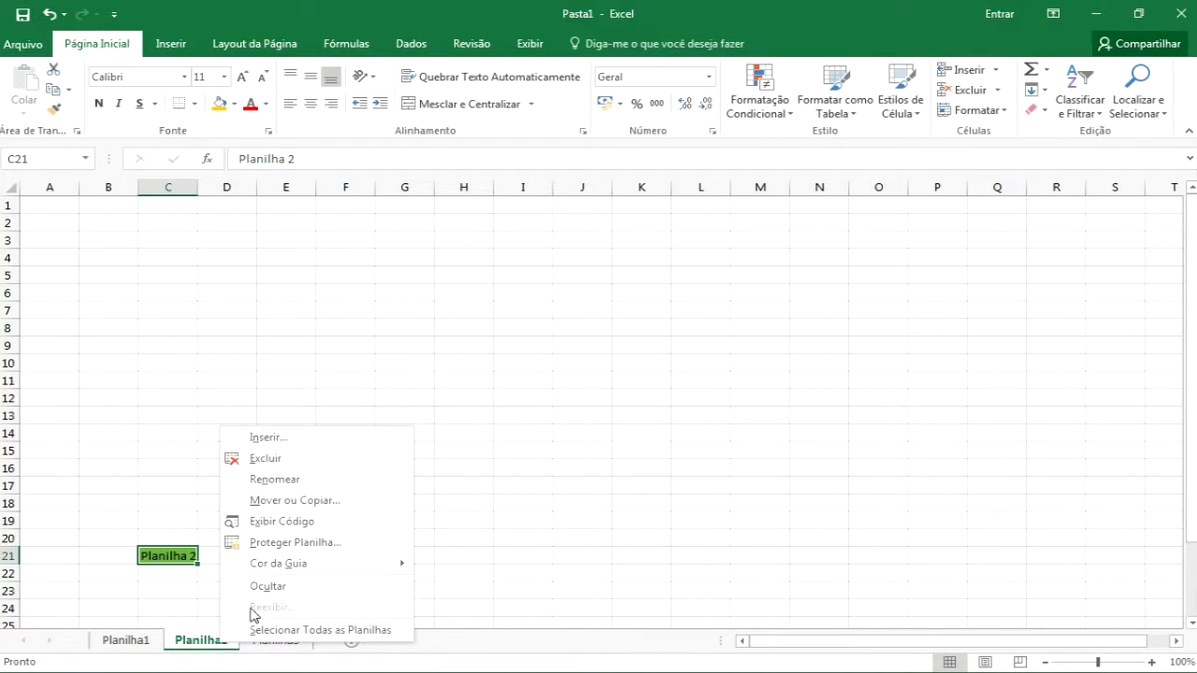
left_click(280, 587)
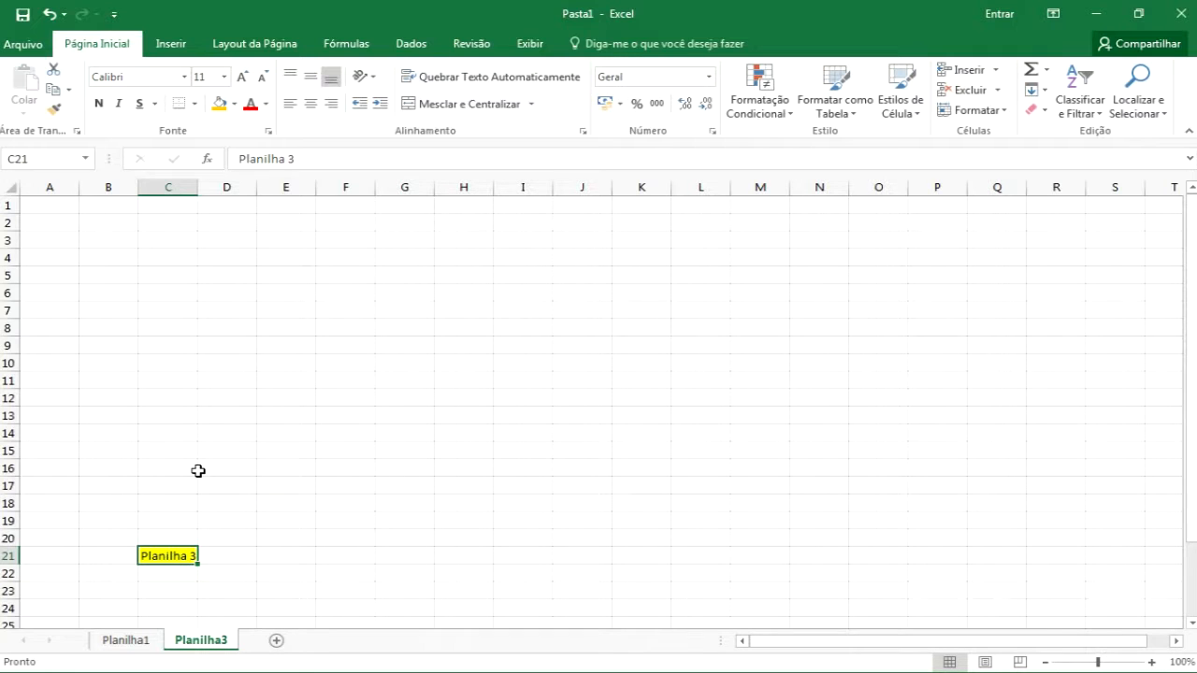
Jump to cell A1 and cycle back and forth between the visible worksheets with keyboard navigation
key("ctrl+Home")
key("ctrl+Page_Up")
key("ctrl+Page_Down")
key("ctrl+Page_Up")
key("ctrl+Page_Down")
key("ctrl+Page_Up")
key("ctrl+Page_Down")
key("ctrl+Page_Up")
key("ctrl+Page_Down")
key("ctrl+Page_Up")
key("ctrl+Page_Down")
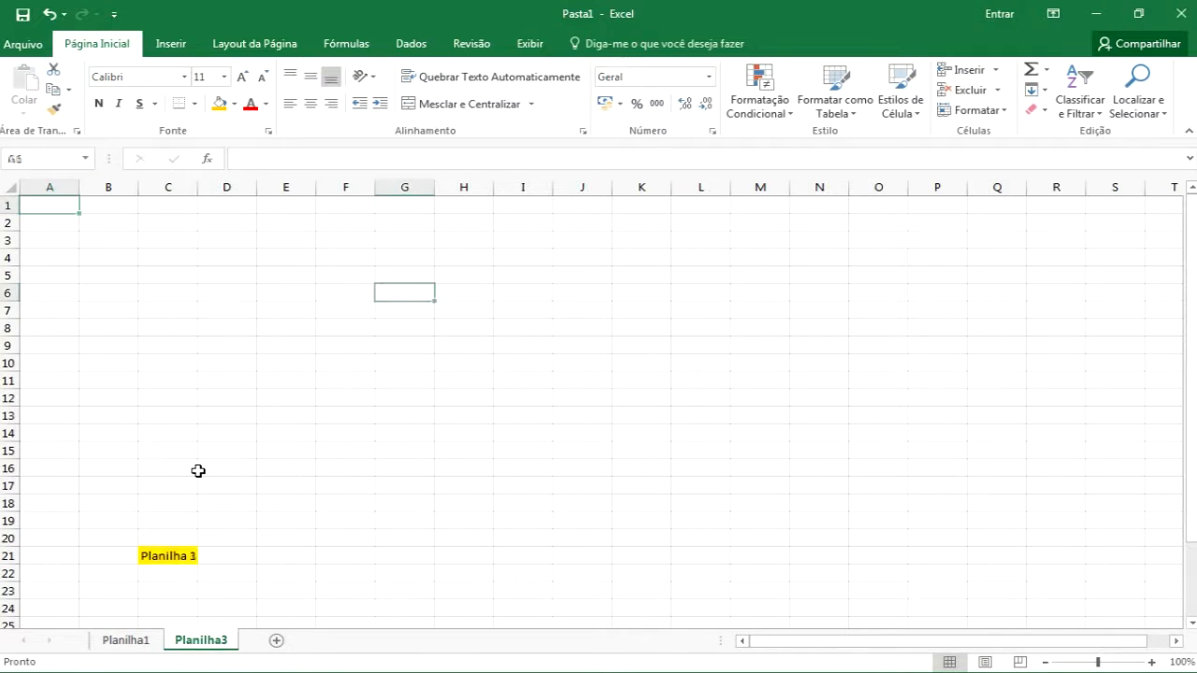
key("ctrl+Page_Up")
key("ctrl+Page_Down")
key("ctrl+Page_Up")
key("ctrl+Page_Down")
key("ctrl+Page_Up")
key("ctrl+Page_Down")
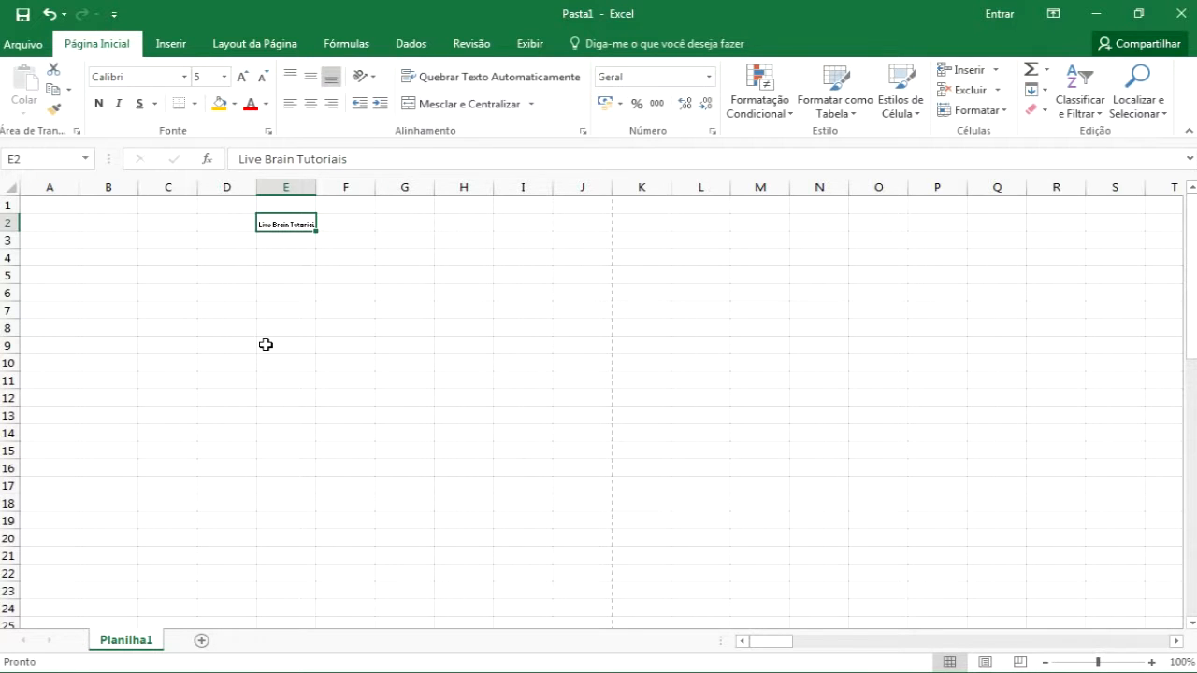
Set the worksheet zoom to a custom 200% in the Zoom dialog
left_click(529, 44)
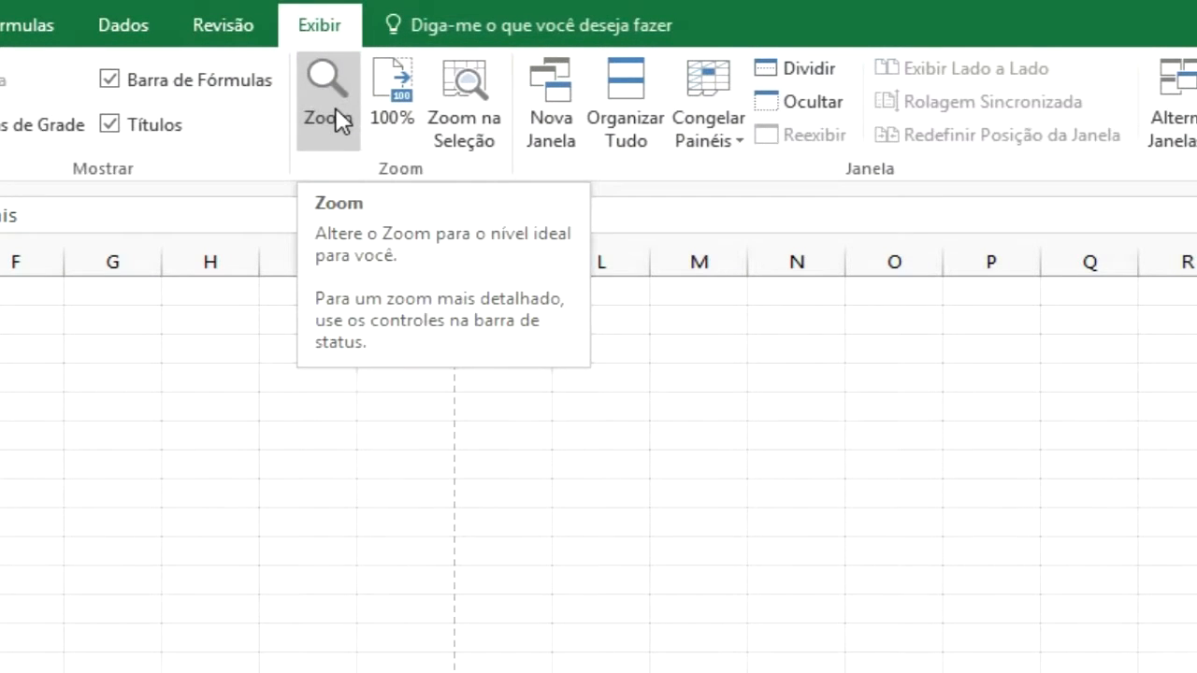
left_click(337, 113)
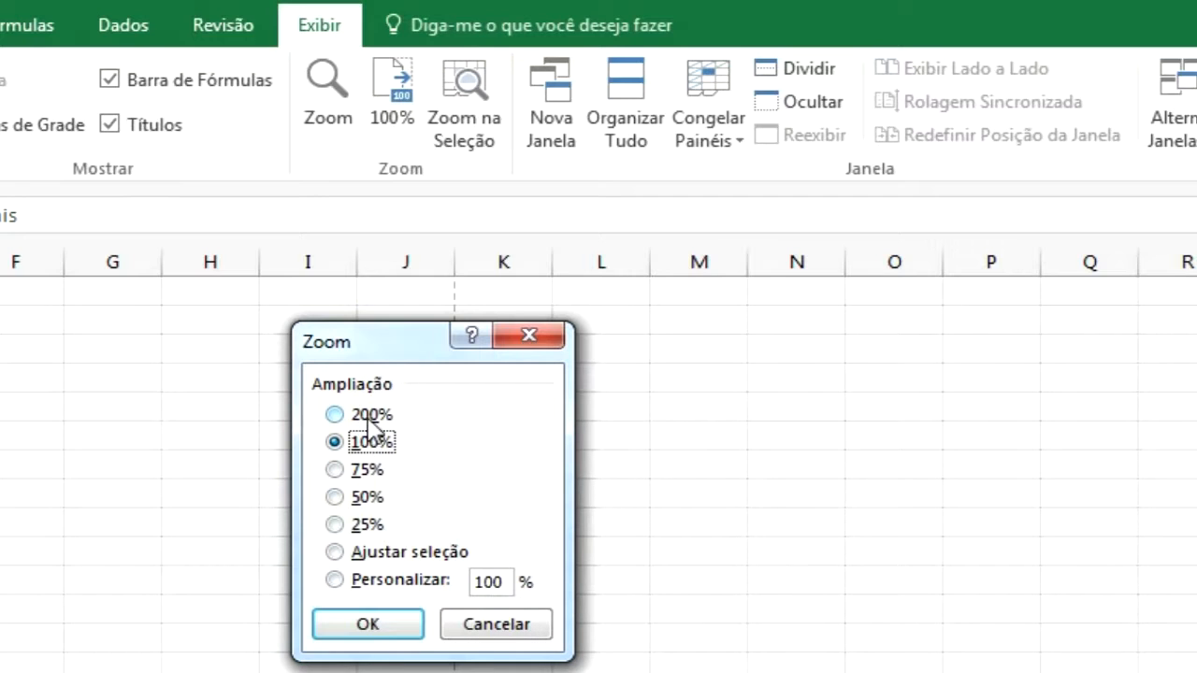
left_click(489, 581)
left_click_drag(496, 582, 461, 582)
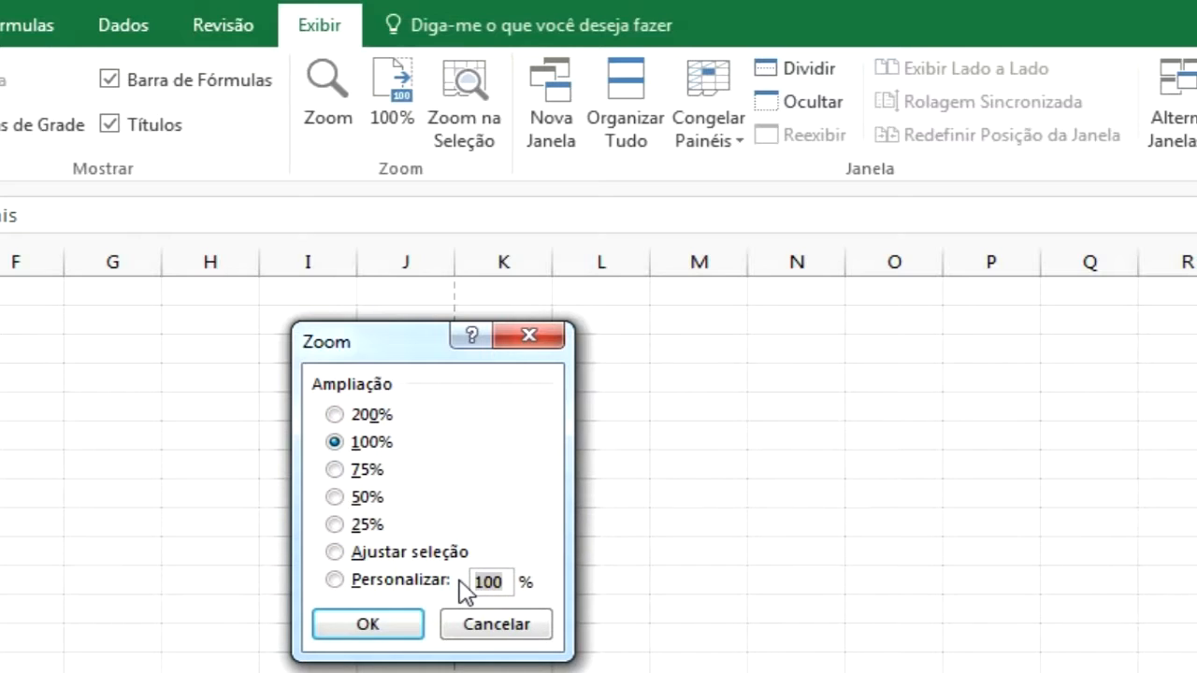
type("2")
key("Return")
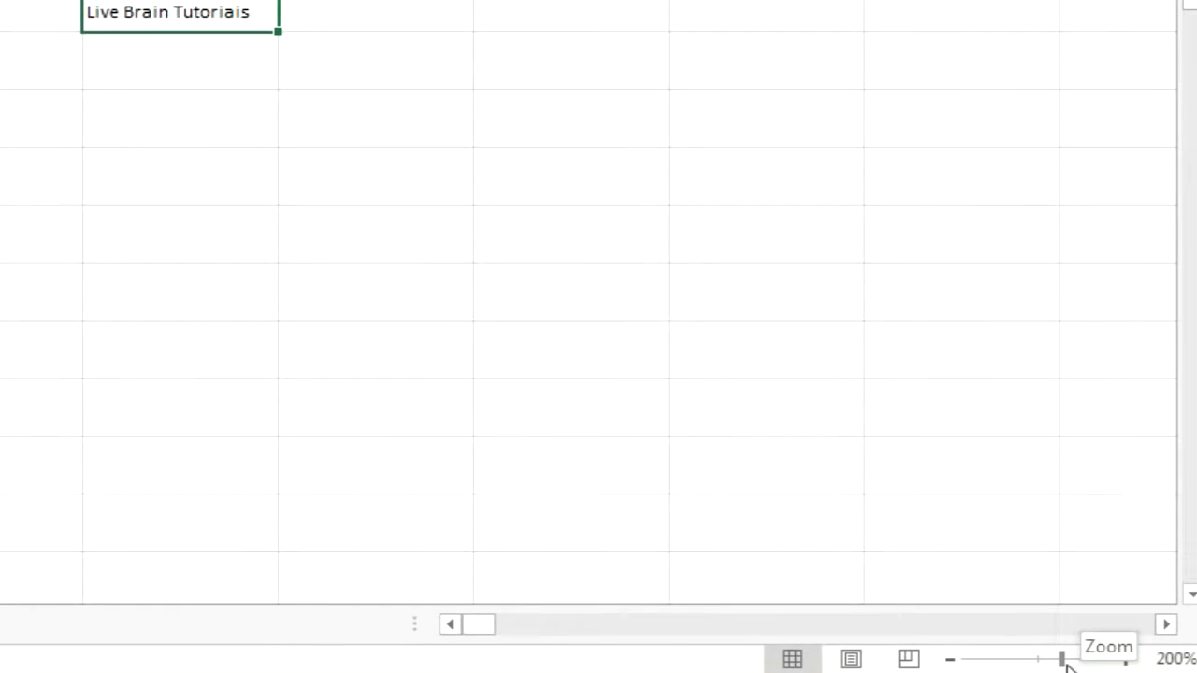
Zoom the worksheet in and out repeatedly, finishing at 145%
left_click_drag(1063, 660, 1057, 661)
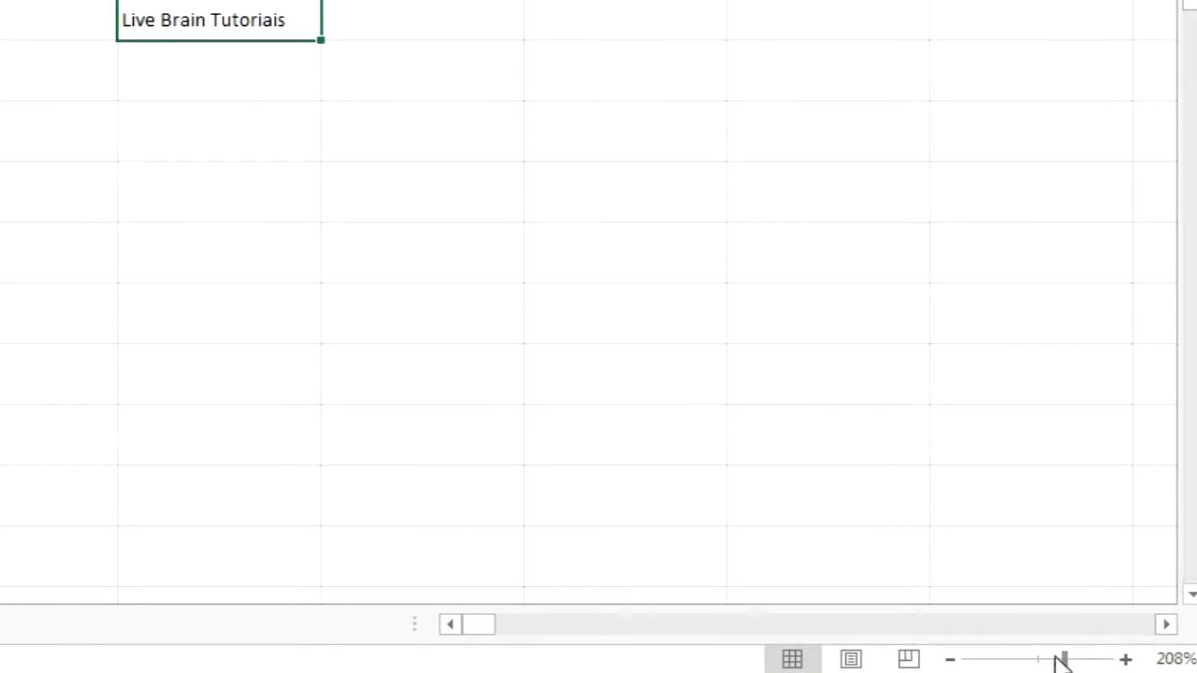
left_click_drag(1061, 660, 1047, 663)
left_click(949, 659)
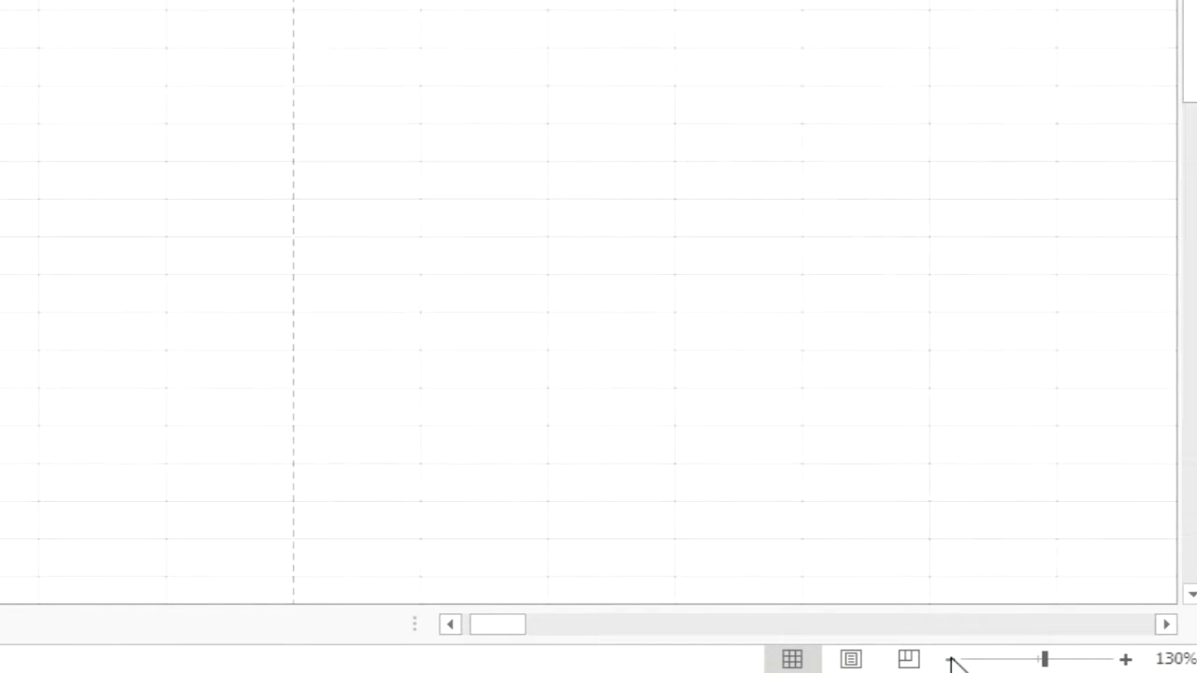
left_click(1125, 660)
left_click(1126, 660)
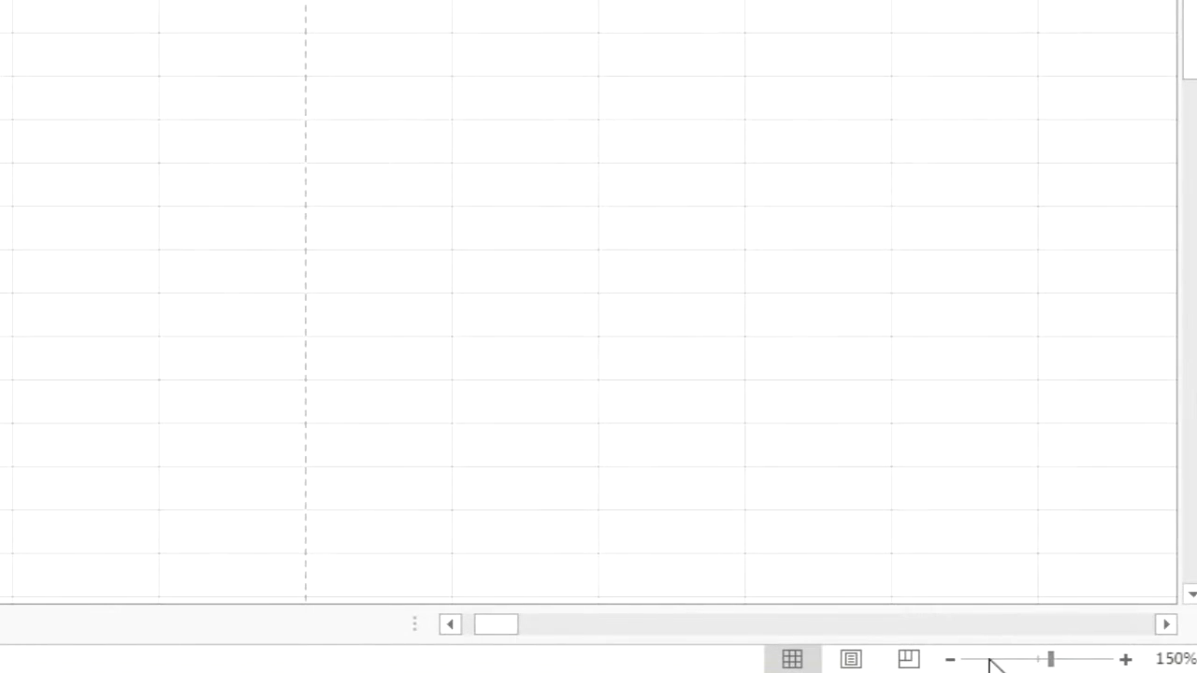
left_click(951, 660)
left_click(949, 660)
left_click(949, 660)
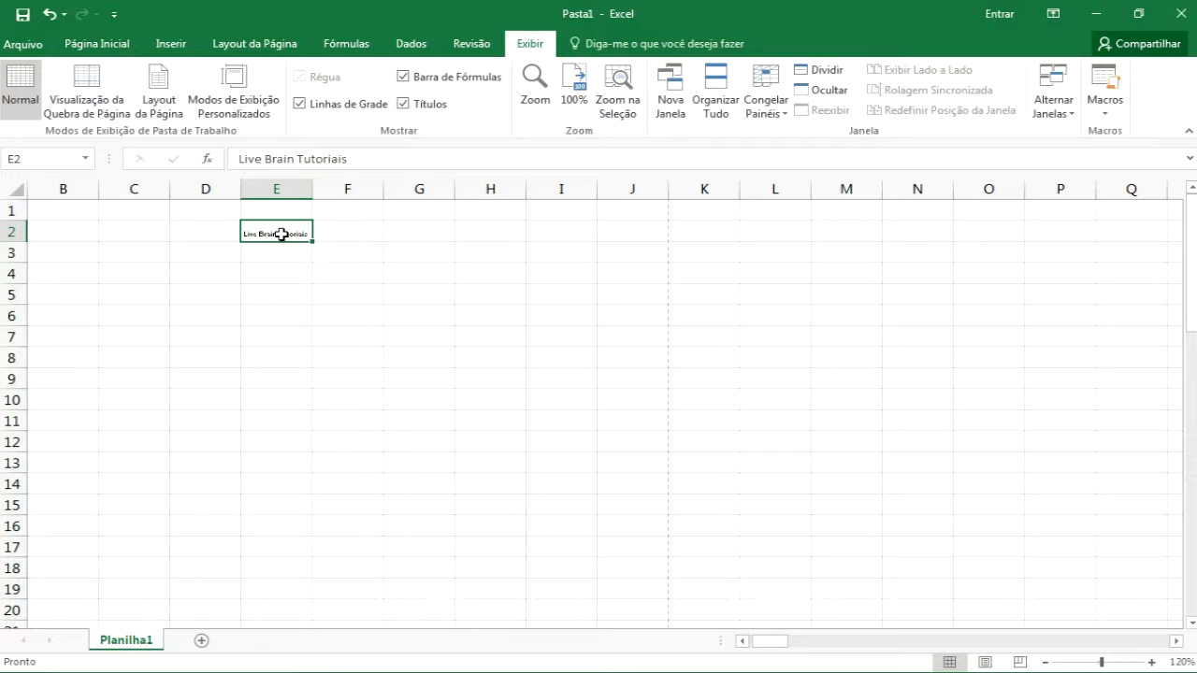
scroll(281, 235, "up", 6)
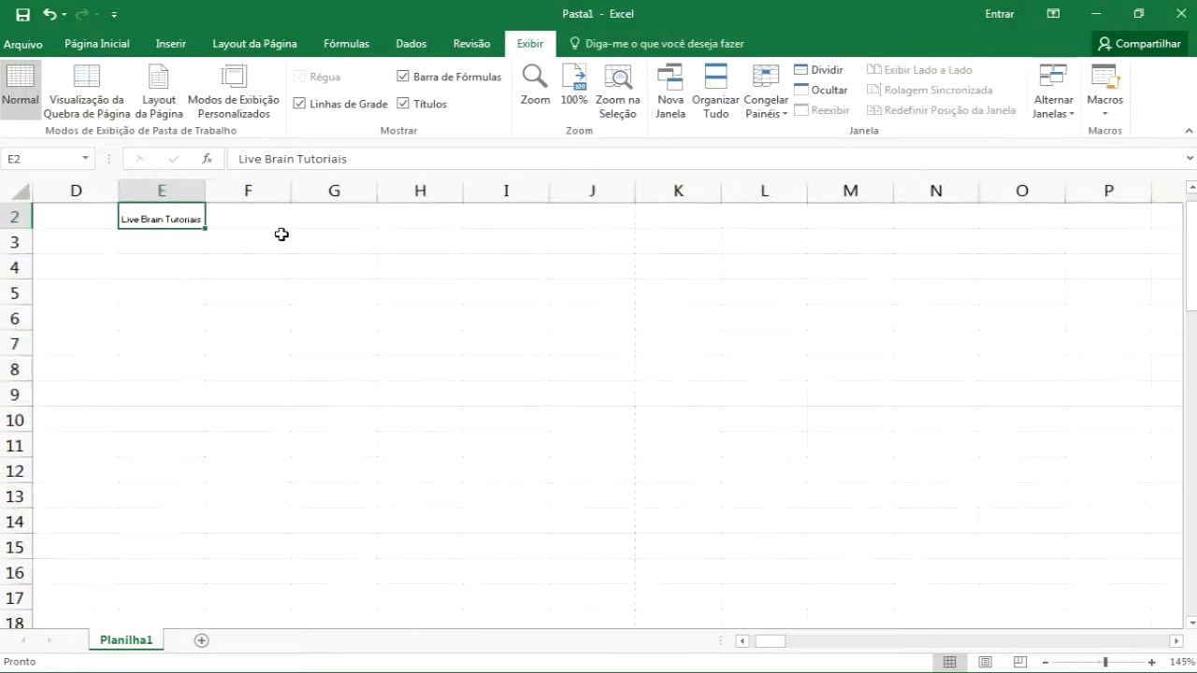
scroll(281, 235, "up", 10)
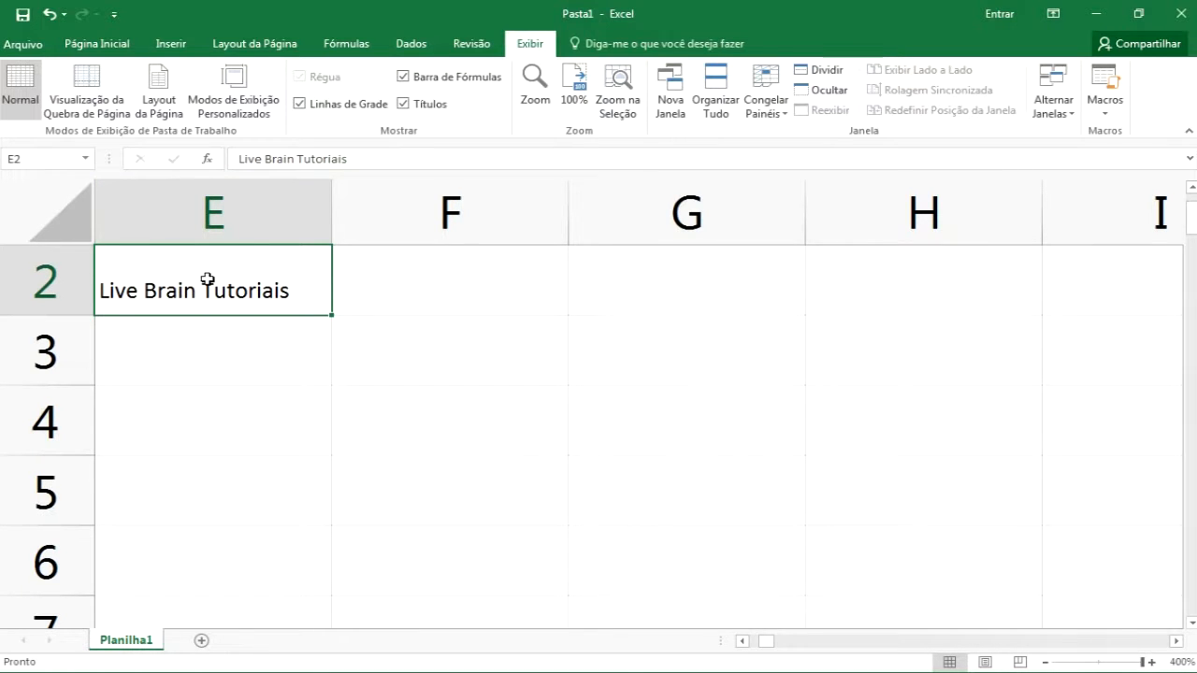
scroll(207, 278, "down", 17)
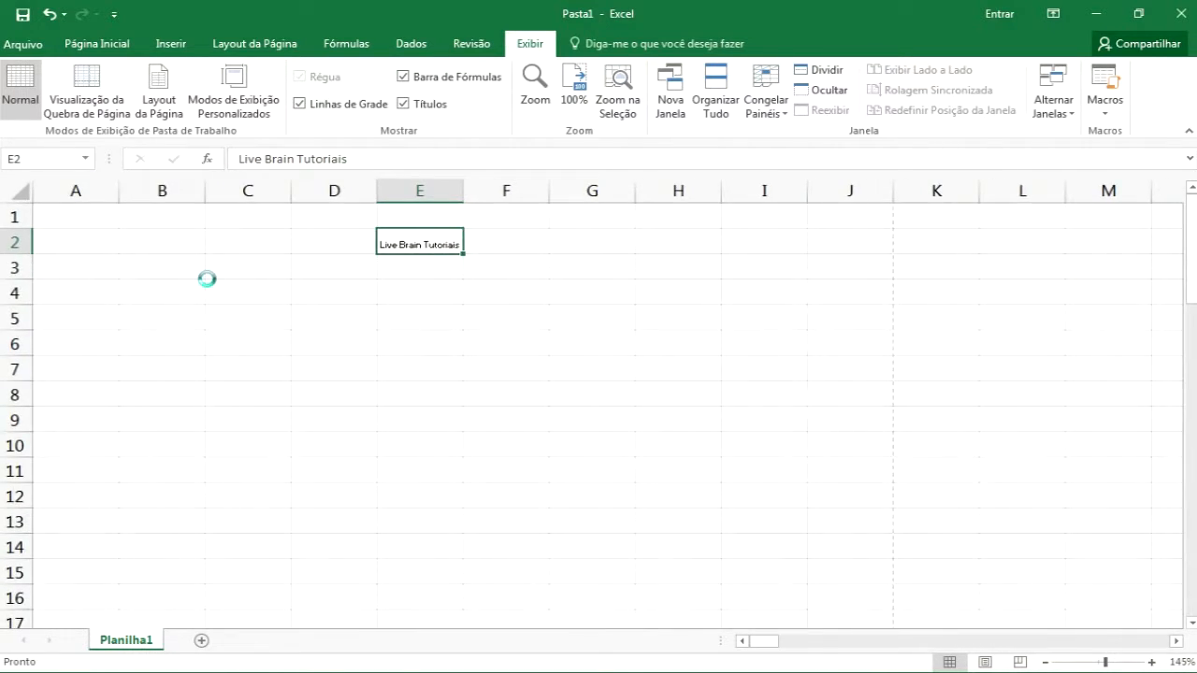
scroll(206, 278, "down", 9)
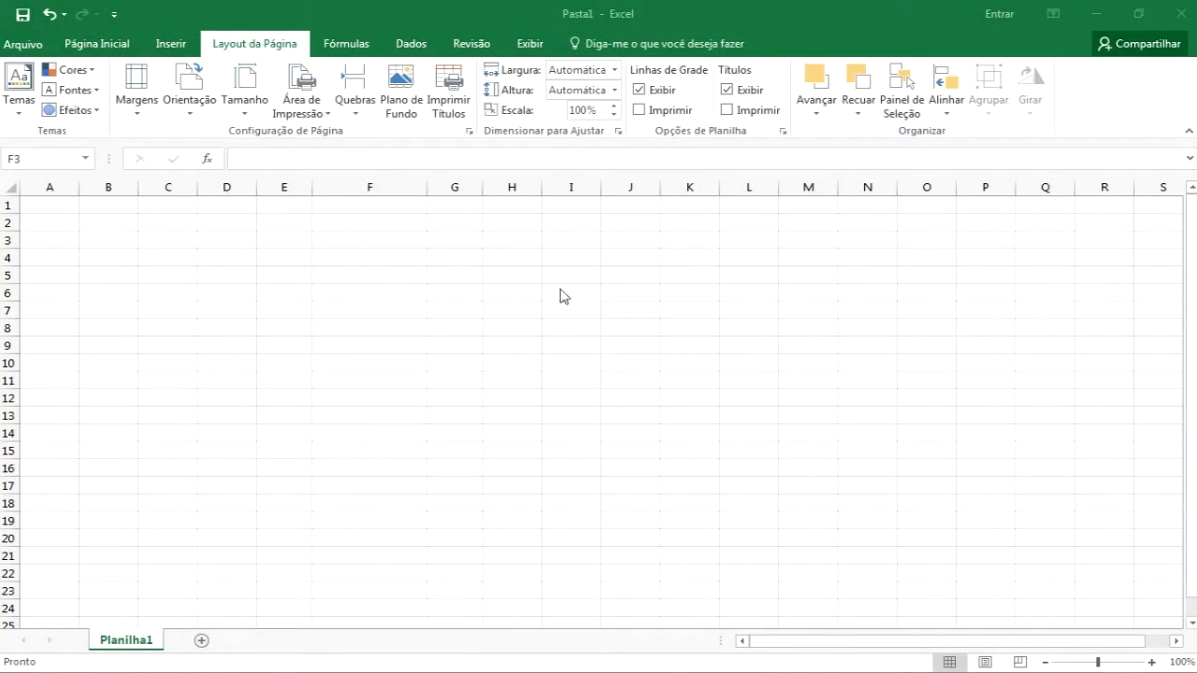
Enter the date 20/01/2017 in cell F3 and insert the current time into F4
left_click(383, 239)
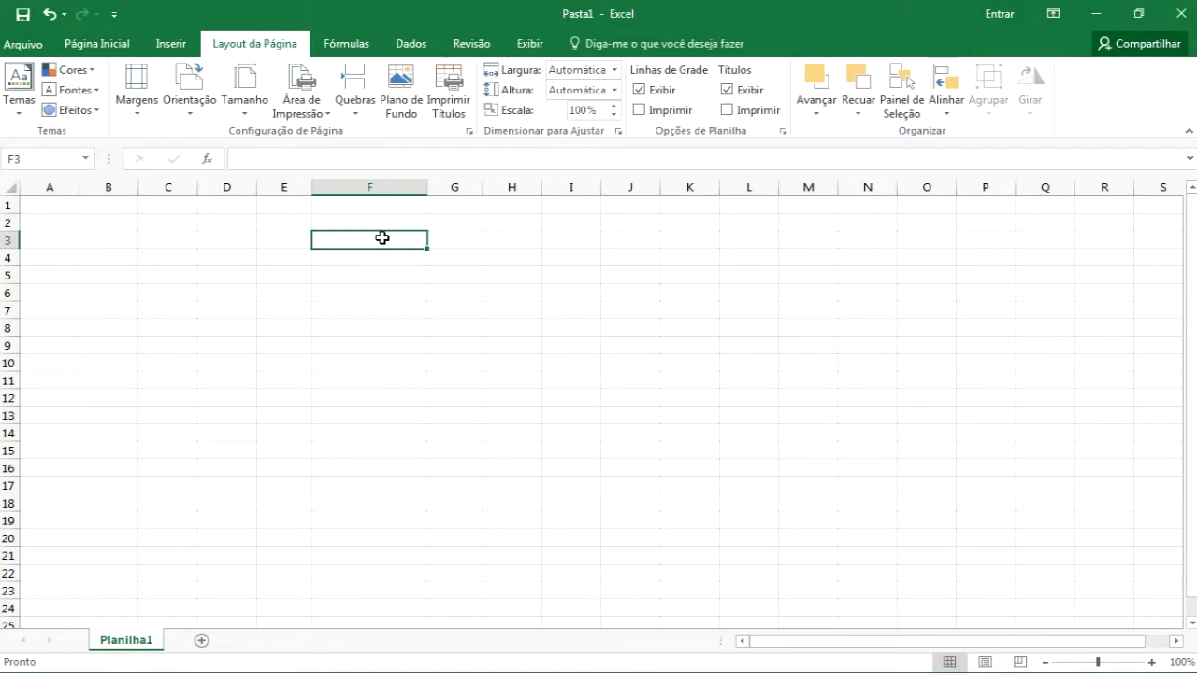
type("20/01/2017")
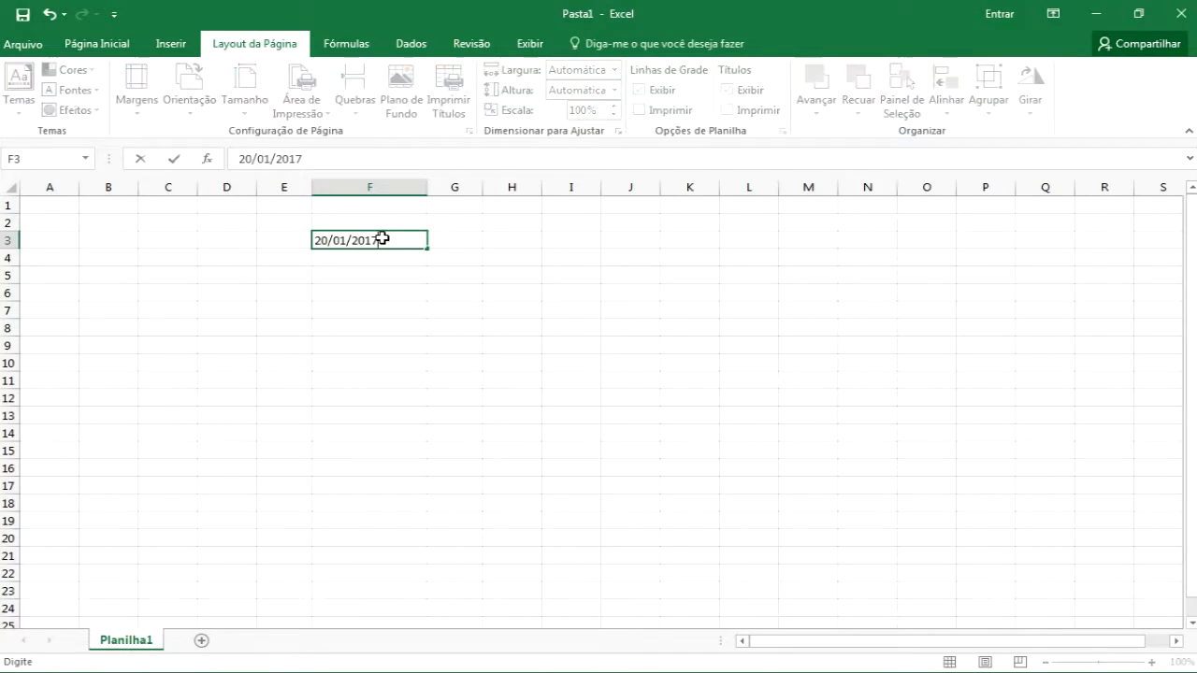
key("Return")
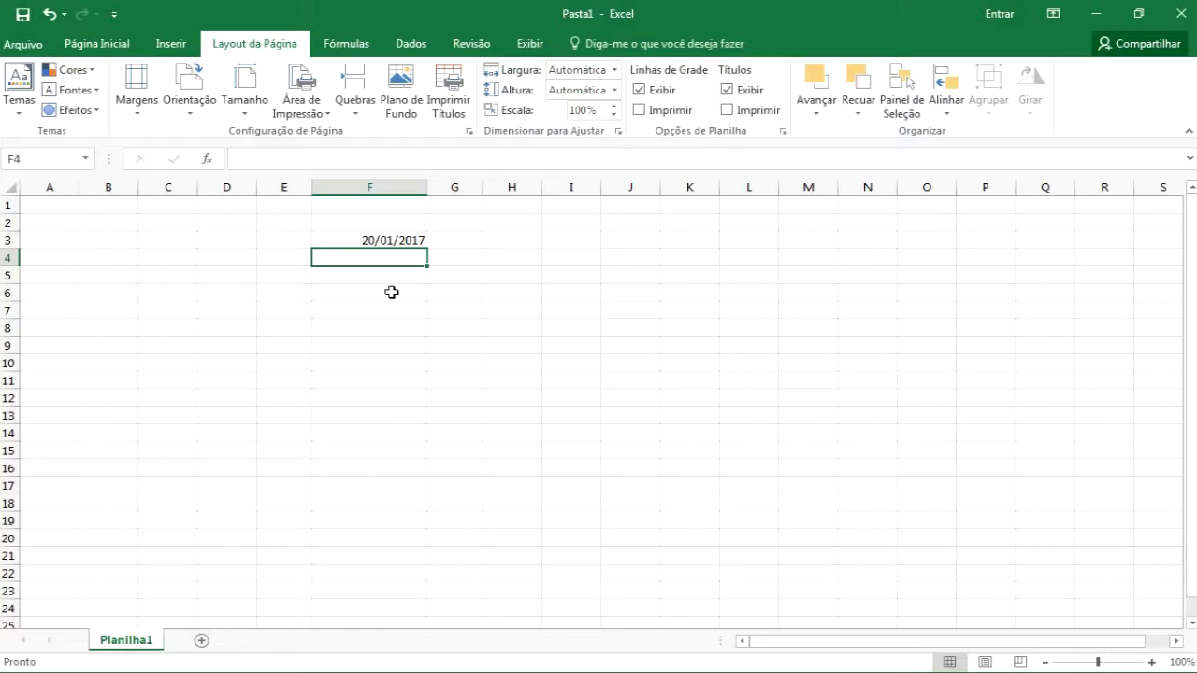
key("ctrl+shift+semicolon")
key("Return")
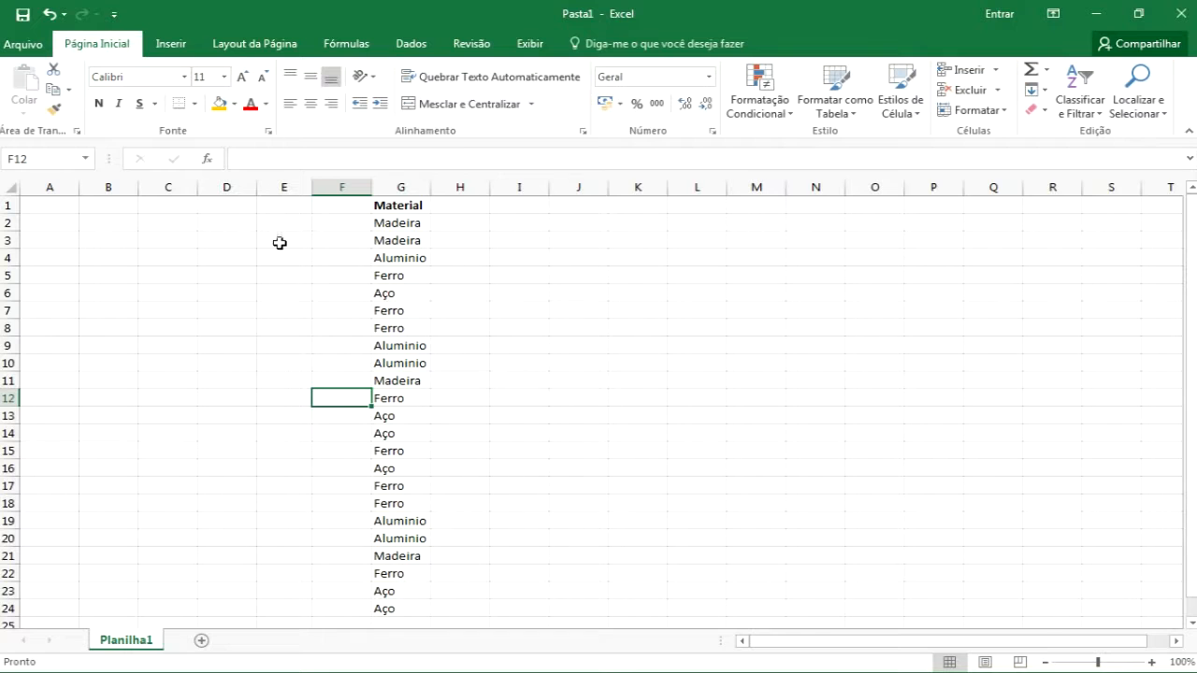
Jump to the last row and last column of the sheet and back with keyboard navigation
left_click(283, 205)
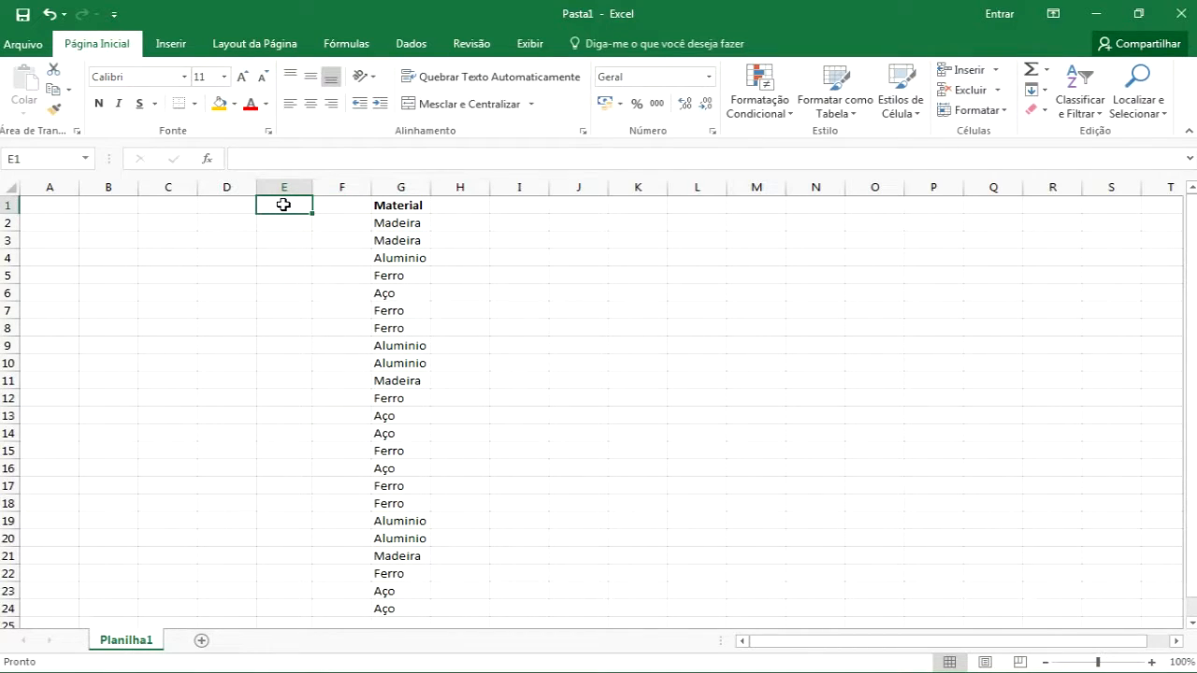
key("ctrl+Down")
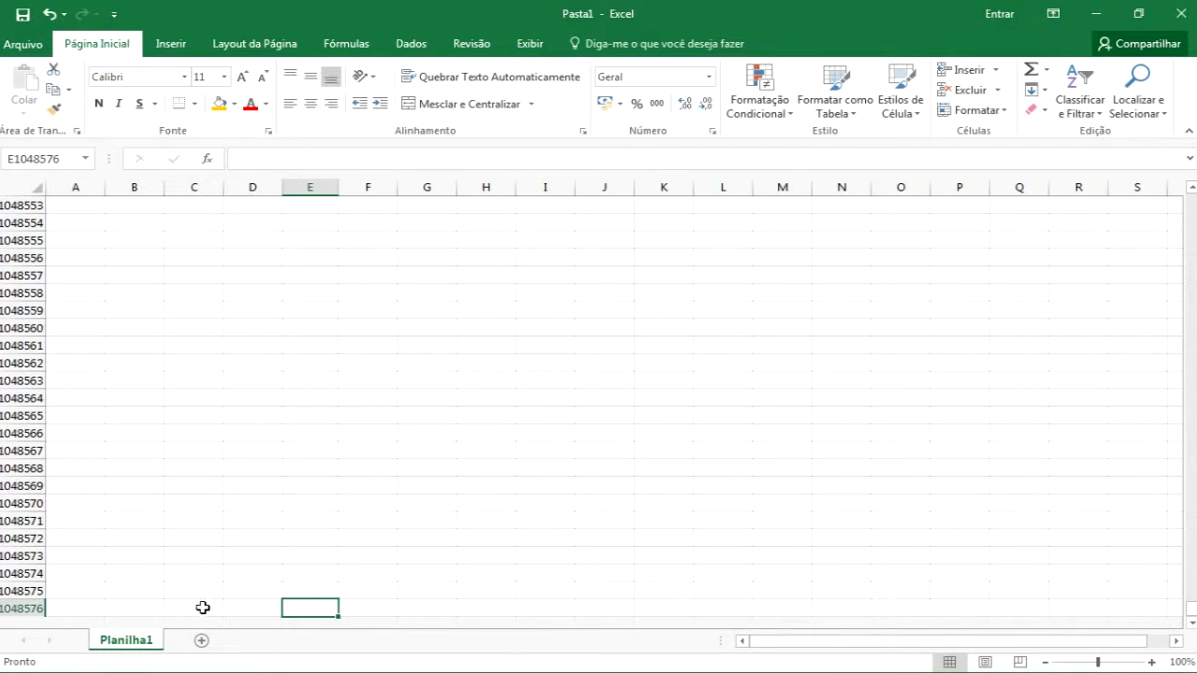
key("ctrl+Up")
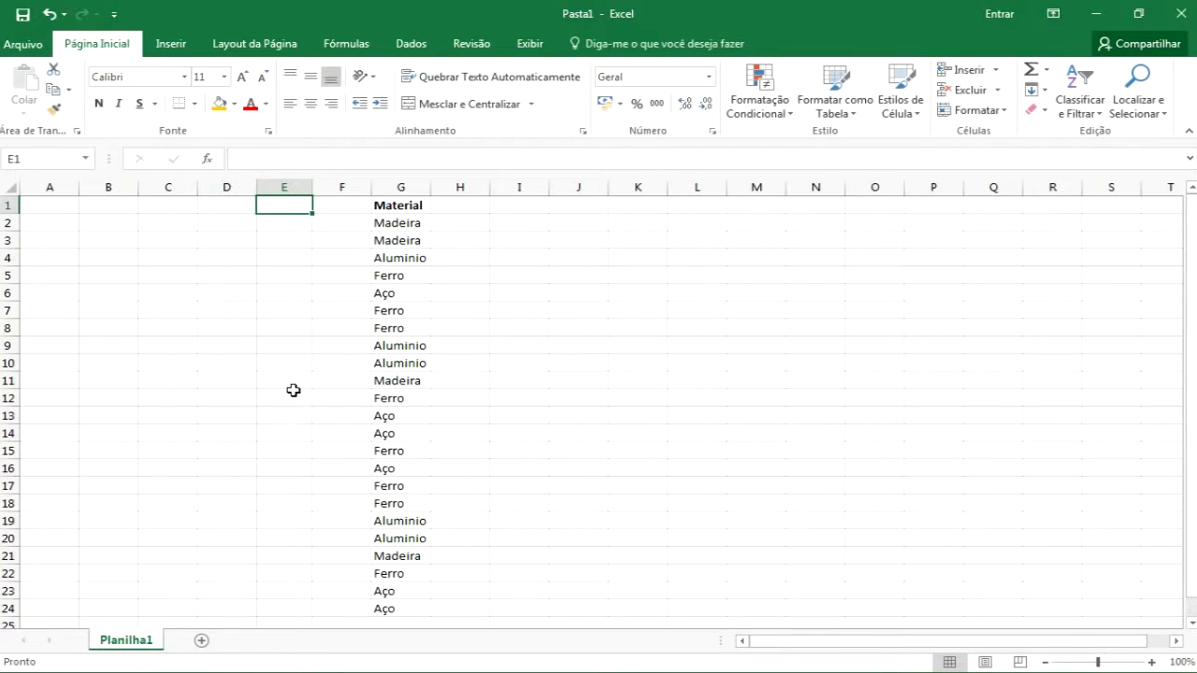
left_click(518, 222)
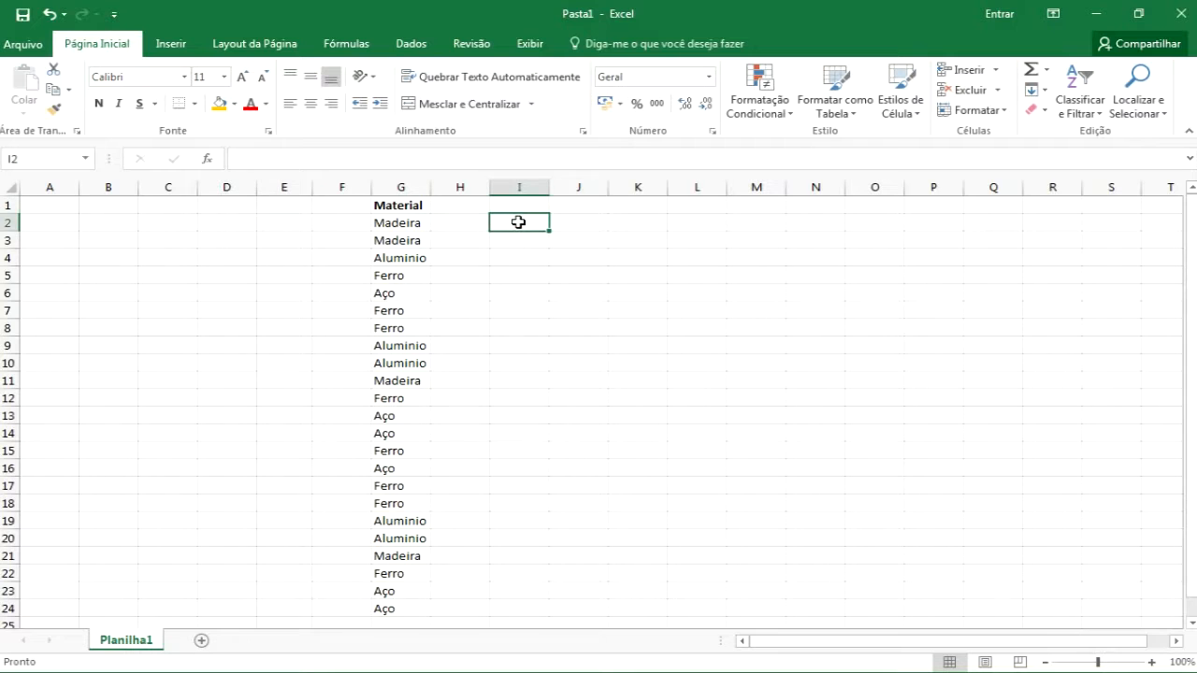
key("ctrl+Right")
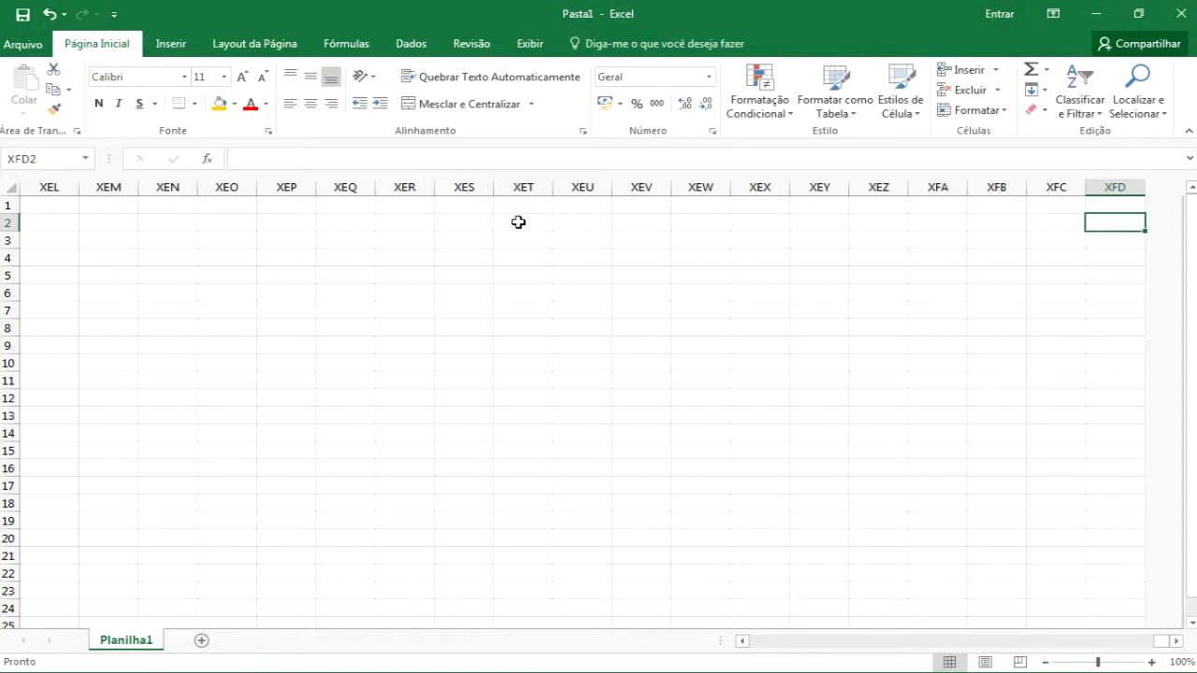
key("ctrl+Left")
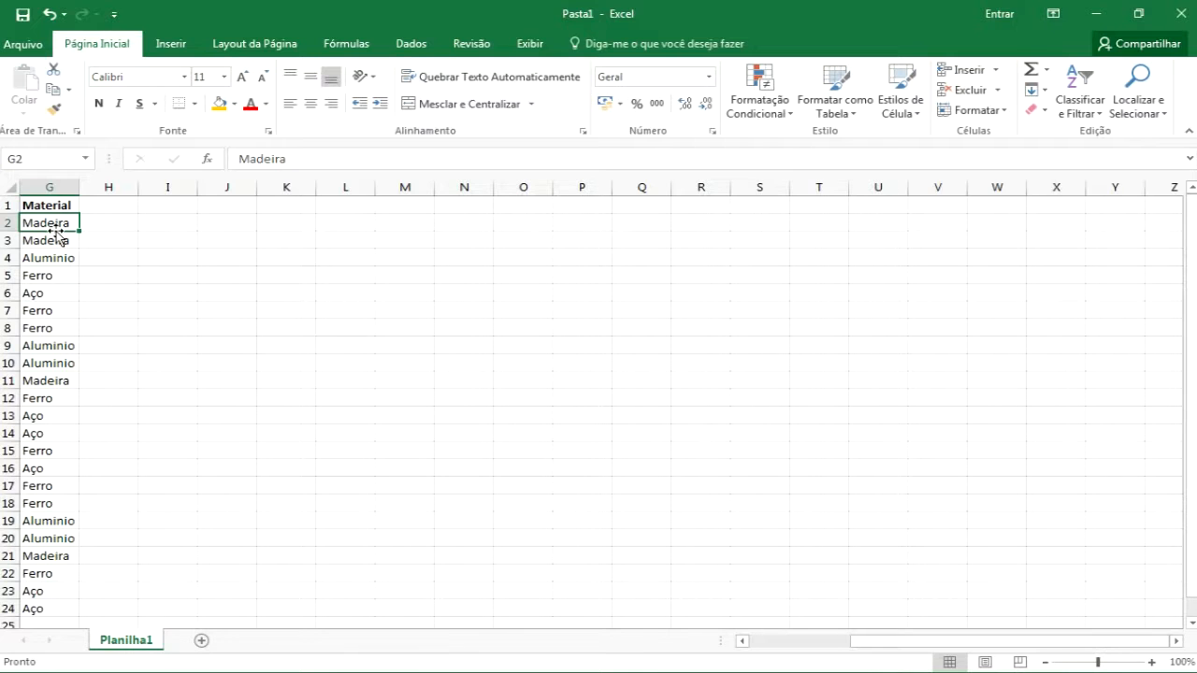
key("ctrl+Left")
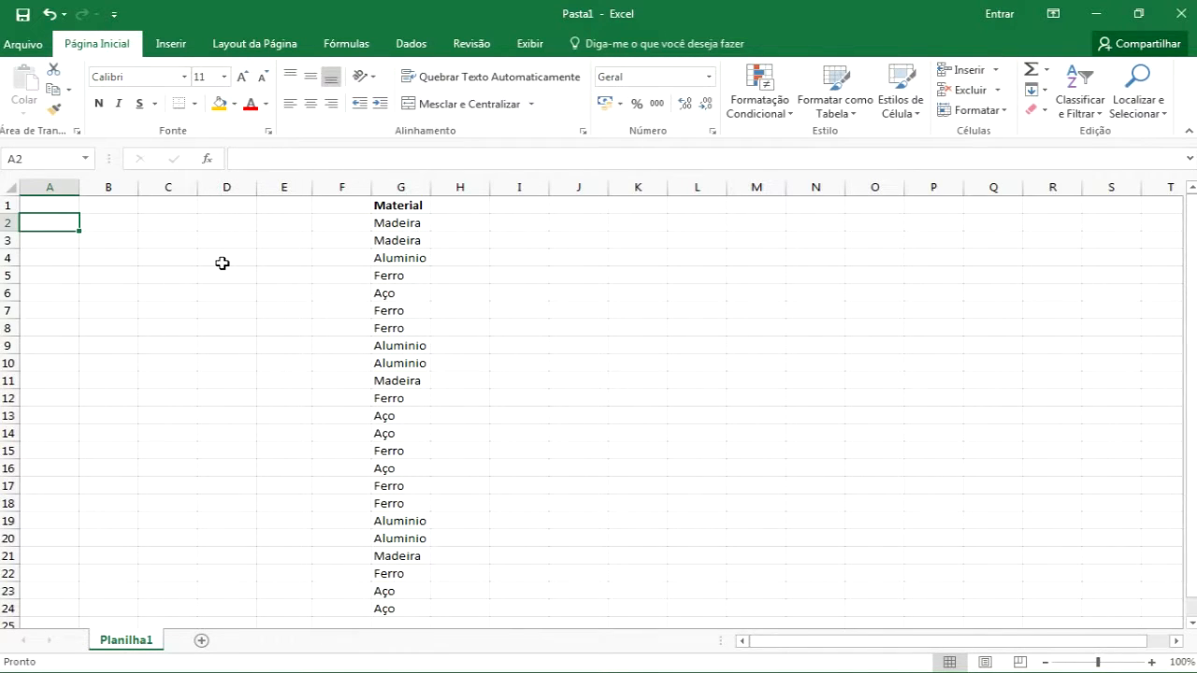
Jump between the top and bottom of the Material list in column G with keyboard navigation
left_click(165, 258)
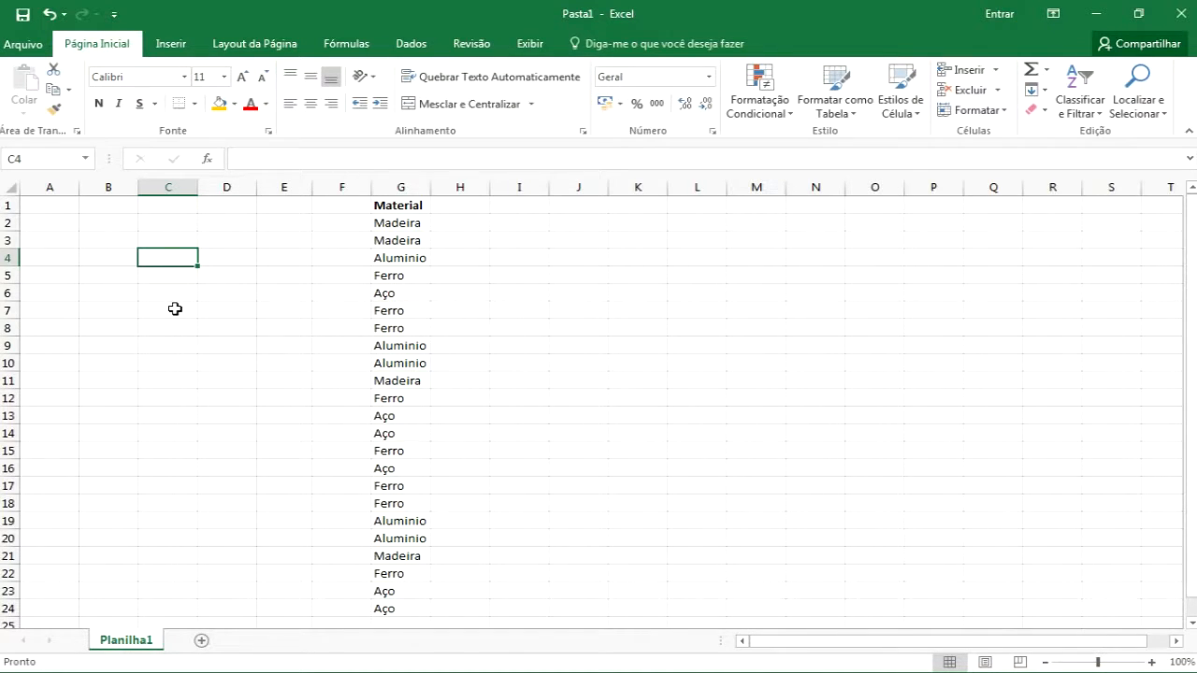
left_click(396, 263)
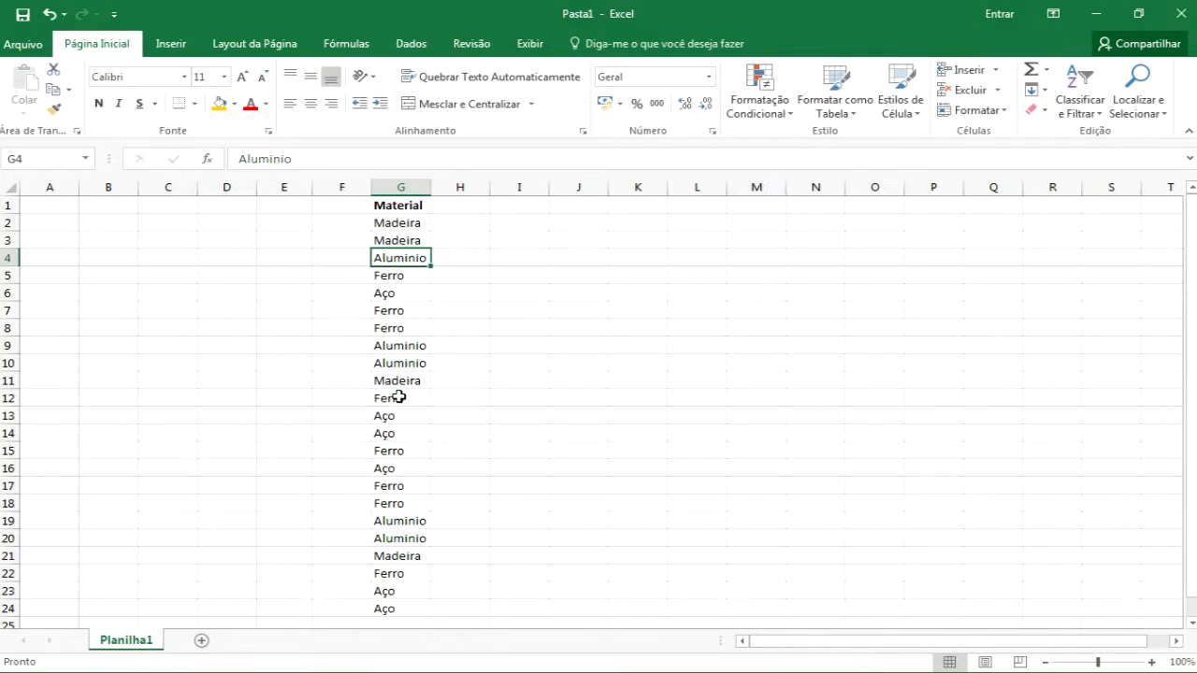
left_click(398, 299)
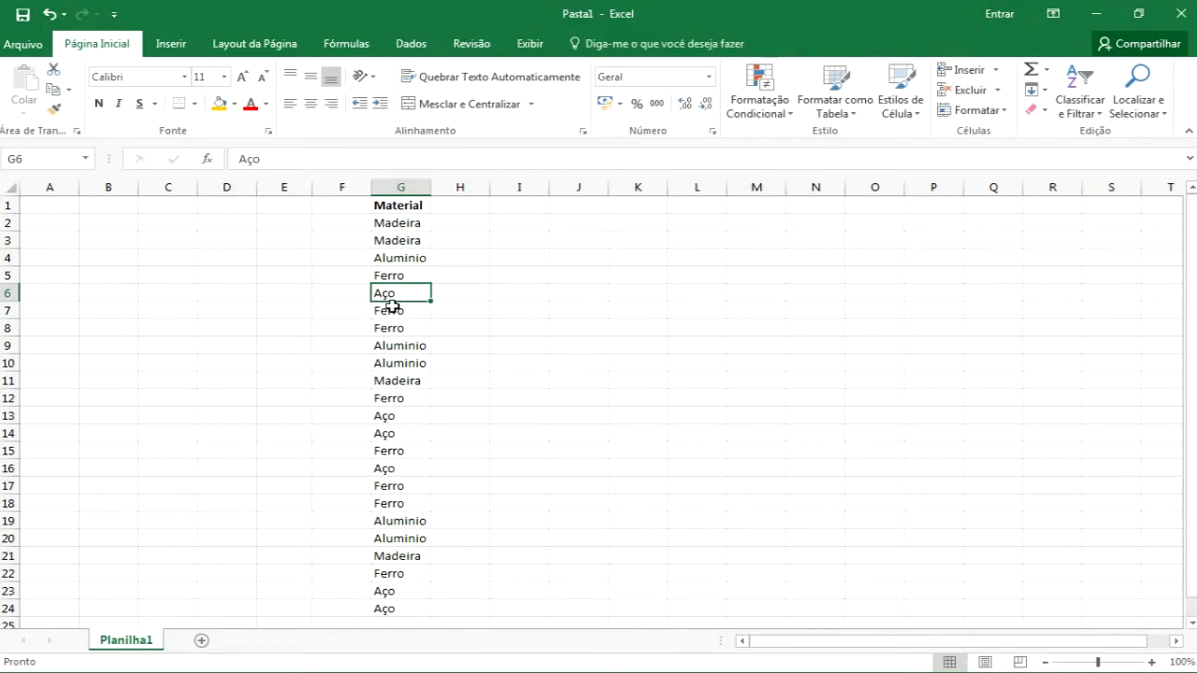
key("ctrl+Down")
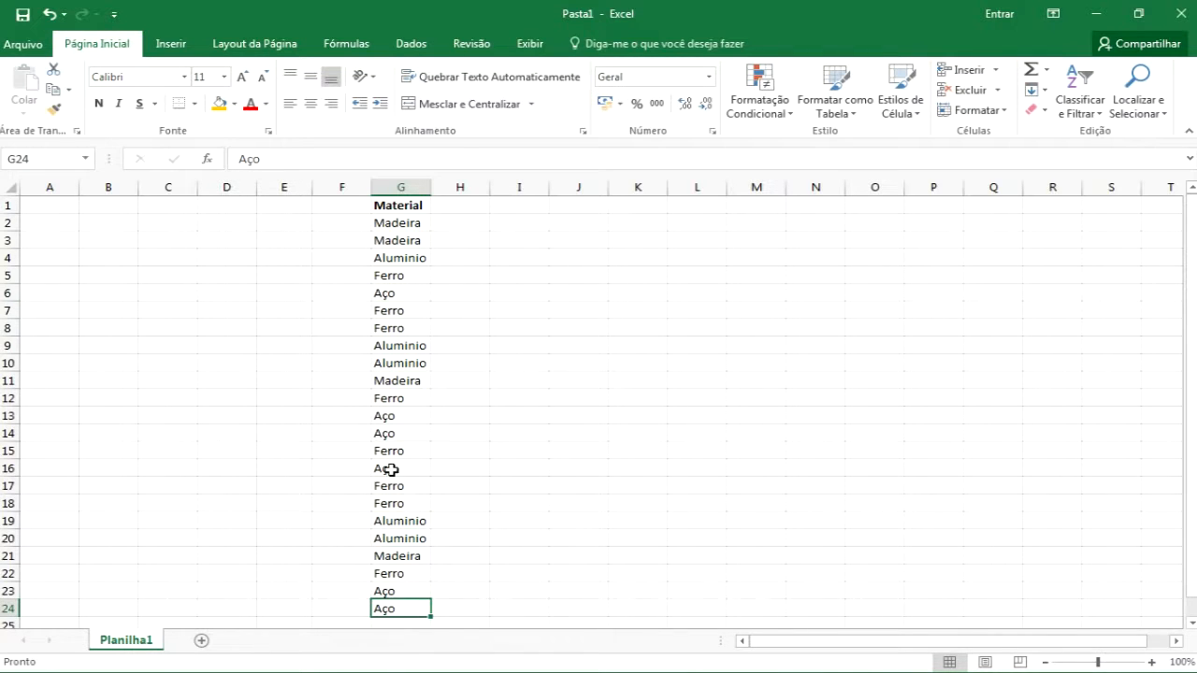
left_click(395, 437)
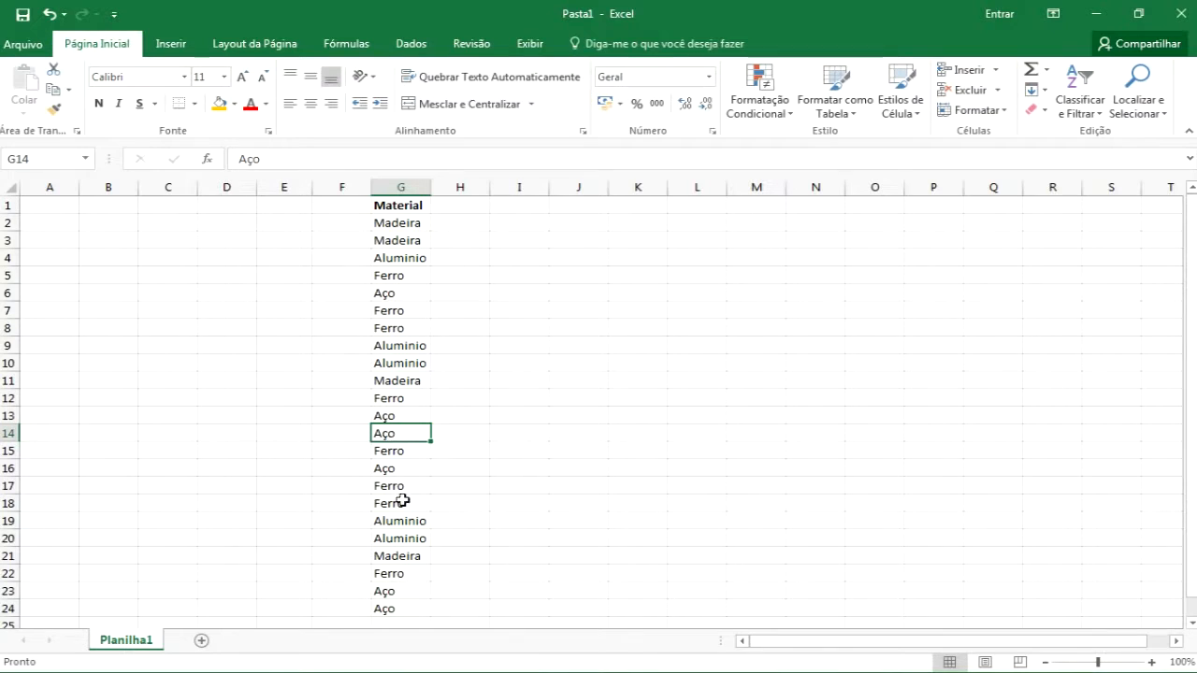
left_click(389, 612)
key("ctrl+Up")
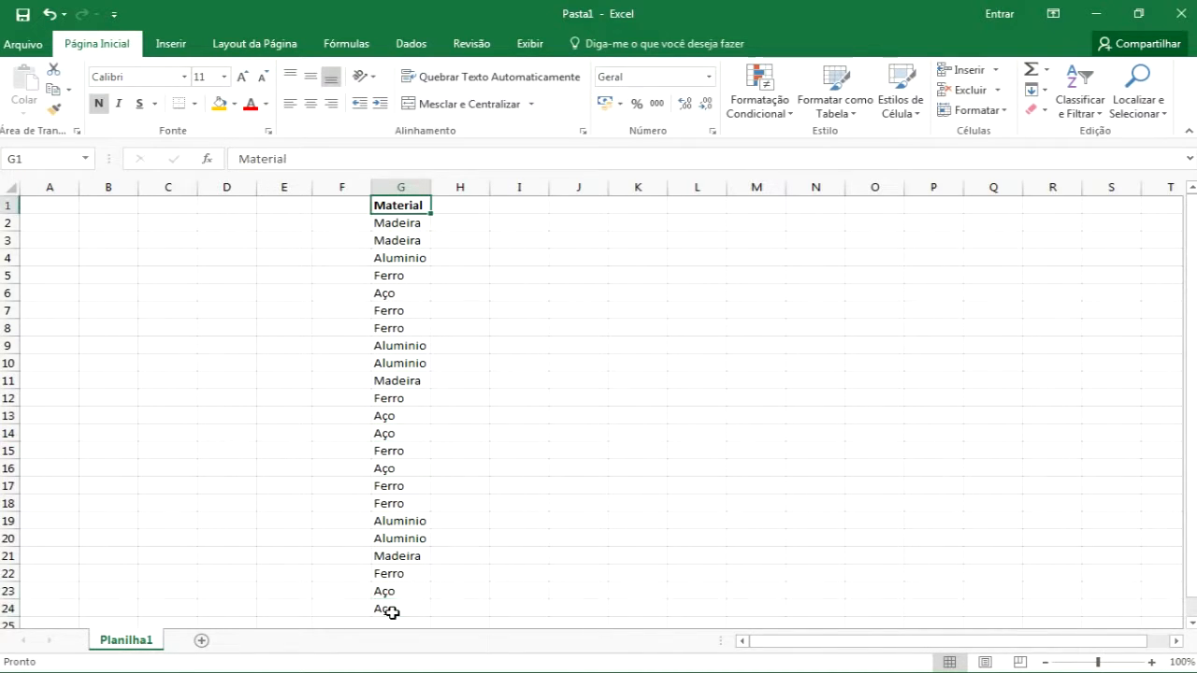
key("ctrl+Down")
key("ctrl+Up")
key("ctrl+Down")
key("ctrl+Up")
key("ctrl+Down")
key("ctrl+Up")
key("ctrl+Down")
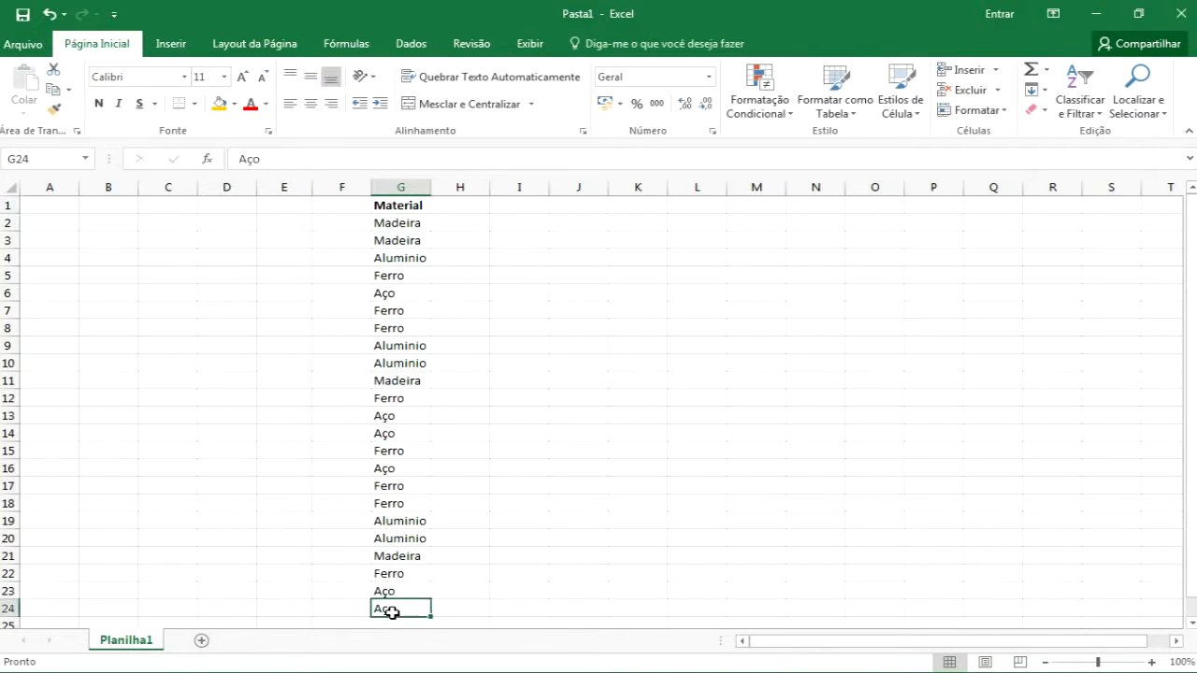
left_click(395, 314)
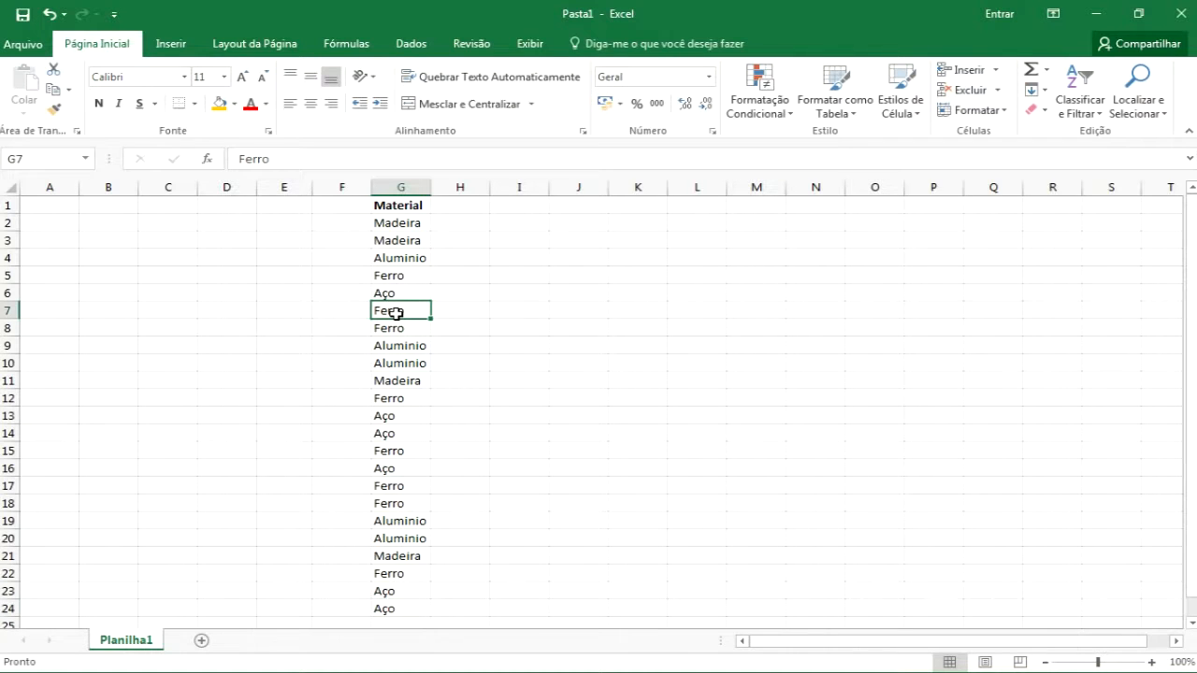
Clear cell G7 to leave a gap in the Material list, then jump upward through the list from G24
key("Delete")
left_click(390, 613)
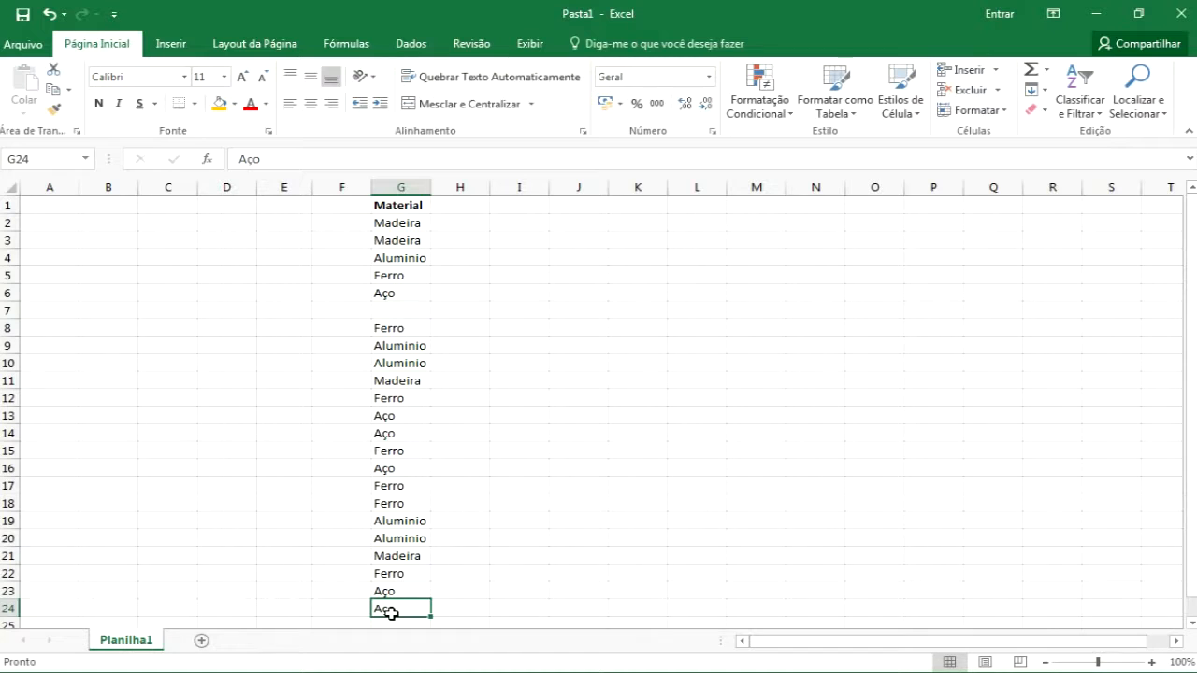
key("ctrl+Up")
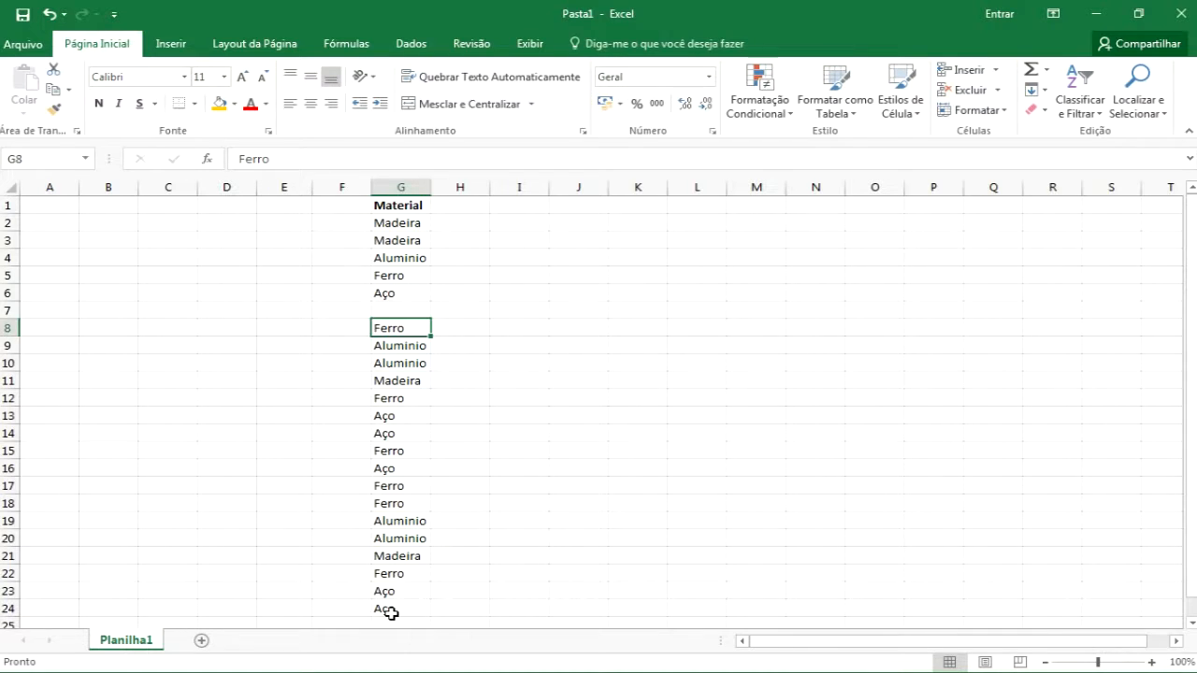
key("ctrl+Up")
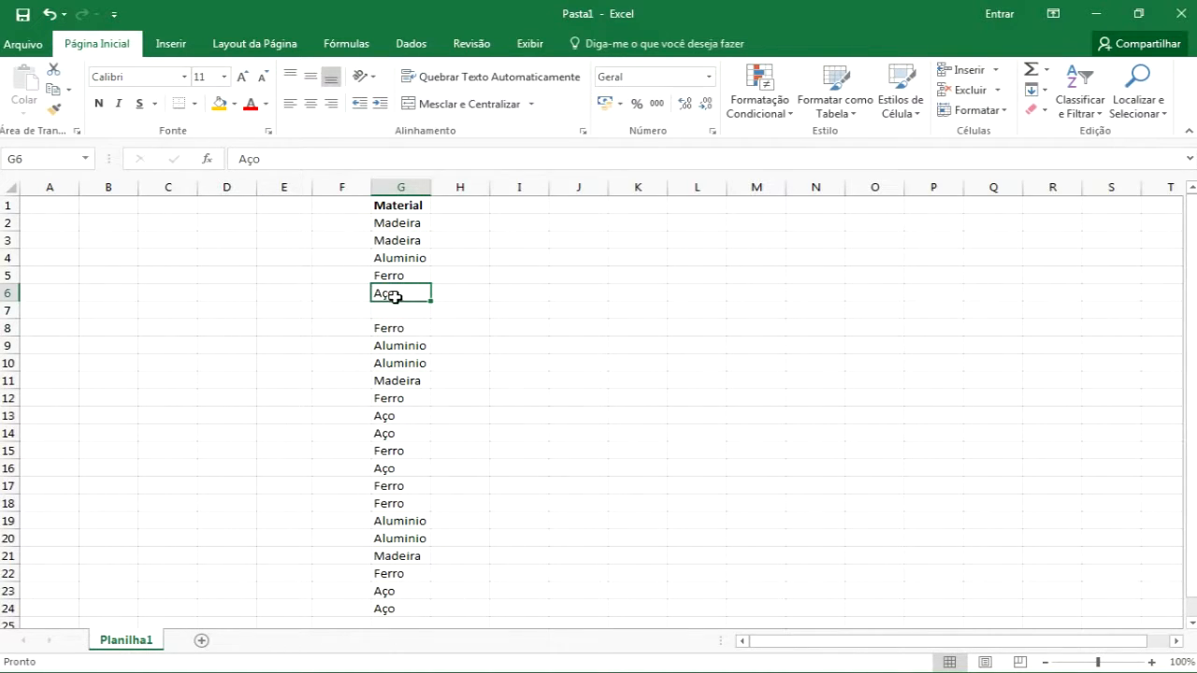
Jump down and back up through the gapped Material list from G1 with keyboard navigation
left_click(400, 205)
key("ctrl+Down")
key("ctrl+Down")
key("ctrl+Down")
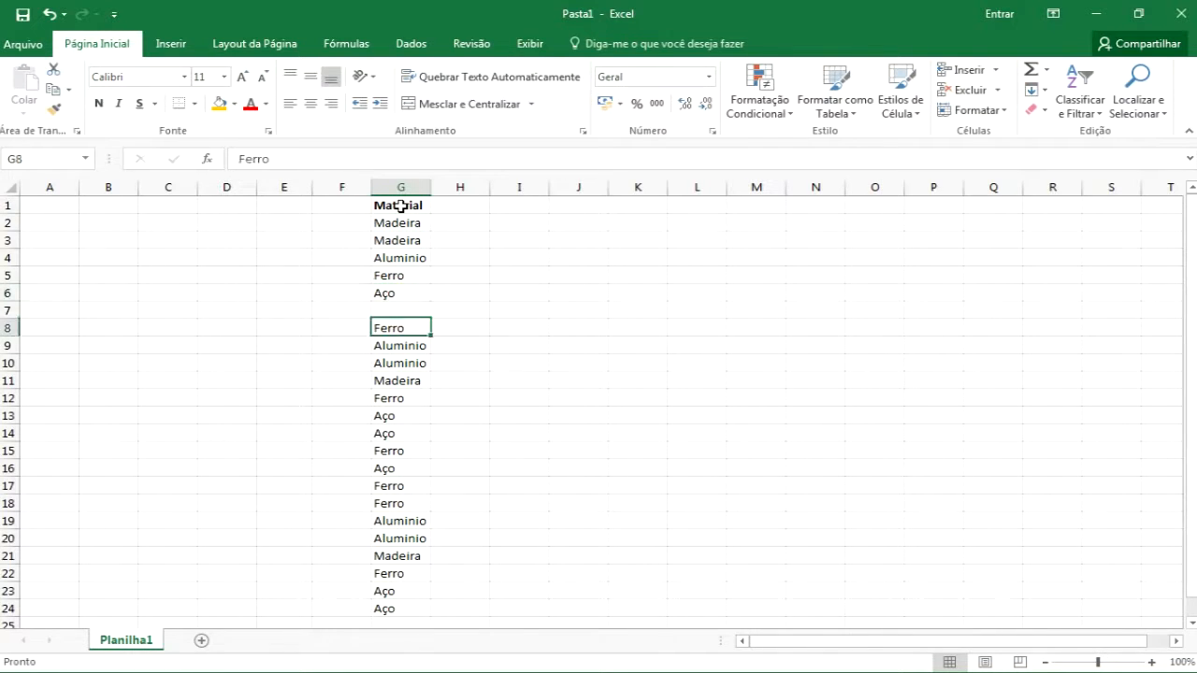
key("ctrl+Up")
key("ctrl+Up")
key("ctrl+Up")
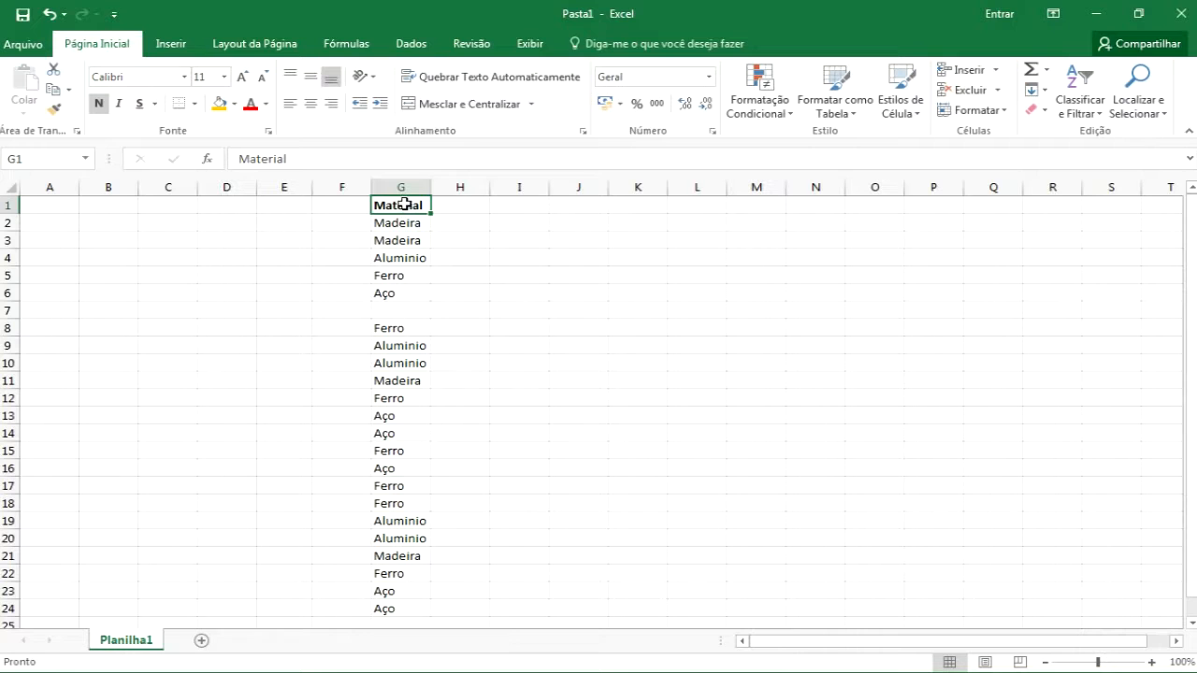
Select the Material list from G1 down to G24, extending the selection block by block with the keyboard
left_click_drag(402, 204, 399, 292)
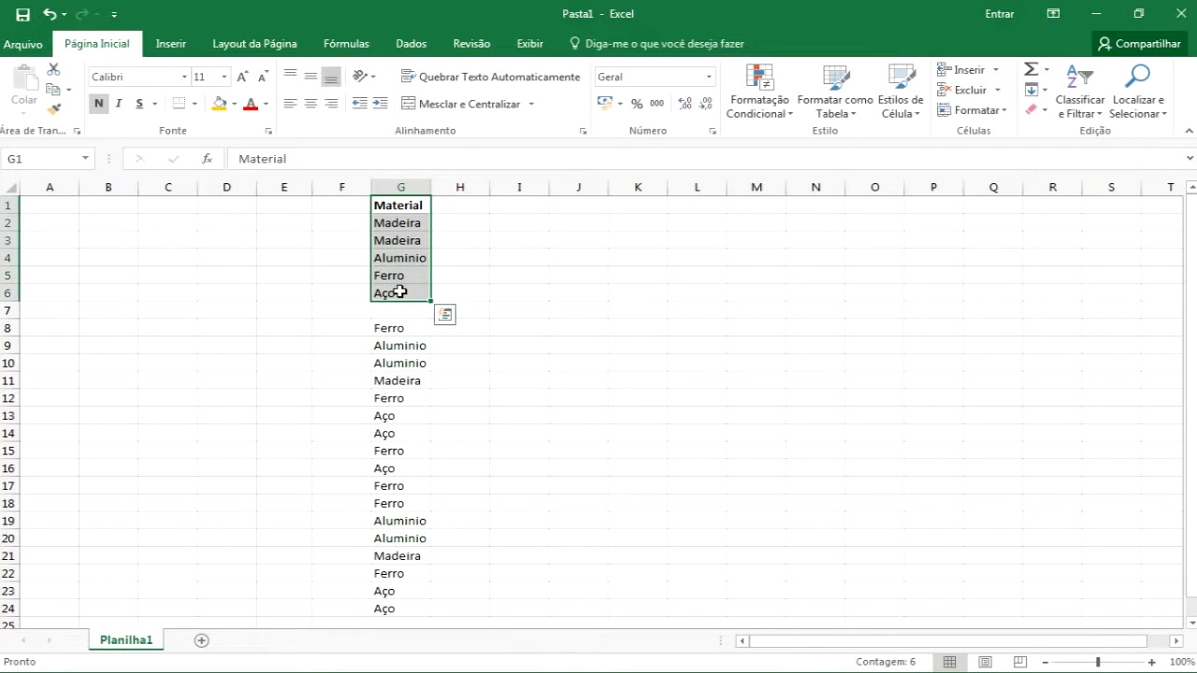
left_click(400, 202)
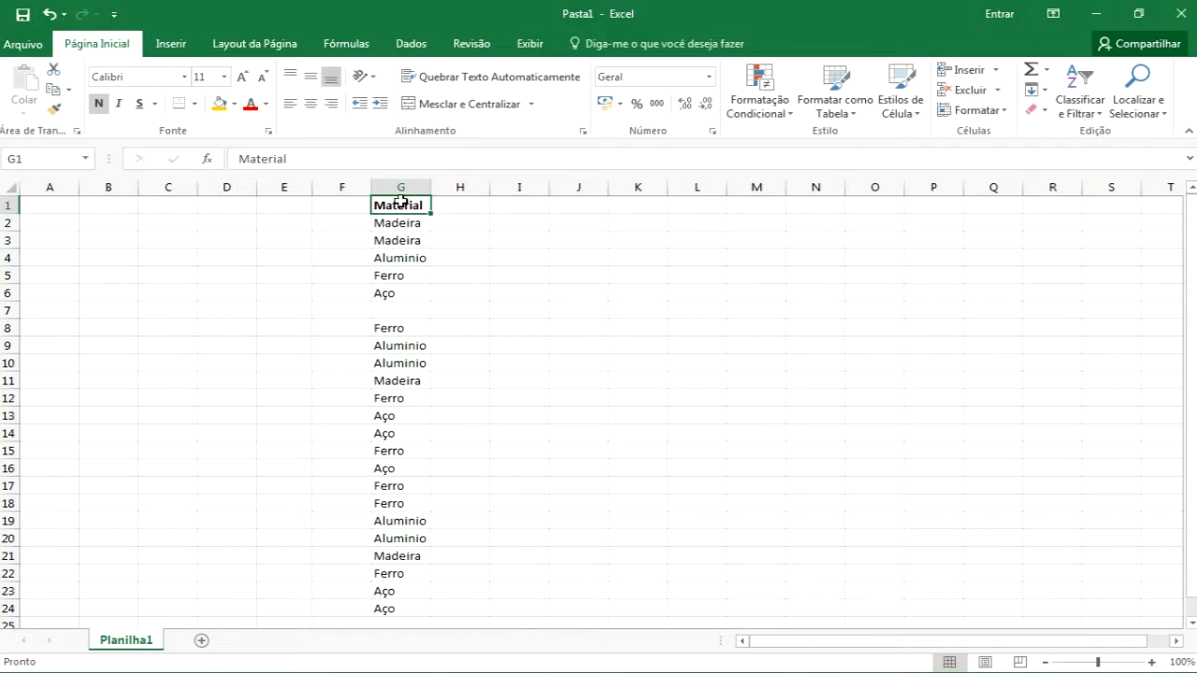
key("ctrl+shift+Down")
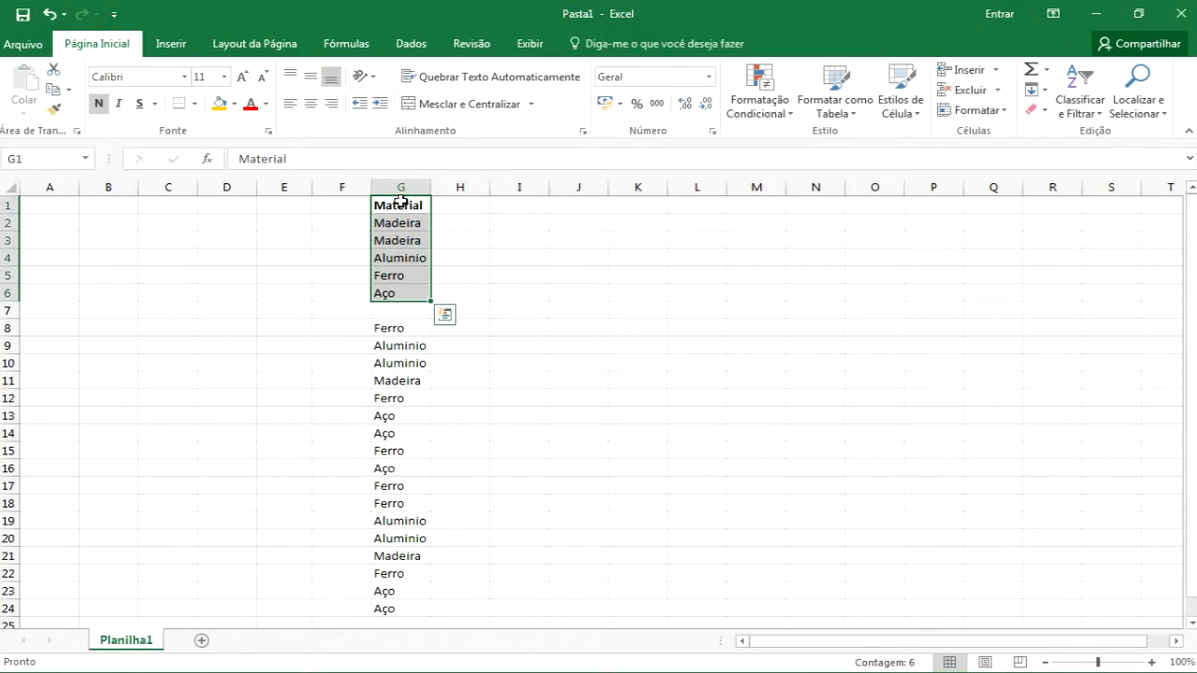
key("ctrl+shift+Down")
key("ctrl+shift+Down")
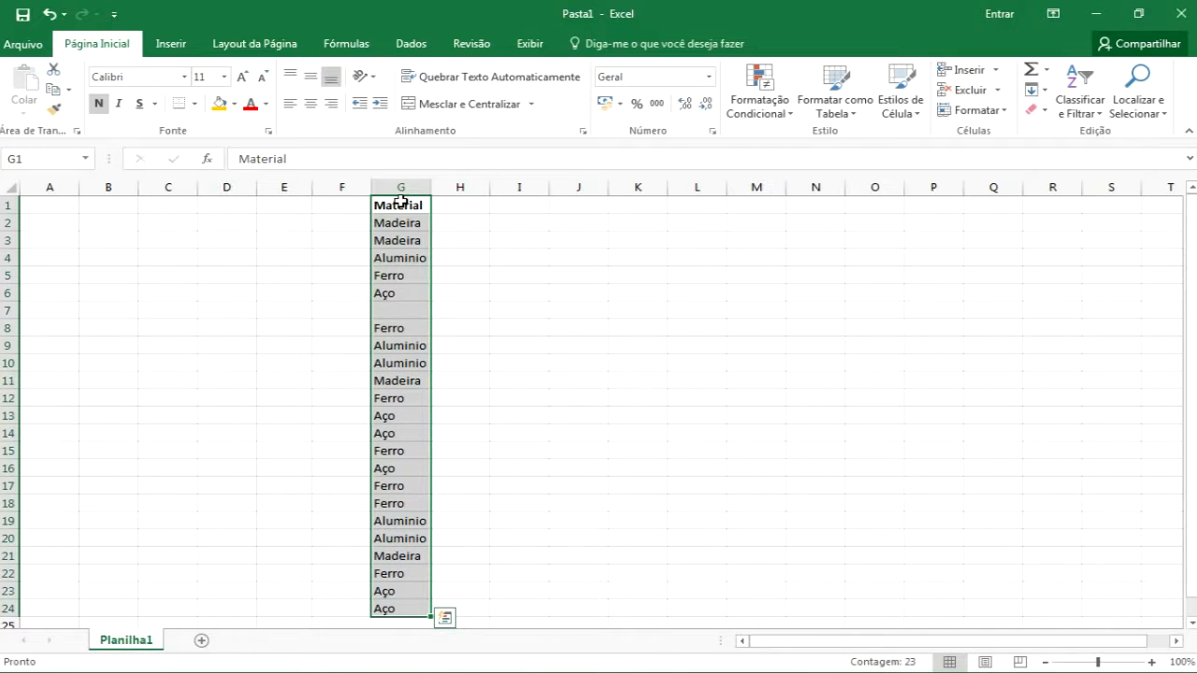
Extend selections with keyboard shortcuts from E2 to the last row and from H1 to the last column, then back
left_click(289, 219)
key("ctrl+shift+Down")
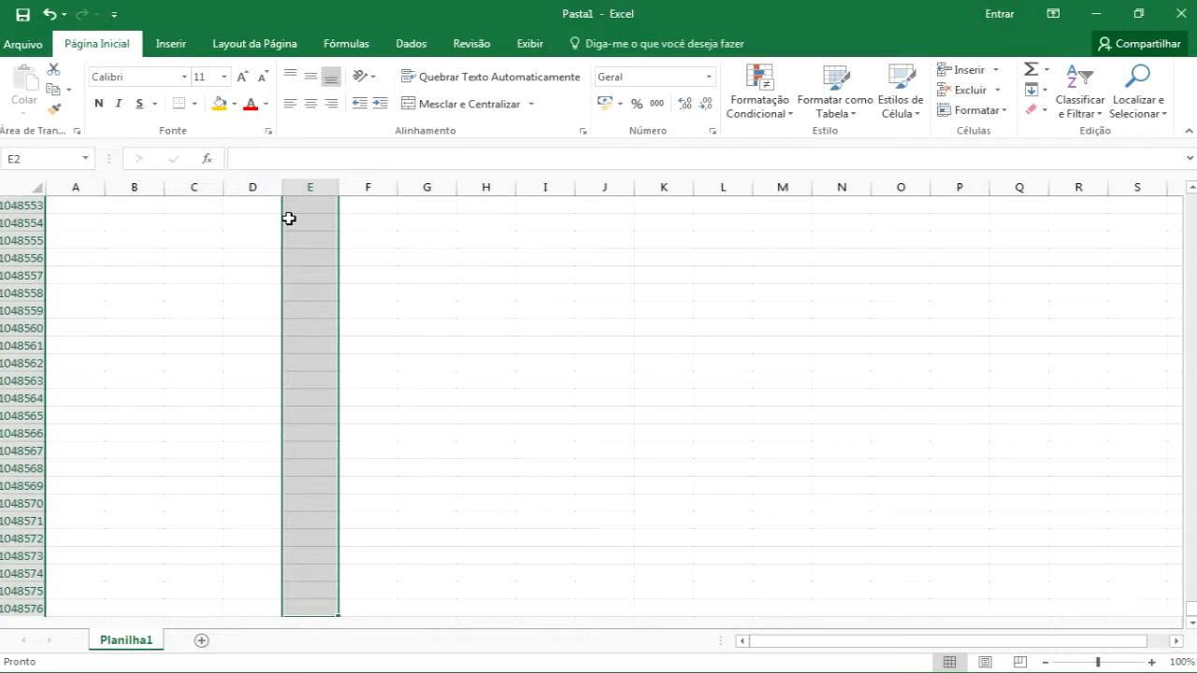
key("ctrl+Up")
key("Right")
key("Right")
key("Right")
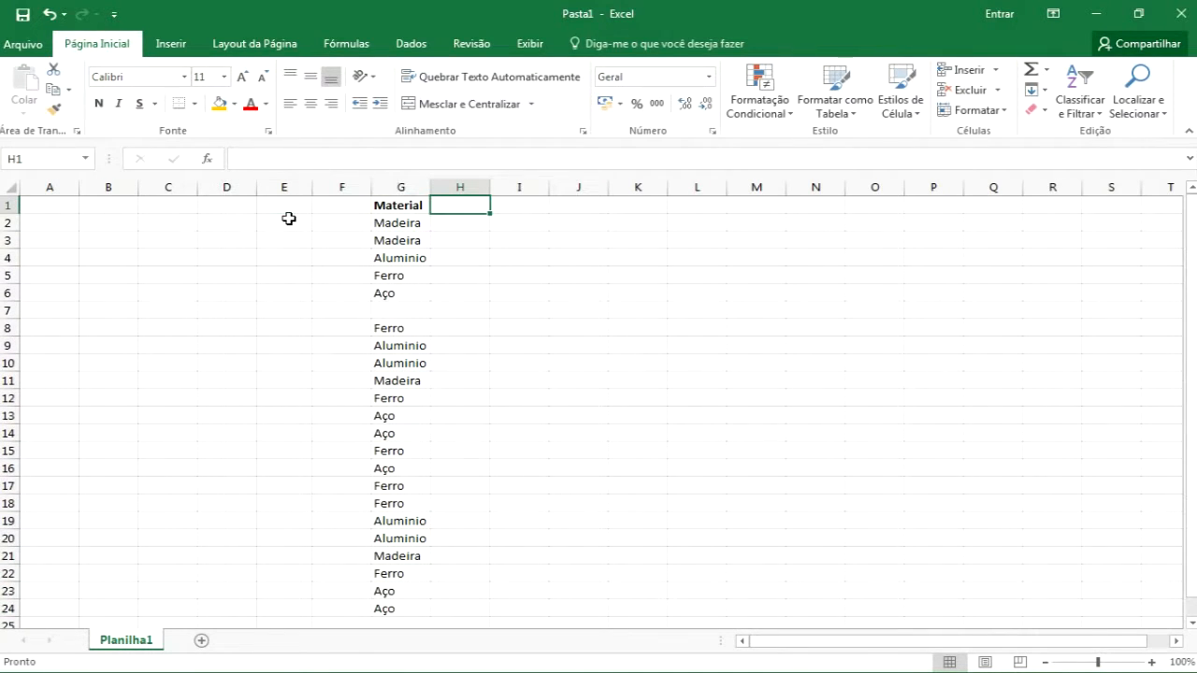
key("ctrl+shift+Right")
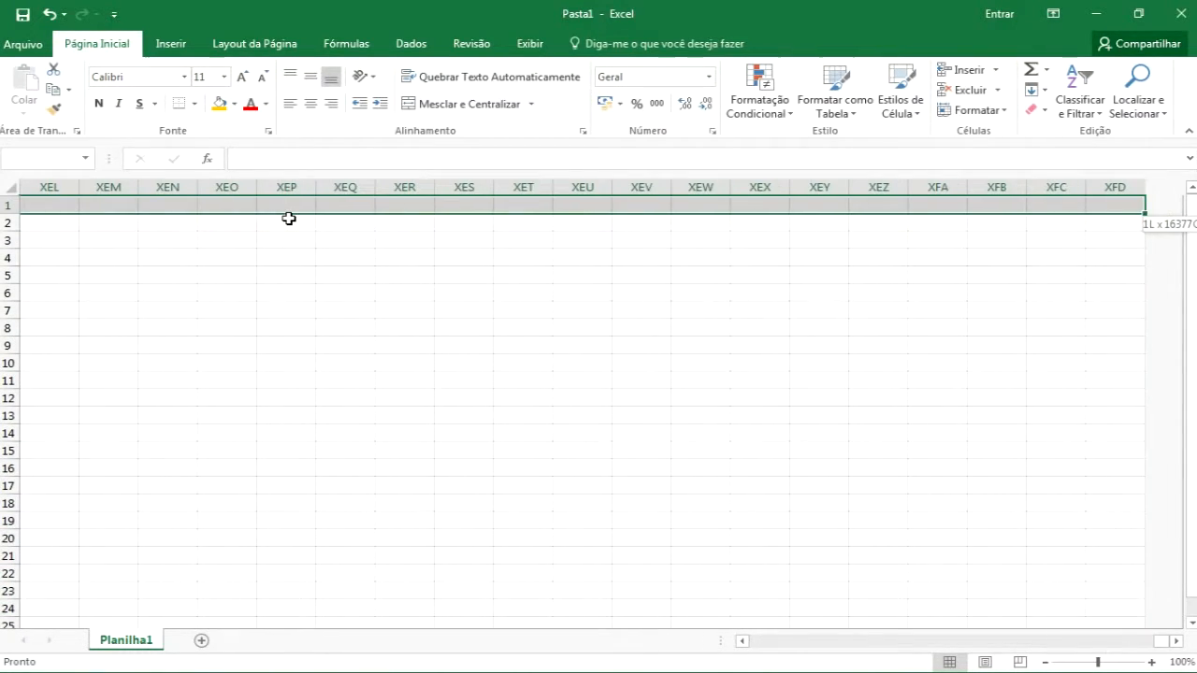
key("ctrl+Left")
key("Left")
key("Left")
key("Right")
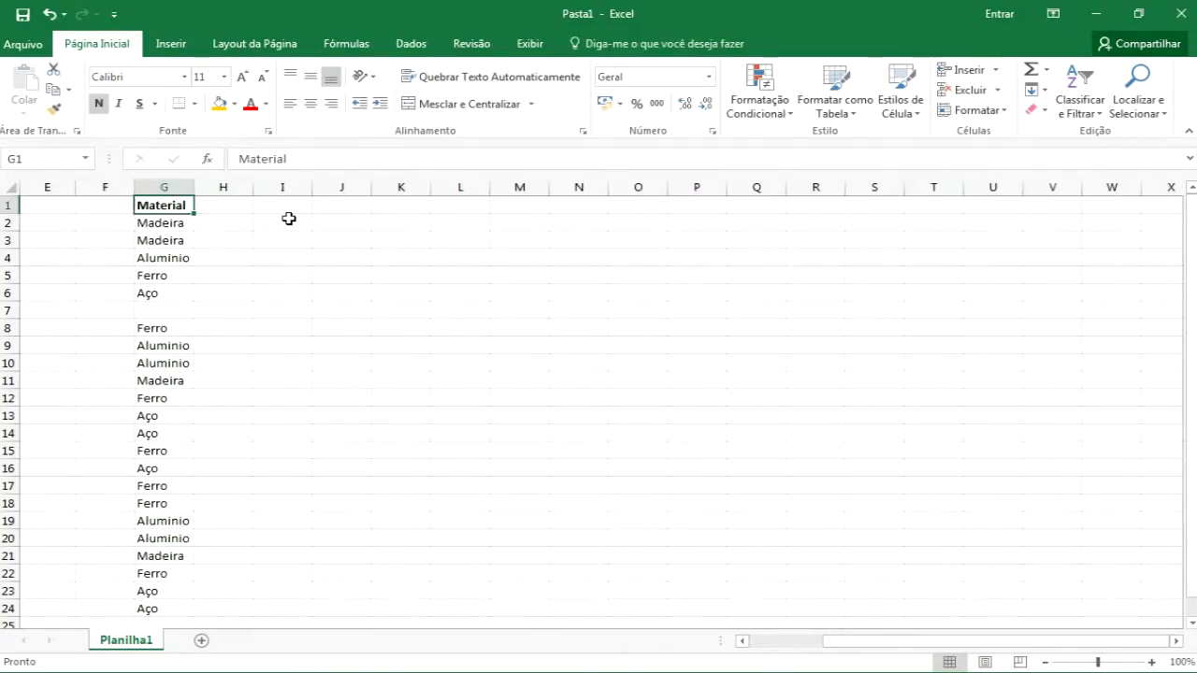
key("ctrl+shift+Left")
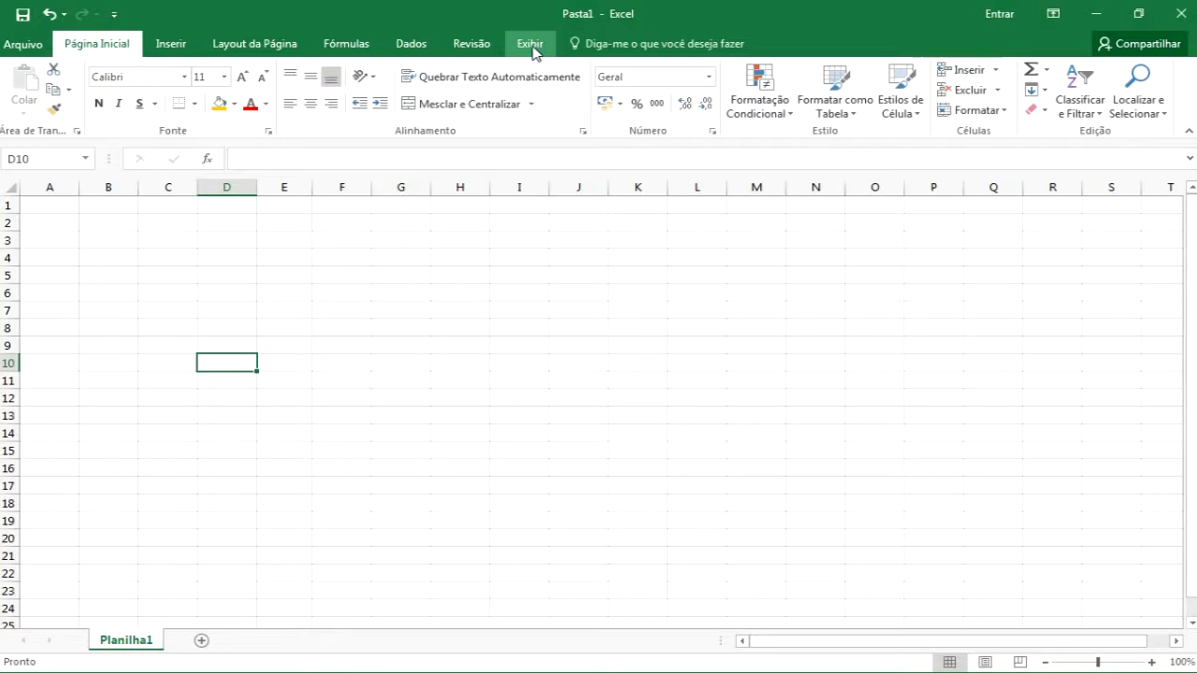
Draw a rounded rectangle about 2.78 cm tall and 10.9 cm wide over cells G4 to M8
left_click(530, 44)
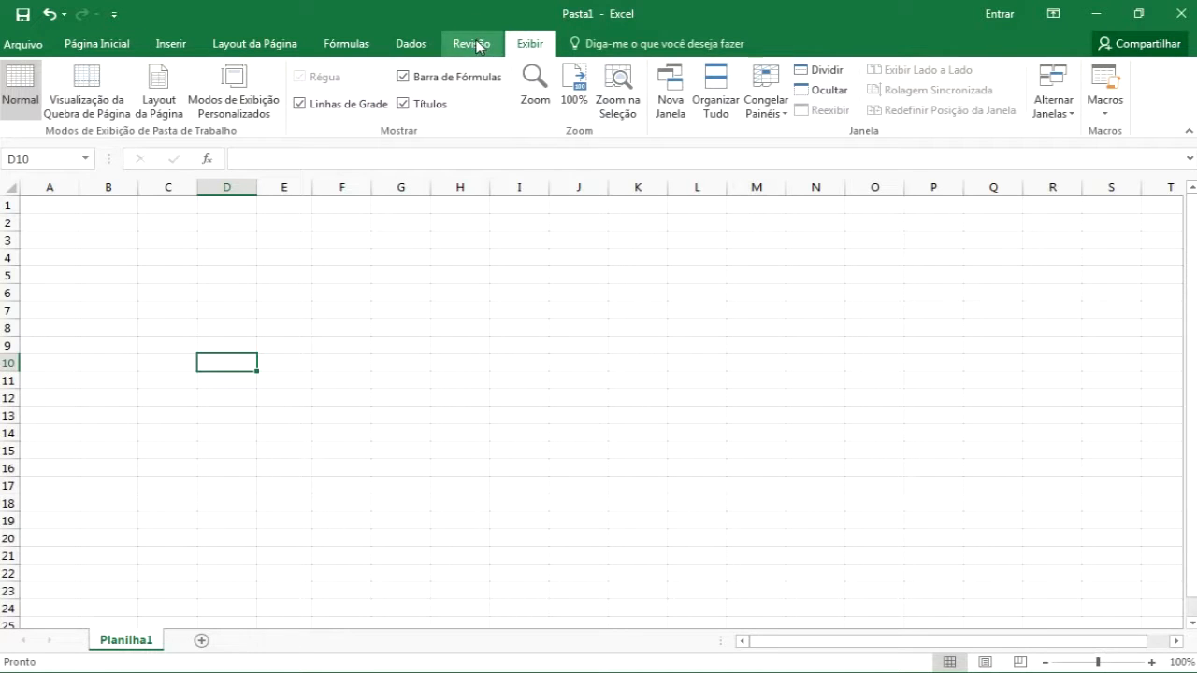
left_click(174, 49)
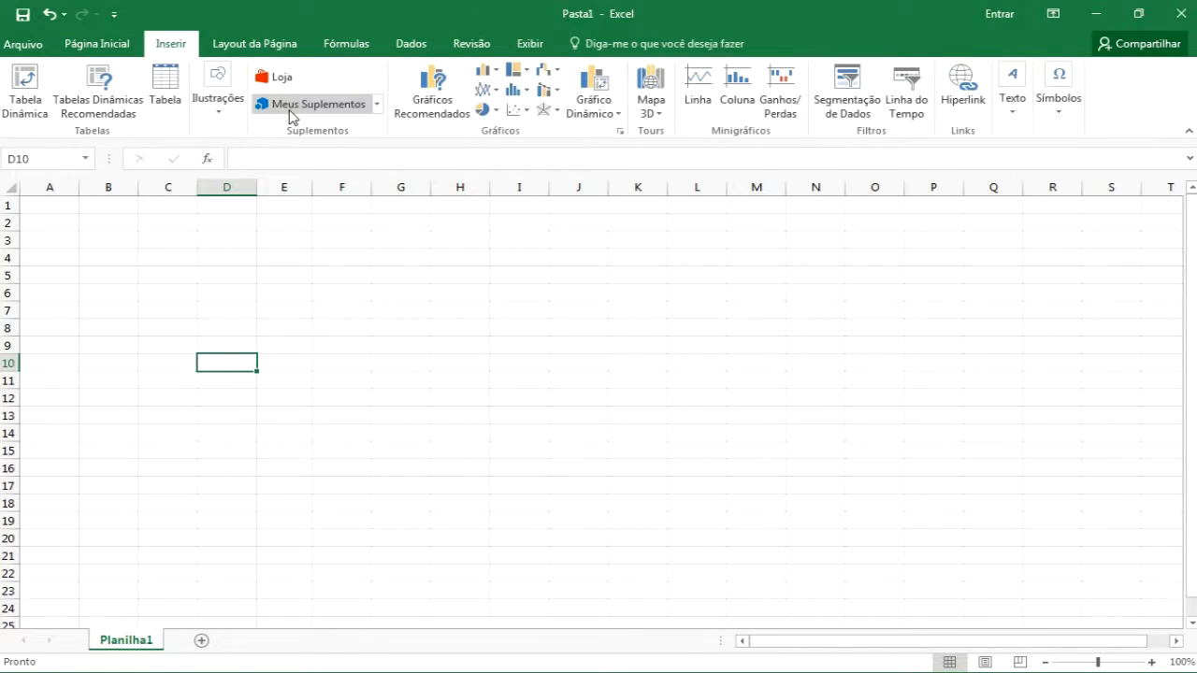
left_click(209, 105)
left_click(305, 164)
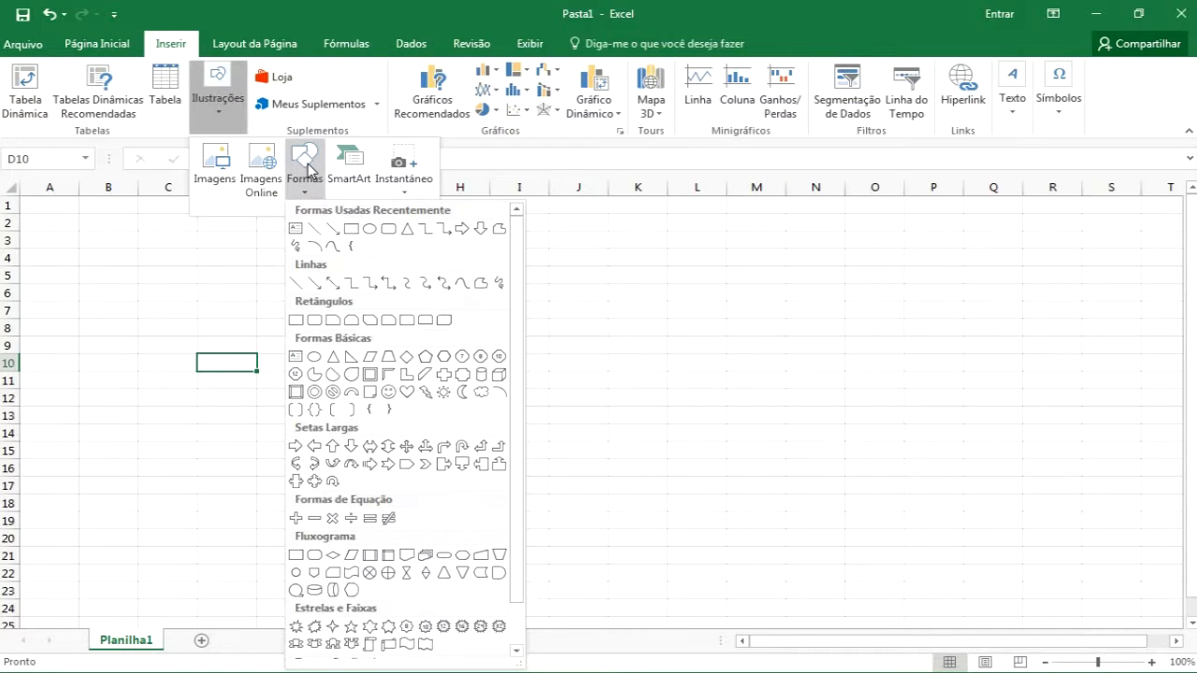
left_click(389, 228)
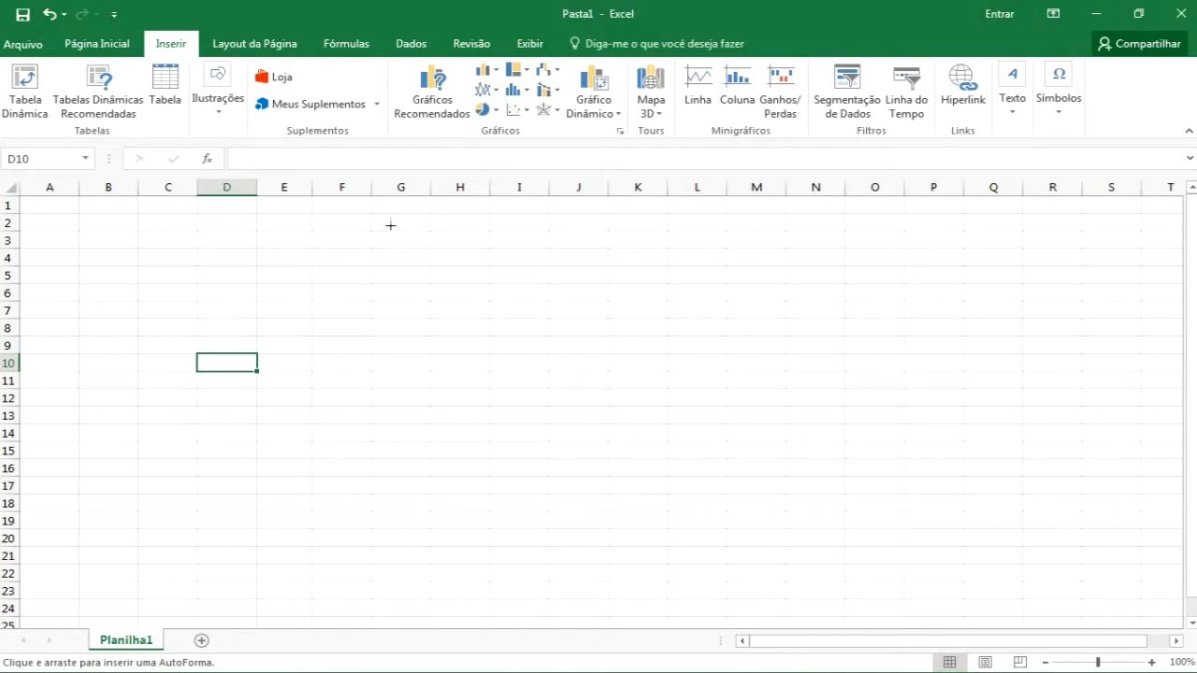
left_click_drag(386, 251, 764, 337)
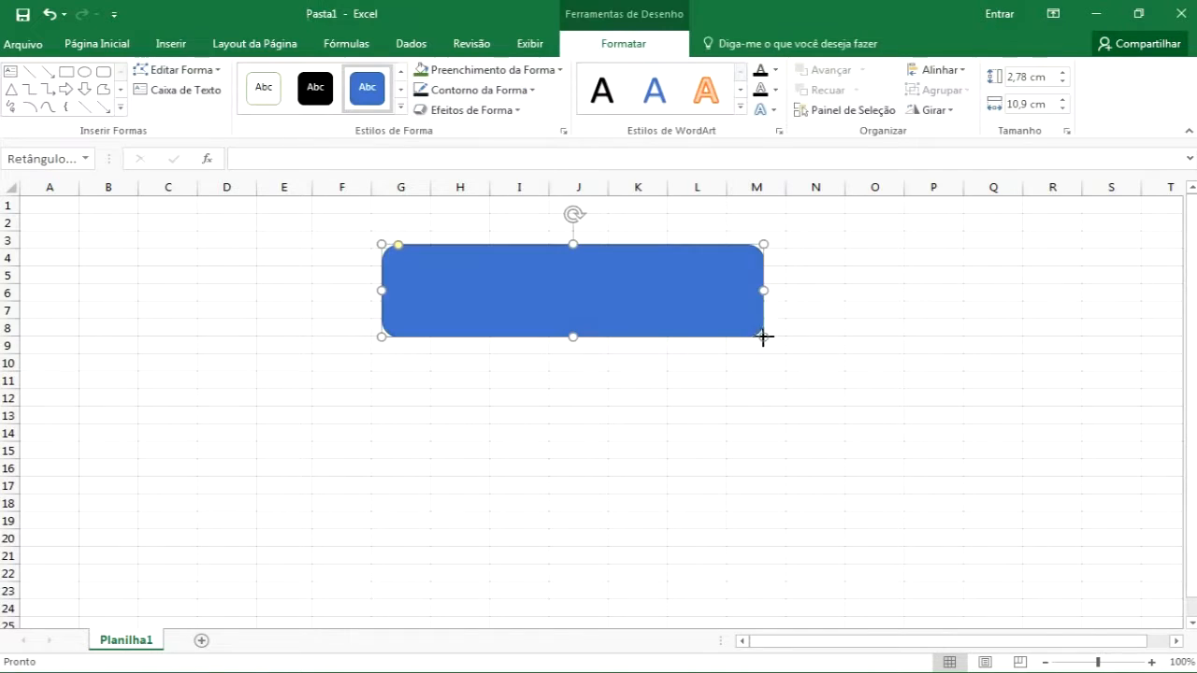
Fill the rectangle with a dark-variation blue gradient
left_click(558, 71)
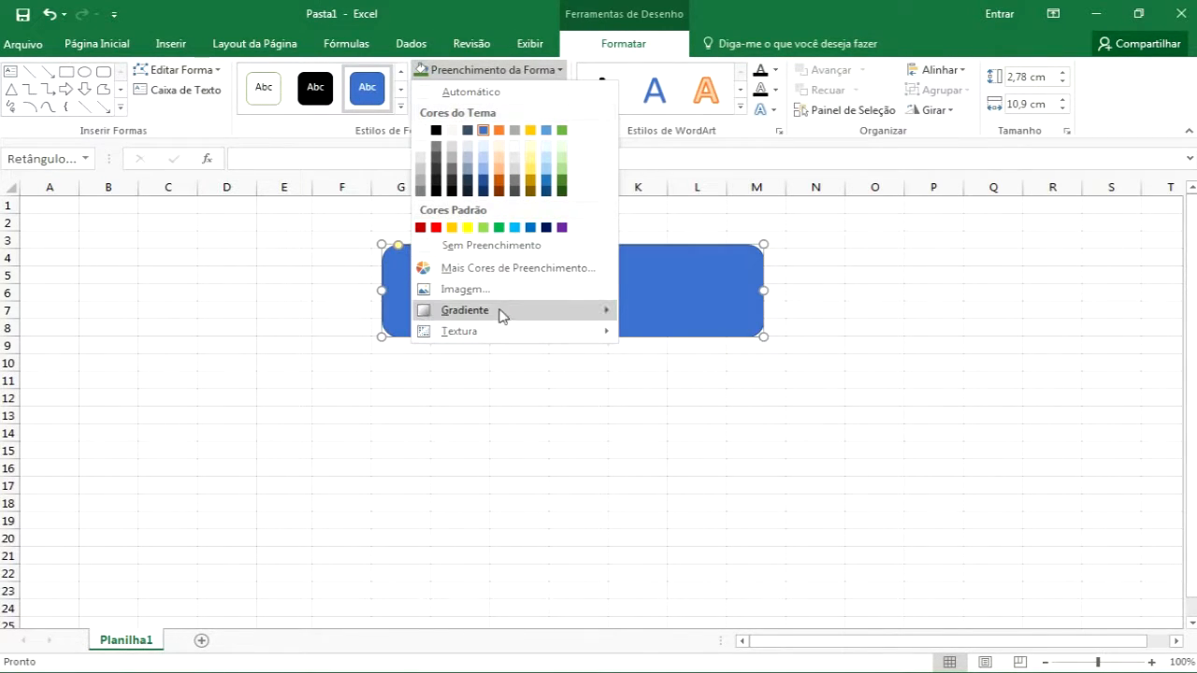
mouse_move(501, 316)
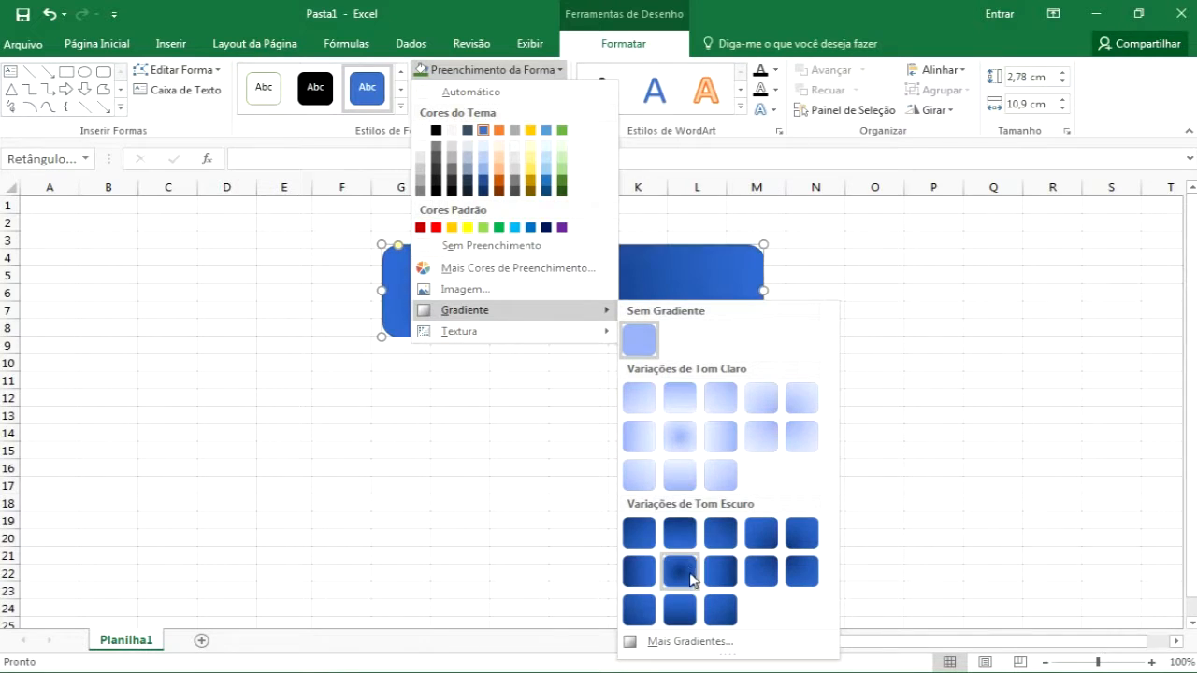
left_click(641, 533)
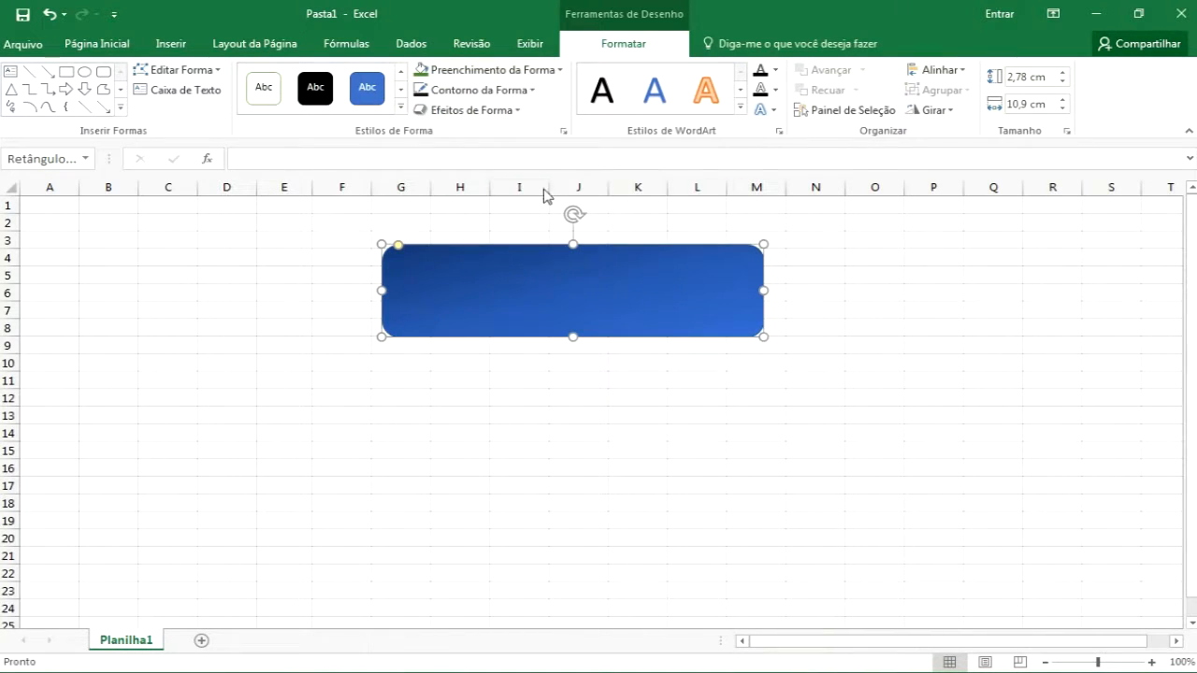
Apply a shape-effect preset and a reflection variation to the rectangle
left_click(509, 114)
mouse_move(488, 155)
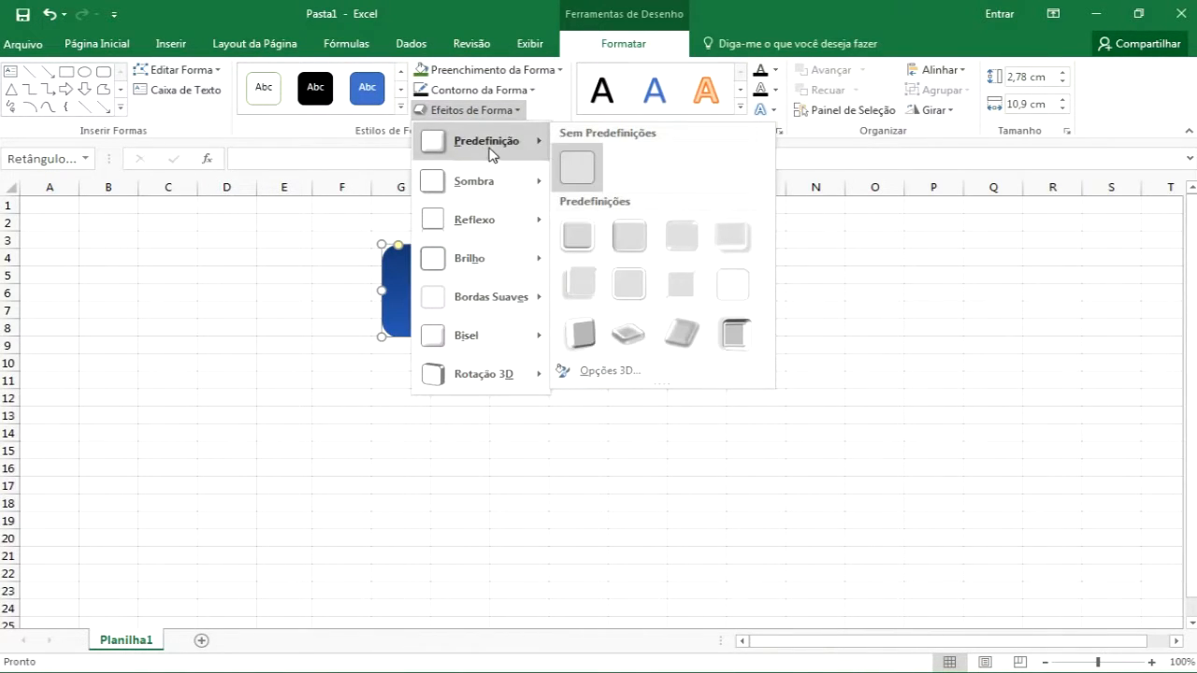
left_click(626, 239)
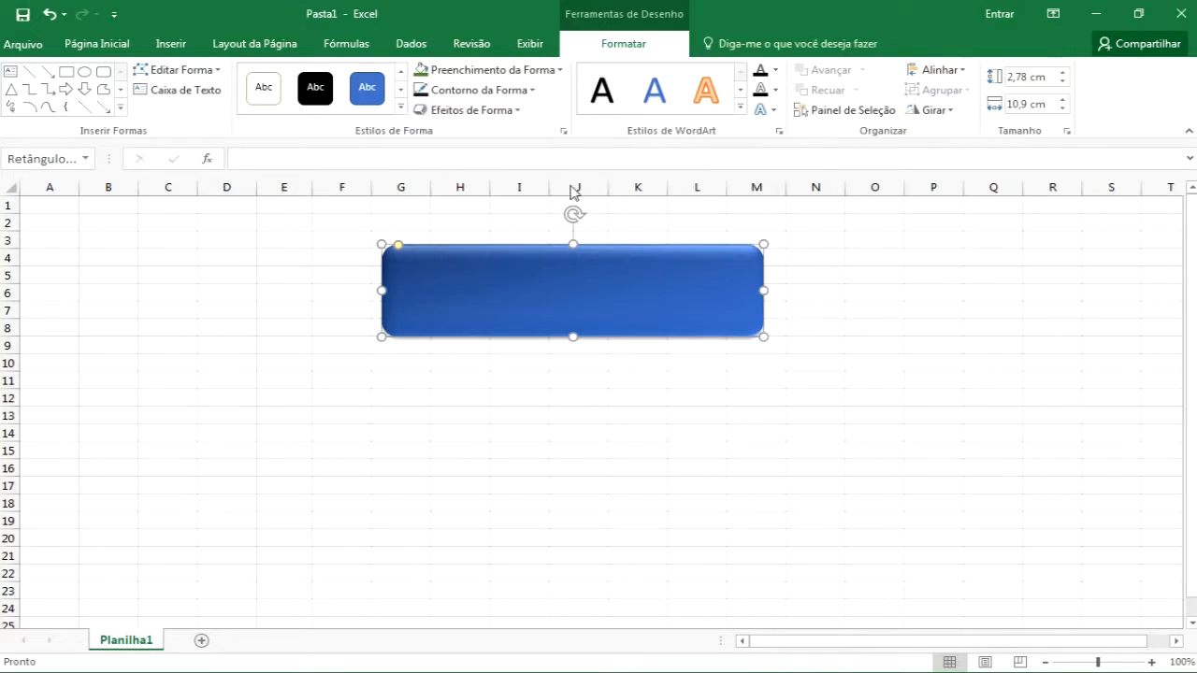
left_click(519, 110)
mouse_move(489, 221)
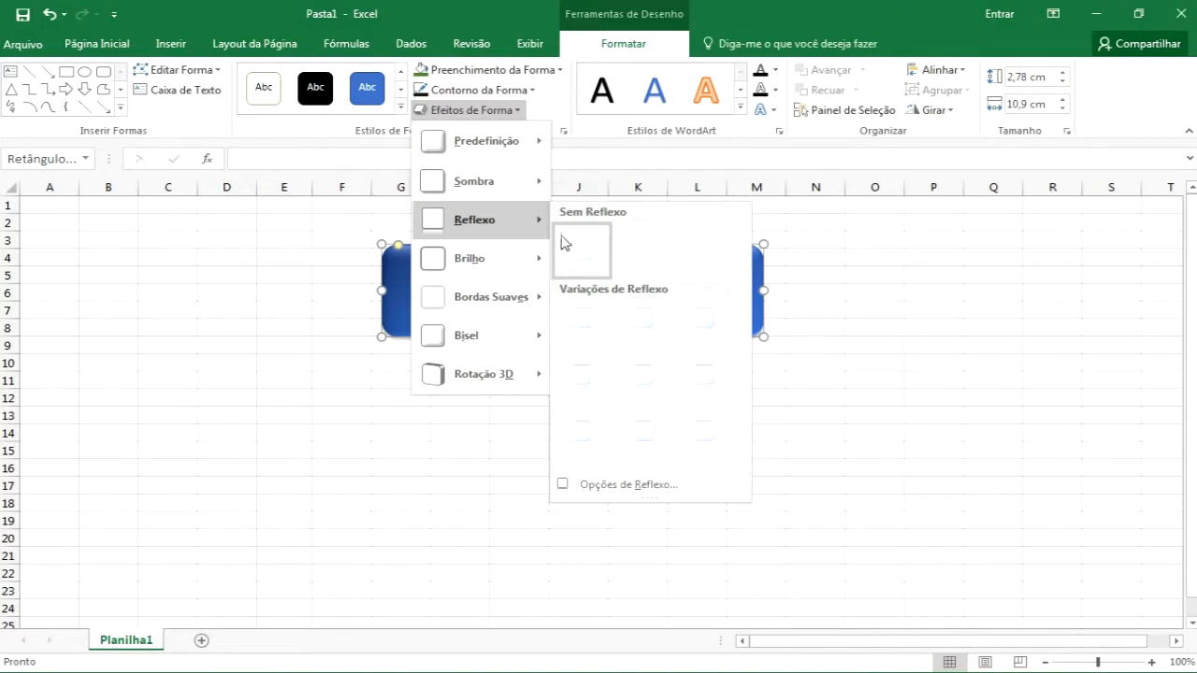
left_click(581, 332)
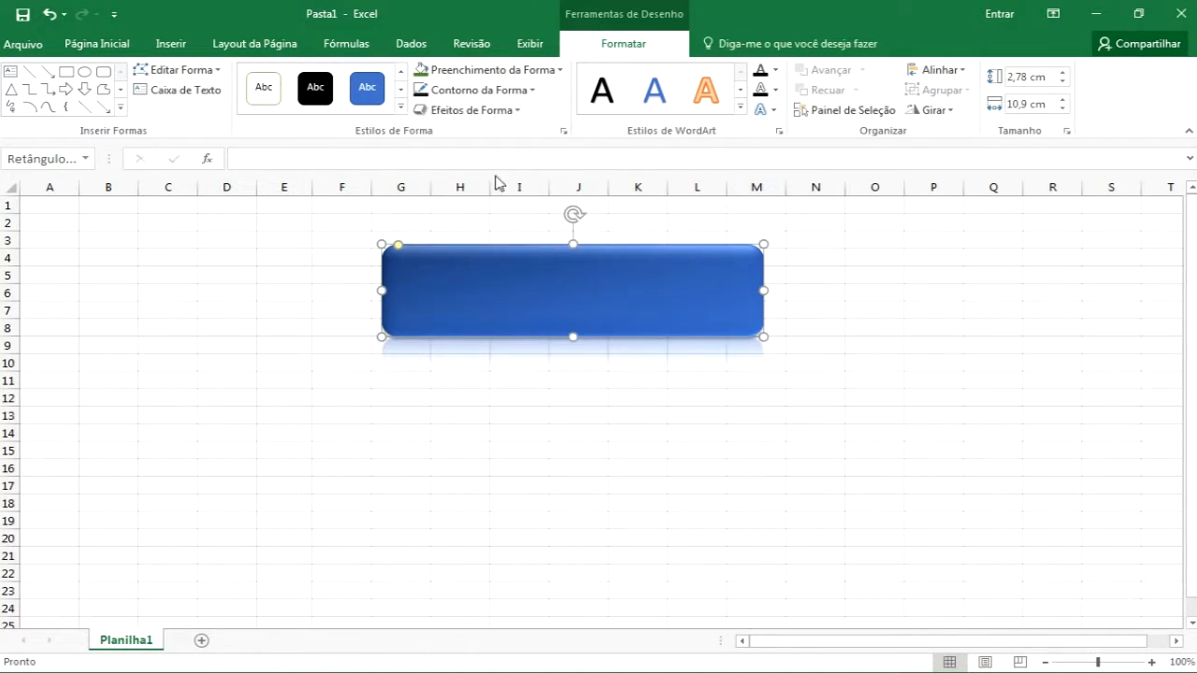
left_click(505, 112)
mouse_move(489, 197)
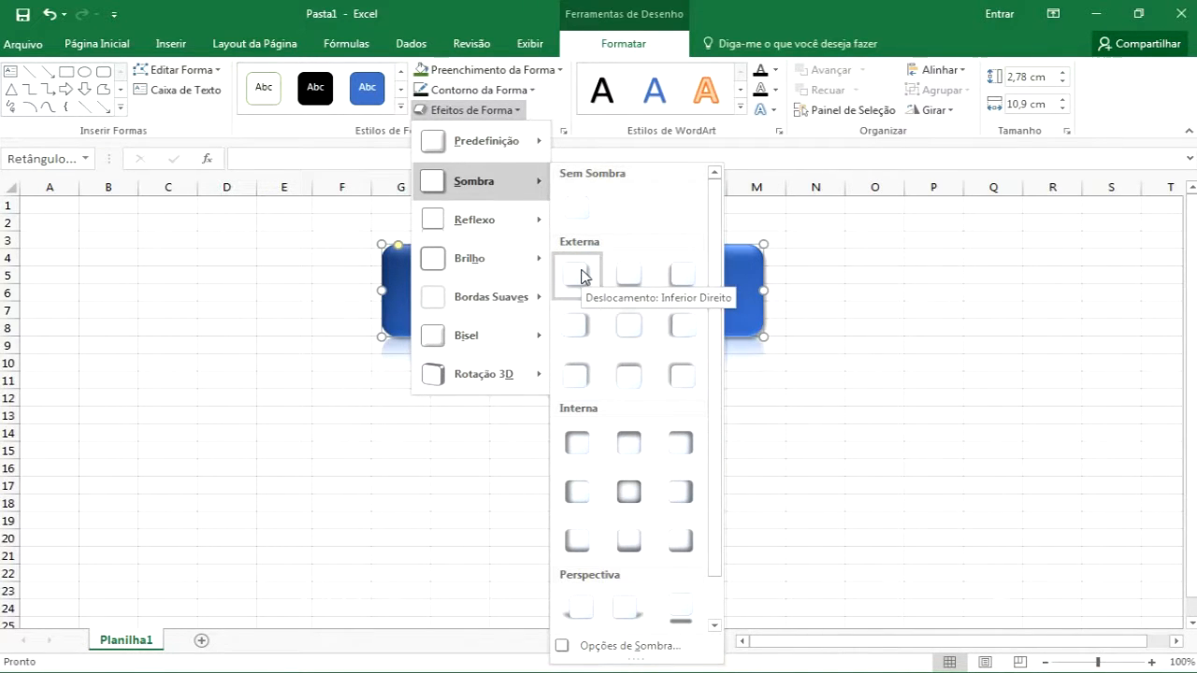
key("Escape")
key("Escape")
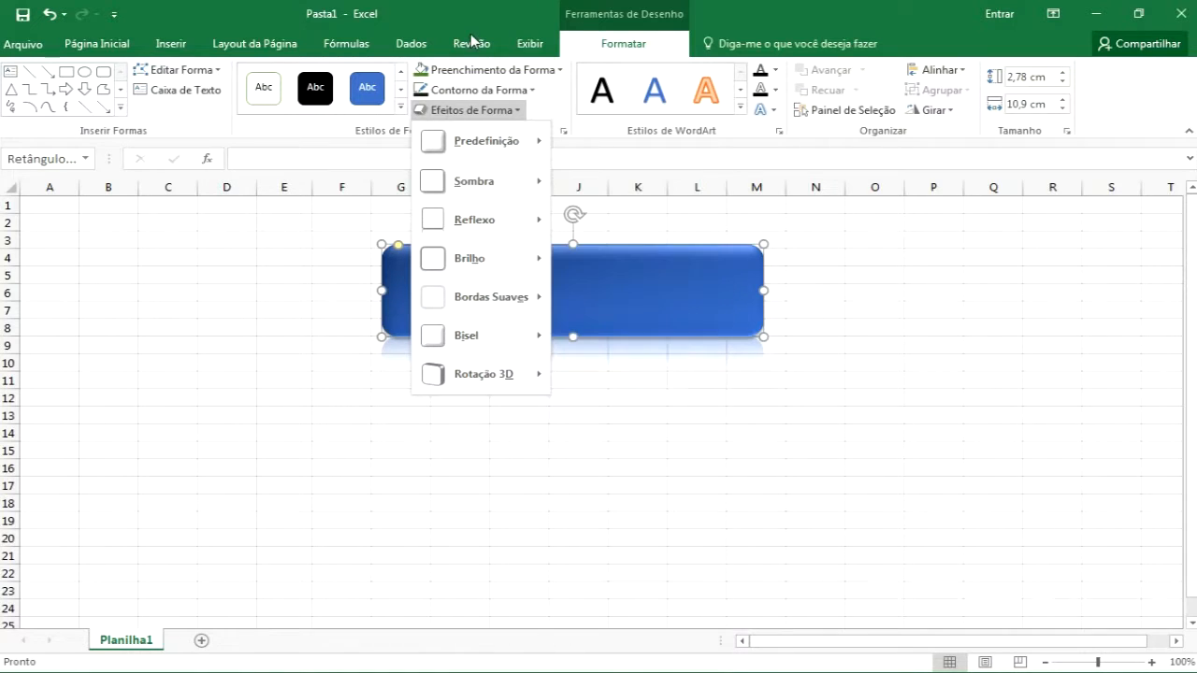
Set the rectangle's outline weight to 3 pt
left_click(505, 90)
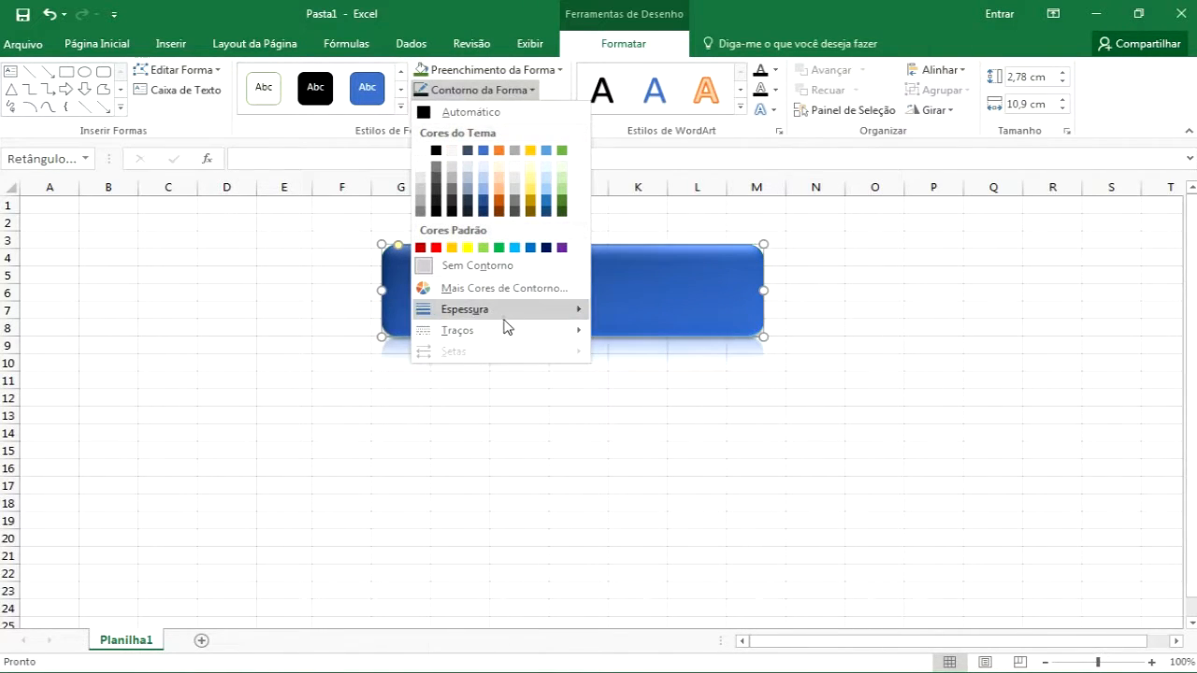
mouse_move(508, 313)
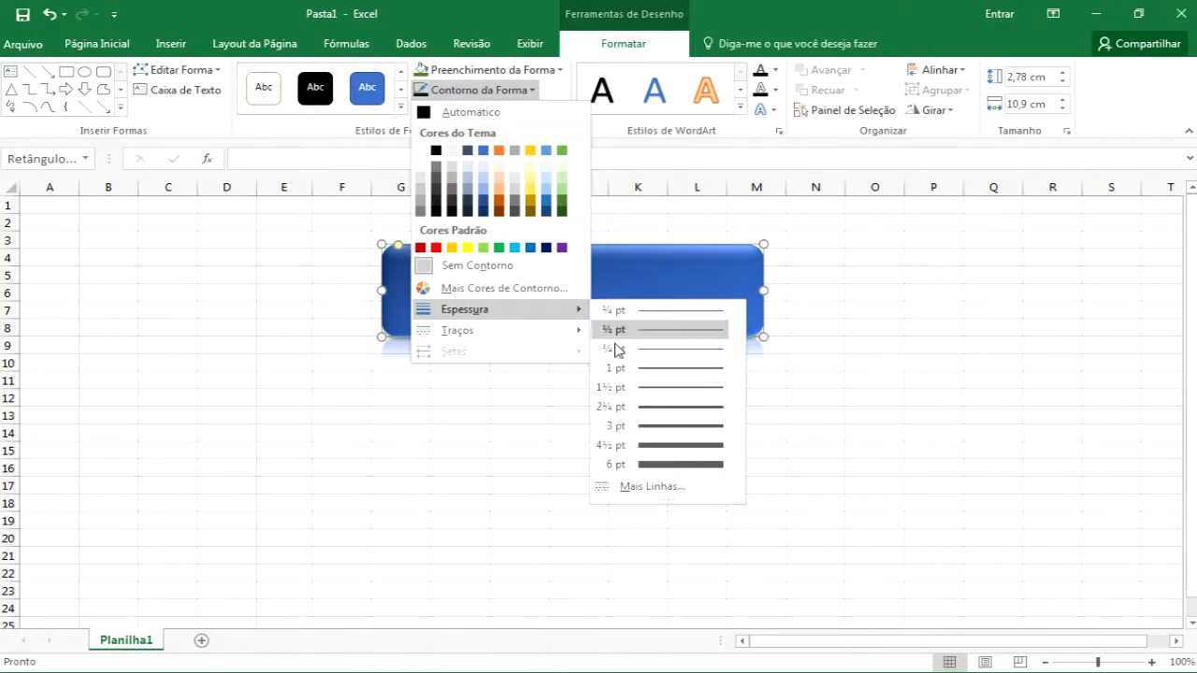
left_click(649, 426)
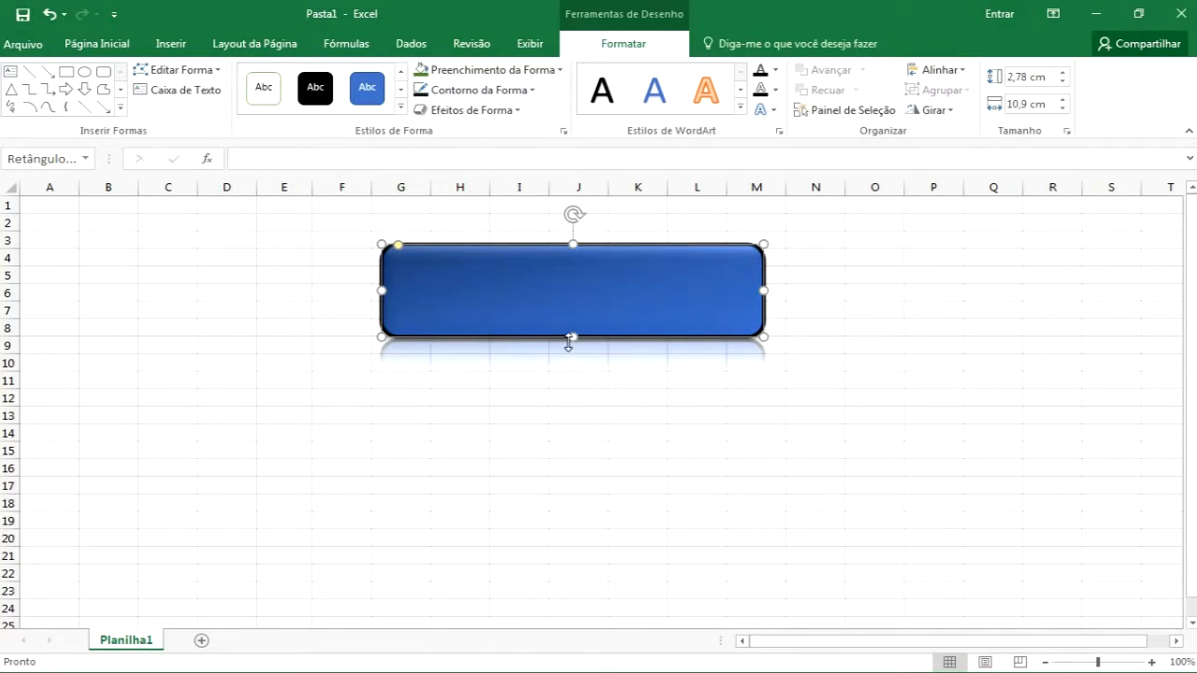
Type Live Brain Tutoriais into the rectangle and align the text to the vertical middle
type("Live Brain Tutoriais")
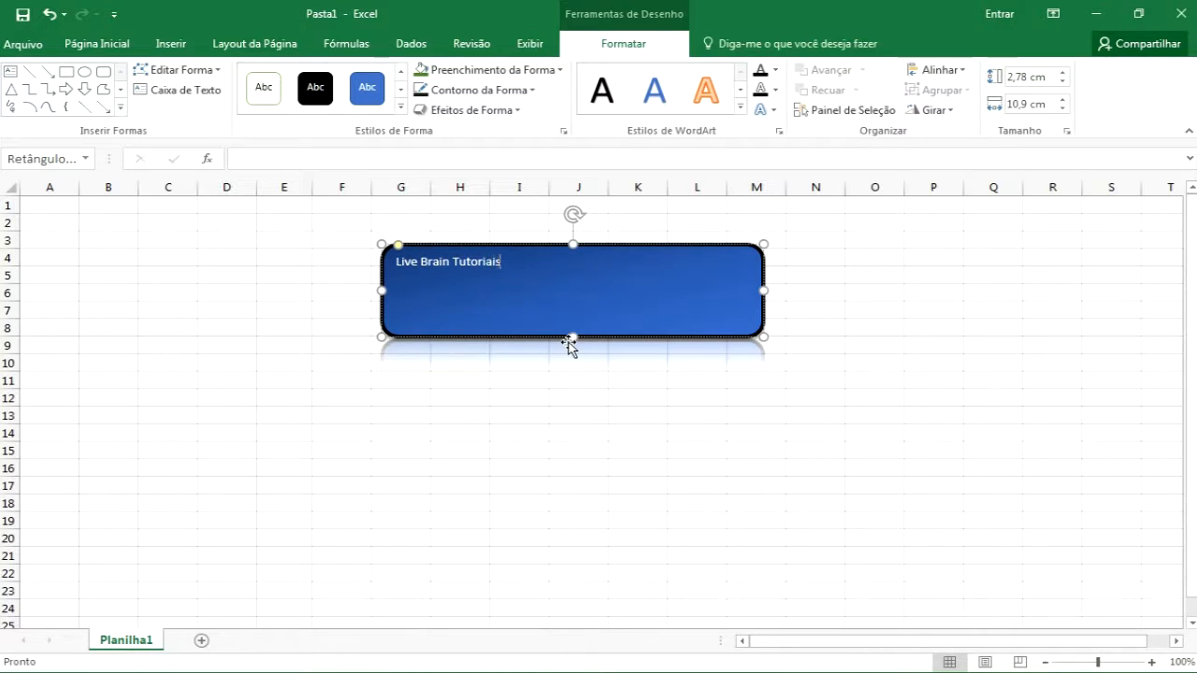
left_click(559, 345)
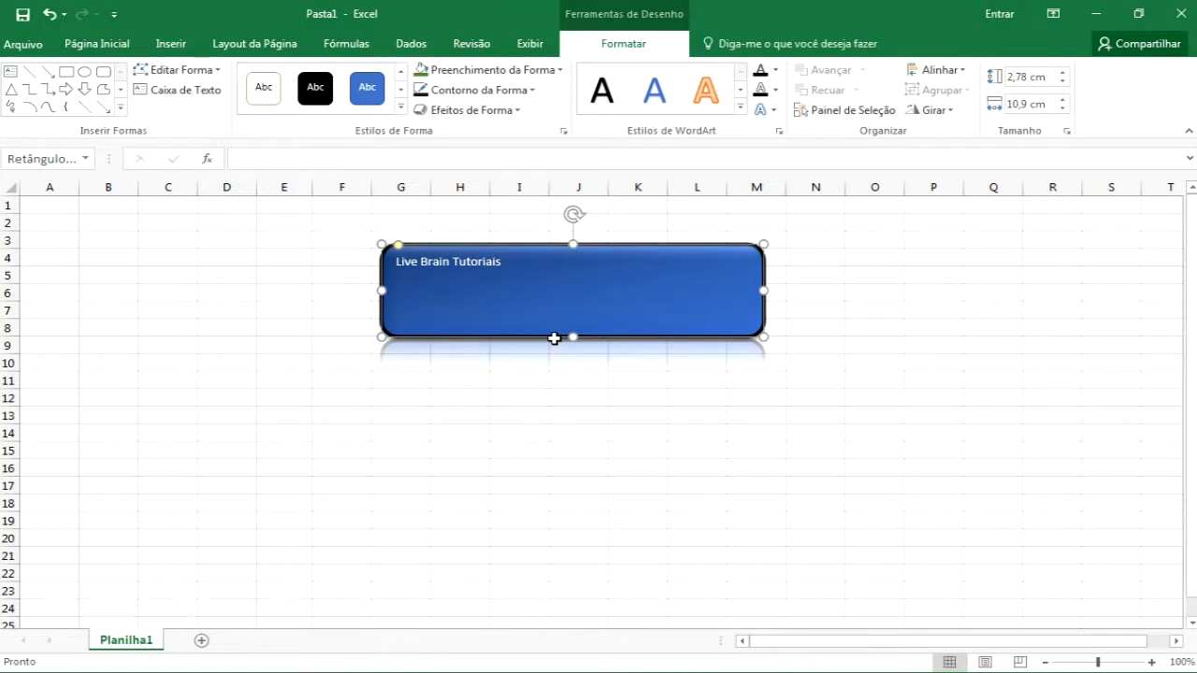
left_click(120, 45)
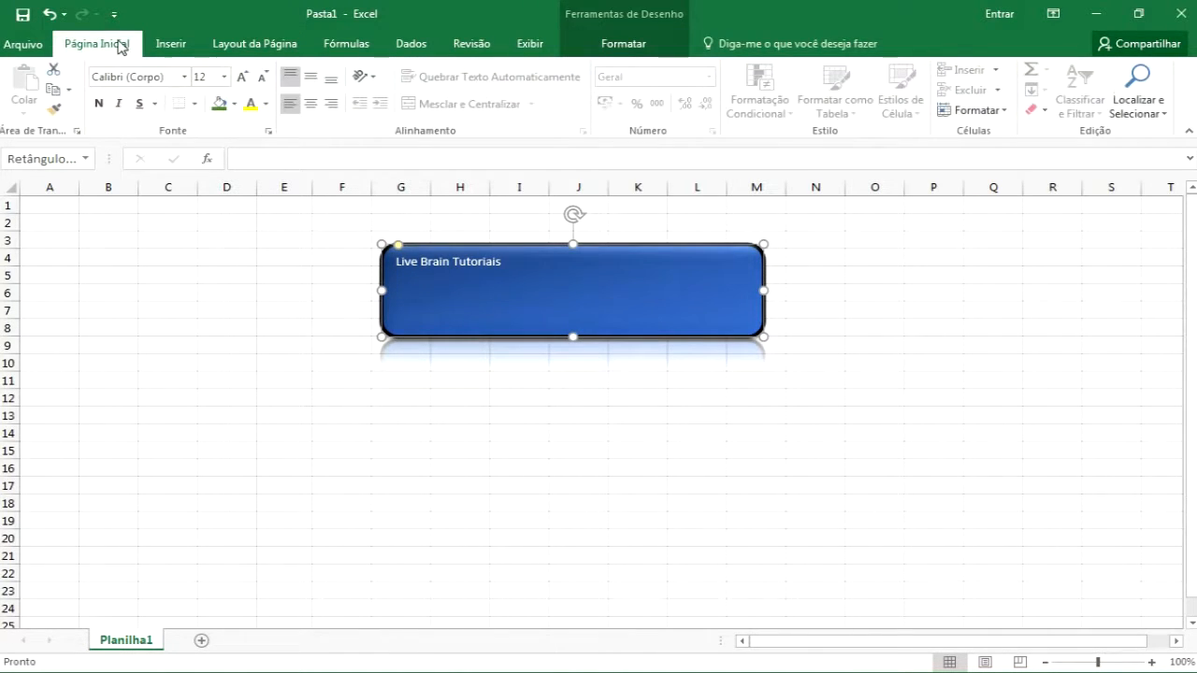
left_click(310, 77)
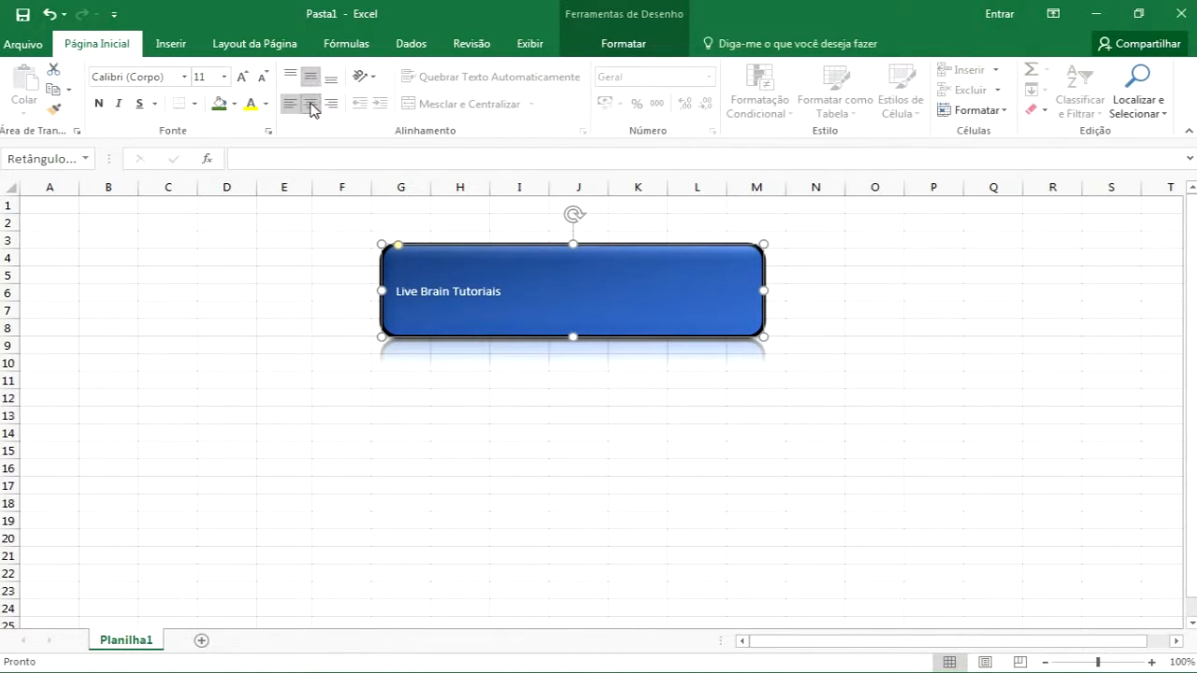
Format the rectangle's text as horizontally centred, bold and 32 pt, then deselect the shape
left_click(312, 106)
left_click(242, 76)
left_click(242, 76)
left_click(243, 77)
left_click(242, 77)
left_click(243, 76)
left_click(242, 77)
left_click(243, 76)
left_click(242, 76)
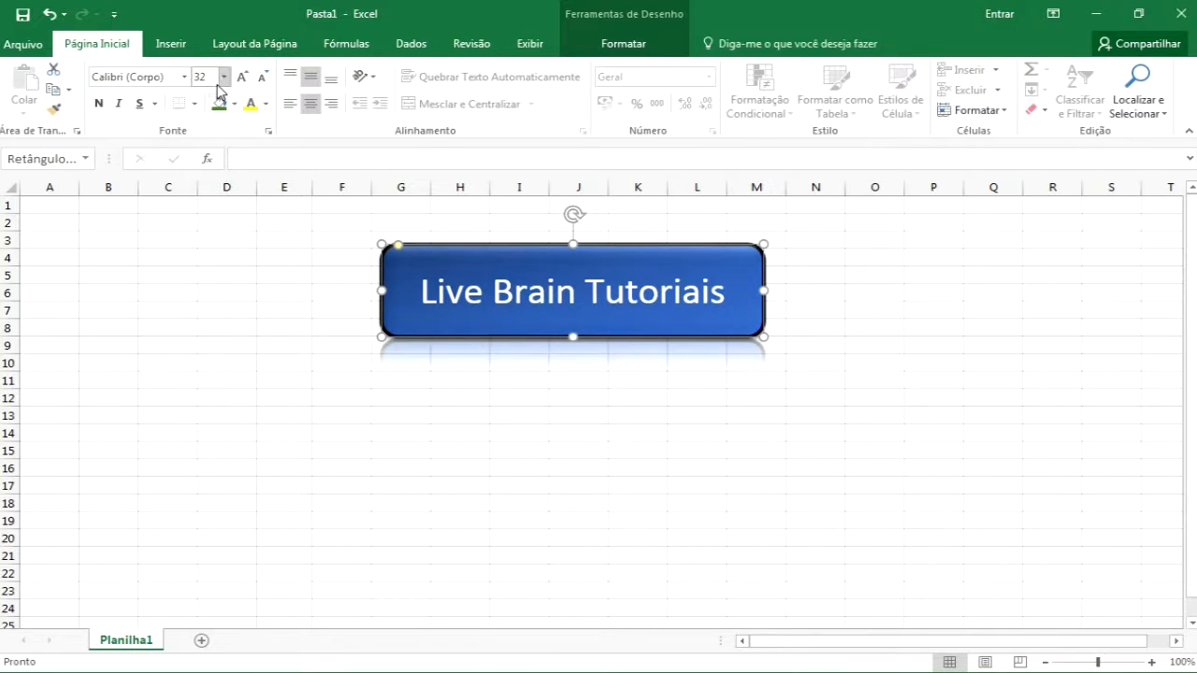
left_click(98, 103)
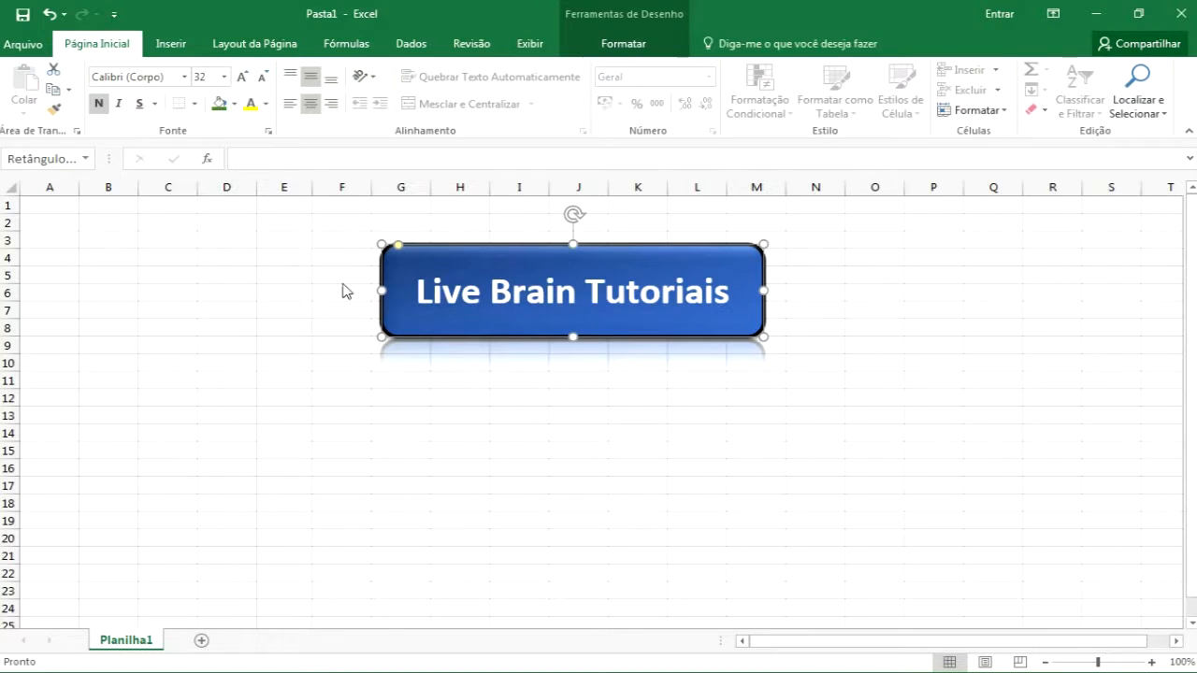
left_click(417, 412)
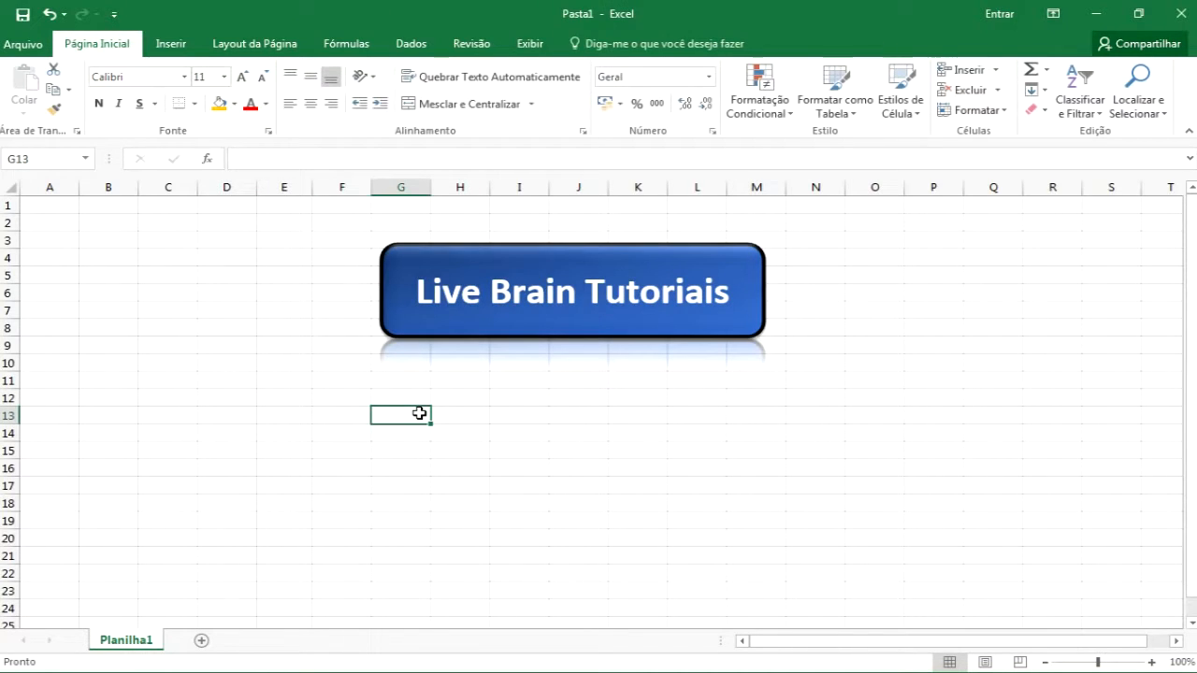
left_click(581, 285)
left_click(929, 322)
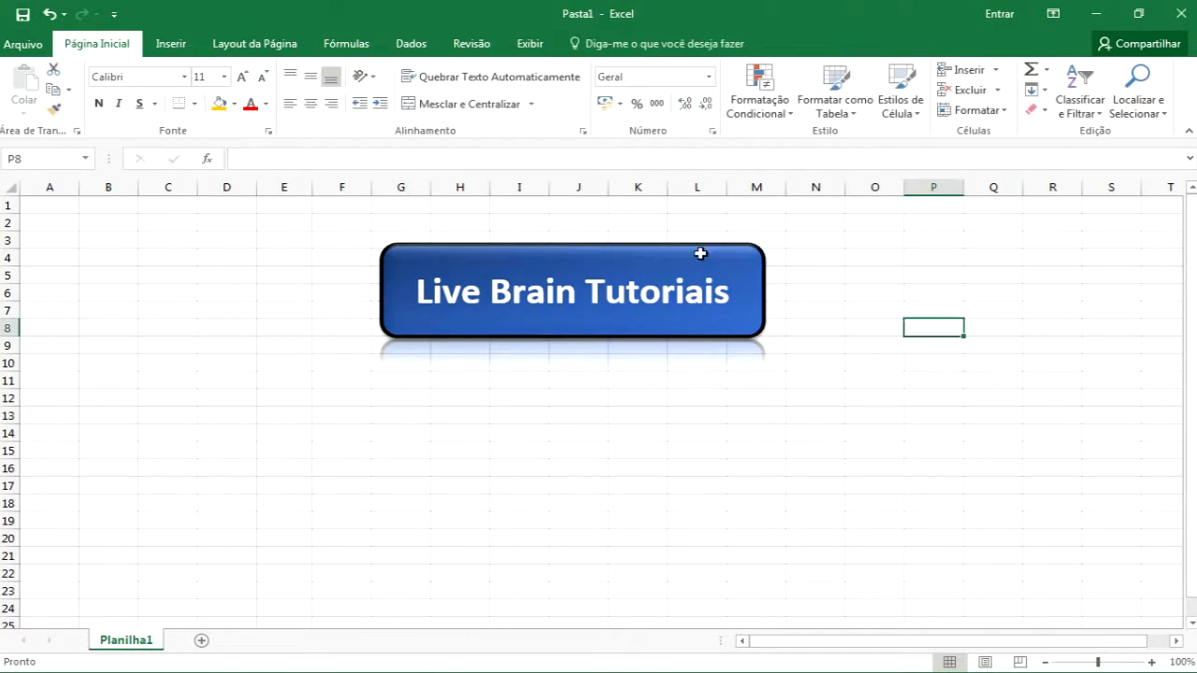
Try changing the rectangle to a flowchart shape, then switch it back to a rounded rectangle
left_click(444, 252)
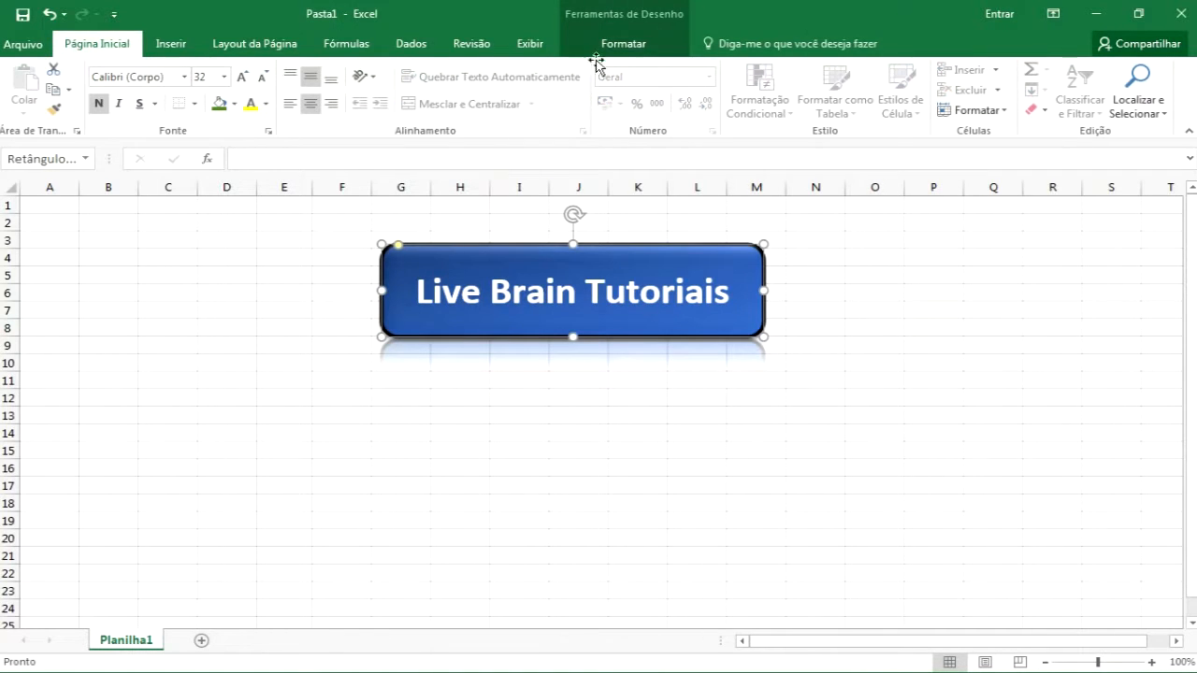
left_click(604, 47)
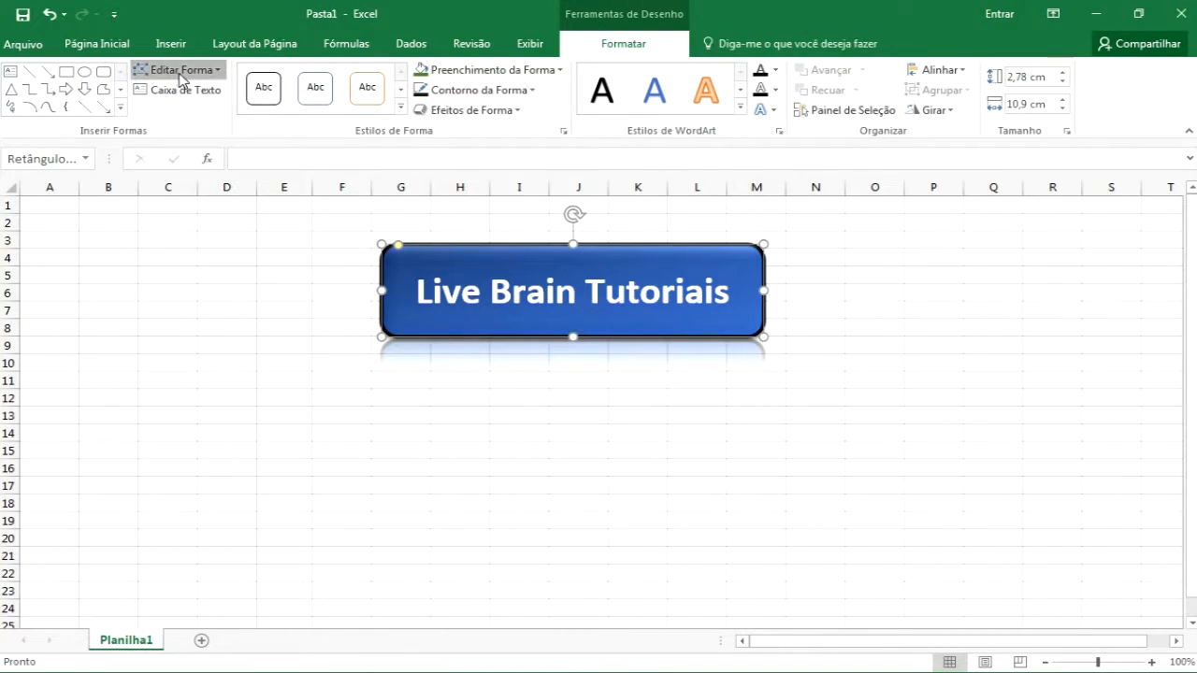
left_click(183, 71)
mouse_move(207, 101)
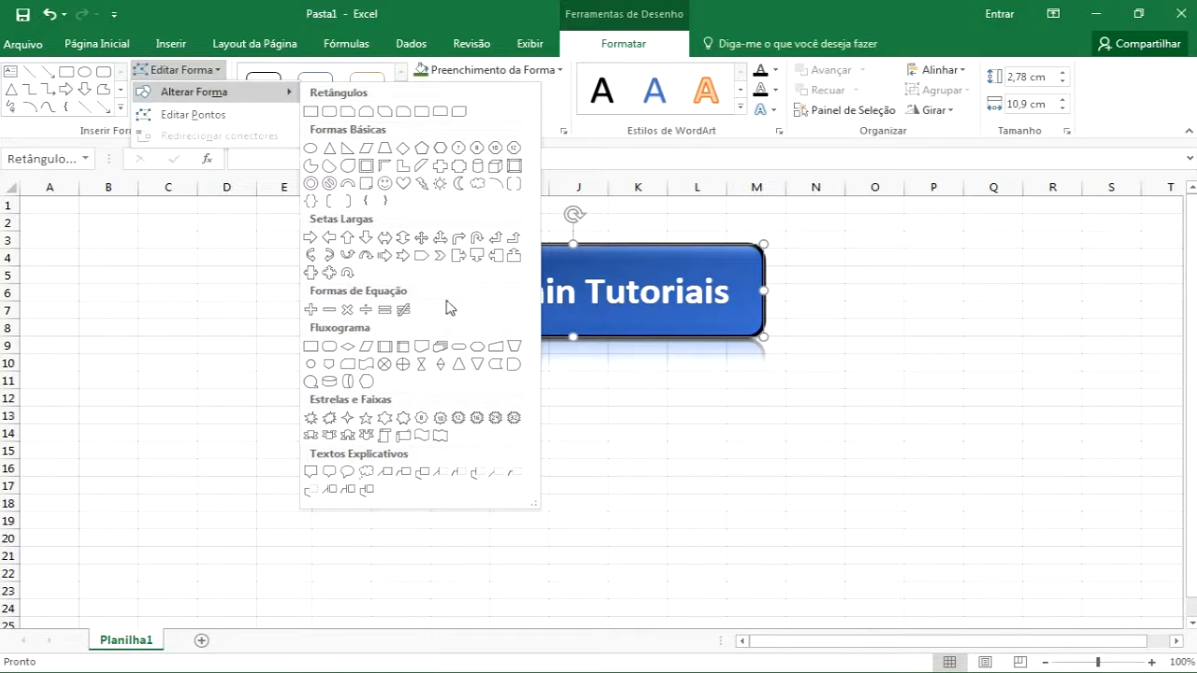
left_click(366, 364)
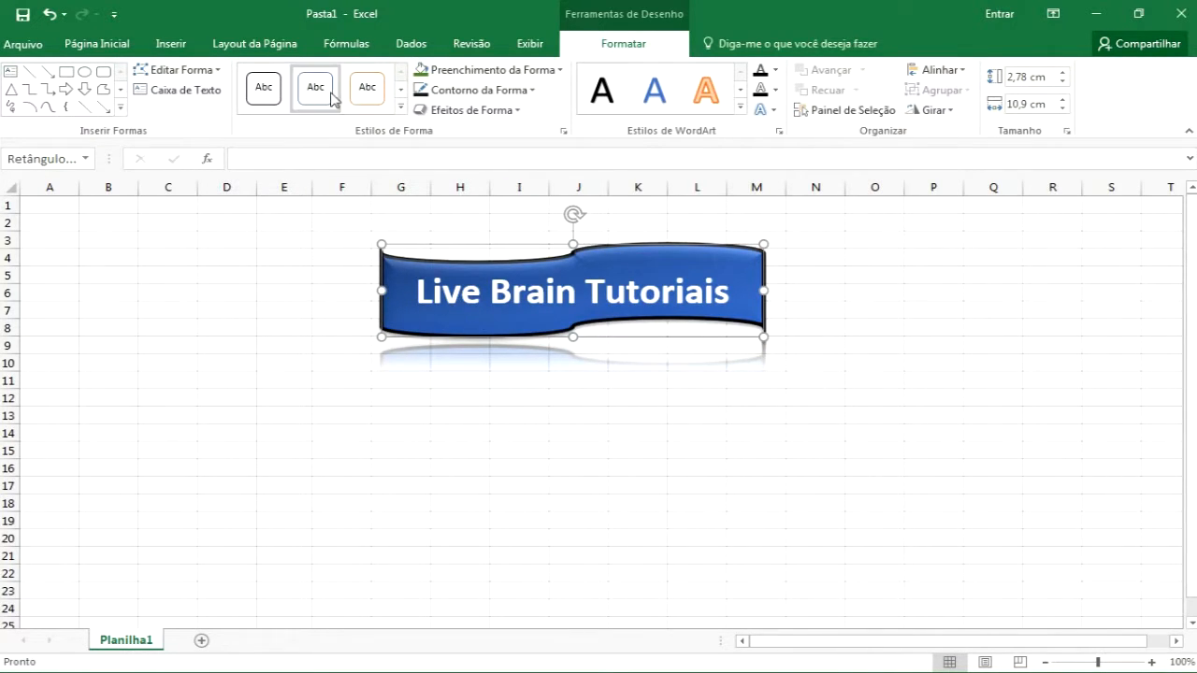
left_click(214, 71)
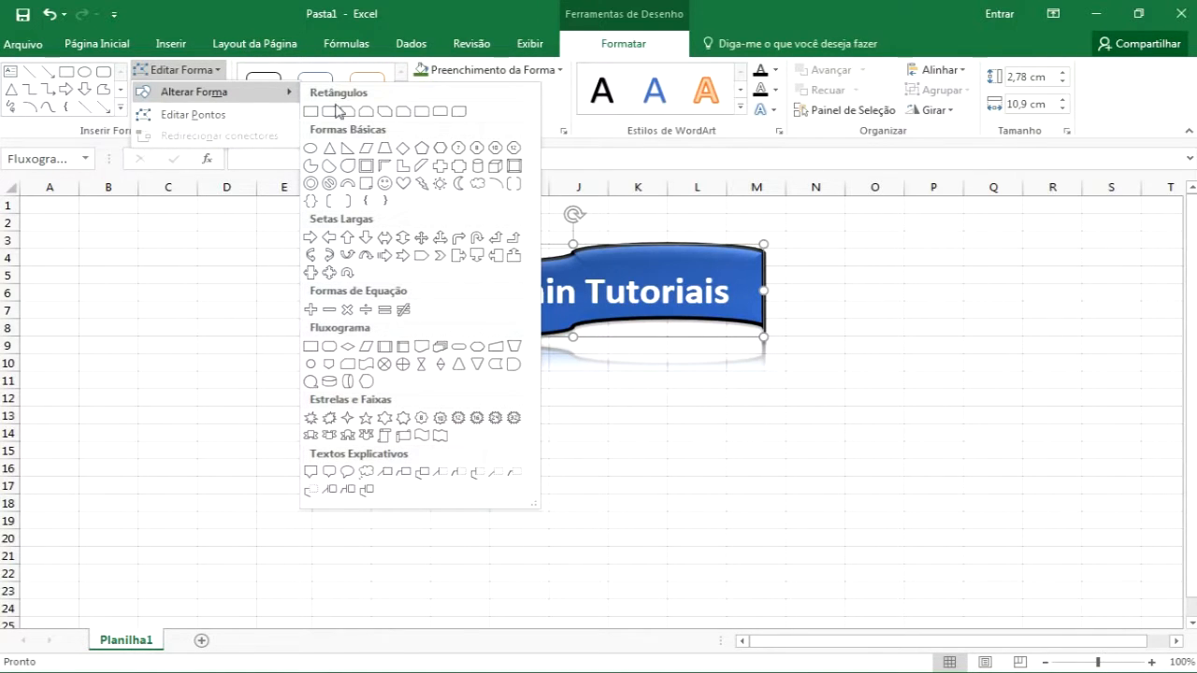
left_click(454, 115)
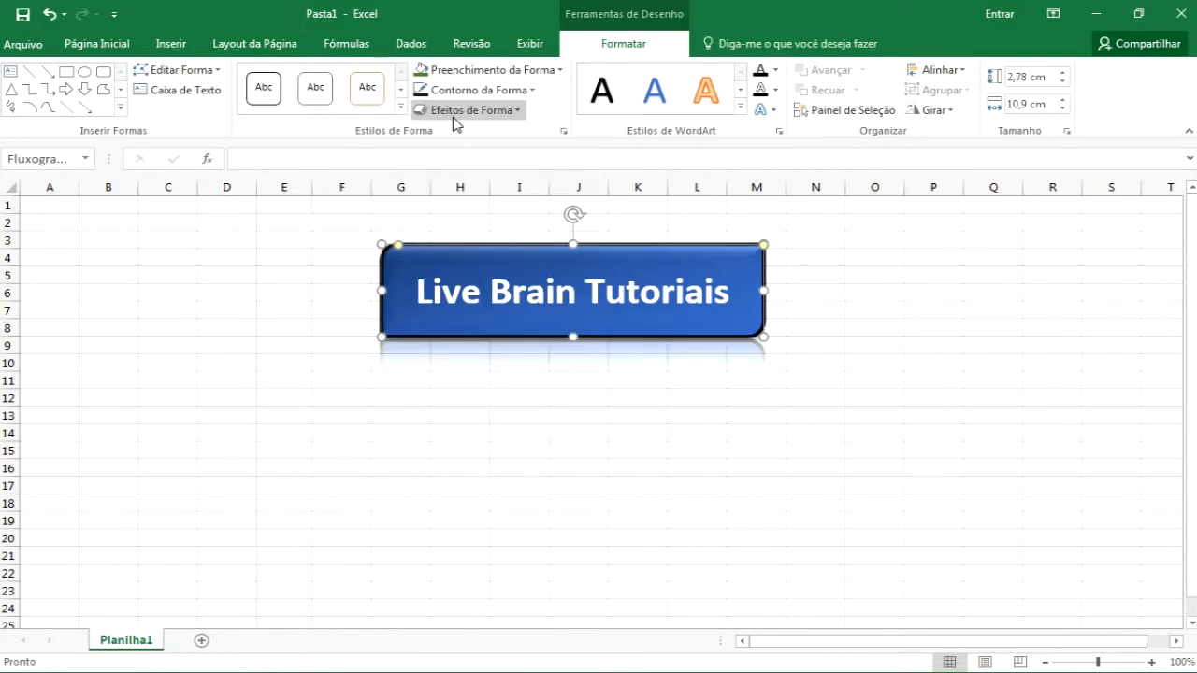
left_click(699, 218)
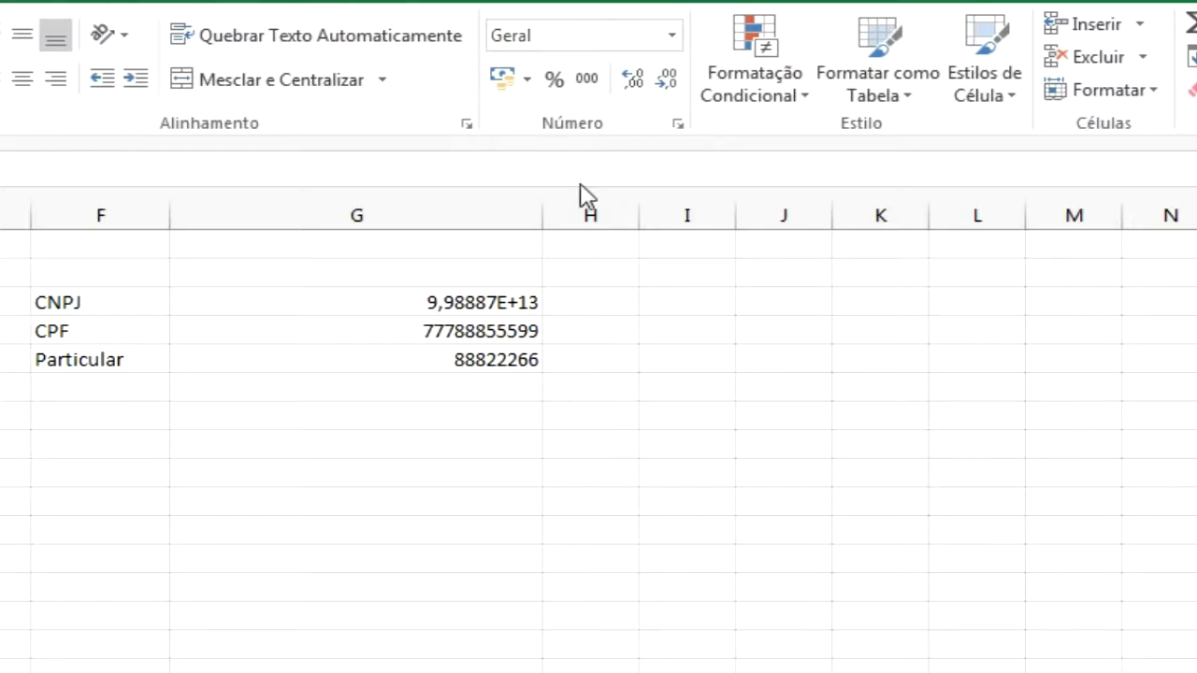
Enter 798798 in the empty G-column cell below the Particular row
left_click(672, 37)
left_click(673, 39)
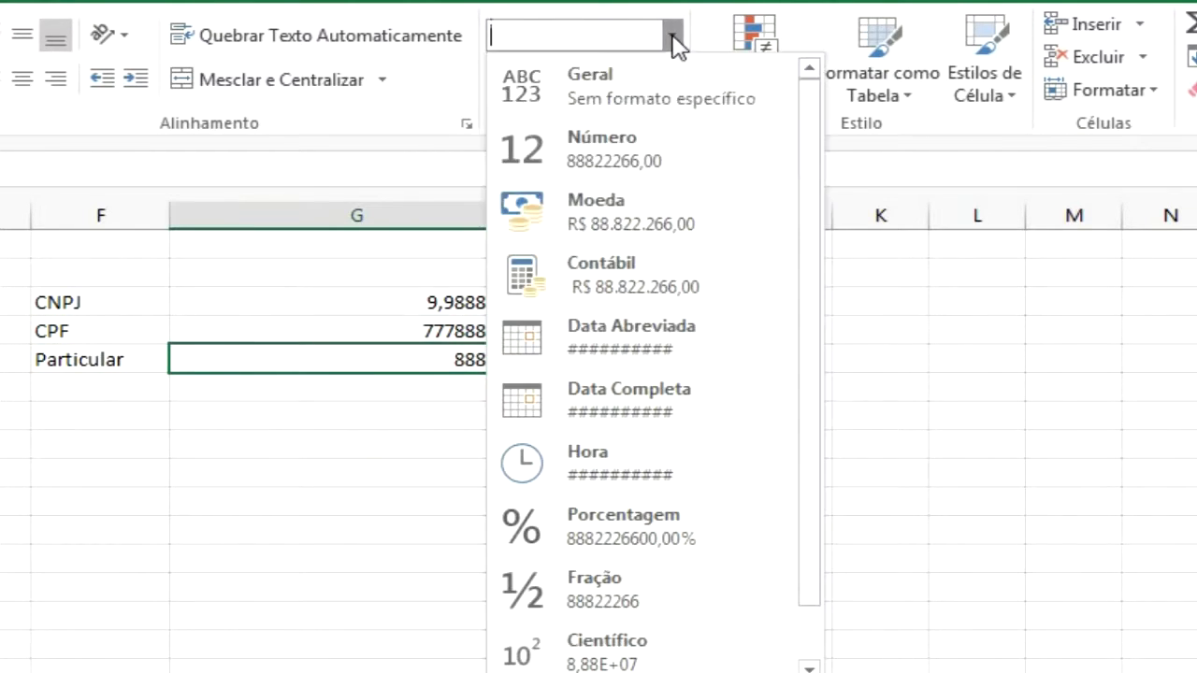
left_click(903, 402)
left_click(349, 438)
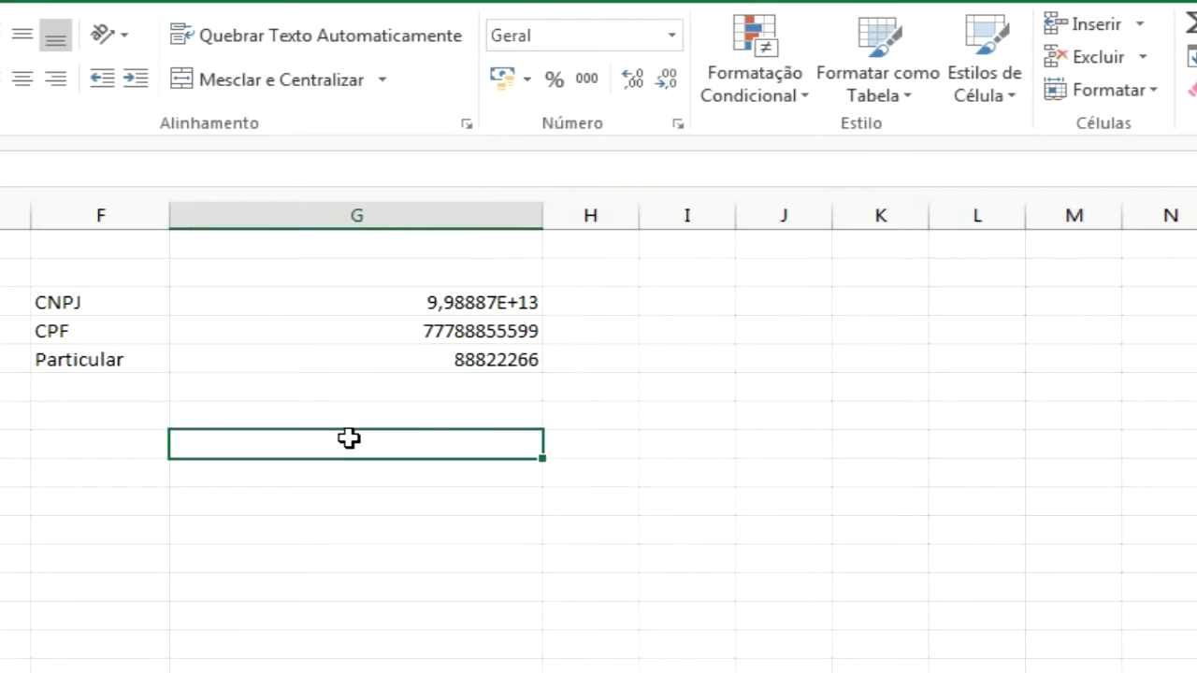
type("798798")
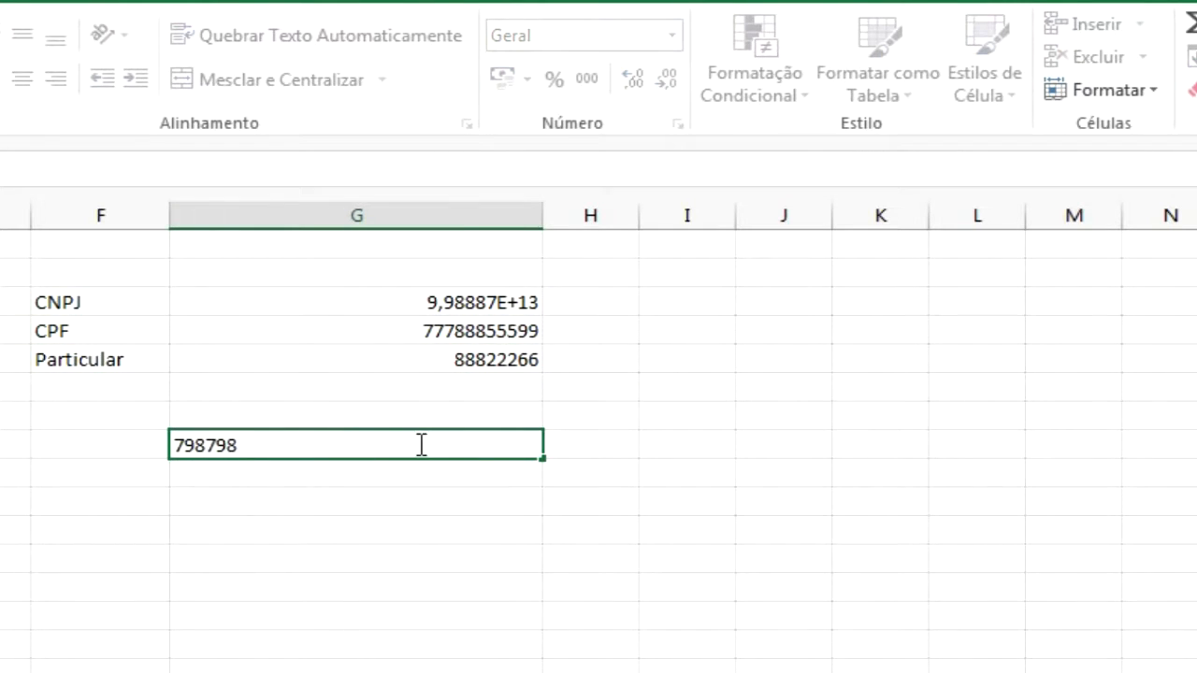
key("ctrl+Return")
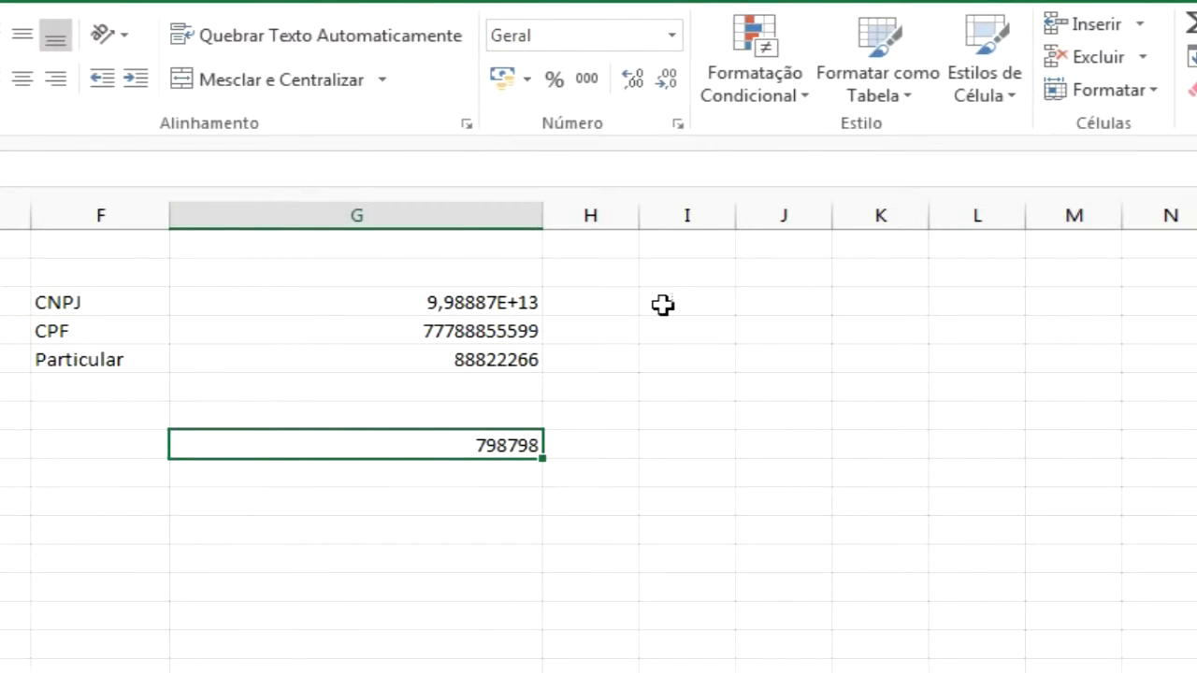
Apply the Número format and then the Moeda format to the 798798 cell
left_click(673, 35)
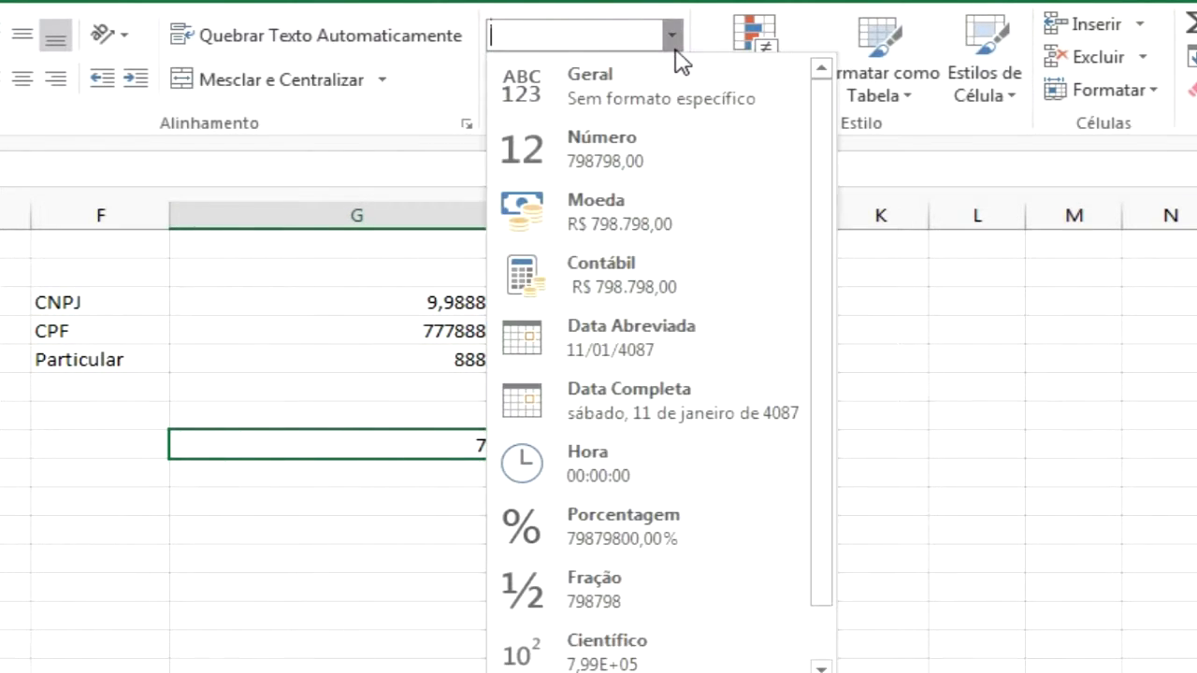
left_click(631, 151)
left_click(672, 36)
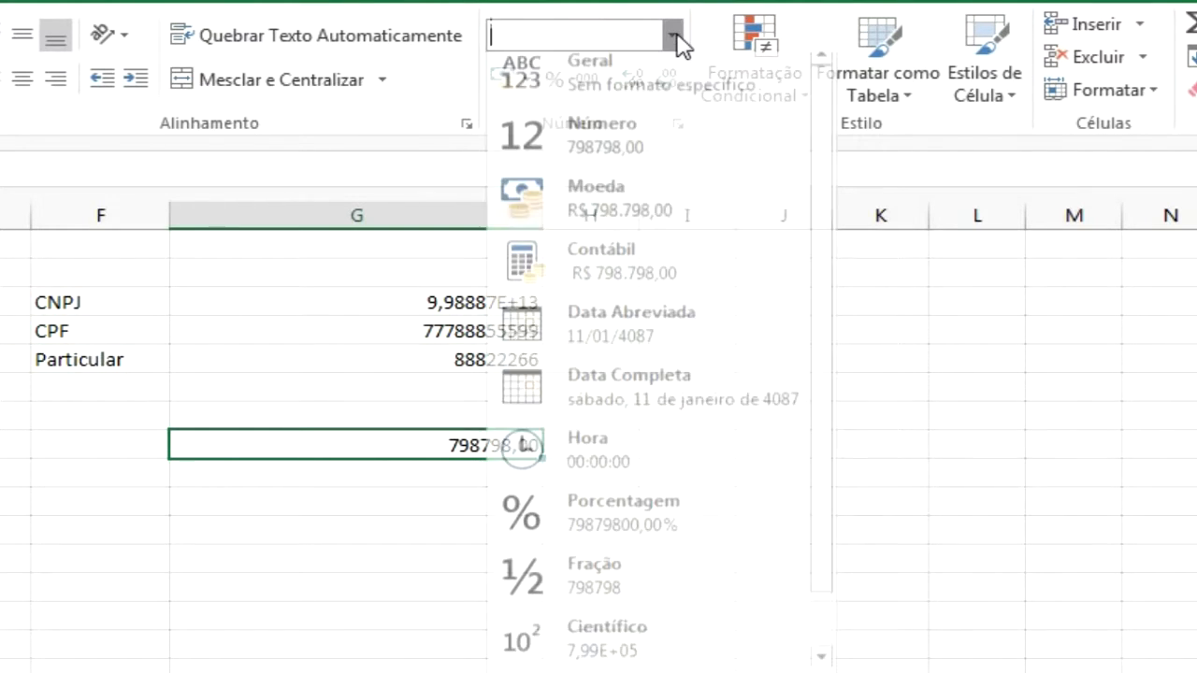
left_click(622, 238)
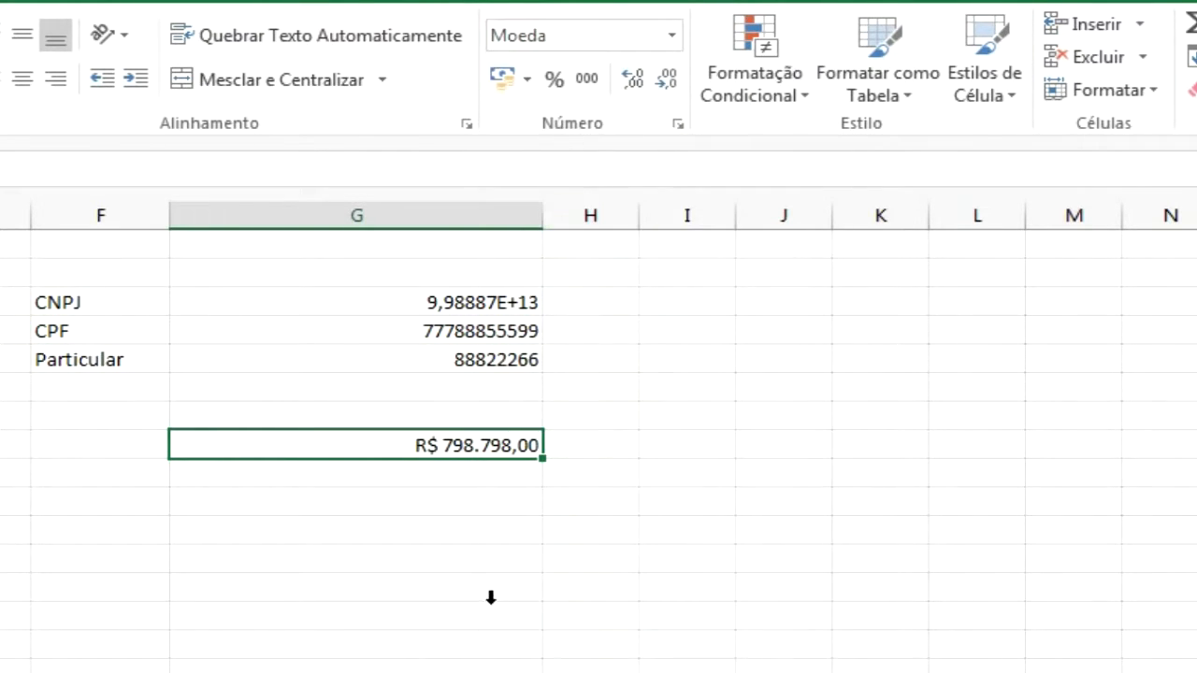
Apply the Contábil format and then the Data Abreviada format to the same cell
left_click(672, 36)
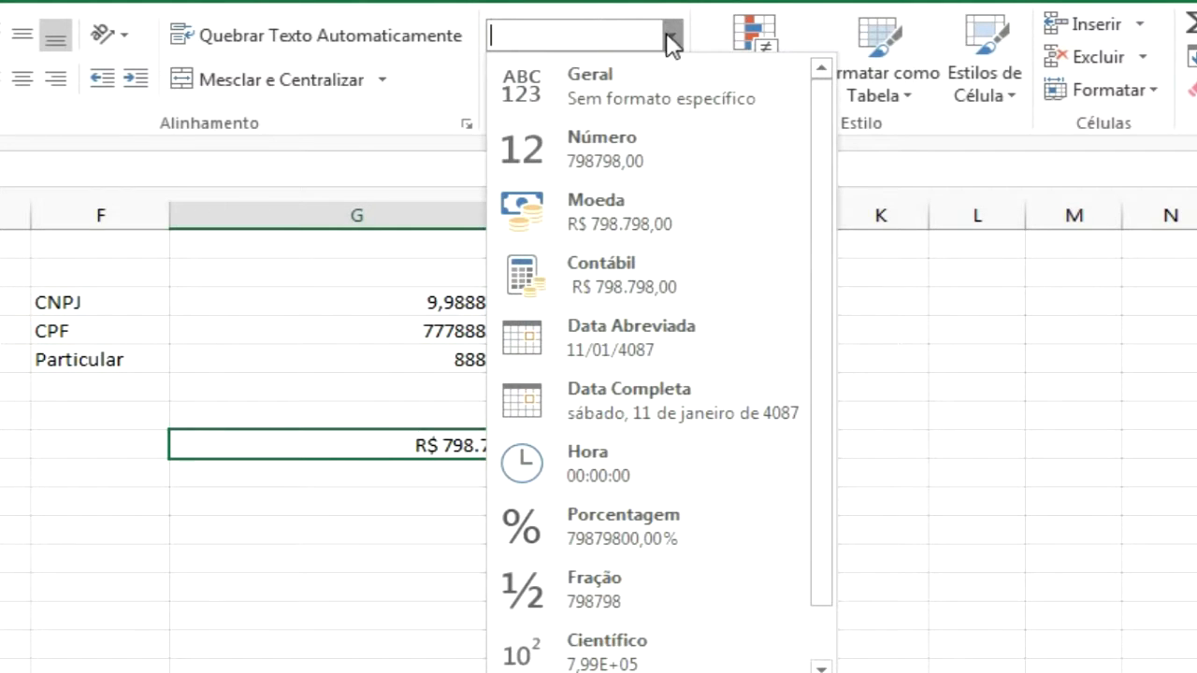
left_click(673, 294)
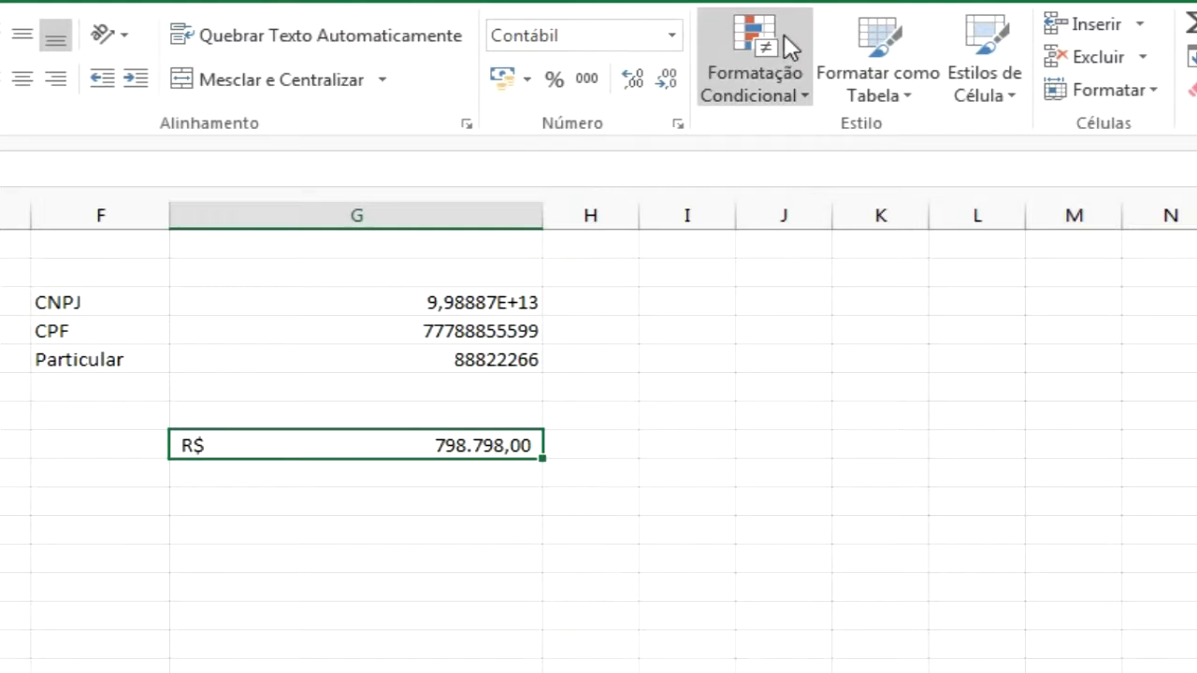
left_click(671, 43)
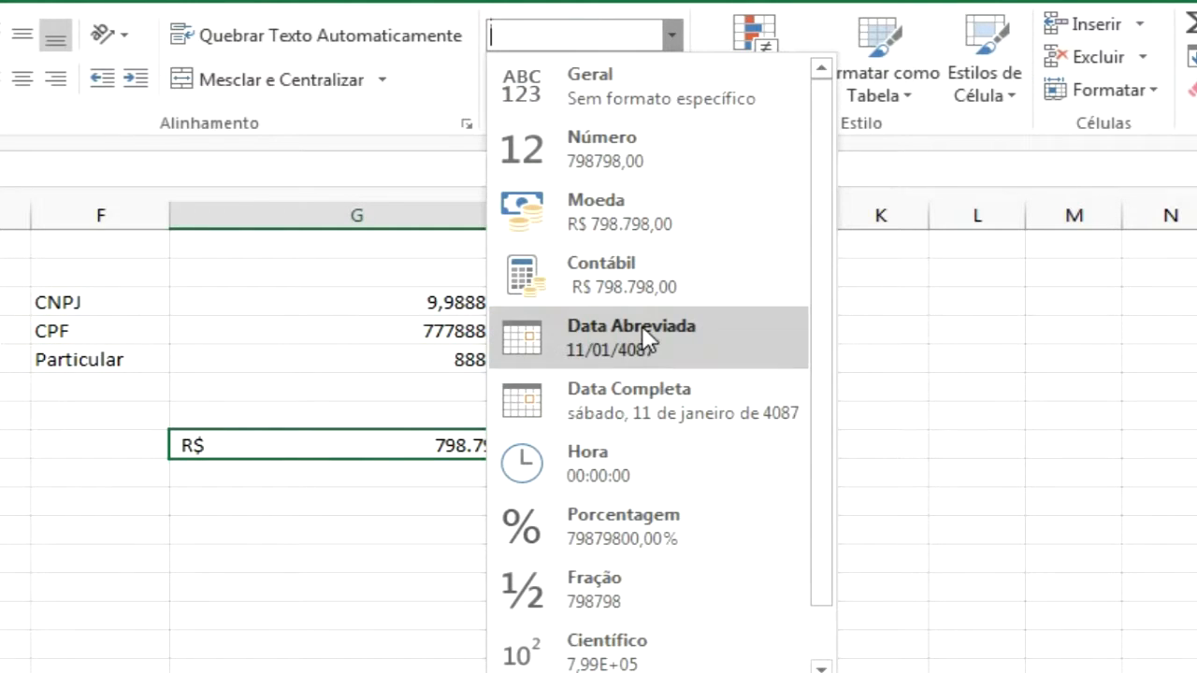
left_click(643, 342)
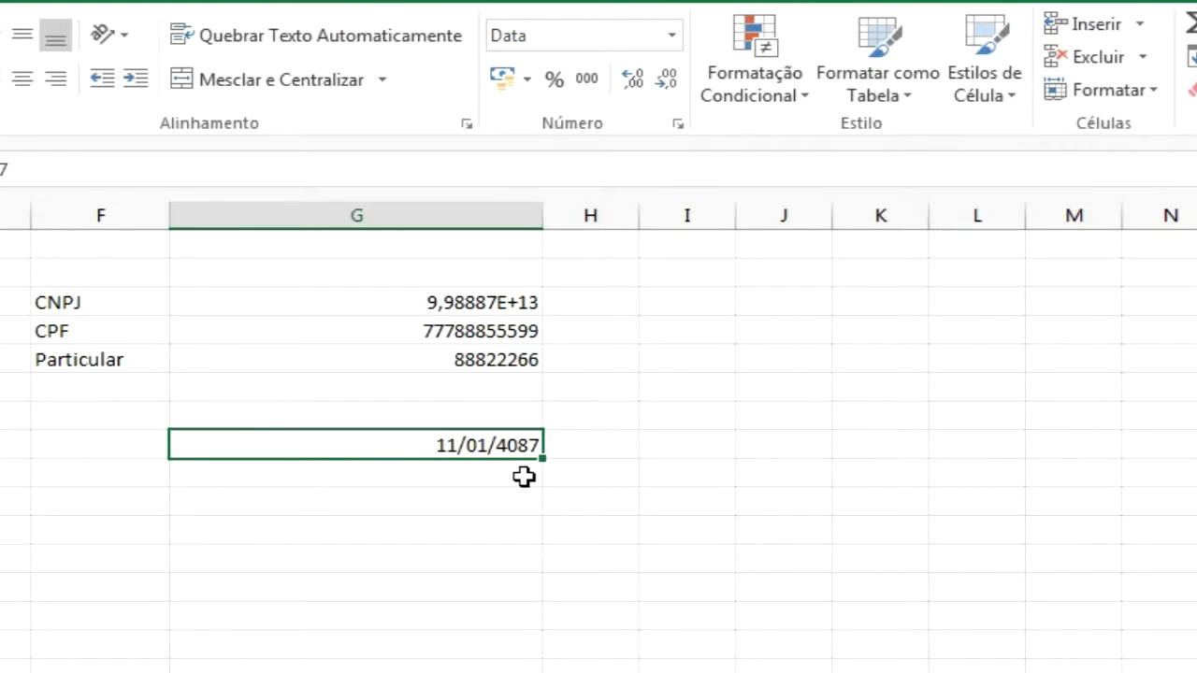
Clear the cell's contents
left_click(673, 38)
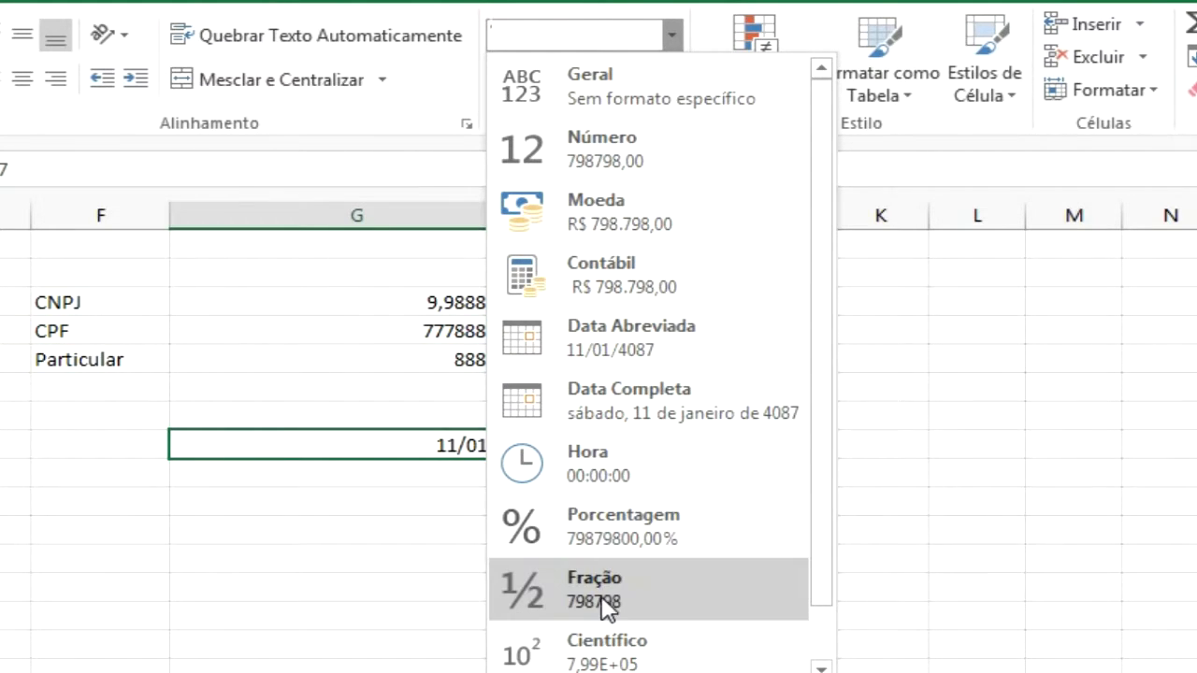
left_click(935, 448)
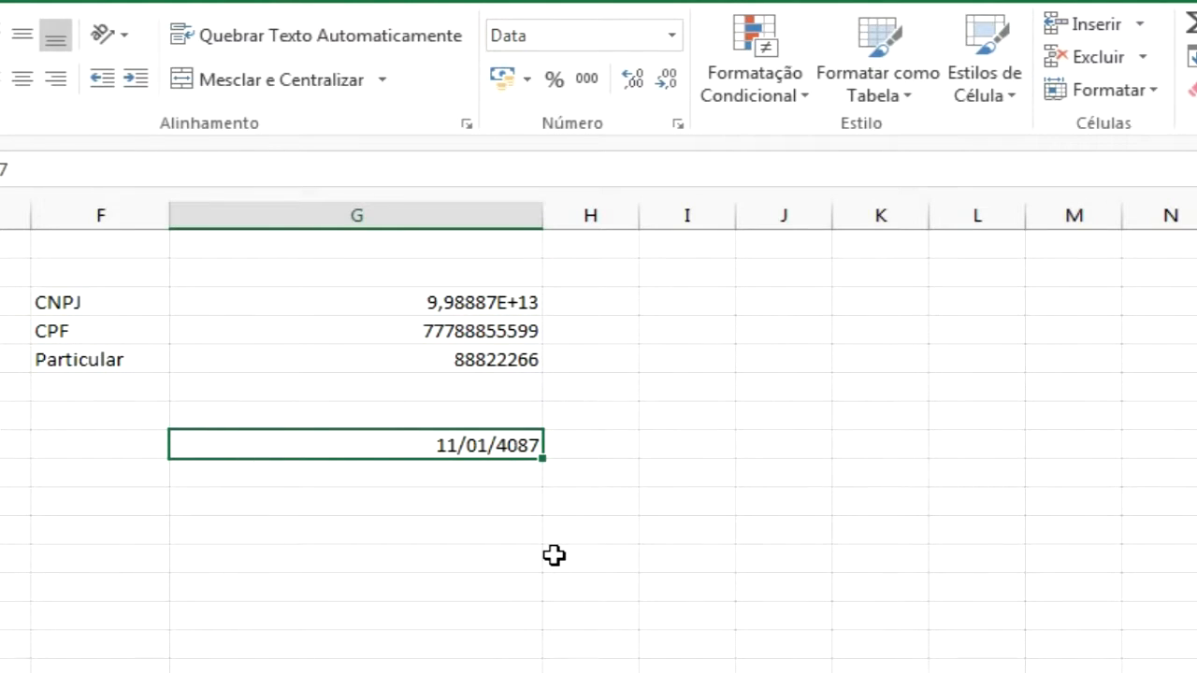
key("Delete")
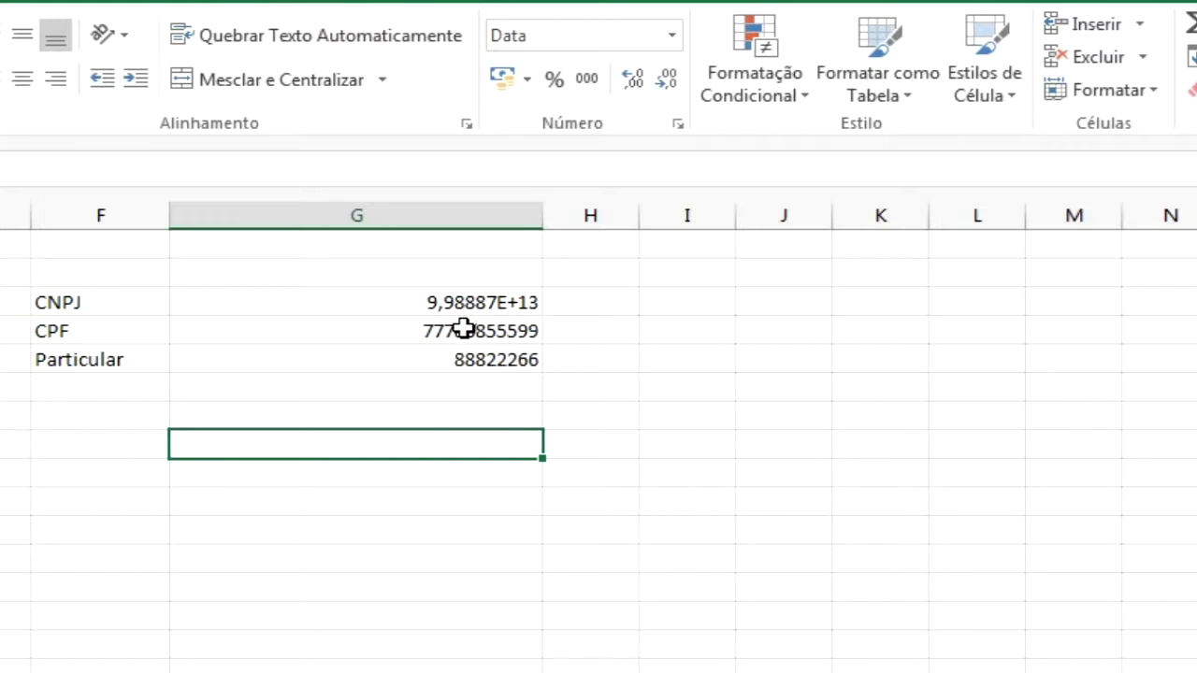
Try to give the CNPJ value the custom number format 00.000.000/0000-00
left_click(492, 301)
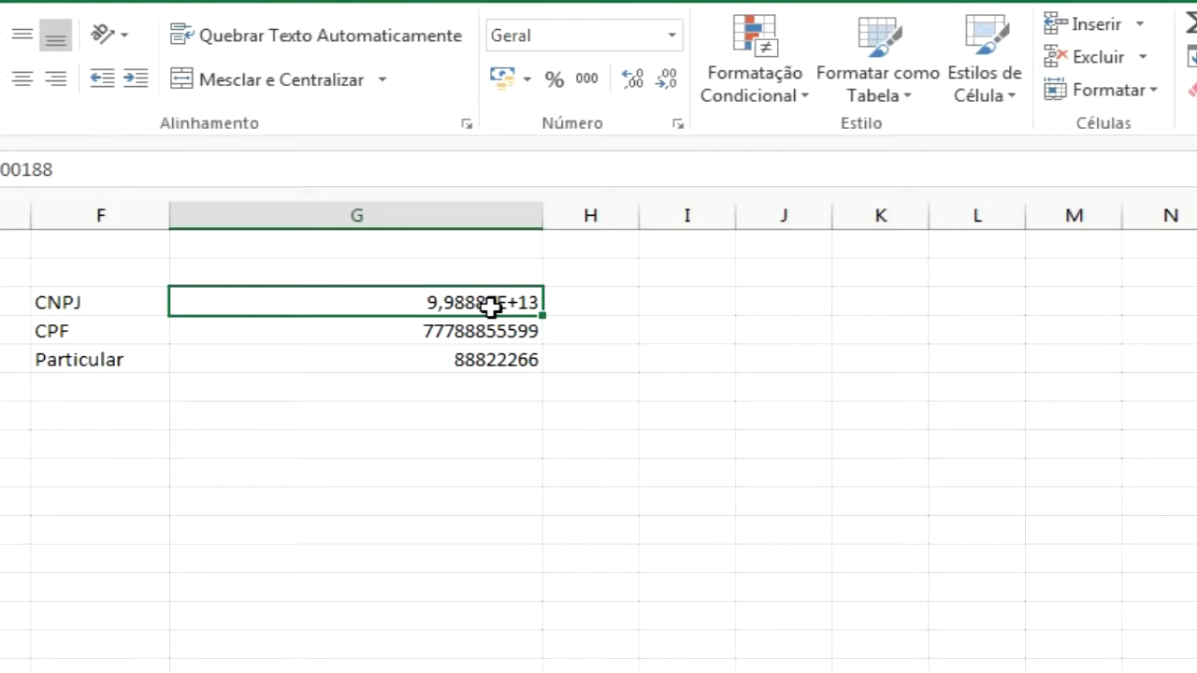
key("ctrl+1")
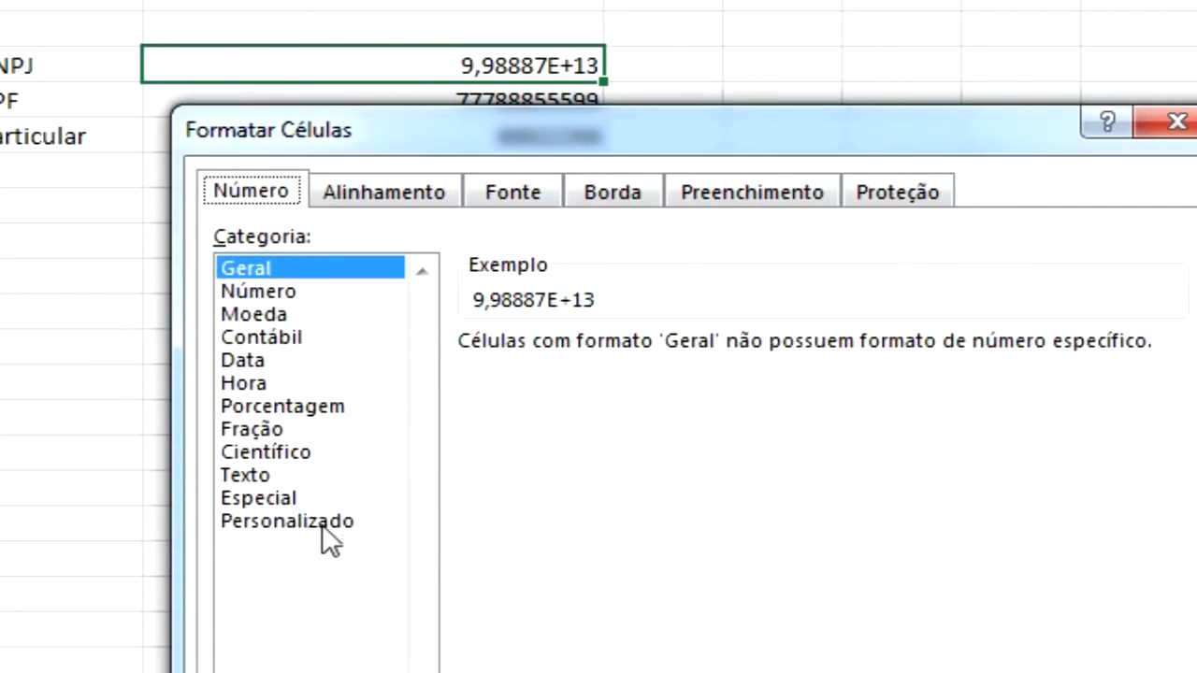
left_click(314, 668)
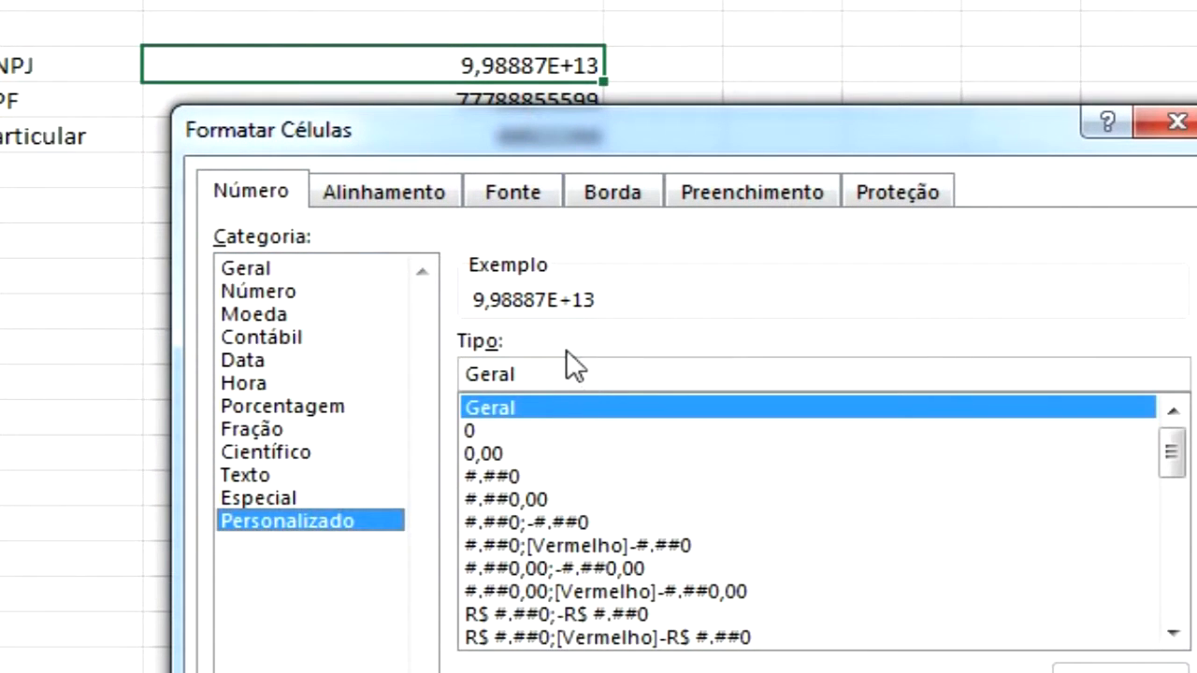
left_click_drag(556, 374, 480, 375)
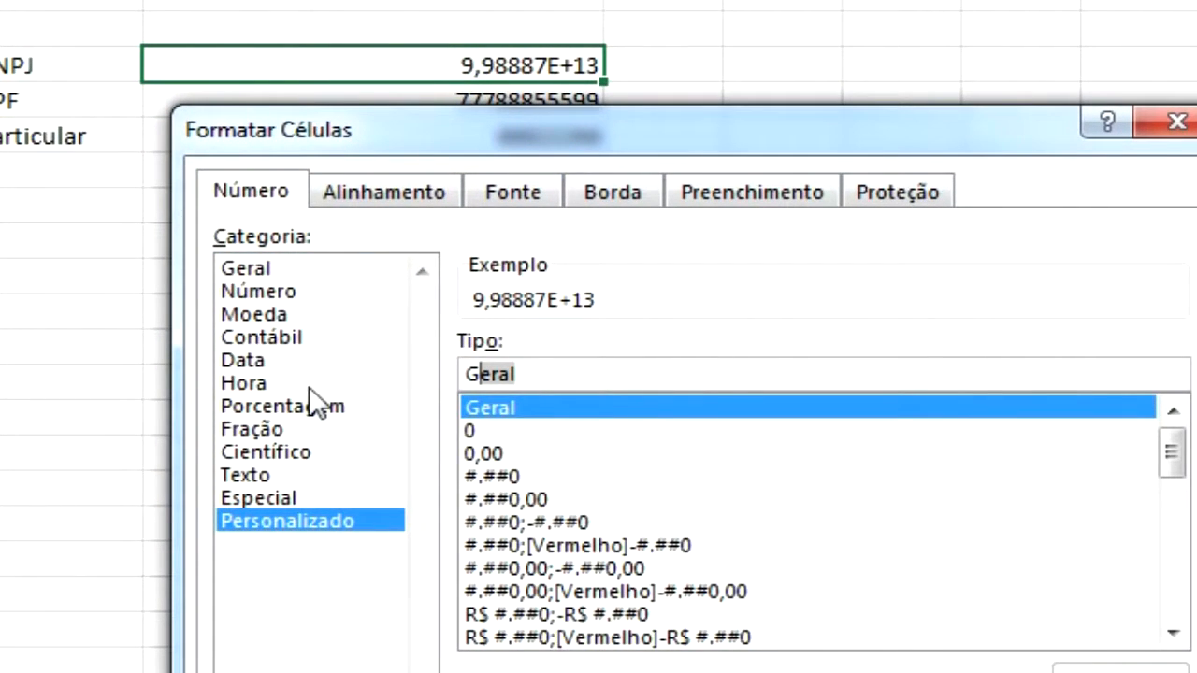
key("BackSpace")
key("BackSpace")
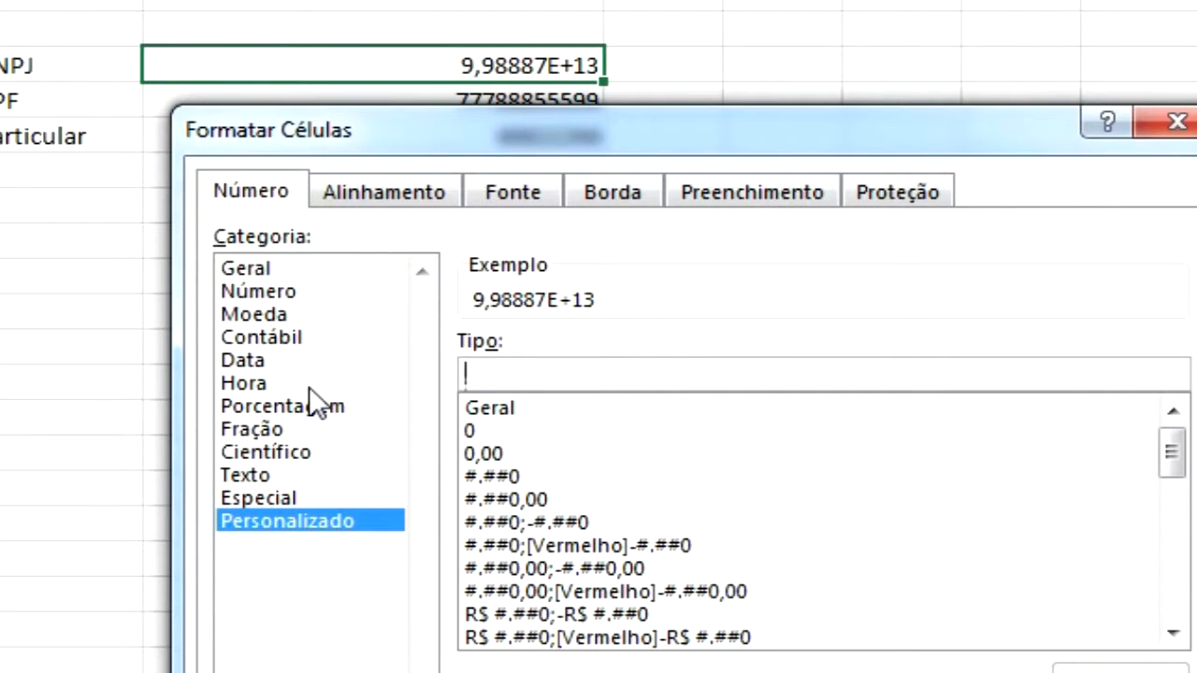
type("00")
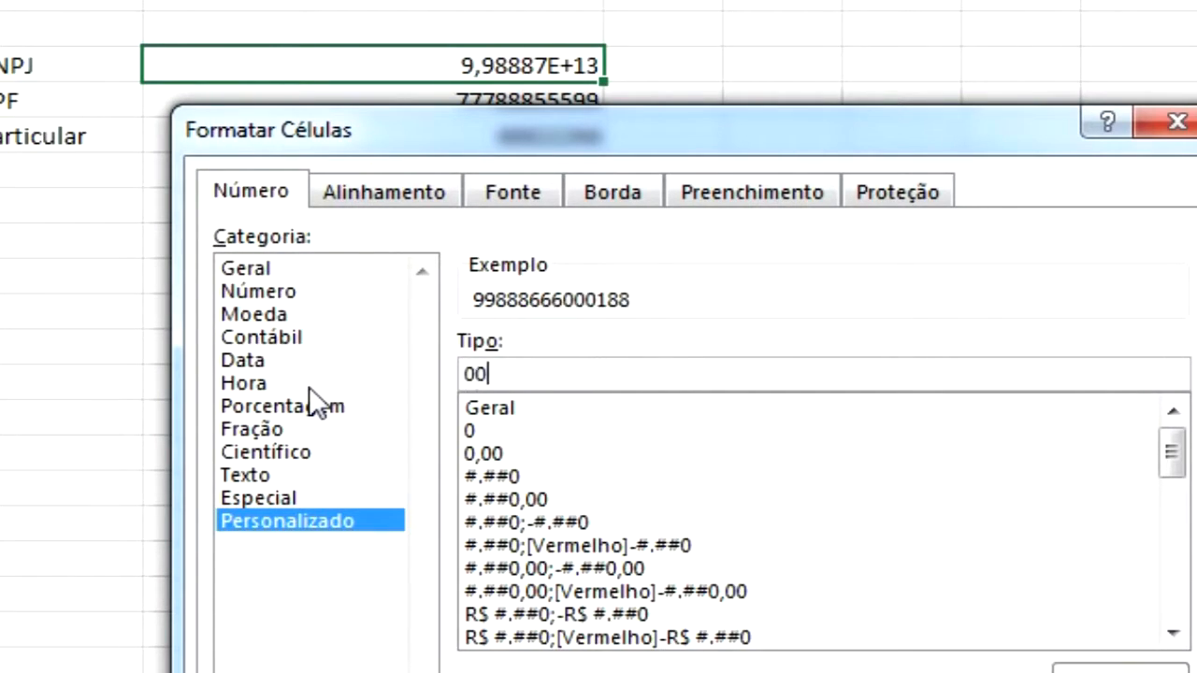
type(".")
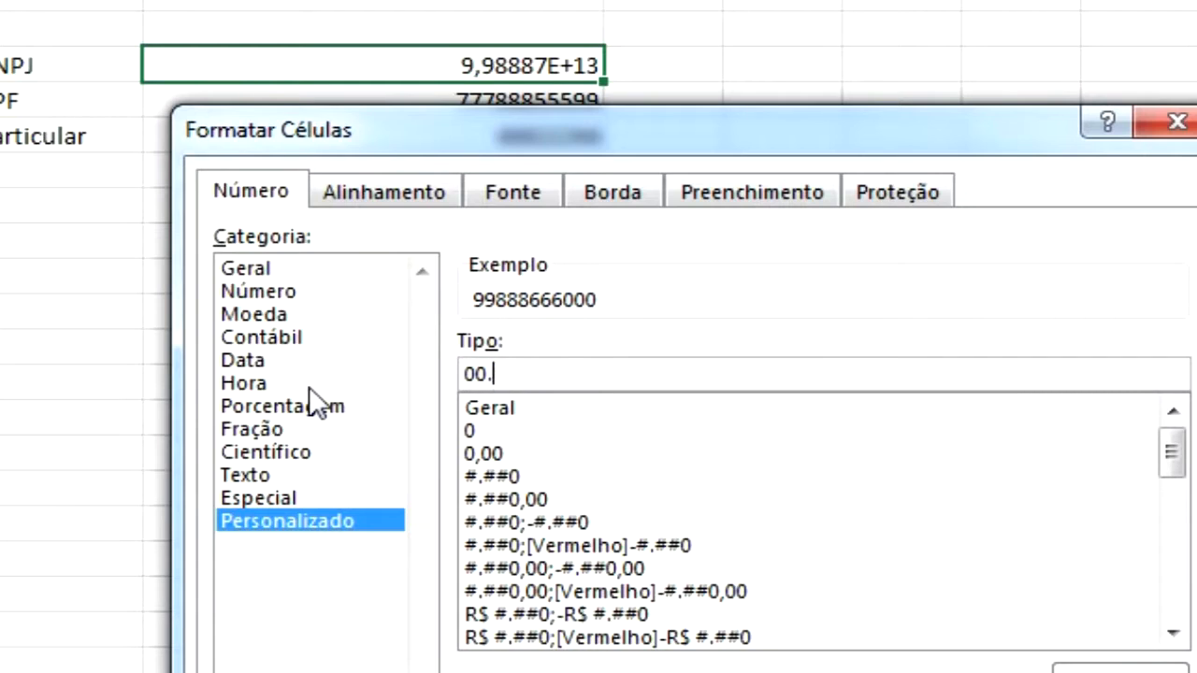
type("000.000/")
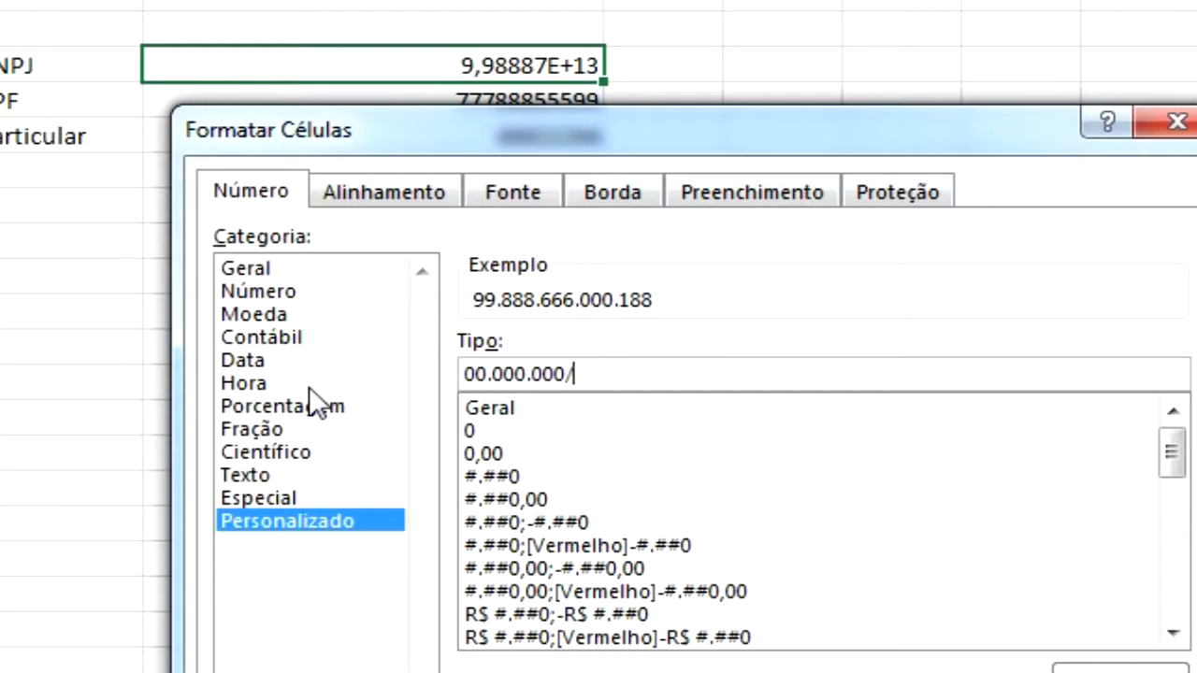
type("000-00")
left_click_drag(698, 137, 901, 0)
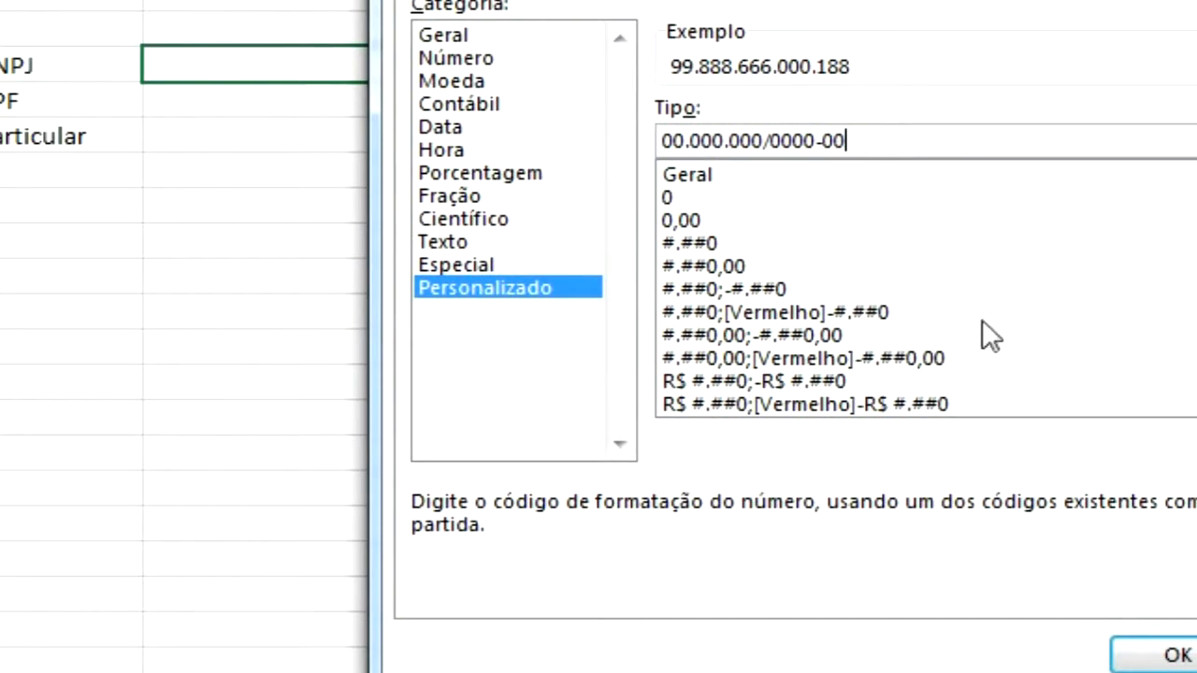
left_click(1158, 657)
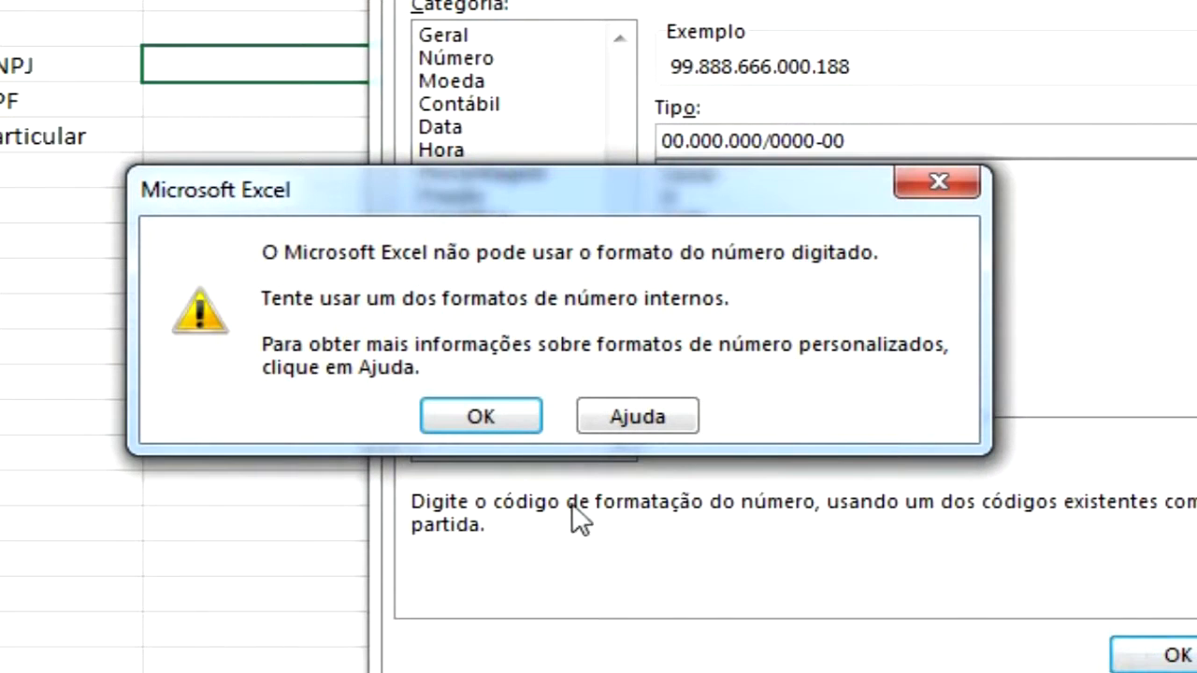
Escape the separators in the CNPJ custom format as 00\.000\.000\/0000\-00 and apply it to the CNPJ cell
left_click(480, 416)
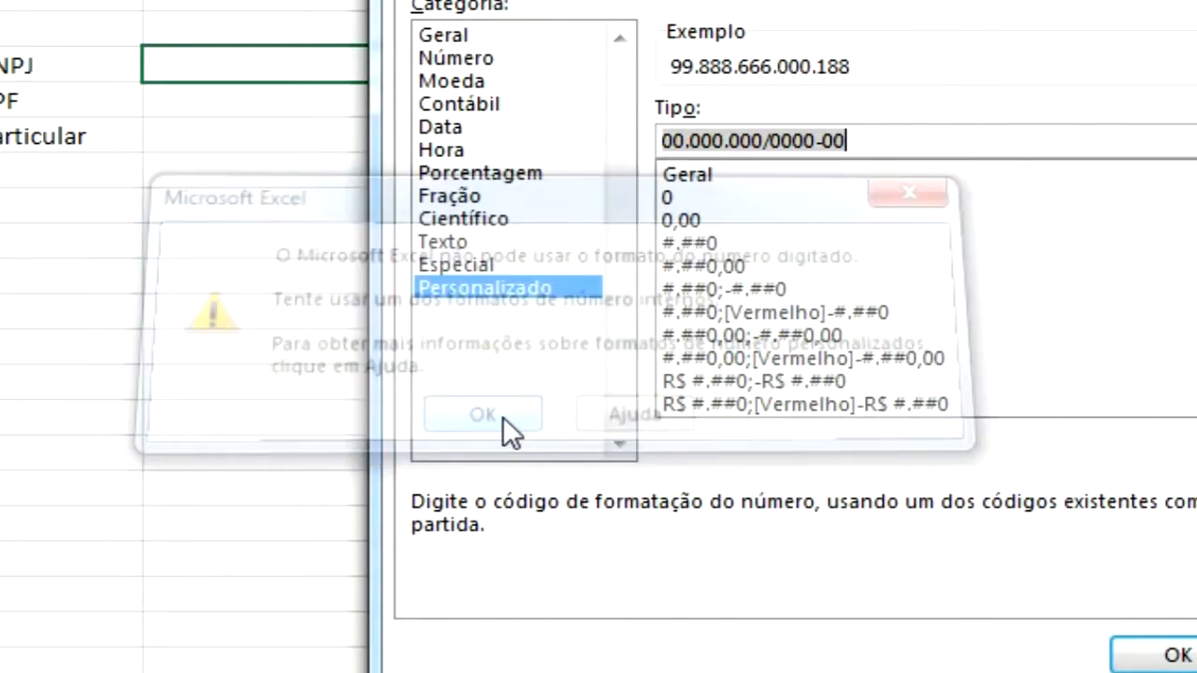
left_click_drag(921, 0, 615, 132)
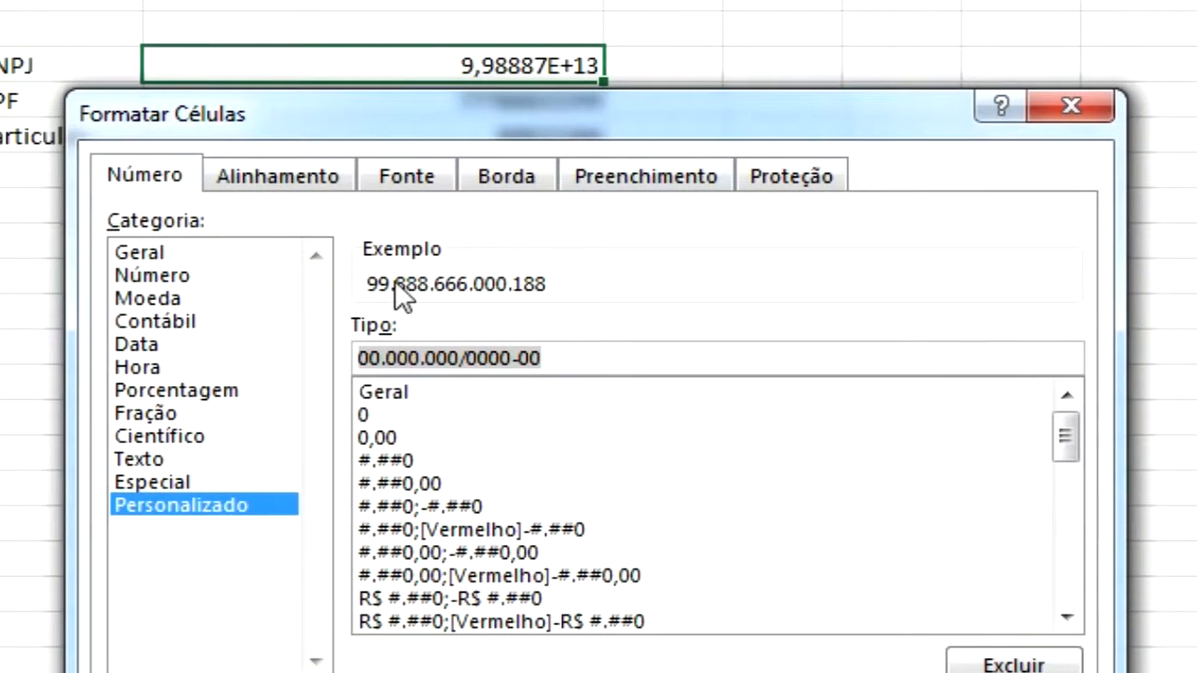
left_click(375, 364)
key("End")
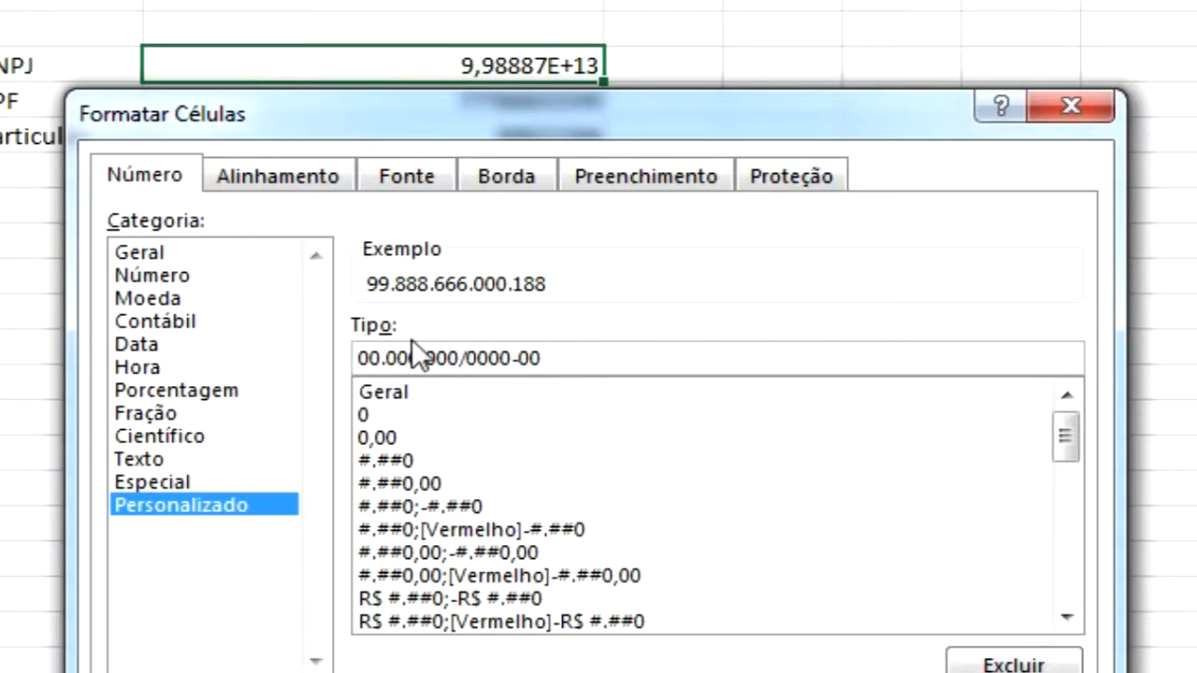
type("\\")
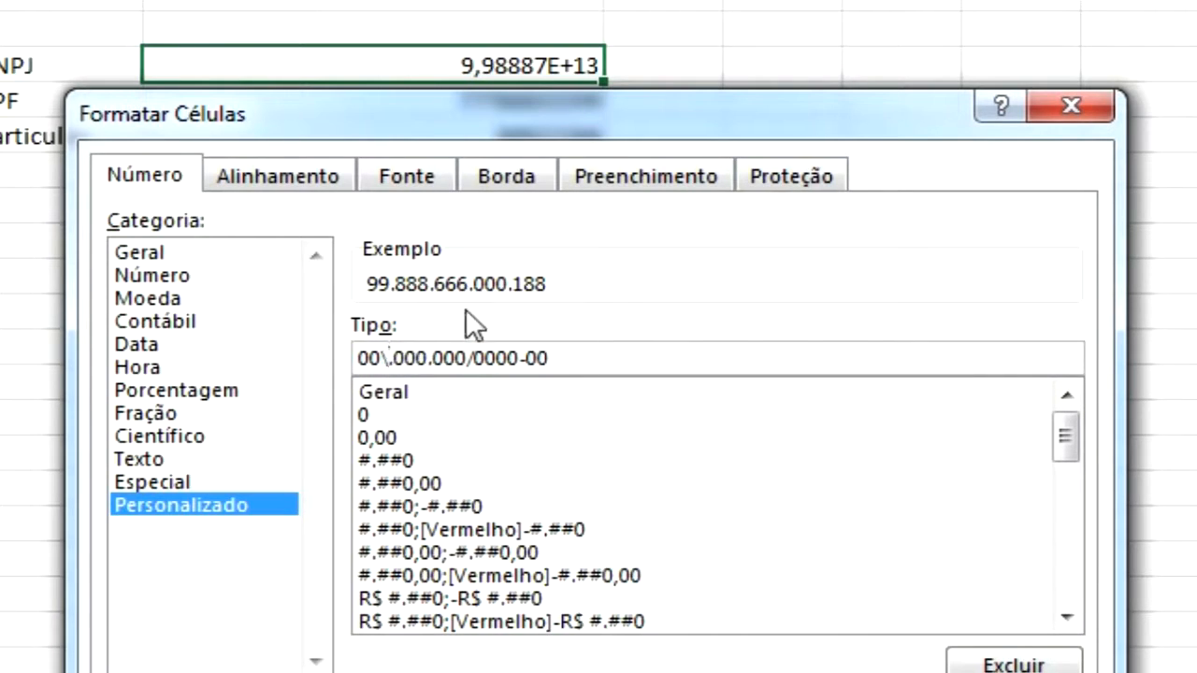
key("Right")
key("Right")
key("Right")
key("Right")
type("\\")
key("Right")
key("Right")
key("Right")
key("Right")
type("\\")
key("Right")
key("Right")
key("Right")
key("Right")
key("Right")
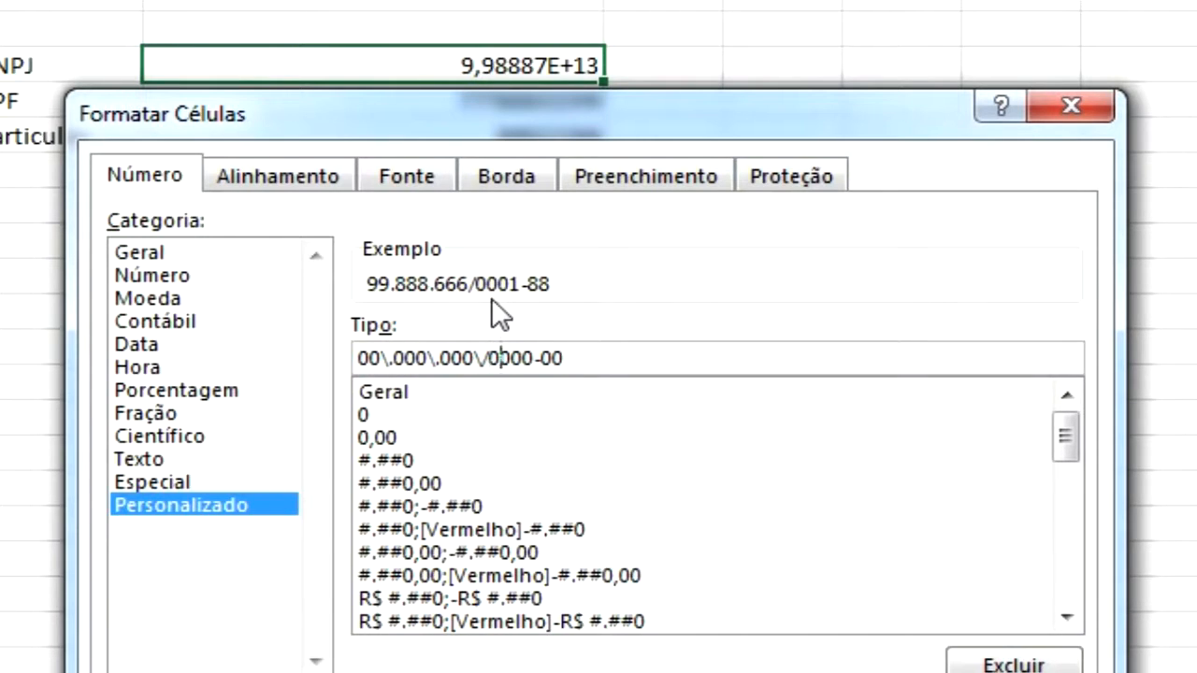
type("\\")
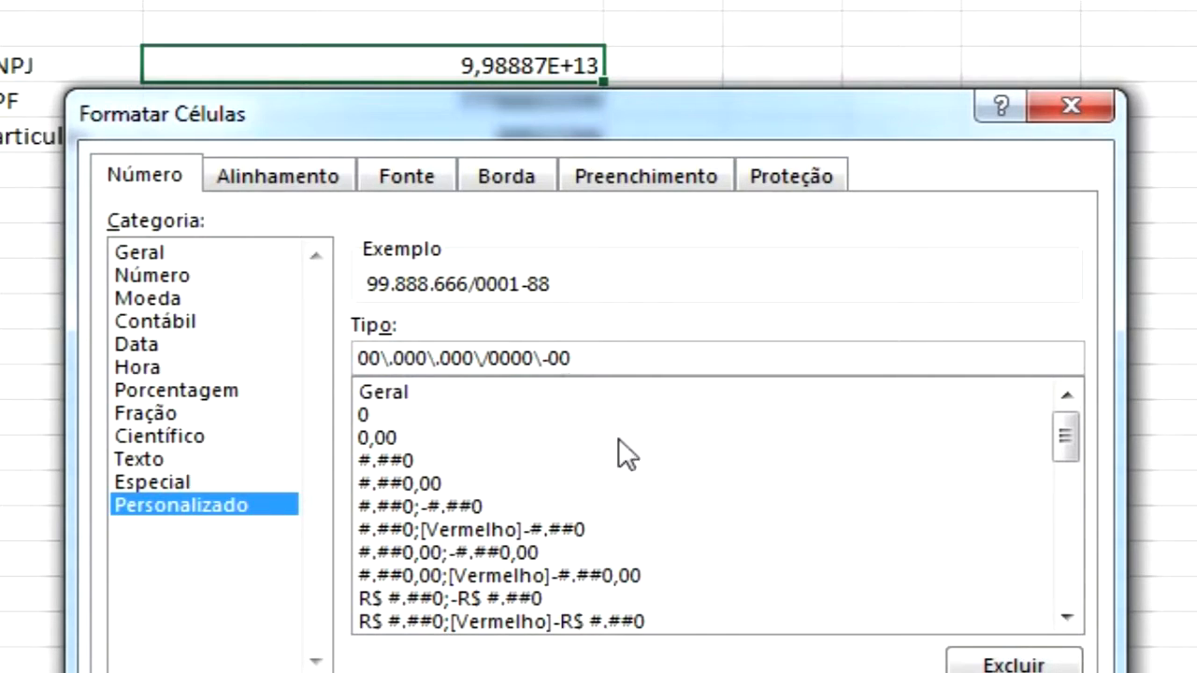
key("Return")
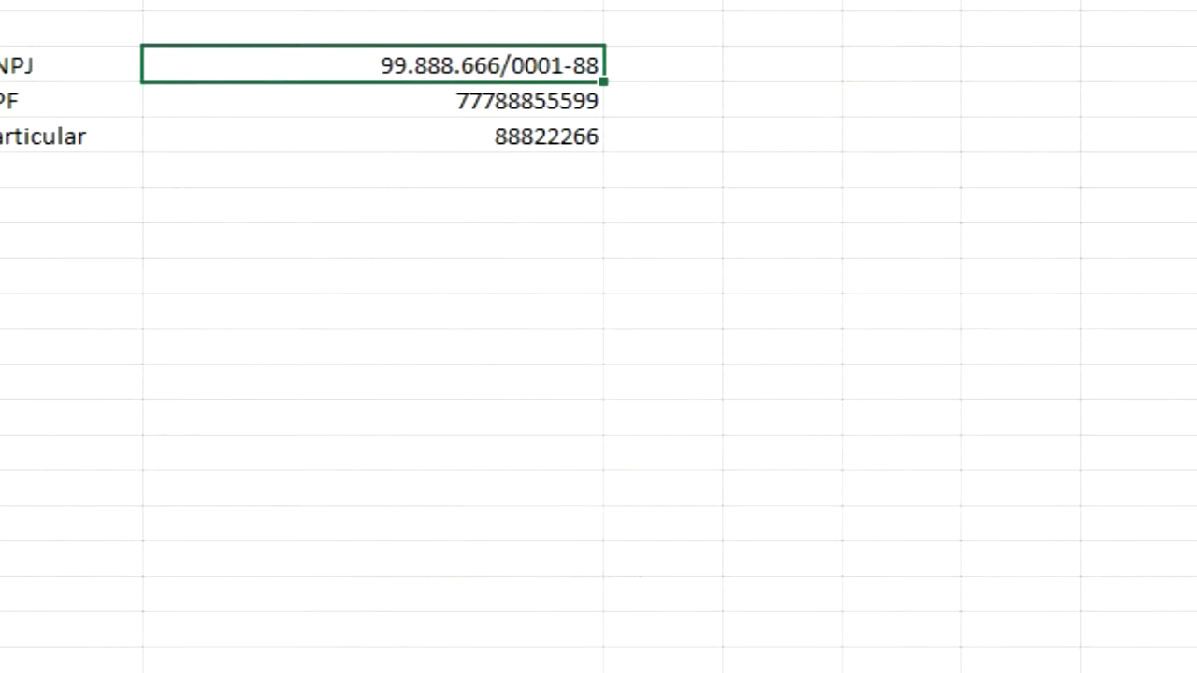
Open the CPF cell's number formatting and enter the custom format code 000.000.000-00
left_click(520, 106)
key("ctrl+1")
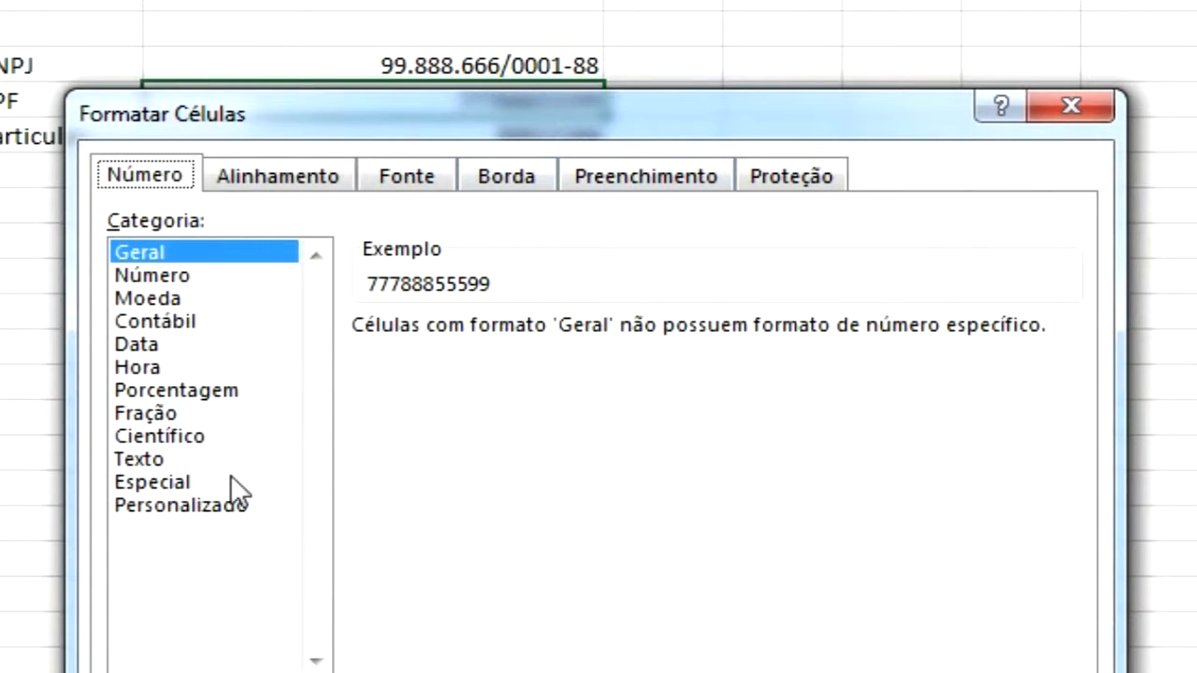
left_click(227, 502)
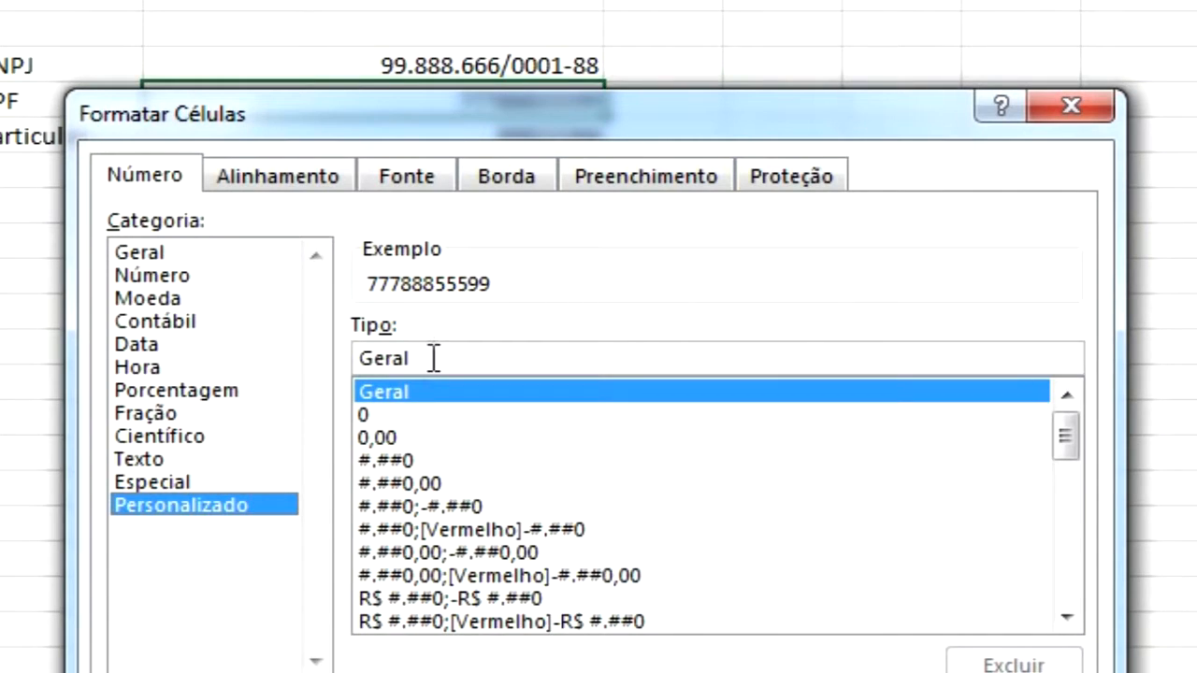
left_click(407, 358)
key("BackSpace")
key("BackSpace")
key("BackSpace")
key("BackSpace")
key("BackSpace")
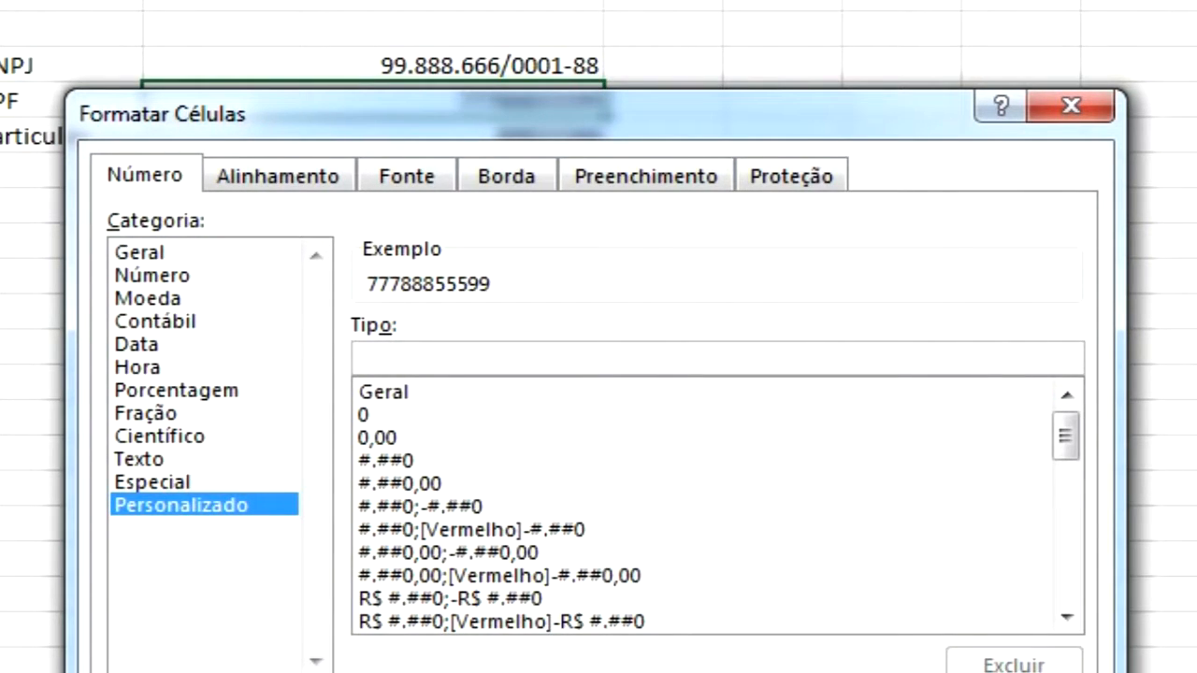
type("000")
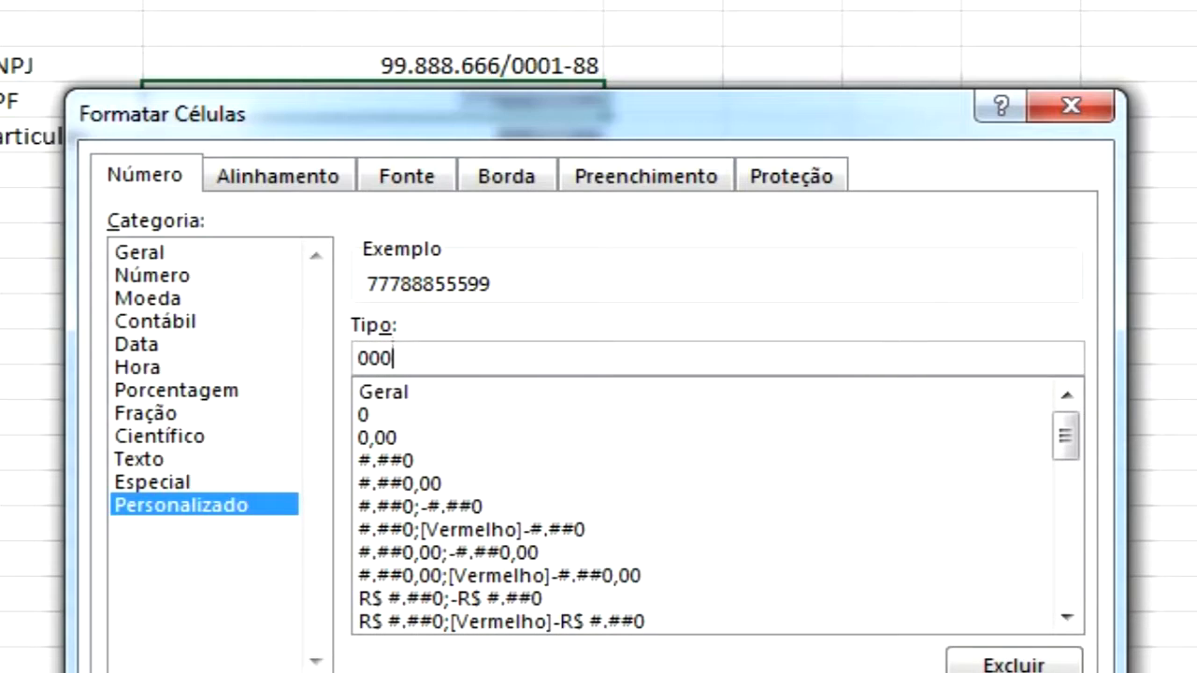
type(".000.000-00")
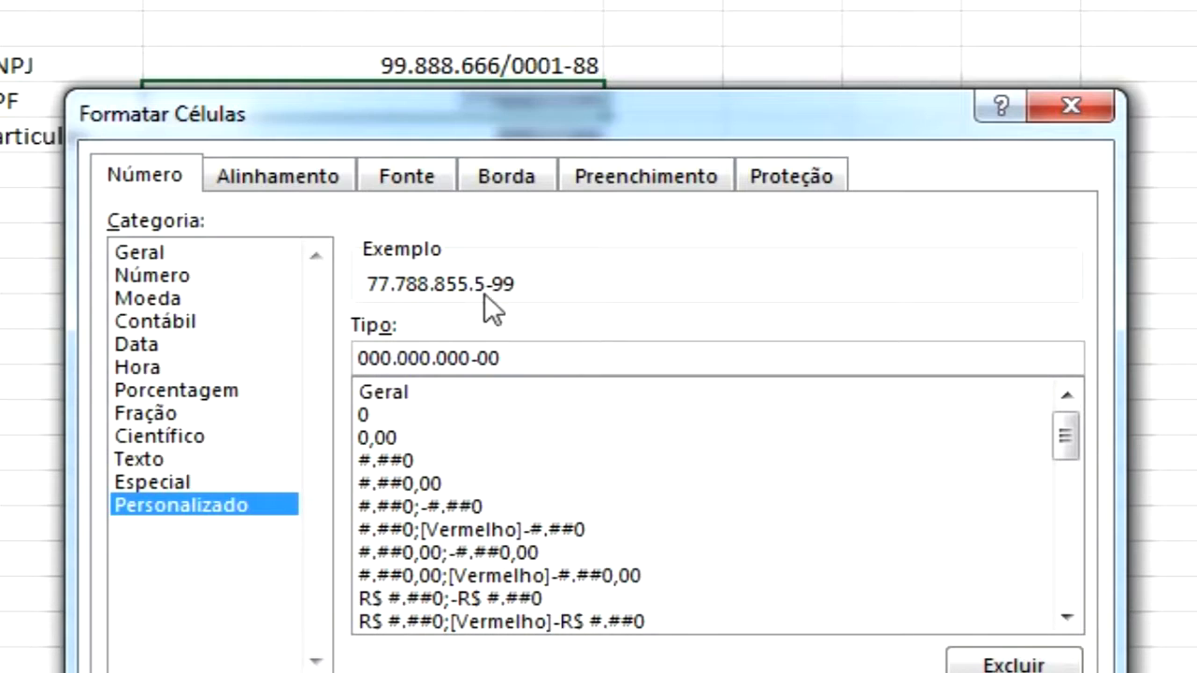
Escape the CPF format's dots and hyphen as 000\.000\.000\-00 and apply it
left_click(399, 358)
type("\\")
key("Right")
key("Right")
key("Right")
key("Right")
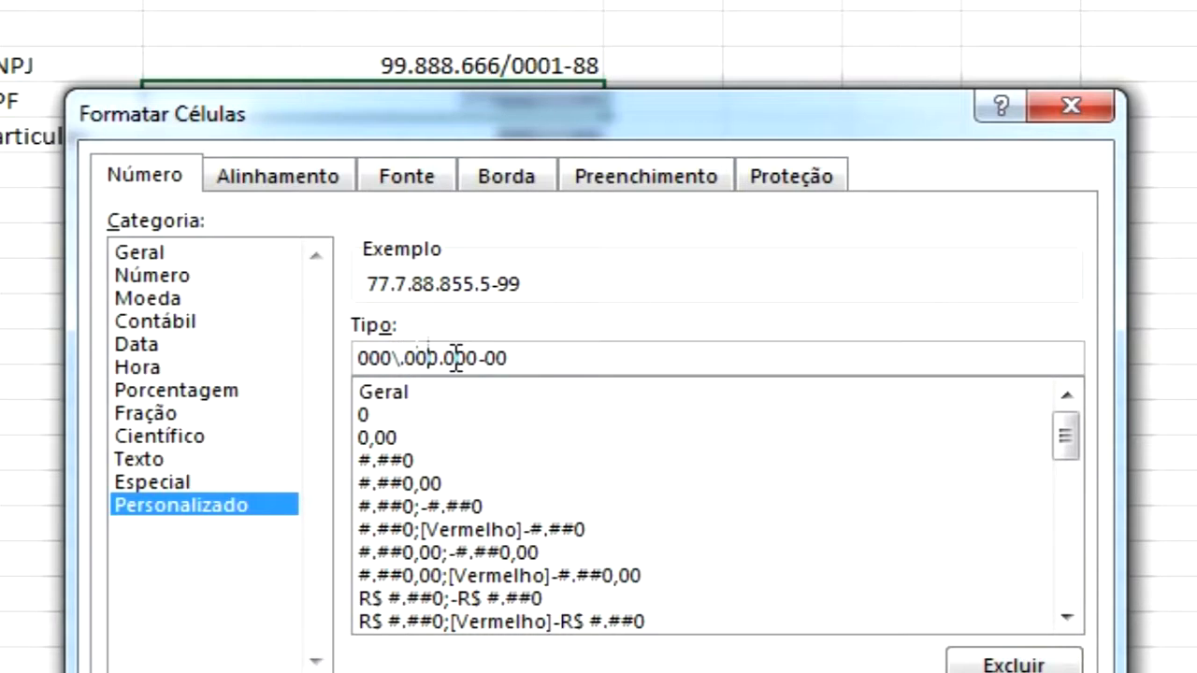
type("\\")
key("Right")
key("Right")
key("Right")
key("Right")
type("\\")
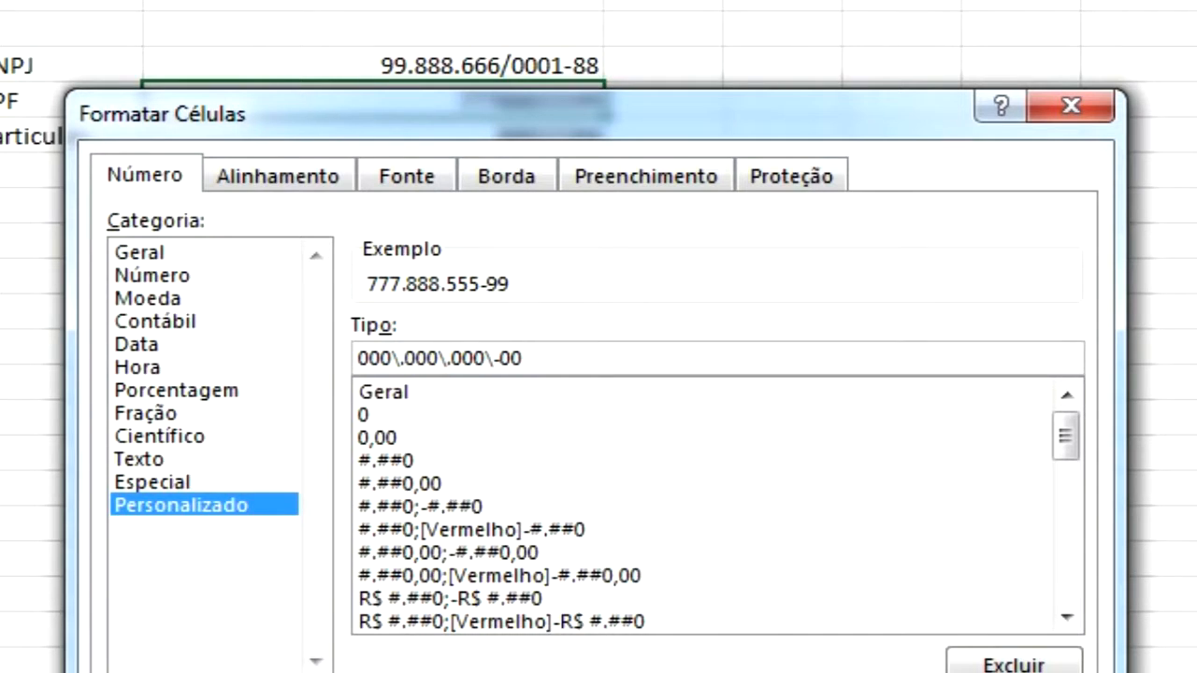
key("Return")
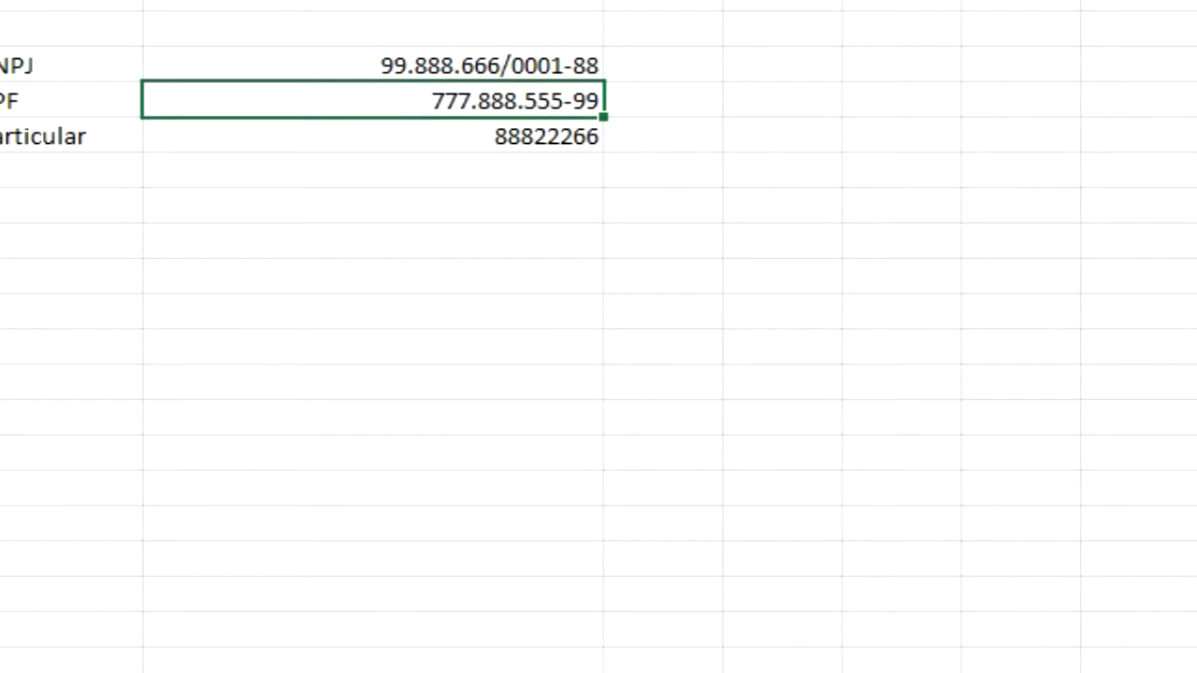
Delete one digit of the CPF value, twice in turn, to test the format's leading zeros
key("F2")
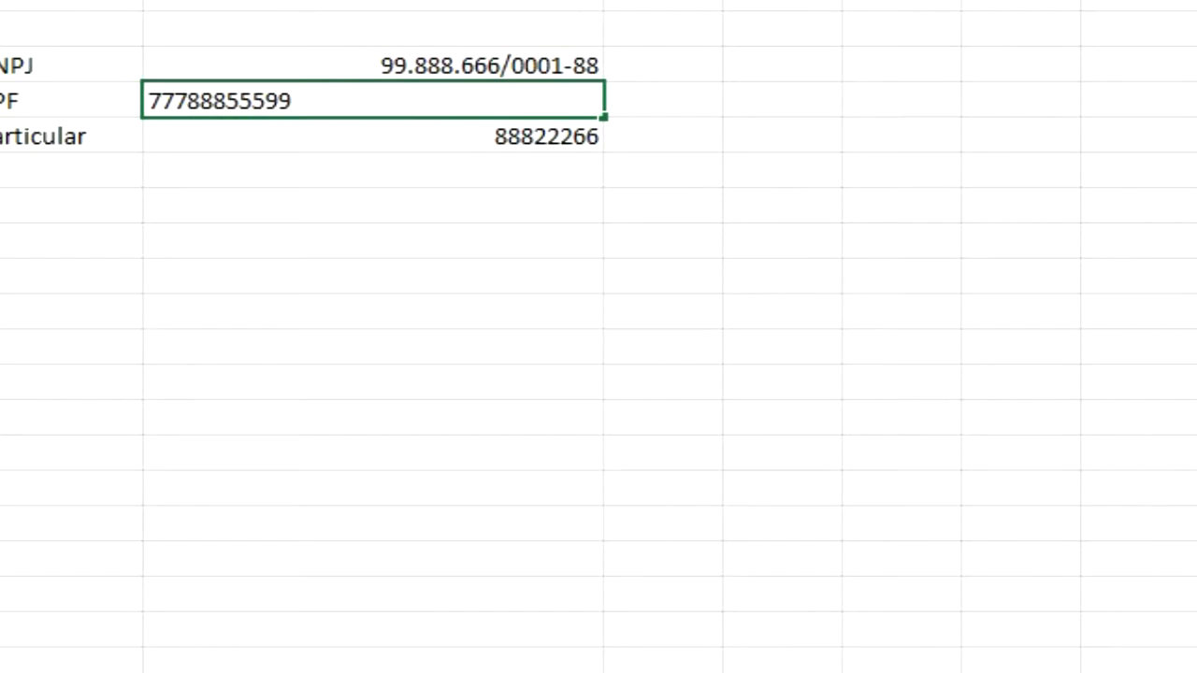
key("BackSpace")
key("Return")
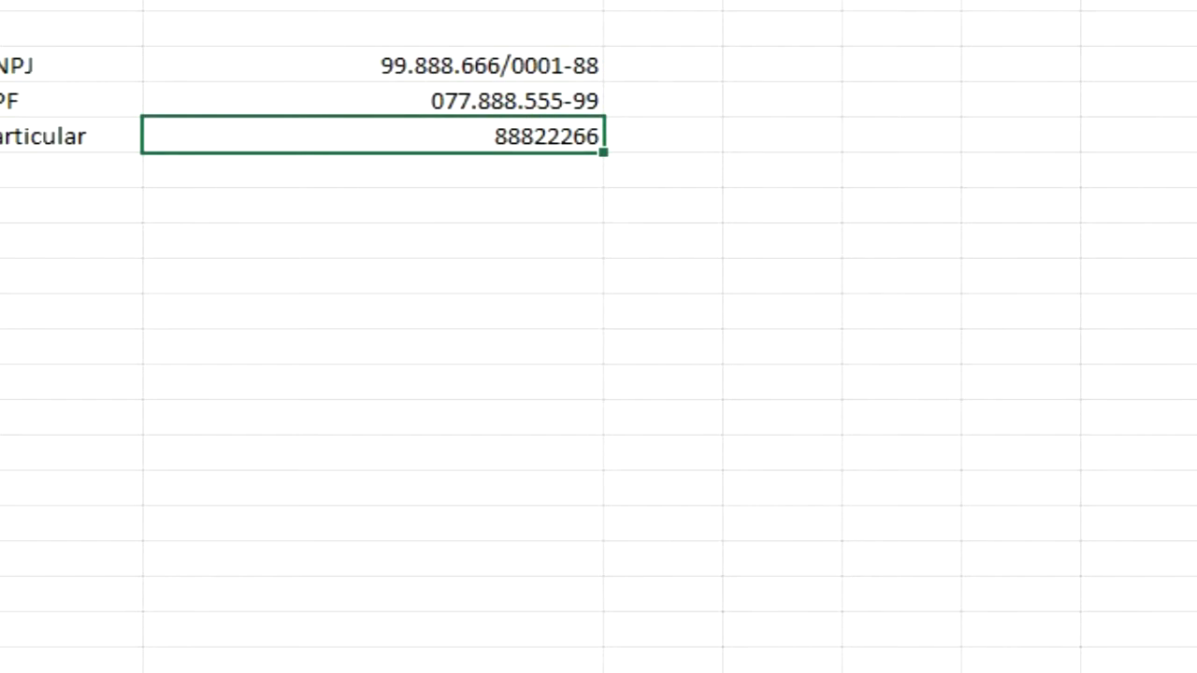
left_click(476, 102)
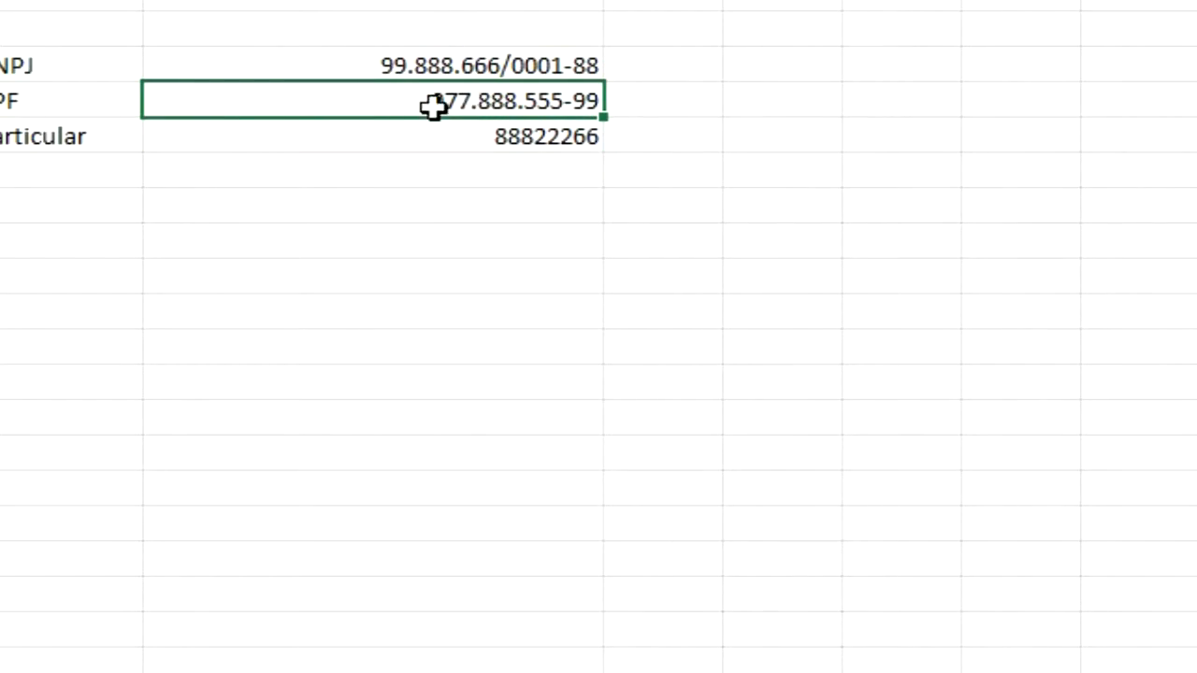
key("F2")
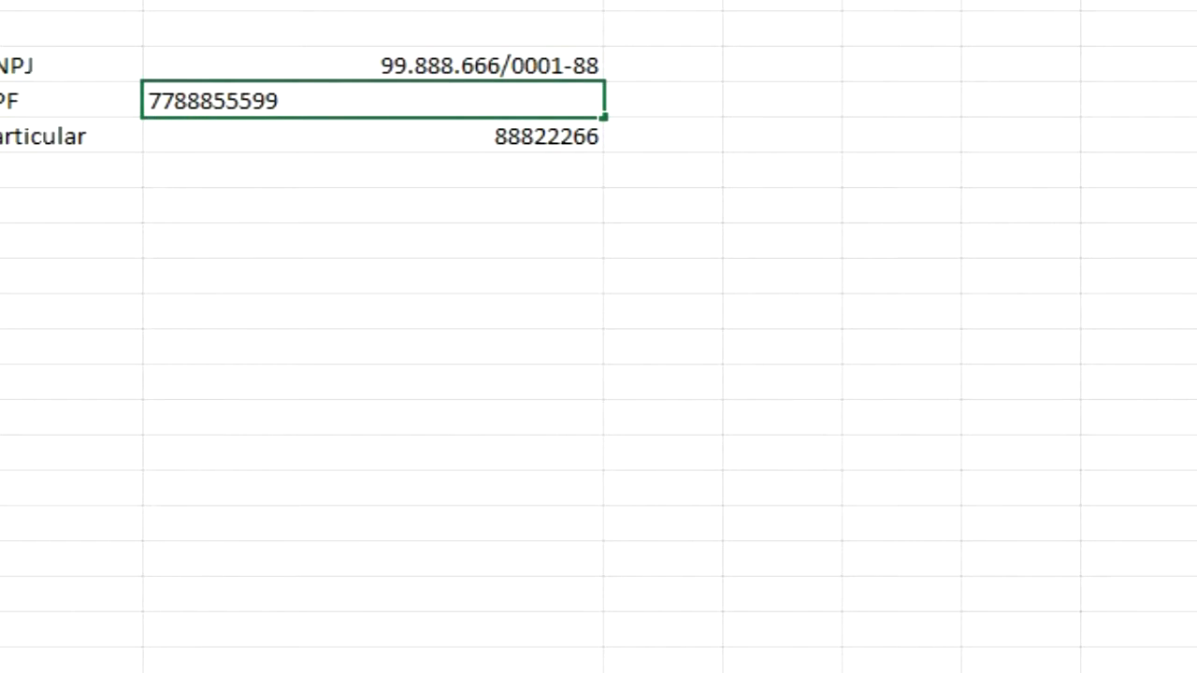
key("Delete")
key("Return")
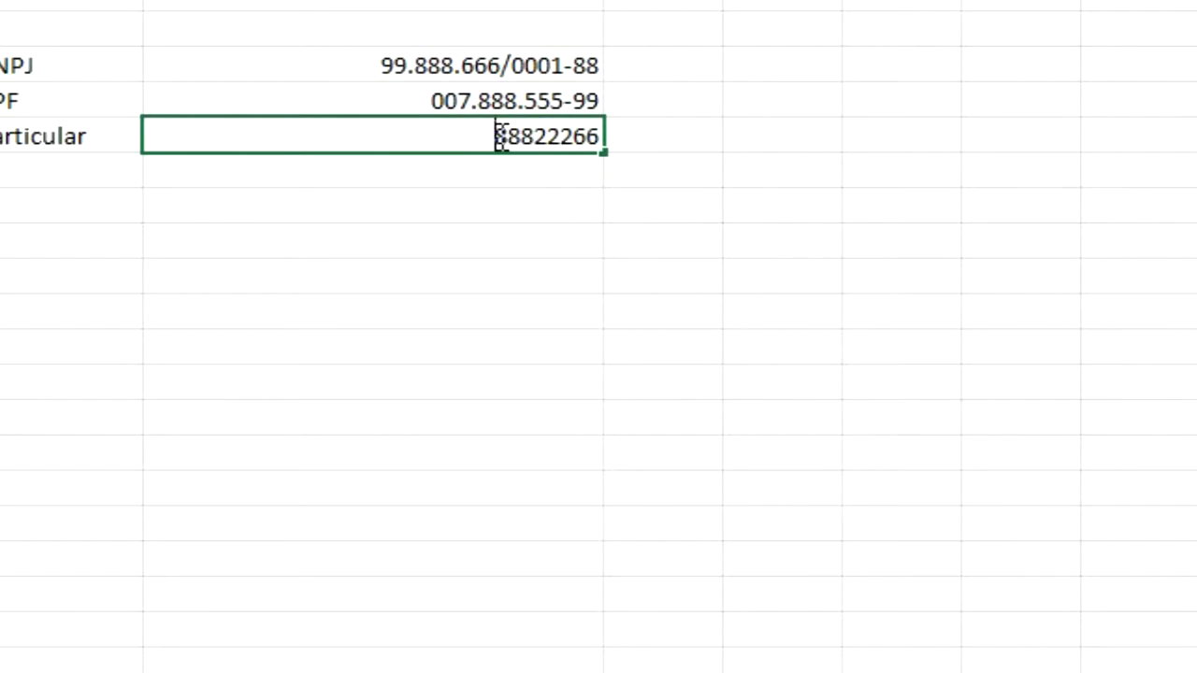
Finish entering the Particular cell's value 888222266
left_click(539, 138)
type("-")
key("Return")
Open the Particular cell's number formatting and enter the custom format code 000.0000.00
left_click(541, 136)
key("ctrl+1")
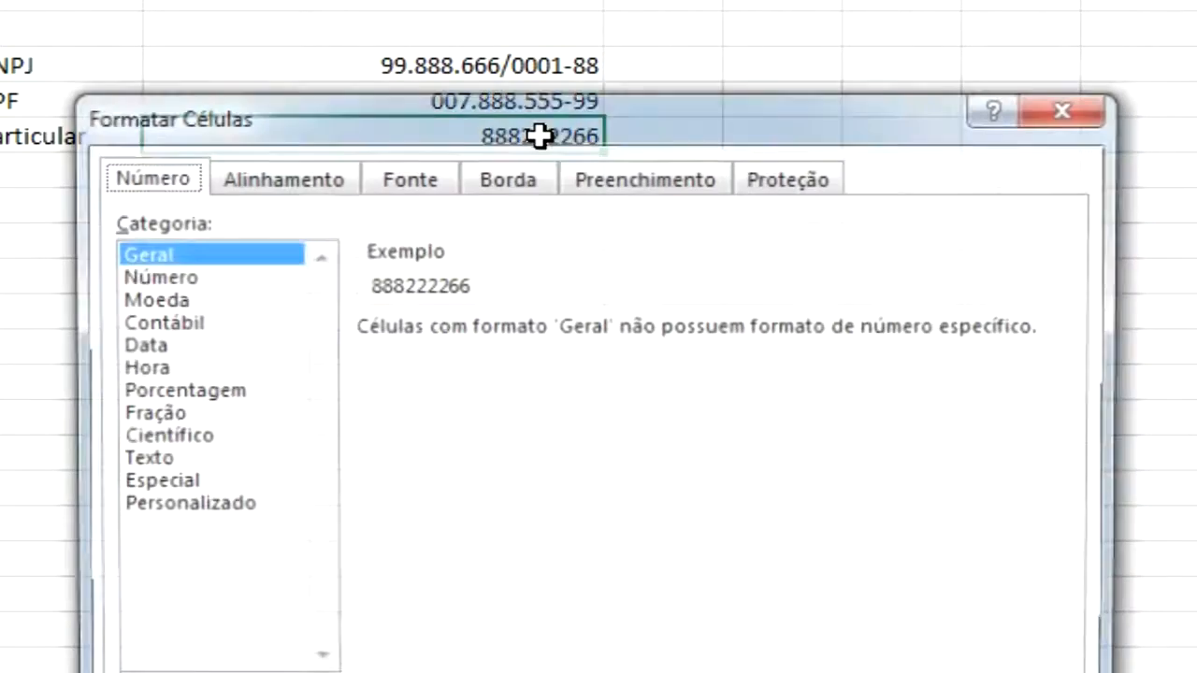
left_click(182, 505)
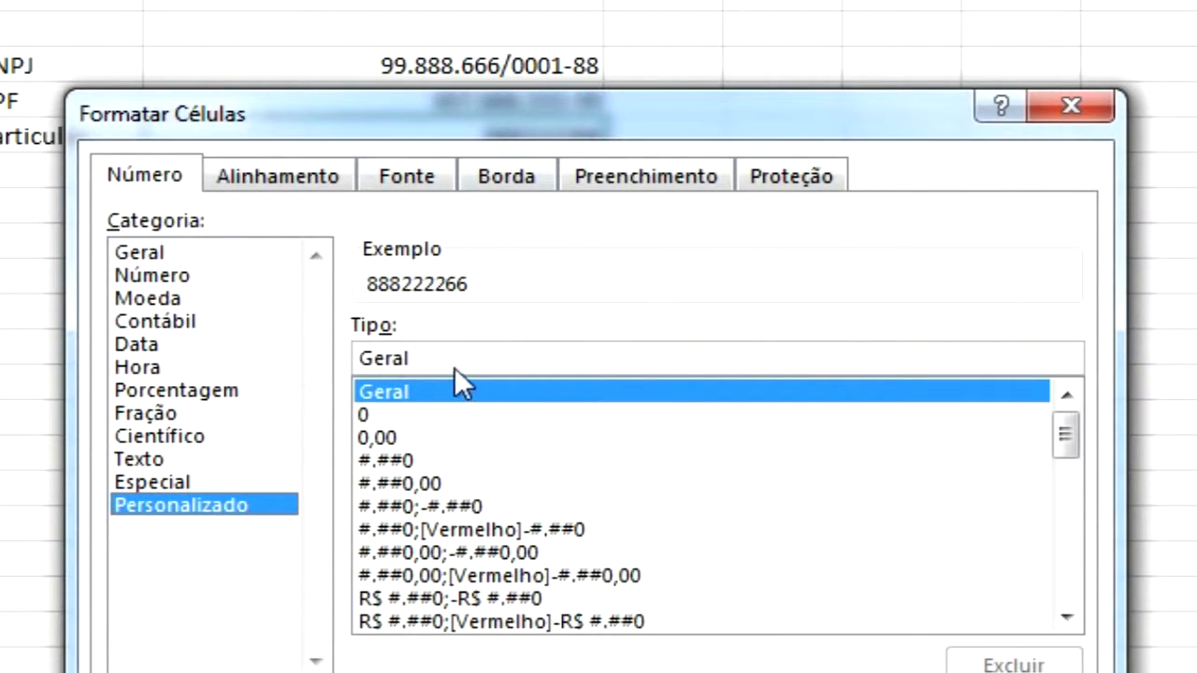
left_click_drag(414, 357, 312, 368)
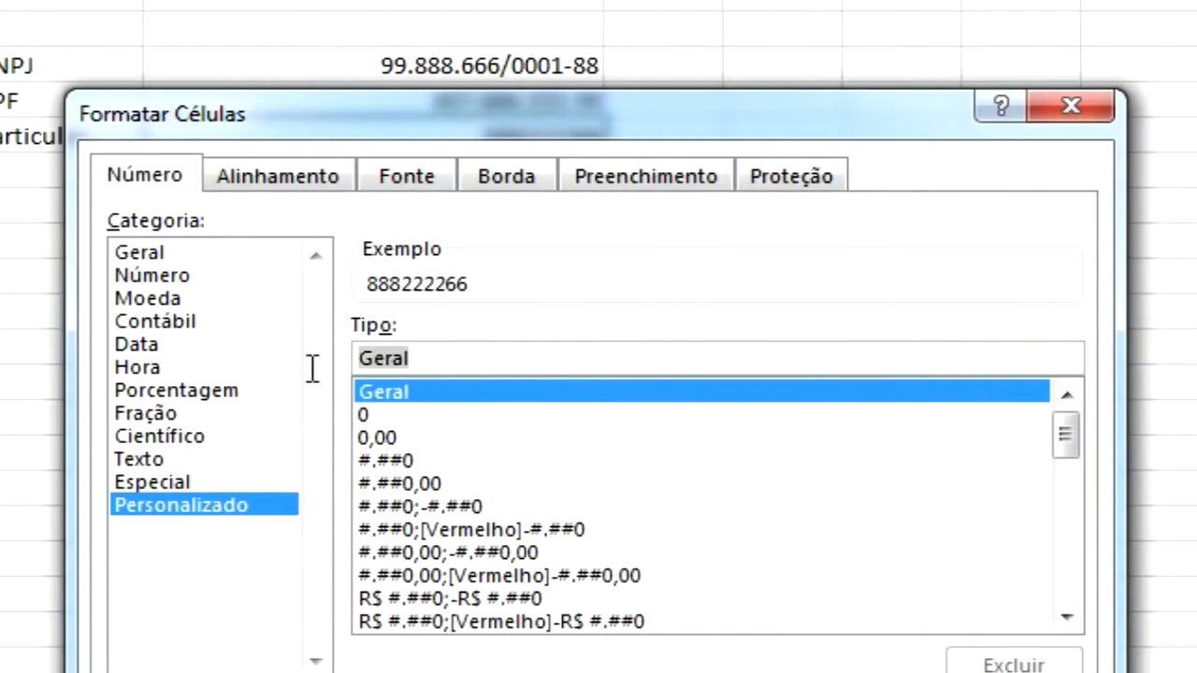
type("000")
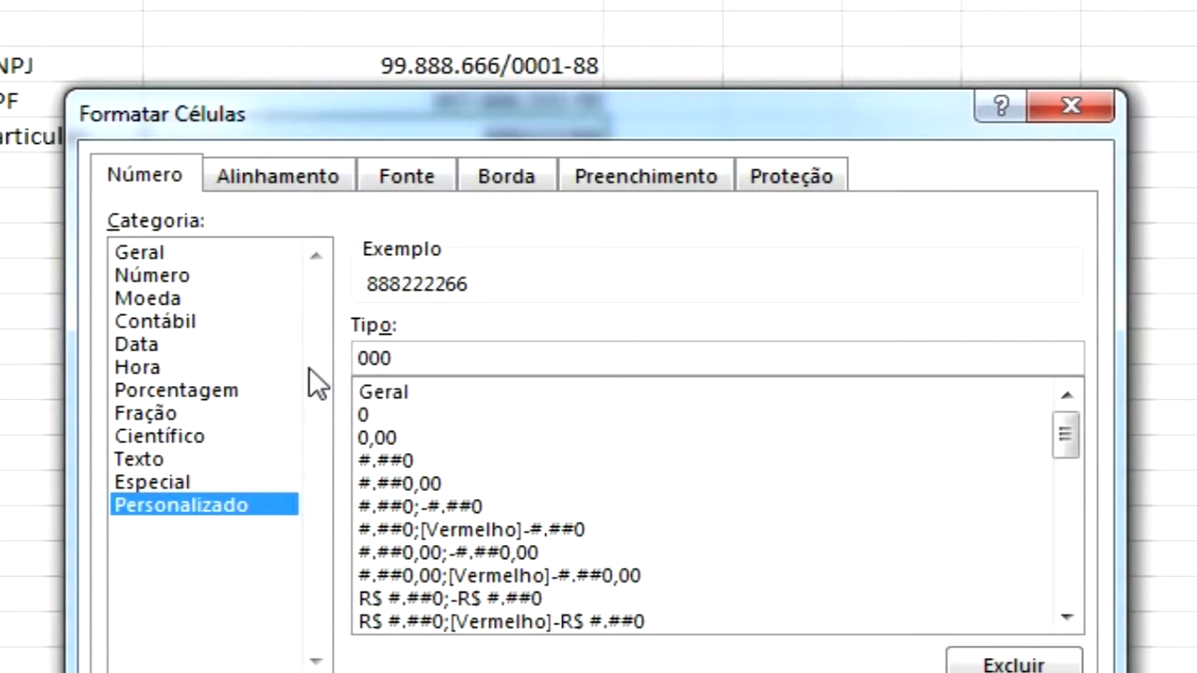
type(".0000")
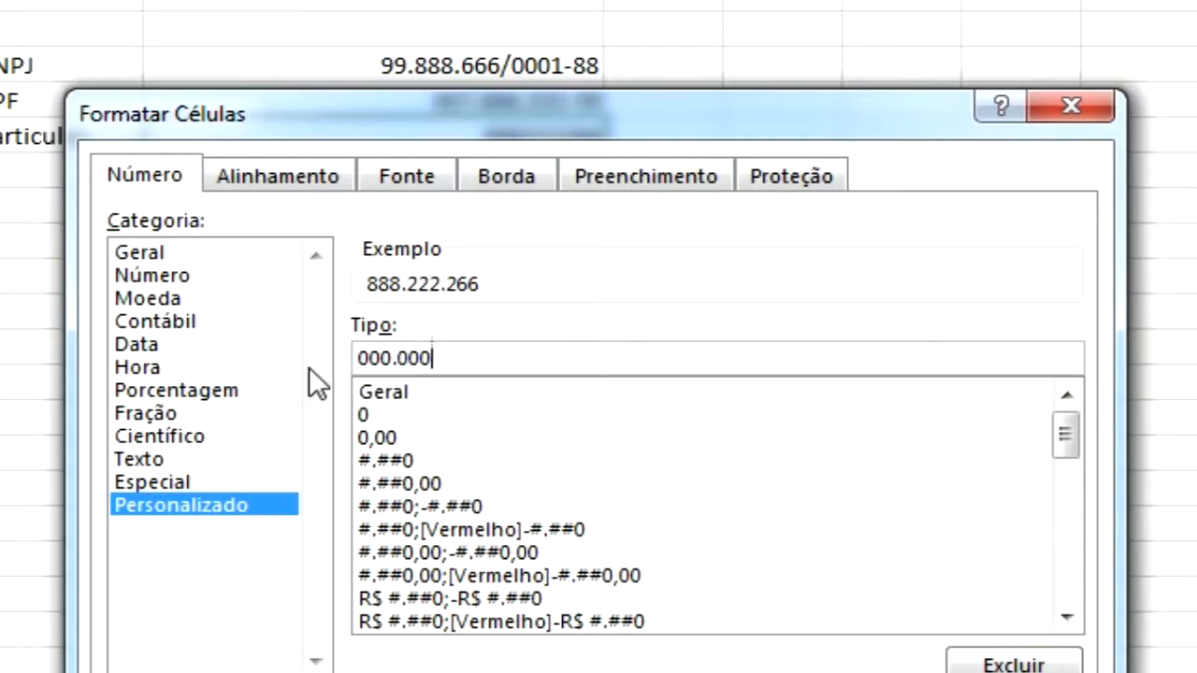
type(".")
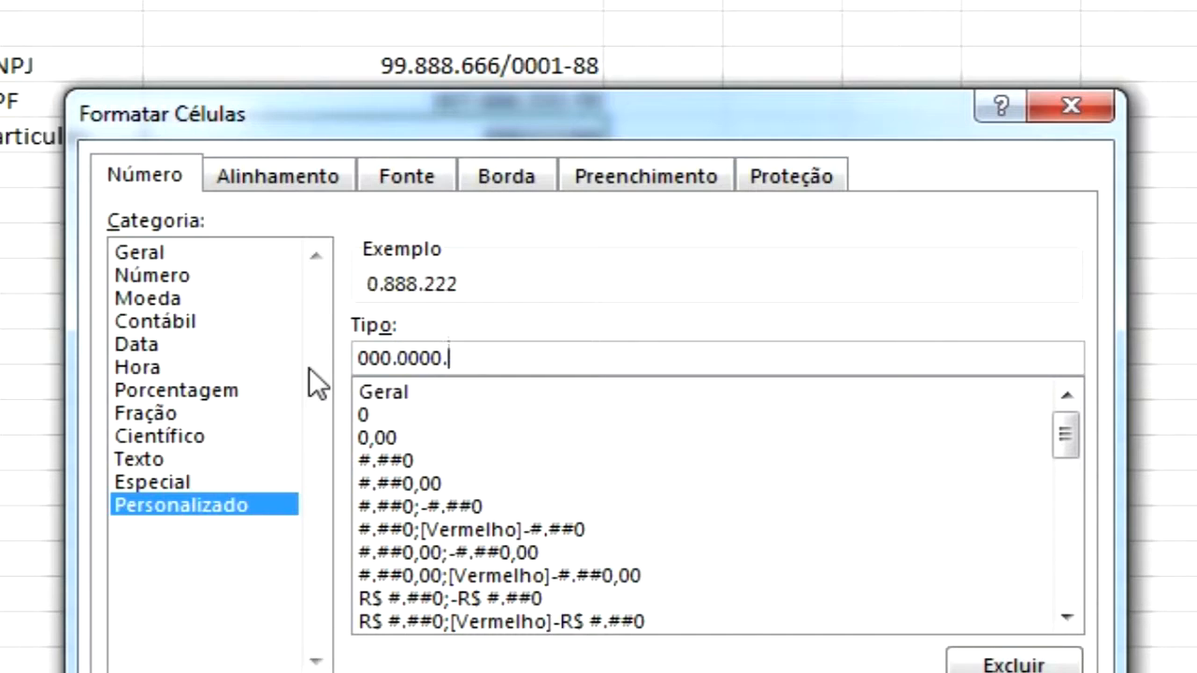
type("00")
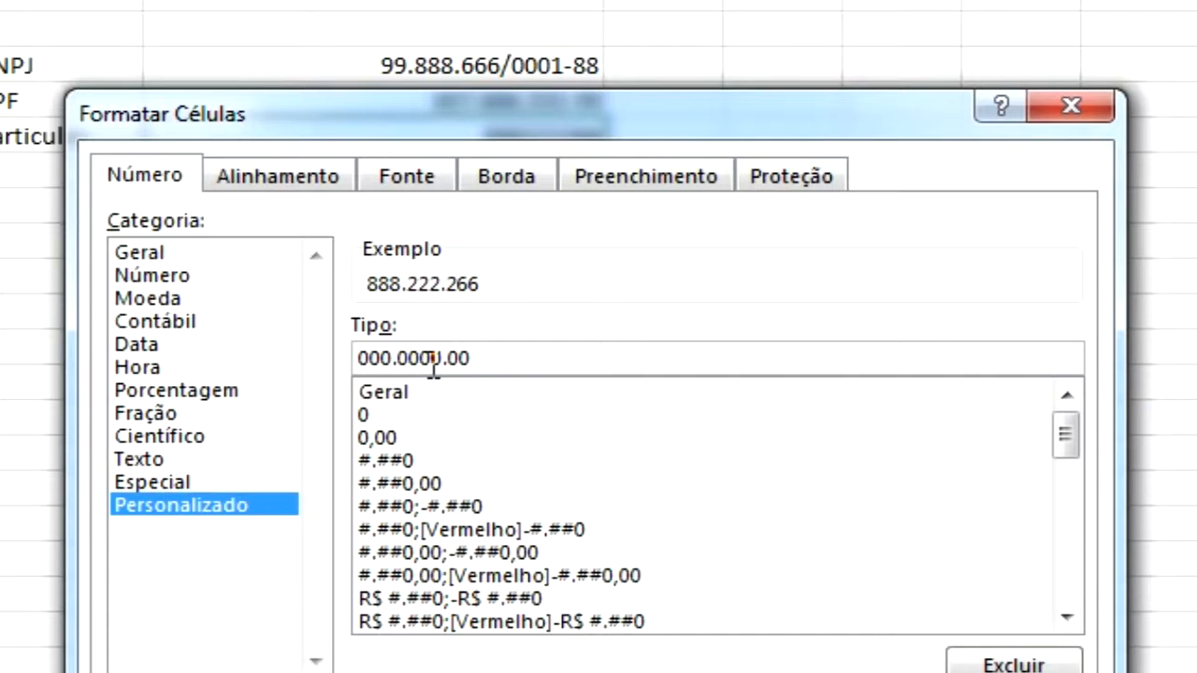
Escape both dots so the custom format reads 000\.0000\.00 and apply it to the Particular cell
type("\\")
key("Right")
key("Right")
key("Right")
key("Right")
key("Right")
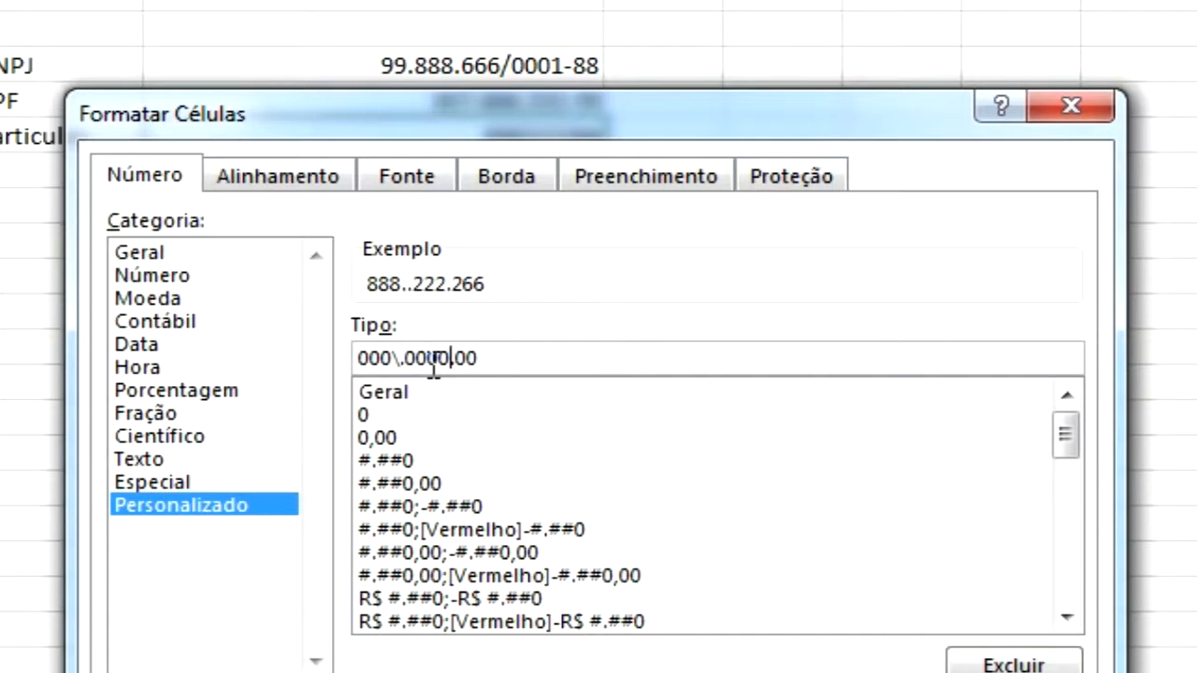
type("\\.")
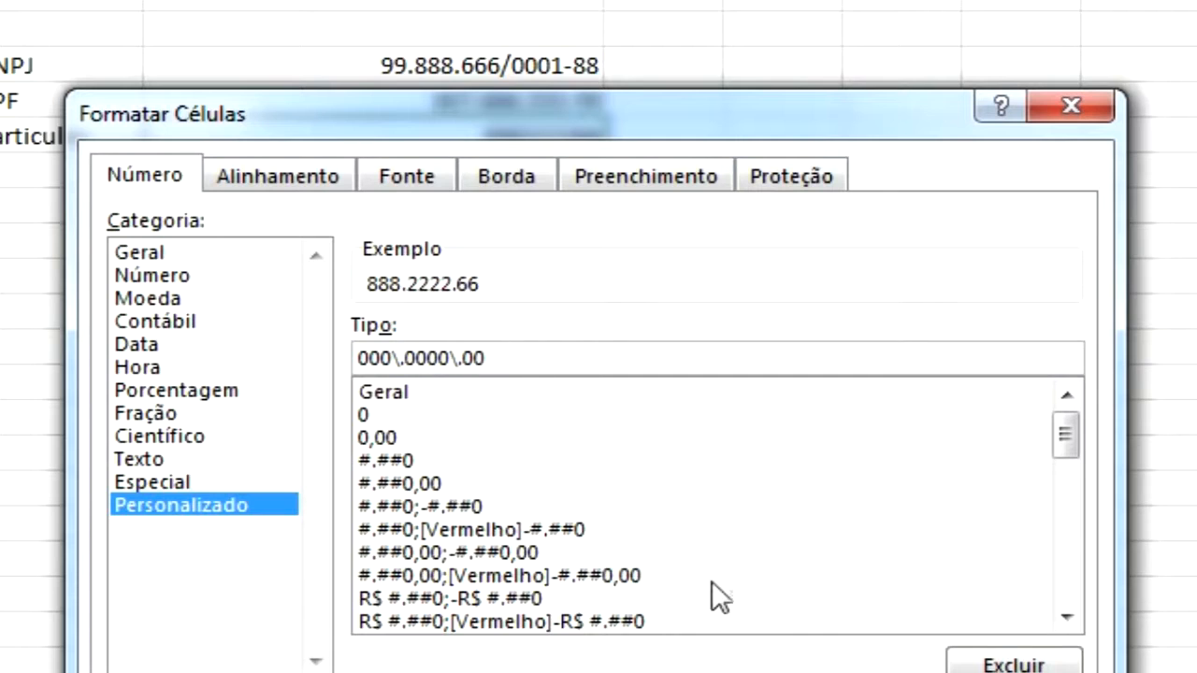
key("Return")
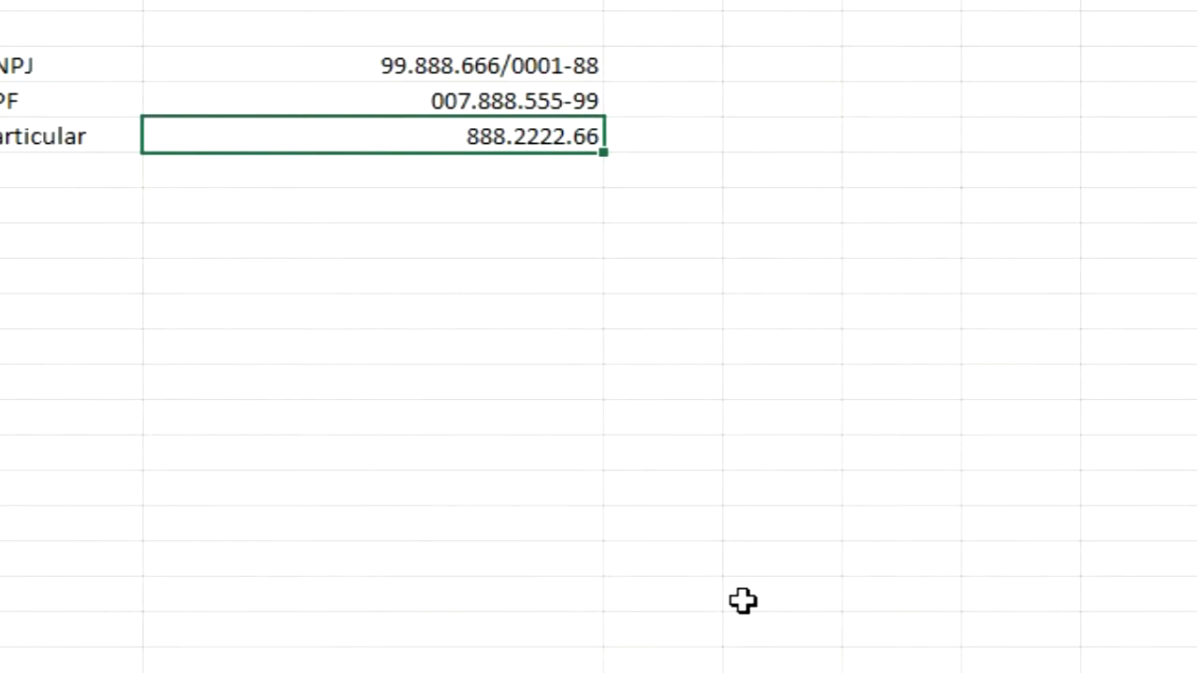
Replace the Particular value with 6, then with 676969, to test the custom format
type("6")
key("Return")
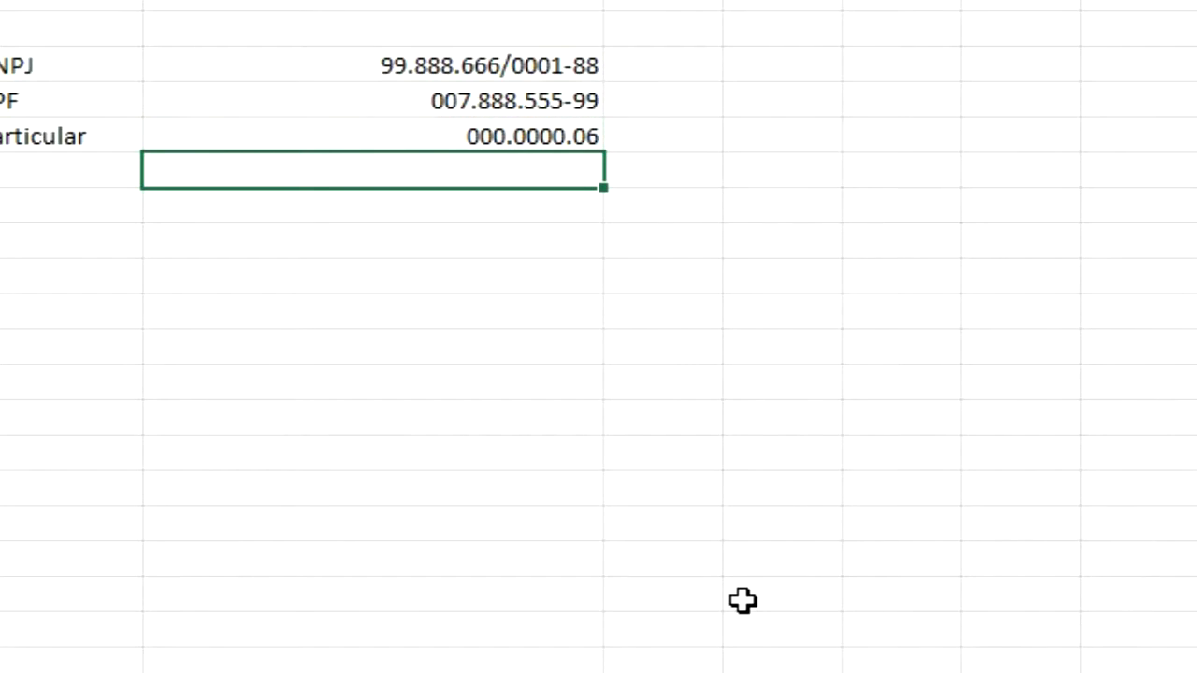
key("Up")
type("676969")
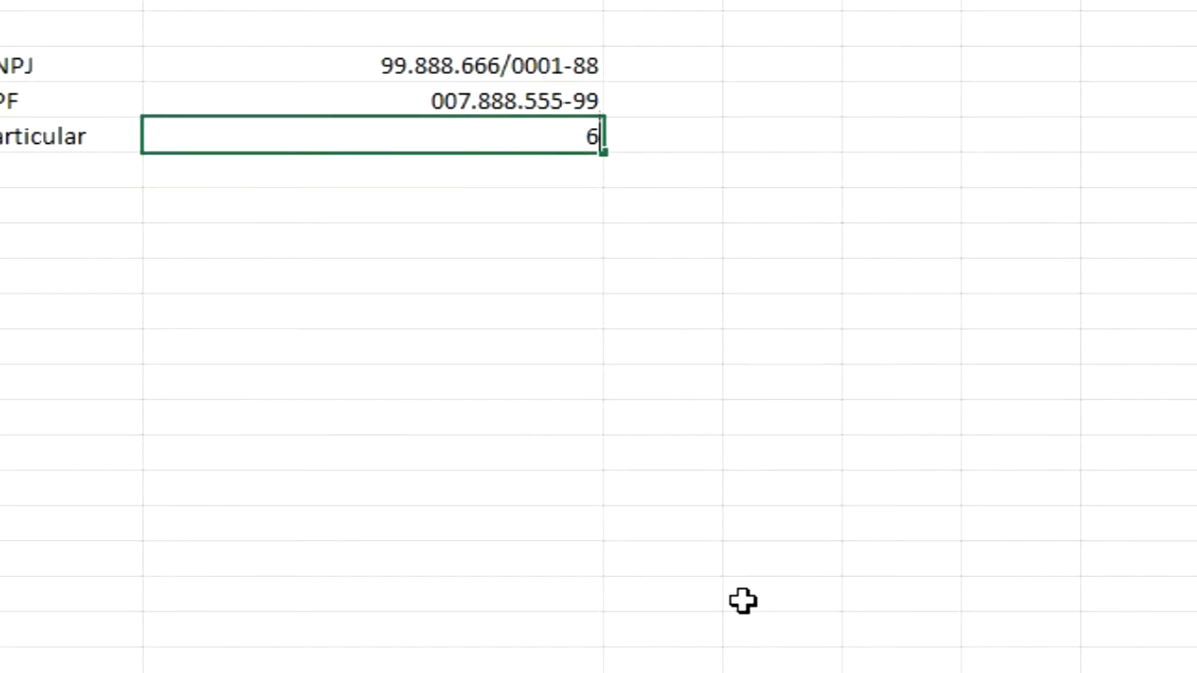
key("Return")
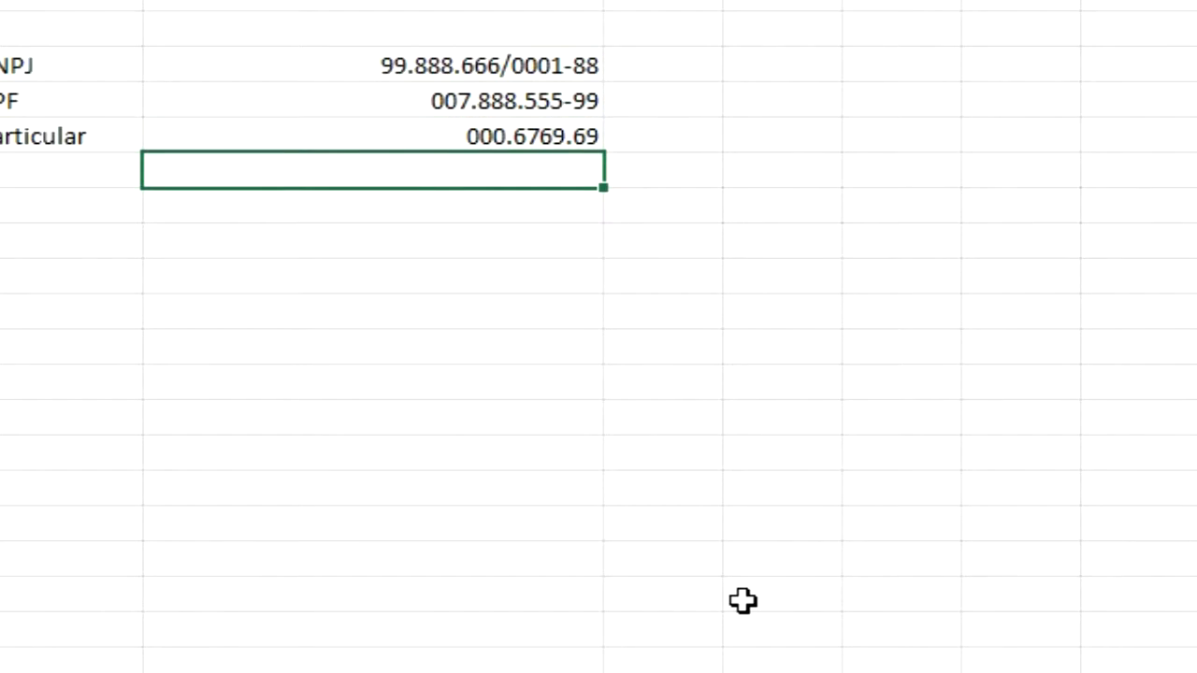
Replace the Particular value with 96976969
key("Up")
type("oioiyoiy")
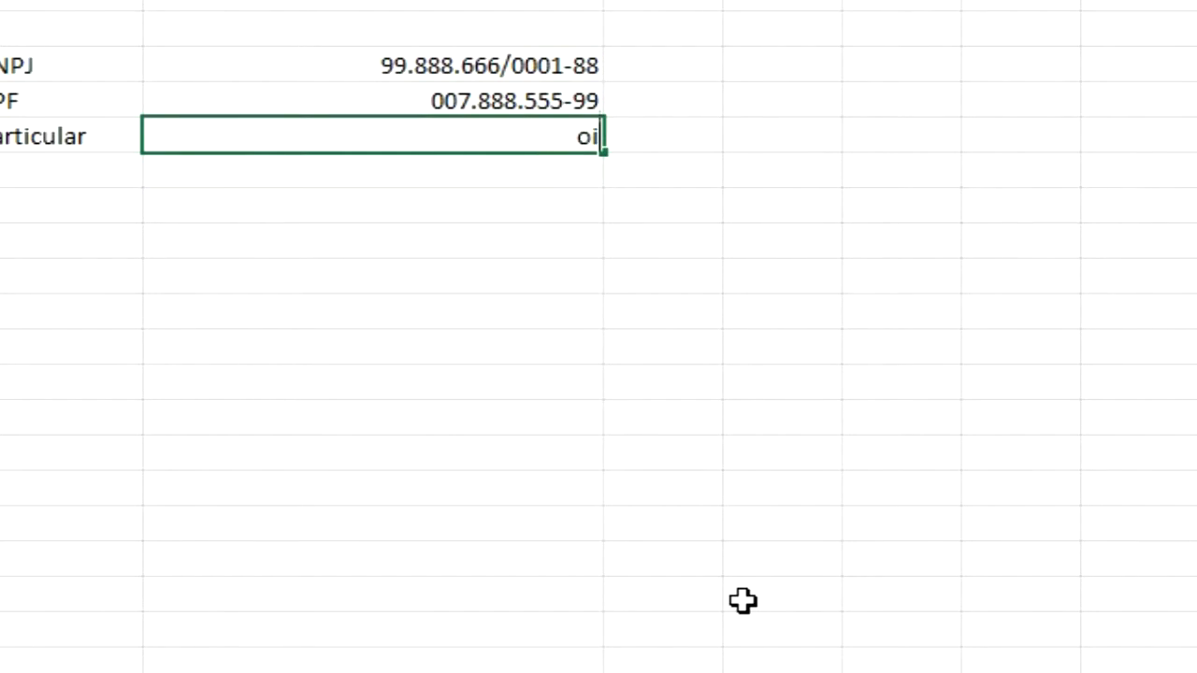
key("BackSpace")
key("BackSpace")
key("BackSpace")
key("BackSpace")
key("BackSpace")
key("BackSpace")
key("BackSpace")
key("BackSpace")
type("96.9769.69")
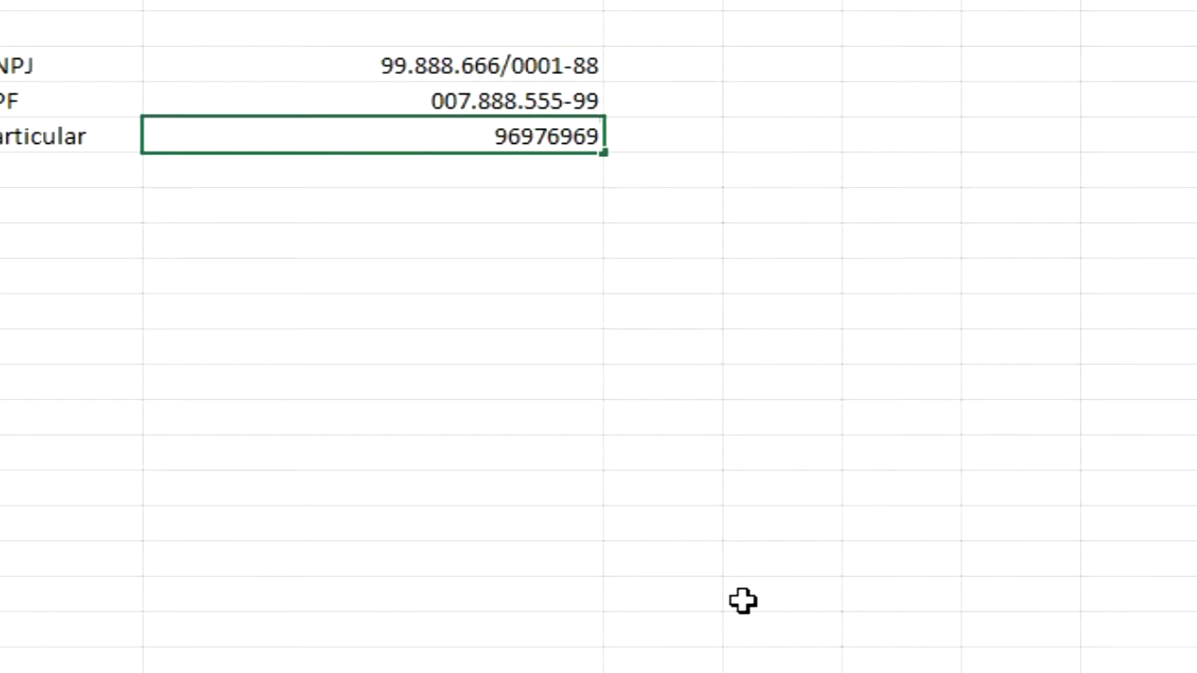
key("Return")
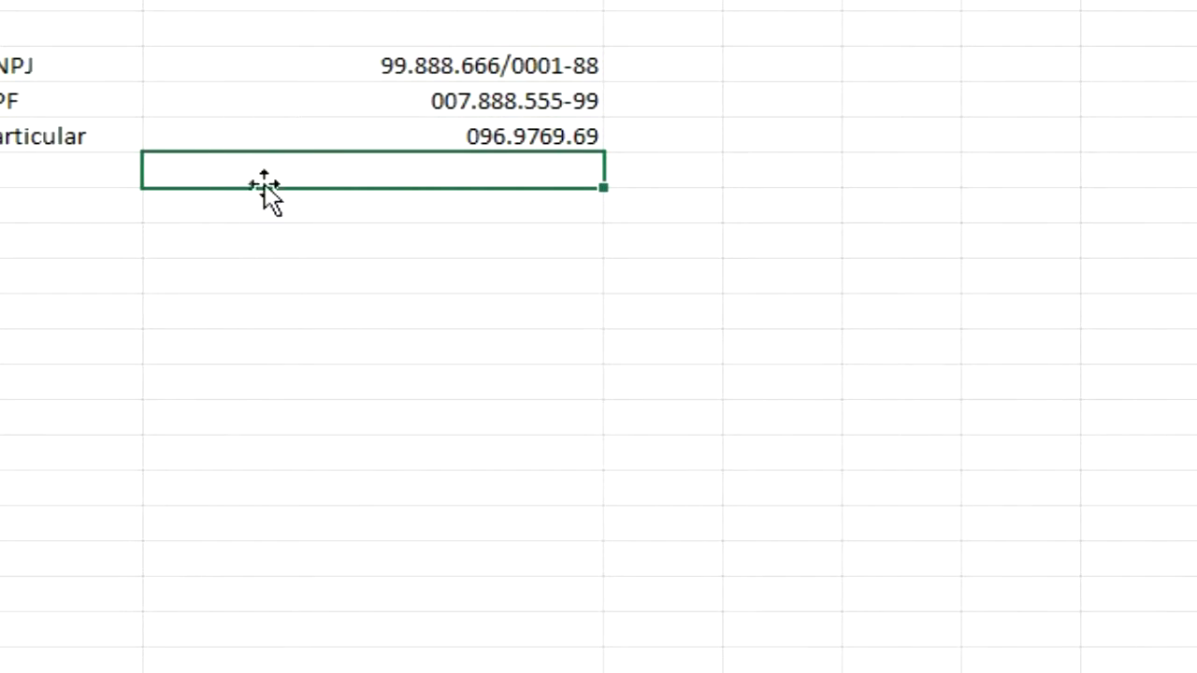
Enter the date 01/01/2000 in the cell below the Particular value
double_click(396, 181)
type("01/01")
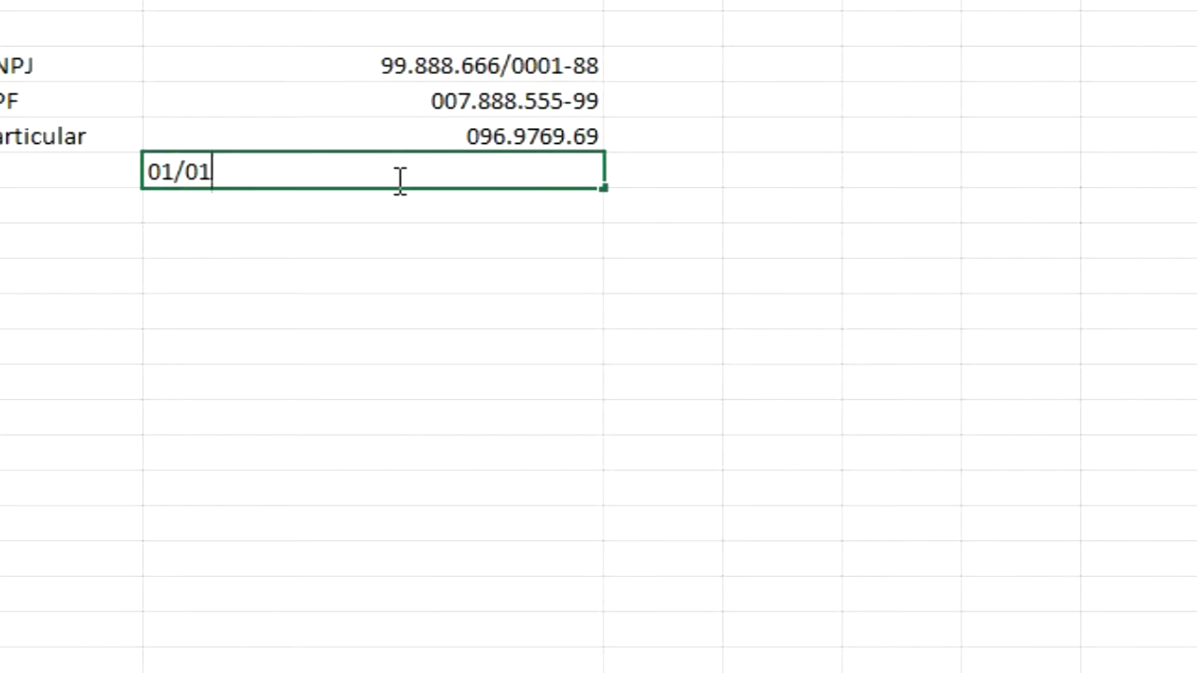
type("/2000")
key("Return")
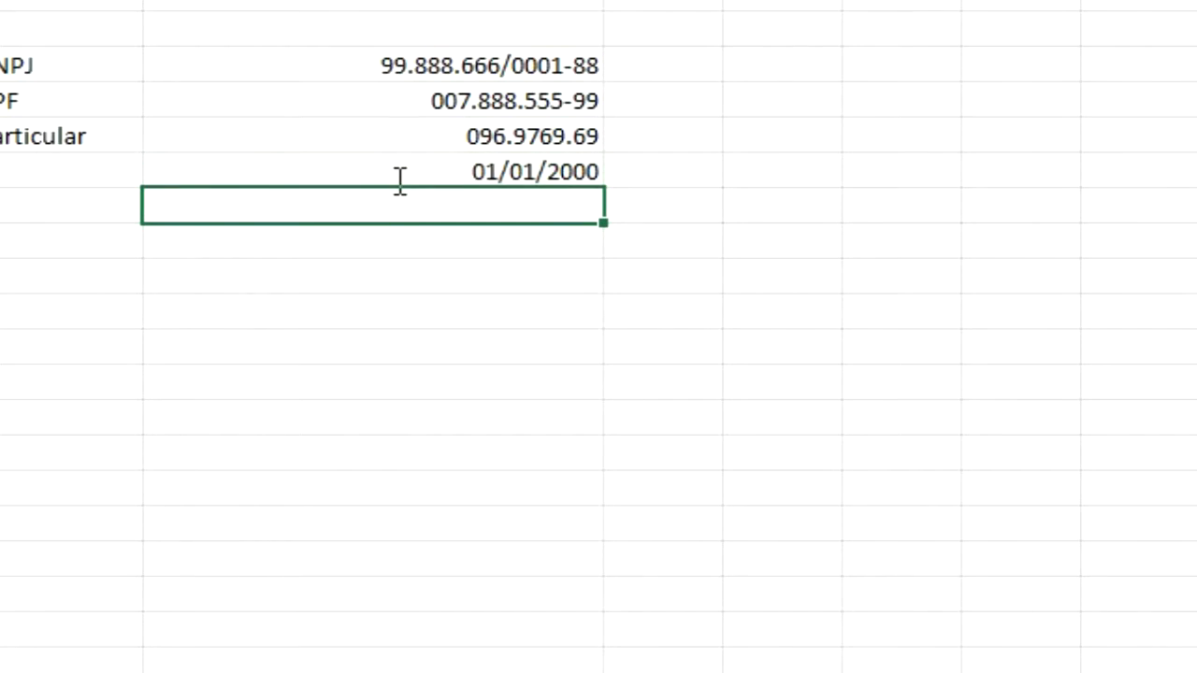
Open the date cell's custom number format and change the code from dd/mm/aaaa to mmmm/aaaa
left_click(529, 171)
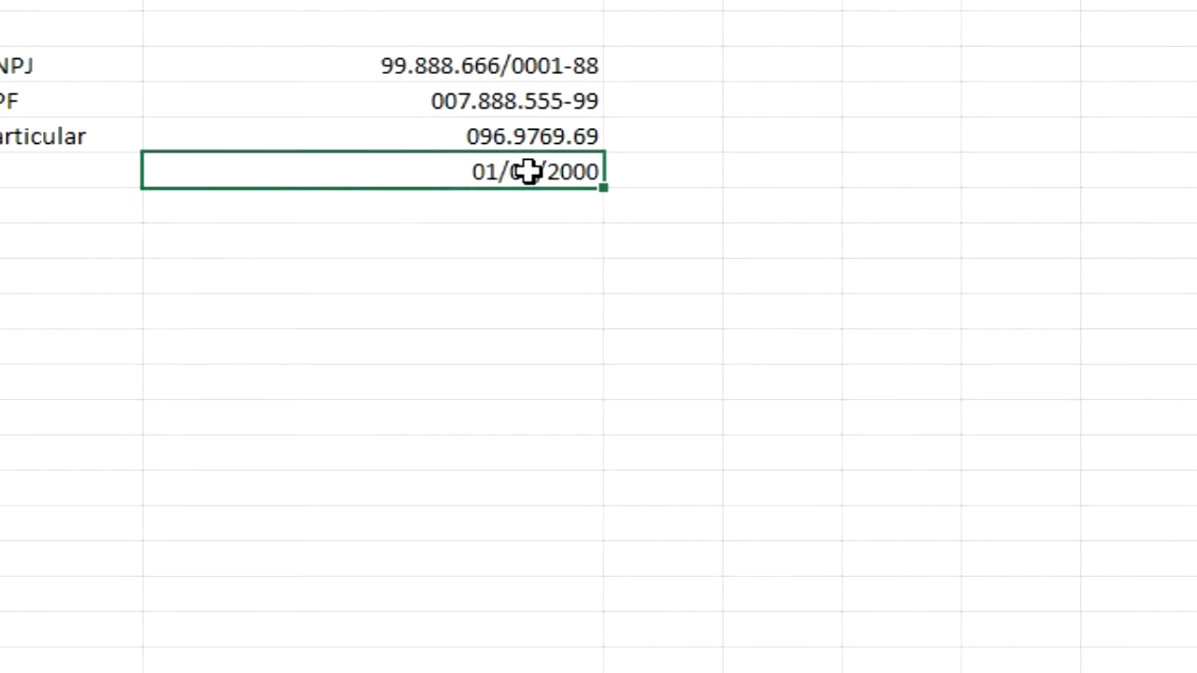
key("ctrl+1")
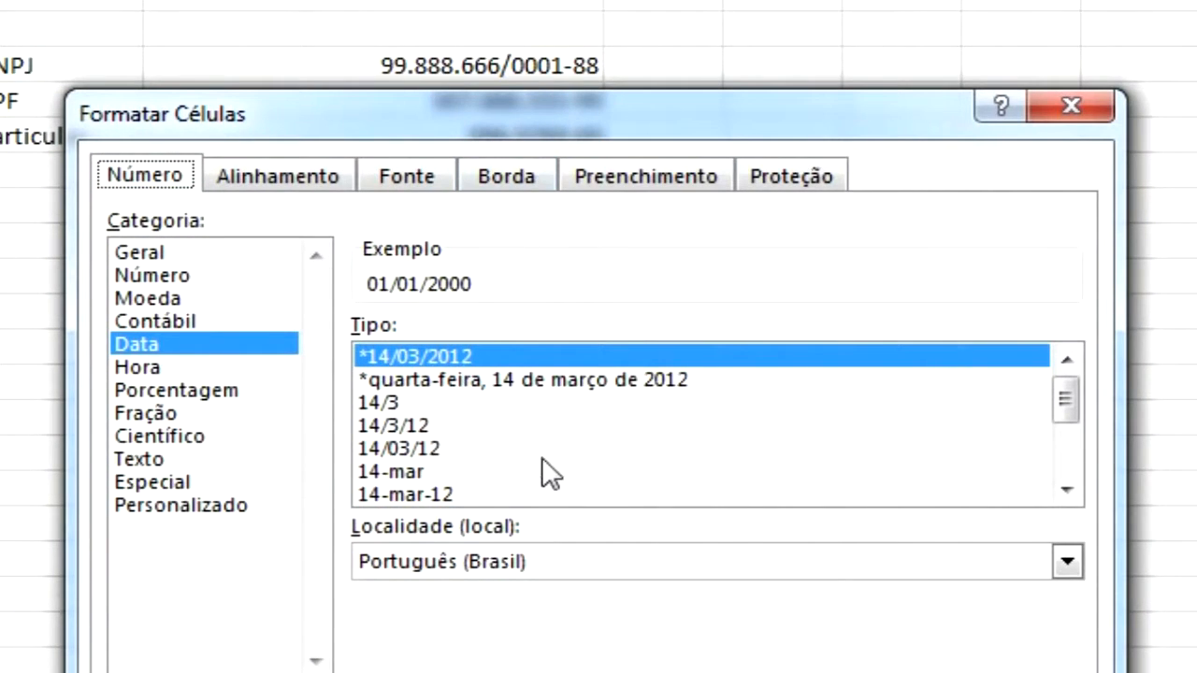
left_click(1066, 489)
left_click(1066, 489)
left_click(1065, 489)
left_click(1065, 489)
left_click(1066, 489)
left_click(1065, 489)
left_click(1066, 489)
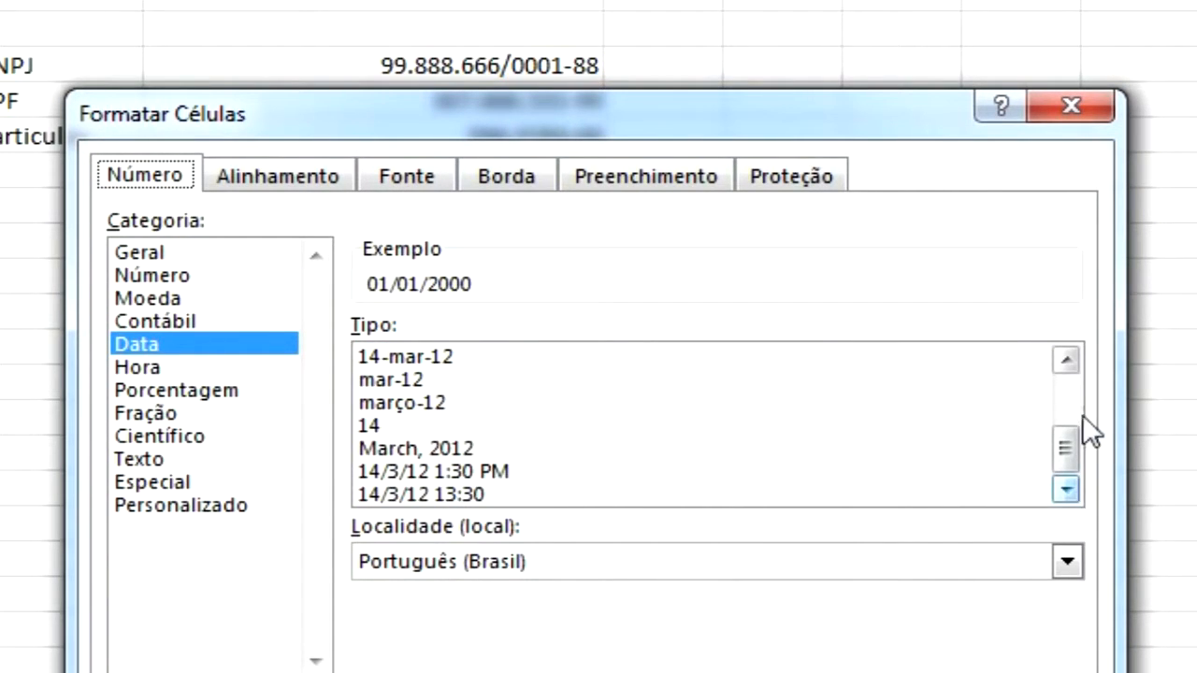
left_click_drag(1064, 458, 1064, 372)
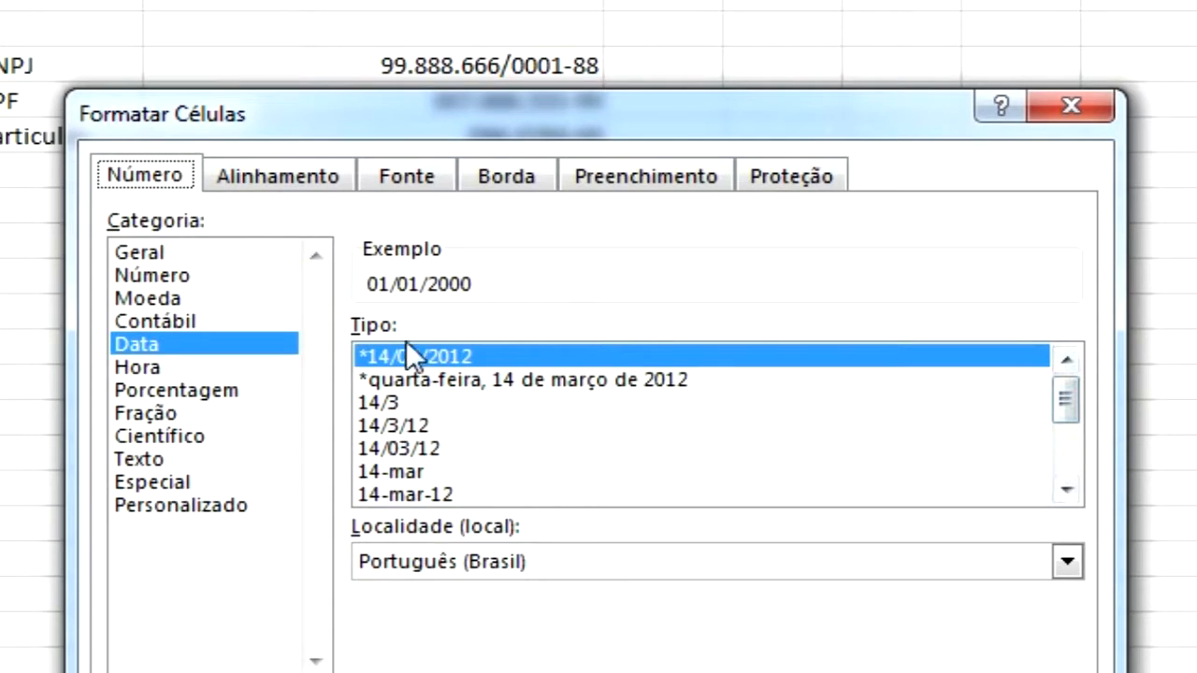
left_click(231, 505)
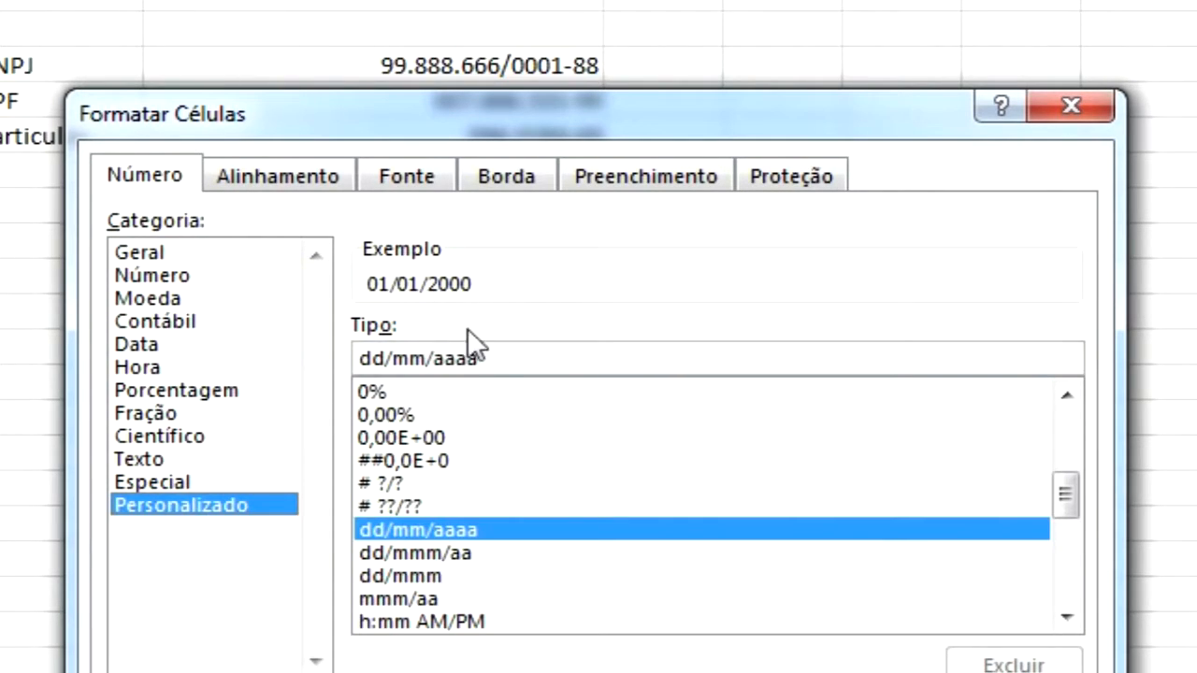
left_click(500, 354)
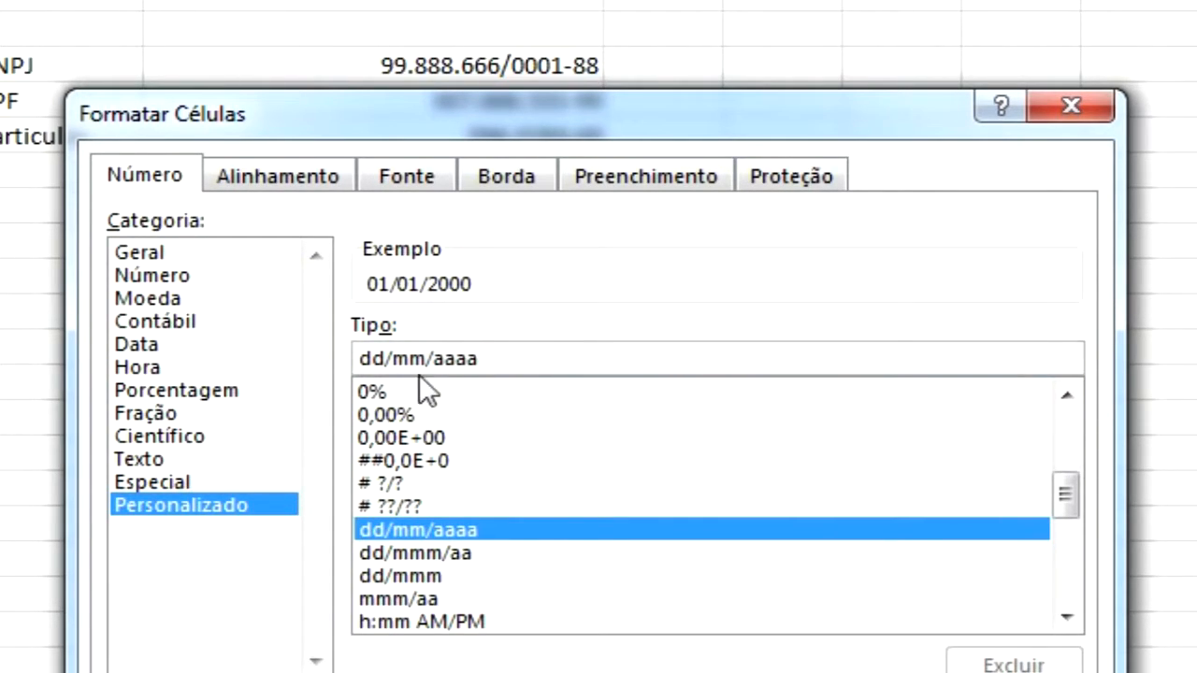
left_click_drag(393, 358, 305, 365)
key("BackSpace")
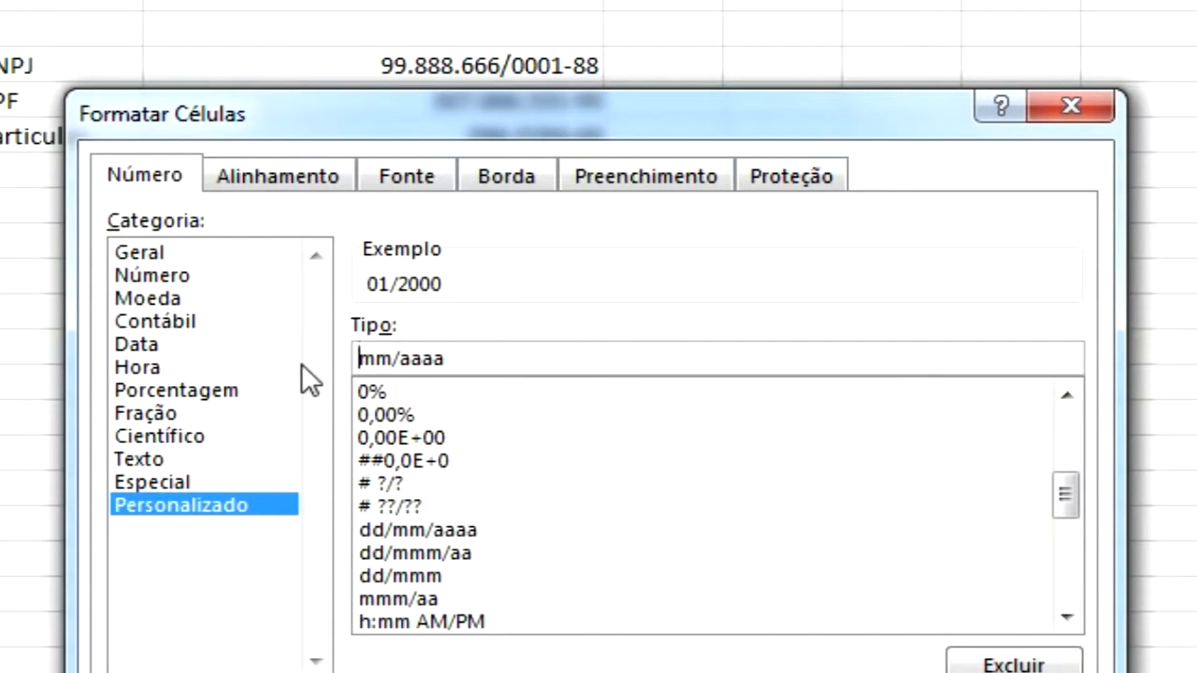
type("m")
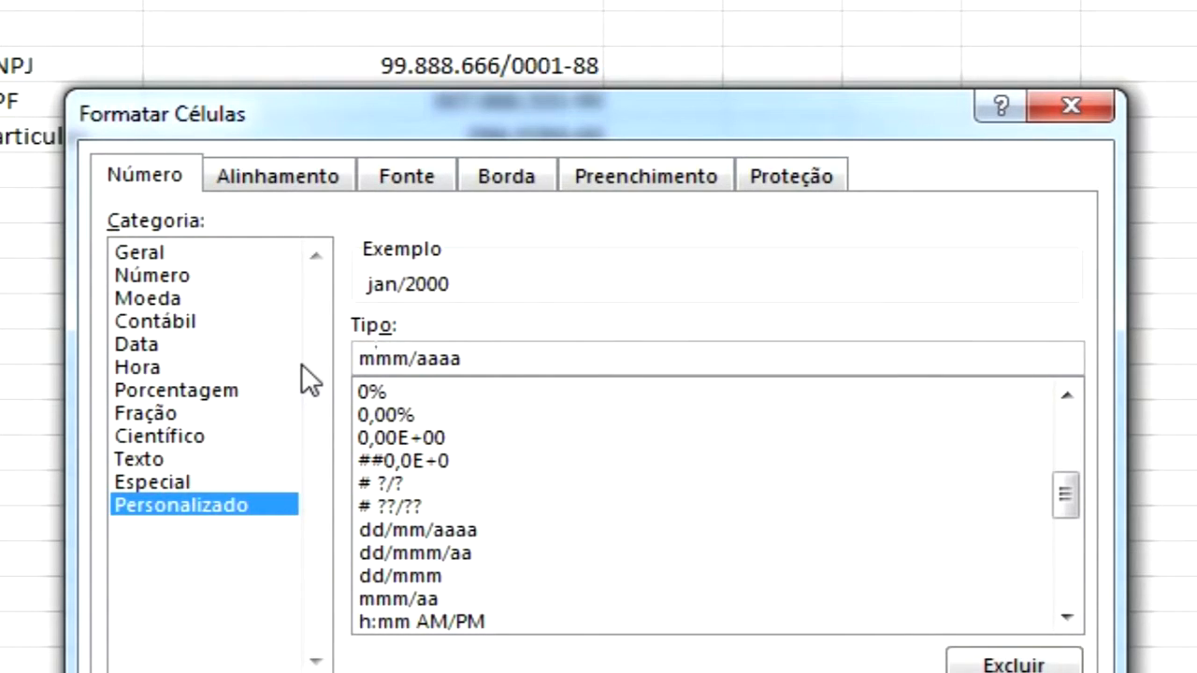
type("m")
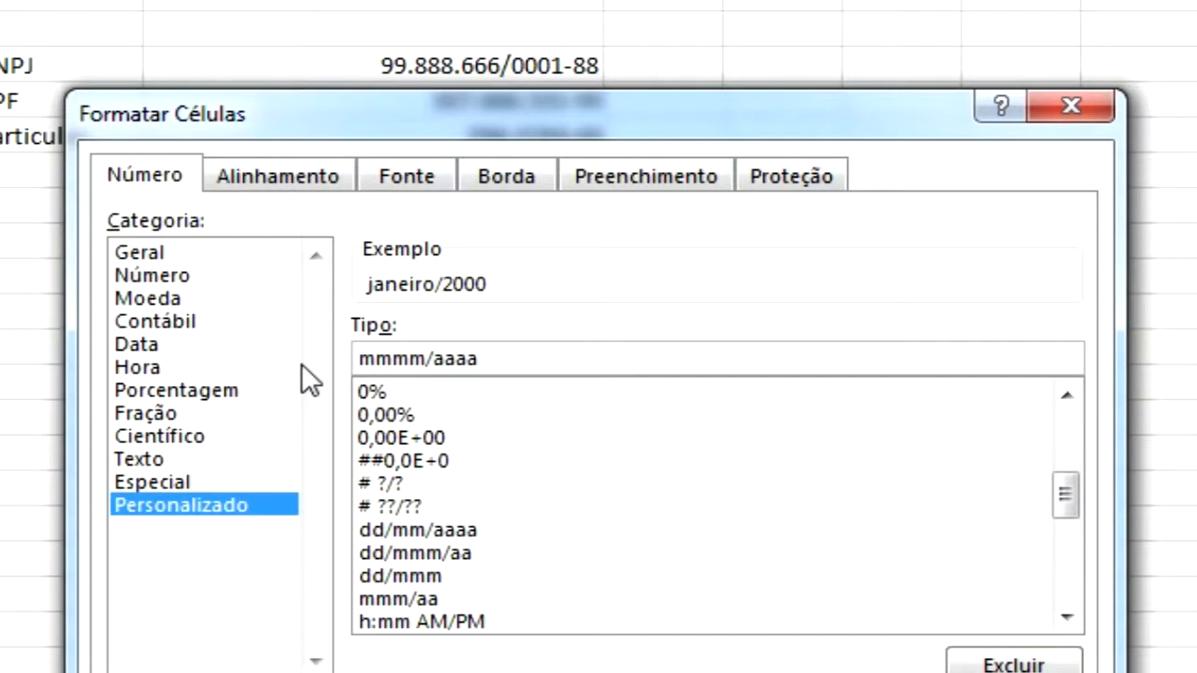
Shorten the year part so the date format becomes mmmm/aa and apply it
key("Right")
key("Right")
key("Right")
key("Right")
key("Right")
key("Right")
key("Right")
key("BackSpace")
key("BackSpace")
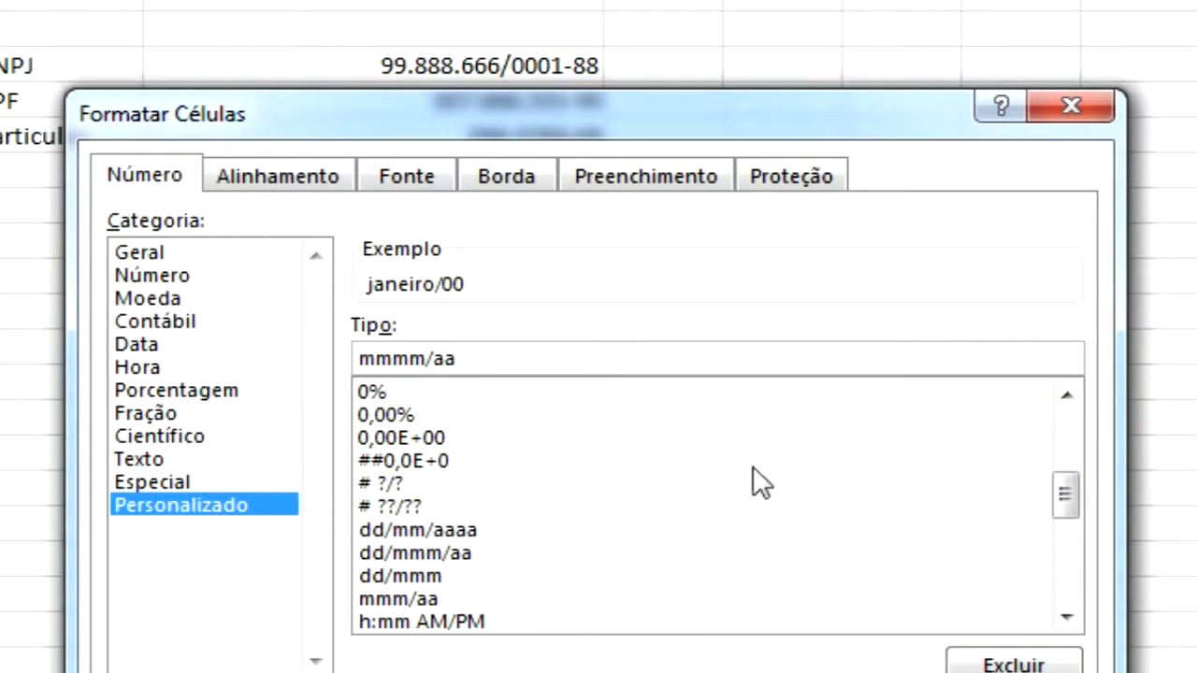
left_click(1068, 621)
left_click(1067, 621)
left_click(1068, 621)
left_click(1068, 621)
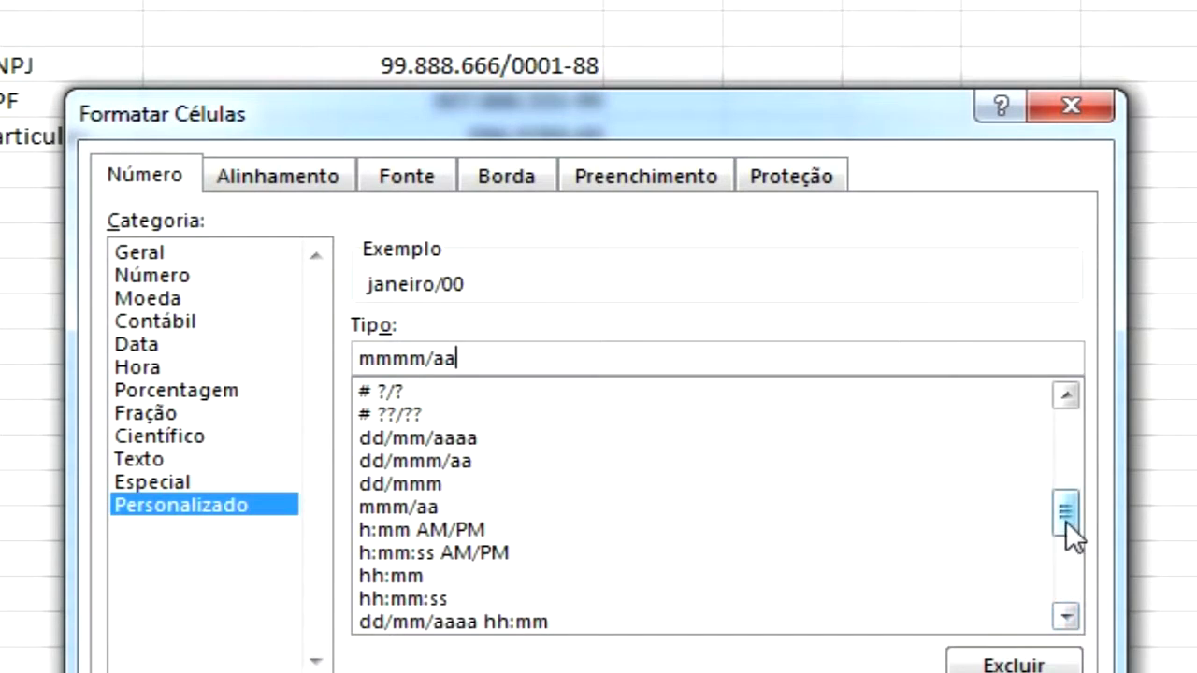
left_click_drag(1066, 520, 1056, 434)
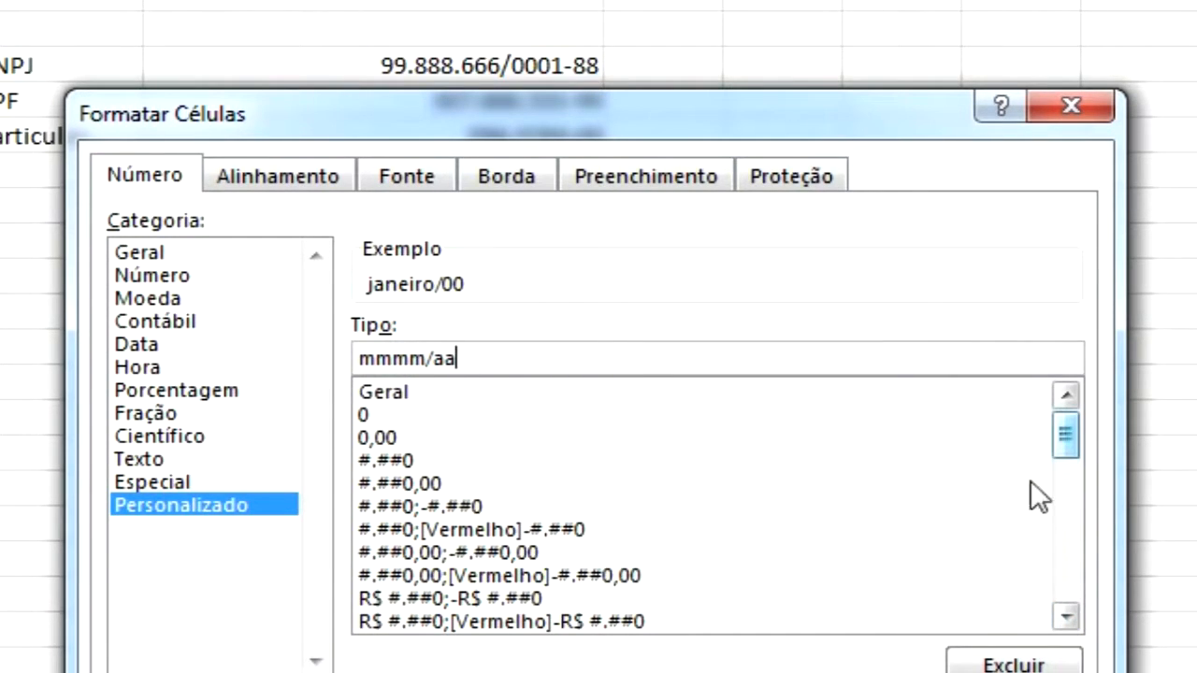
key("Return")
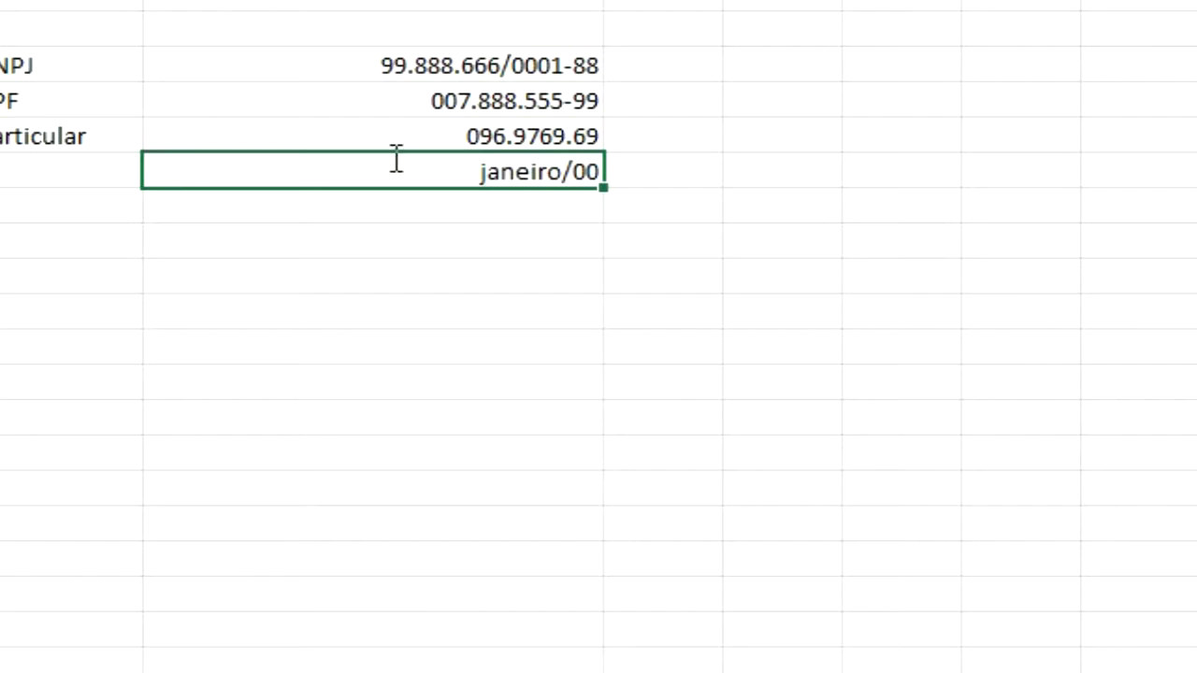
Inspect the stored values behind the Particular and CPF cells
left_click(509, 138)
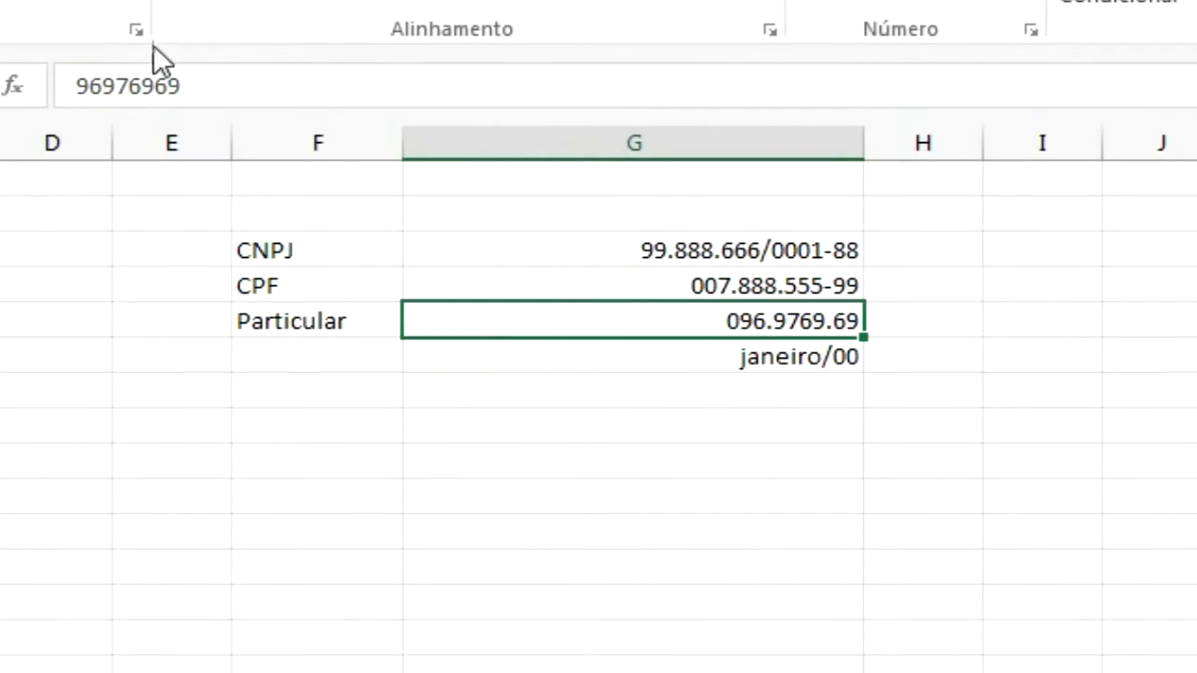
left_click(745, 286)
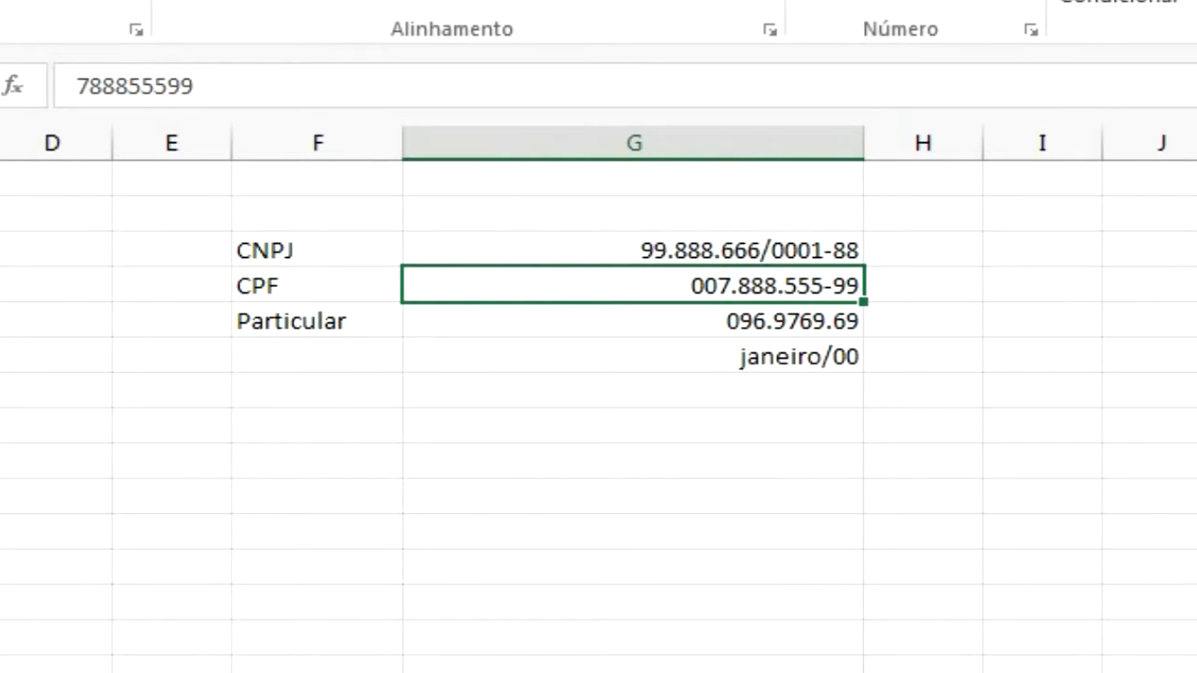
Enter the time 23:59 in an empty cell two rows below the date
left_click(799, 421)
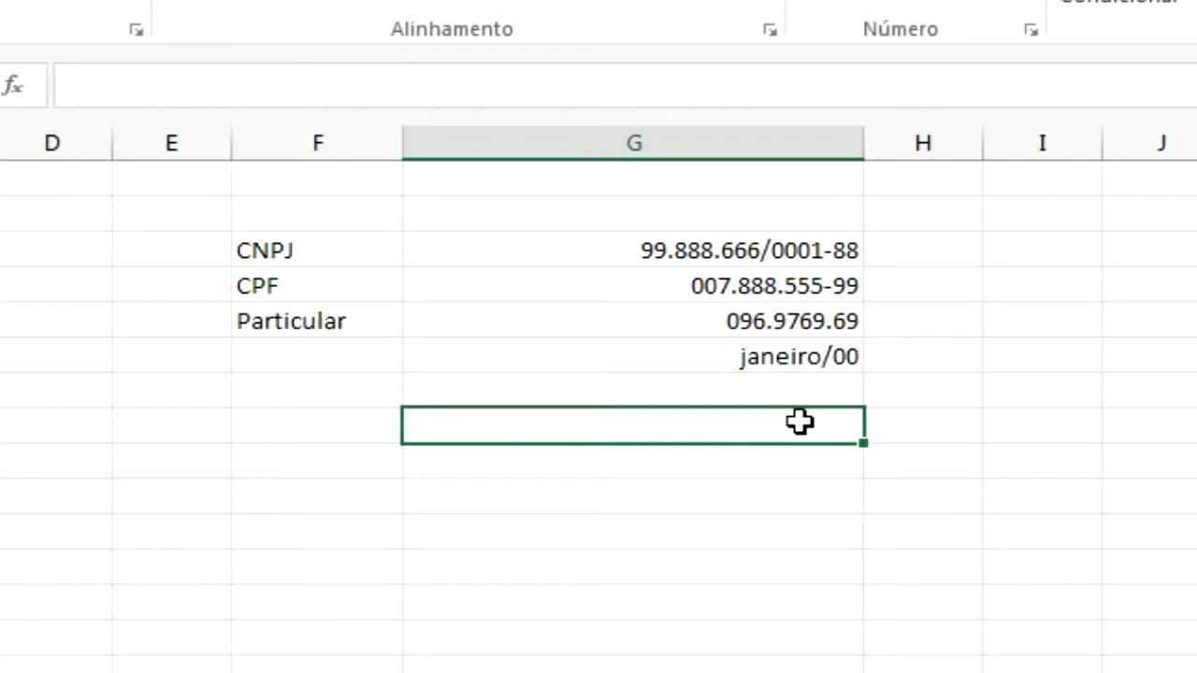
type("23:")
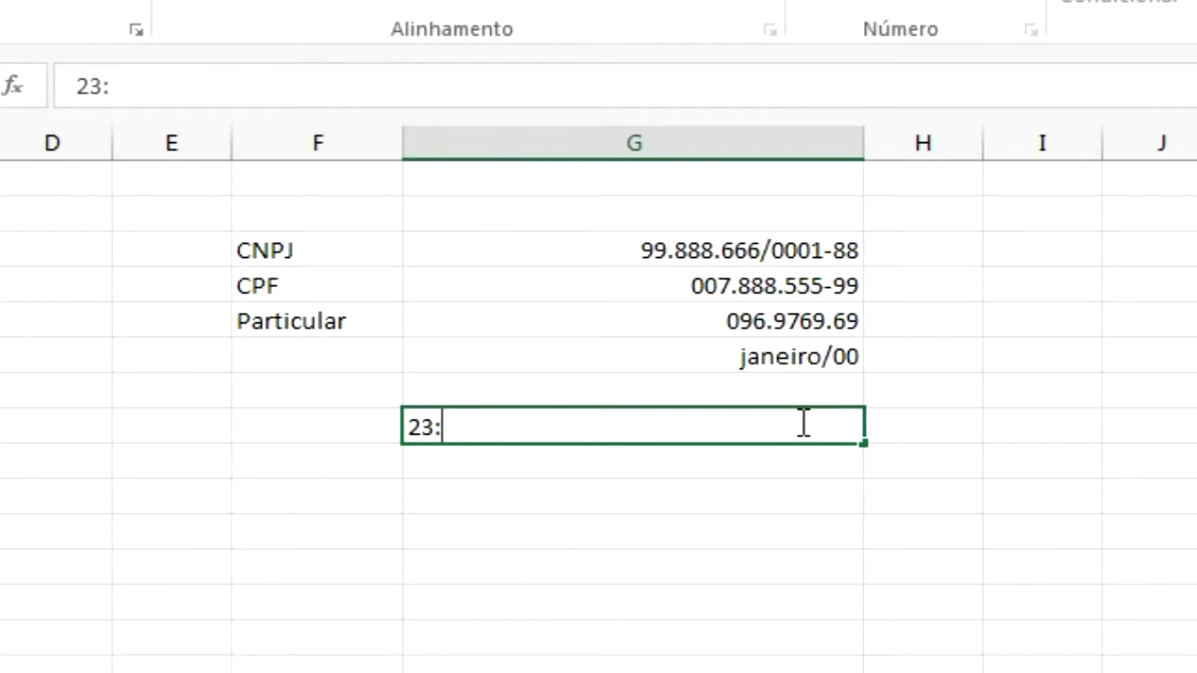
type("59")
key("Return")
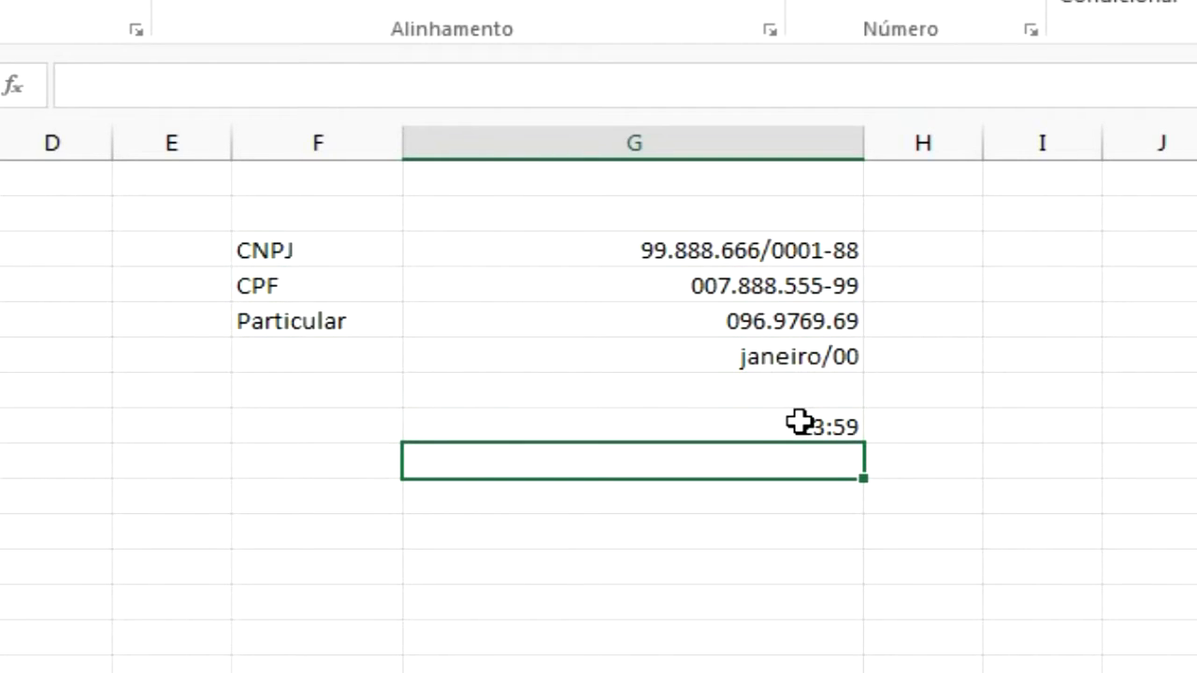
Replace the time cell's entry with 24:50
left_click(799, 422)
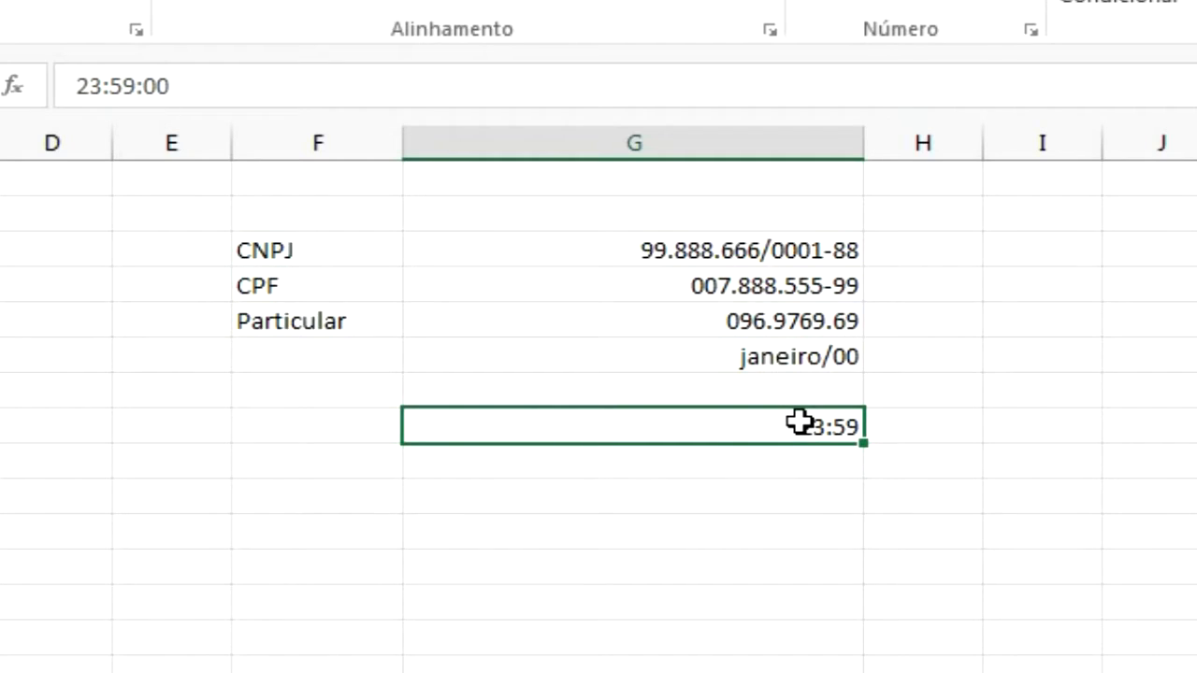
type("24")
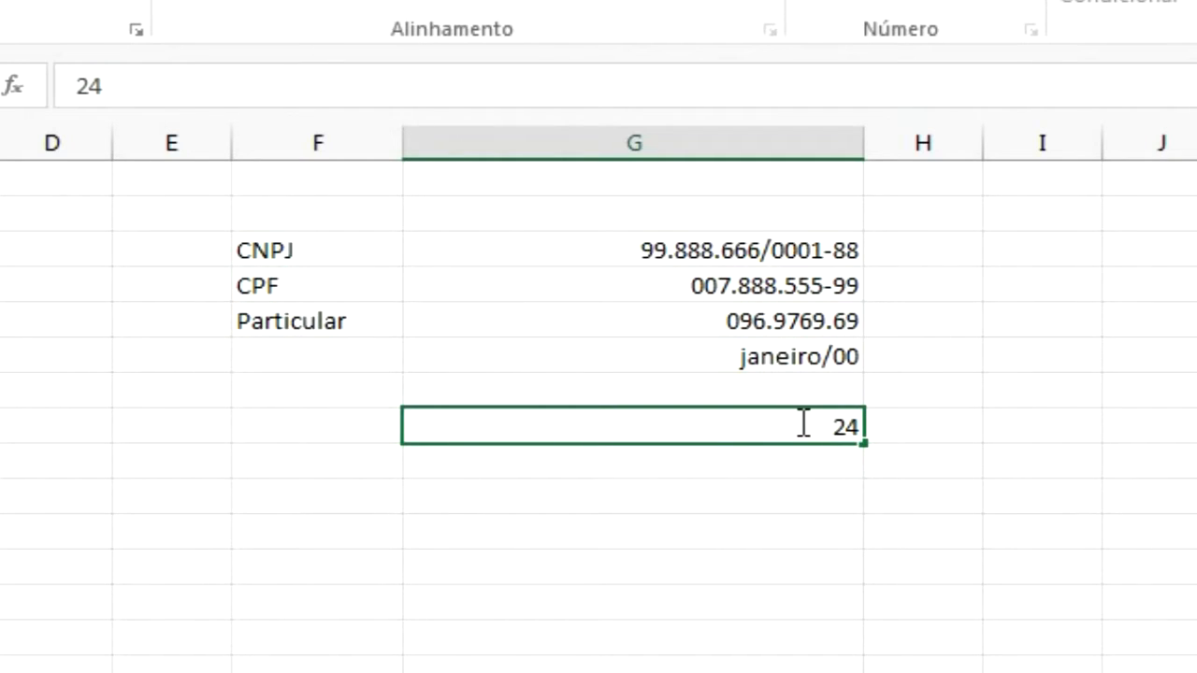
type(":50")
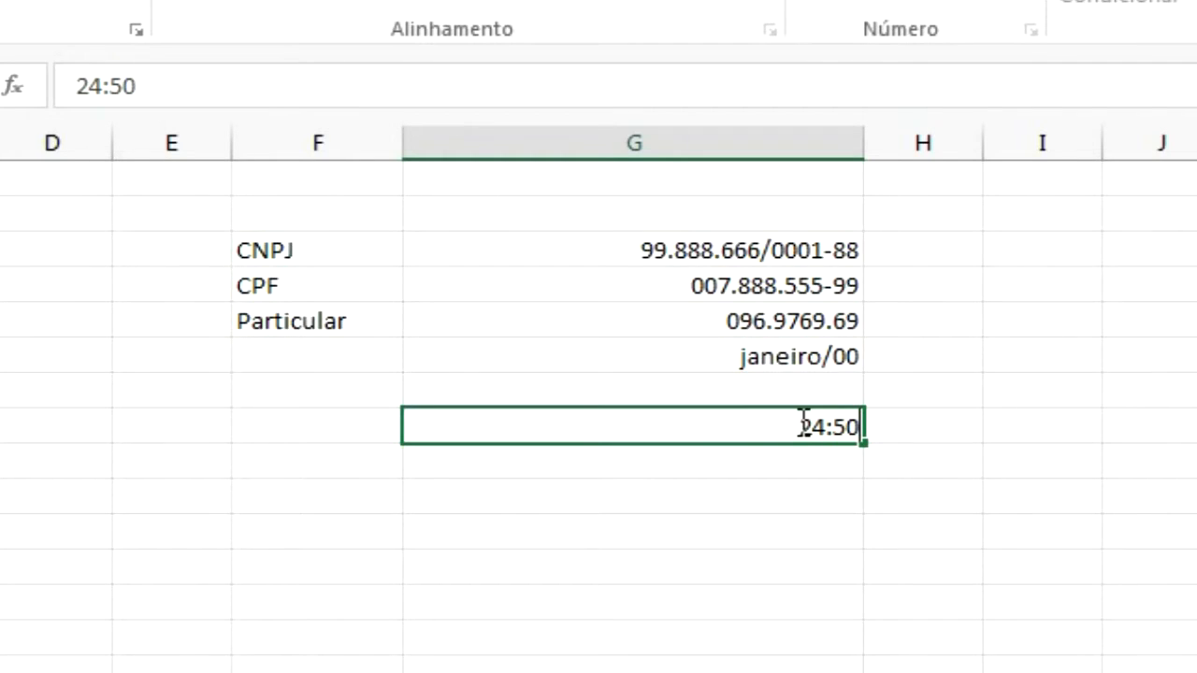
key("Return")
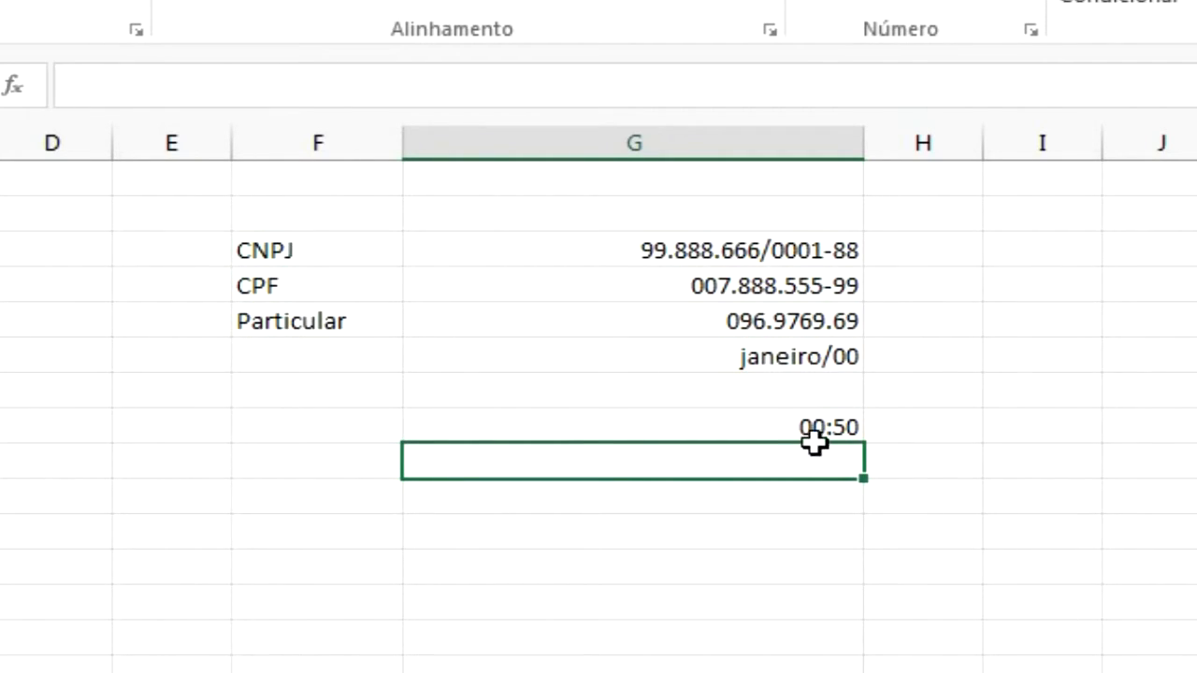
Open the time cell's custom number format and change the code to [hh]:mm so hours beyond 24 display
left_click(814, 428)
scroll(815, 428, "down", 1)
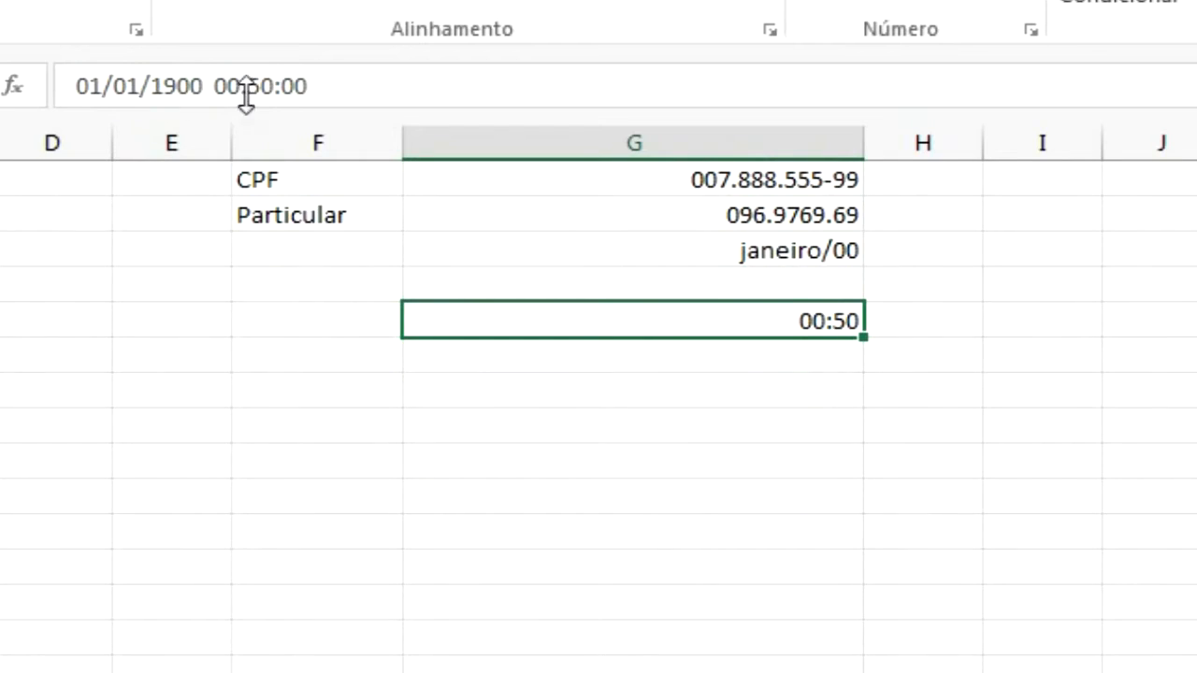
left_click(822, 361)
left_click(823, 319)
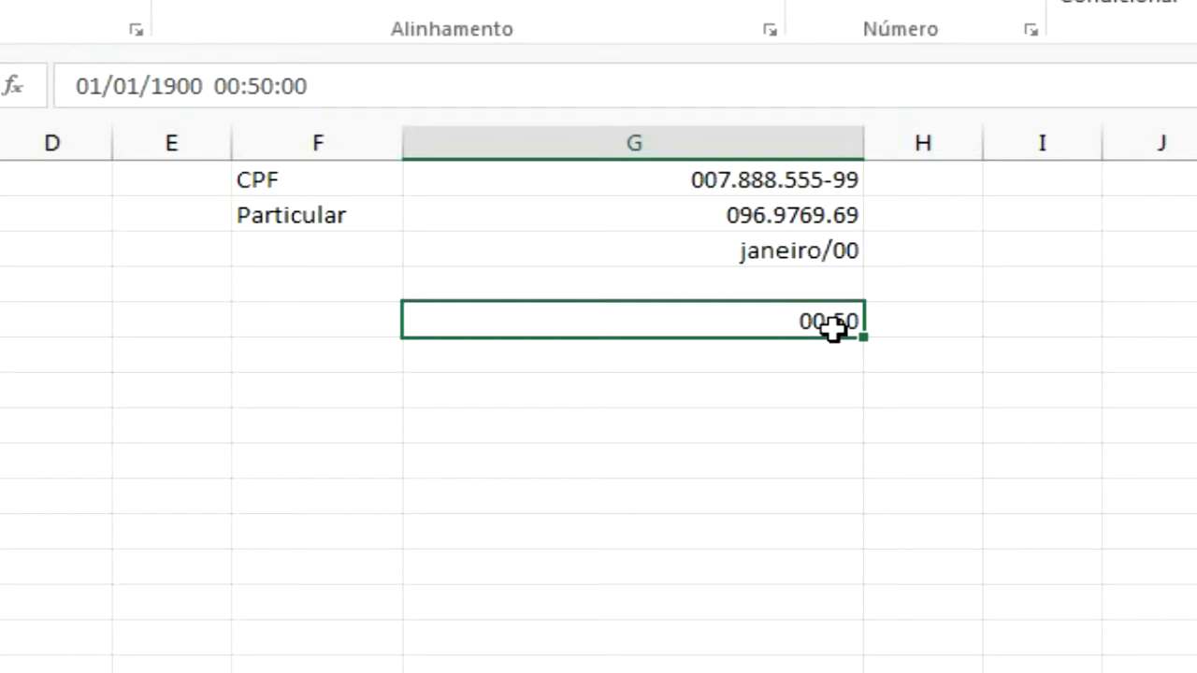
key("ctrl+1")
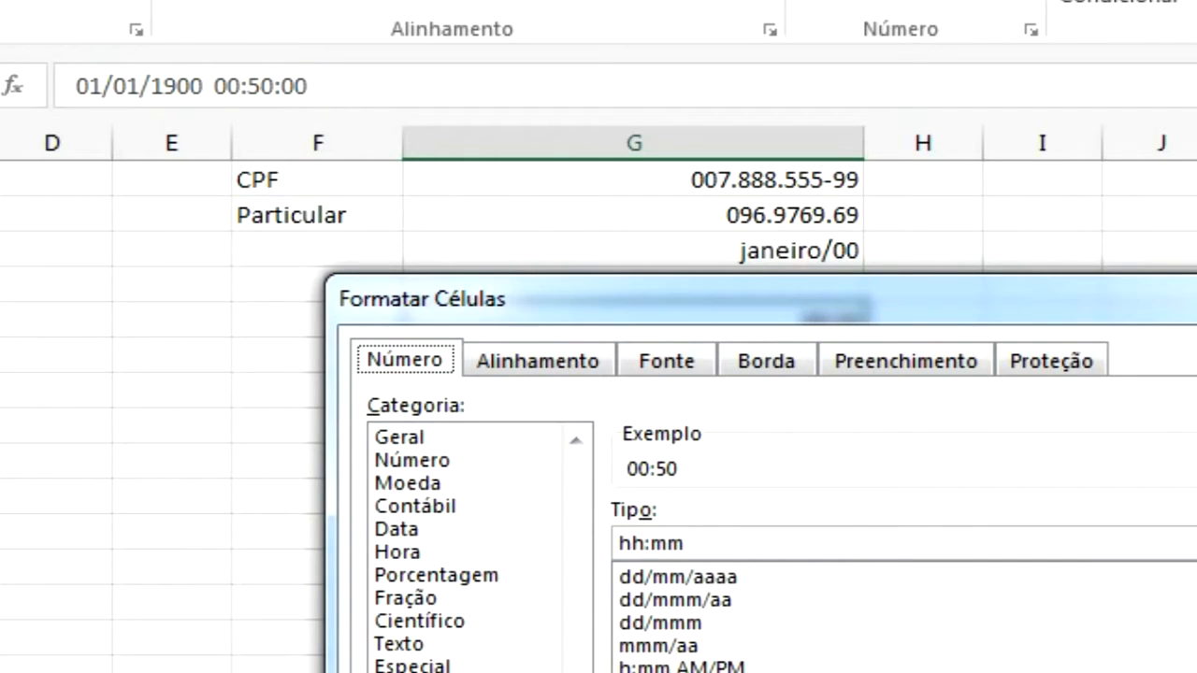
scroll(903, 617, "down", 2)
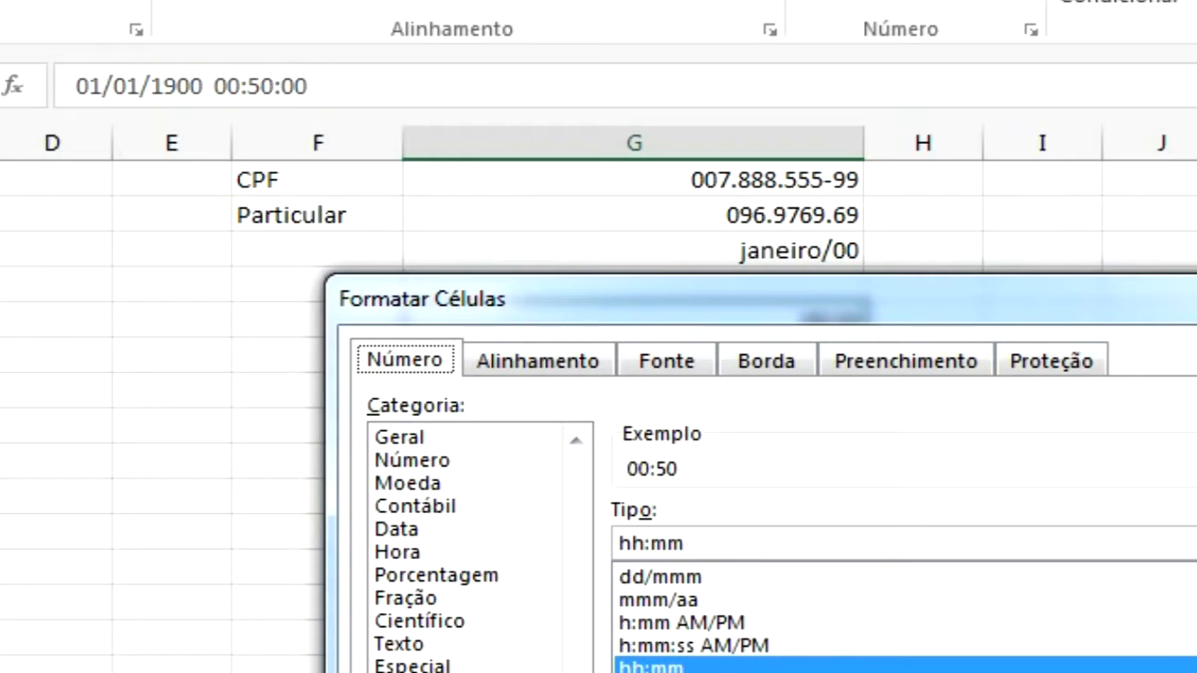
scroll(1022, 608, "up", 6)
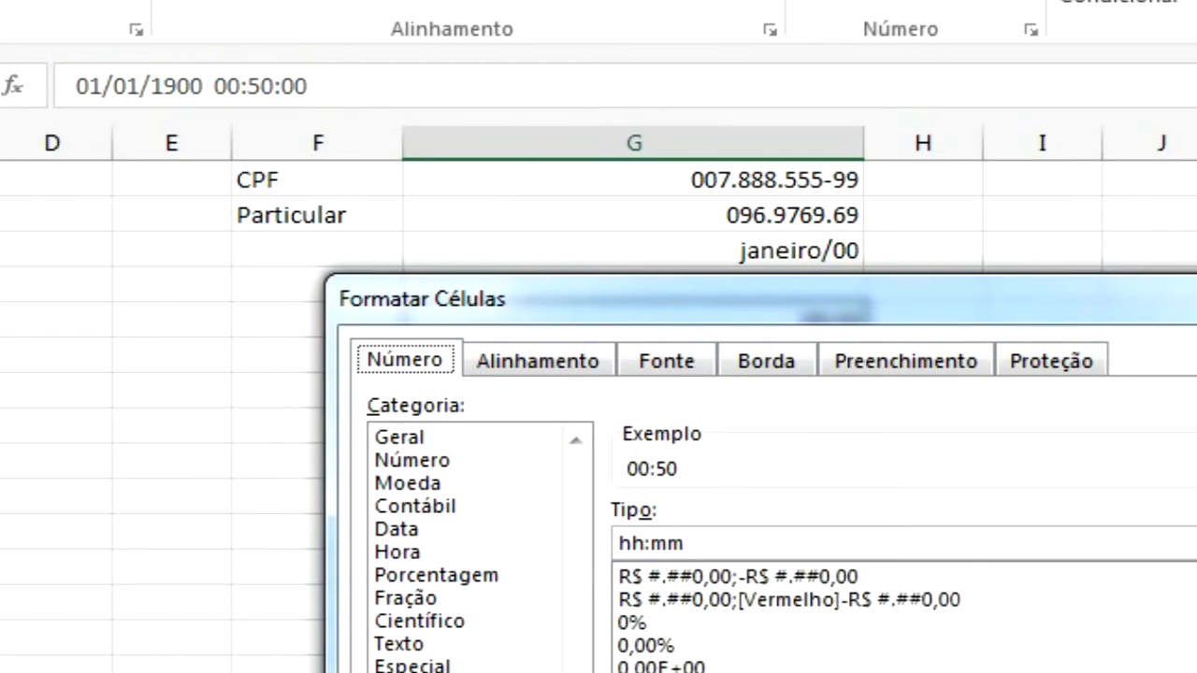
left_click(624, 542)
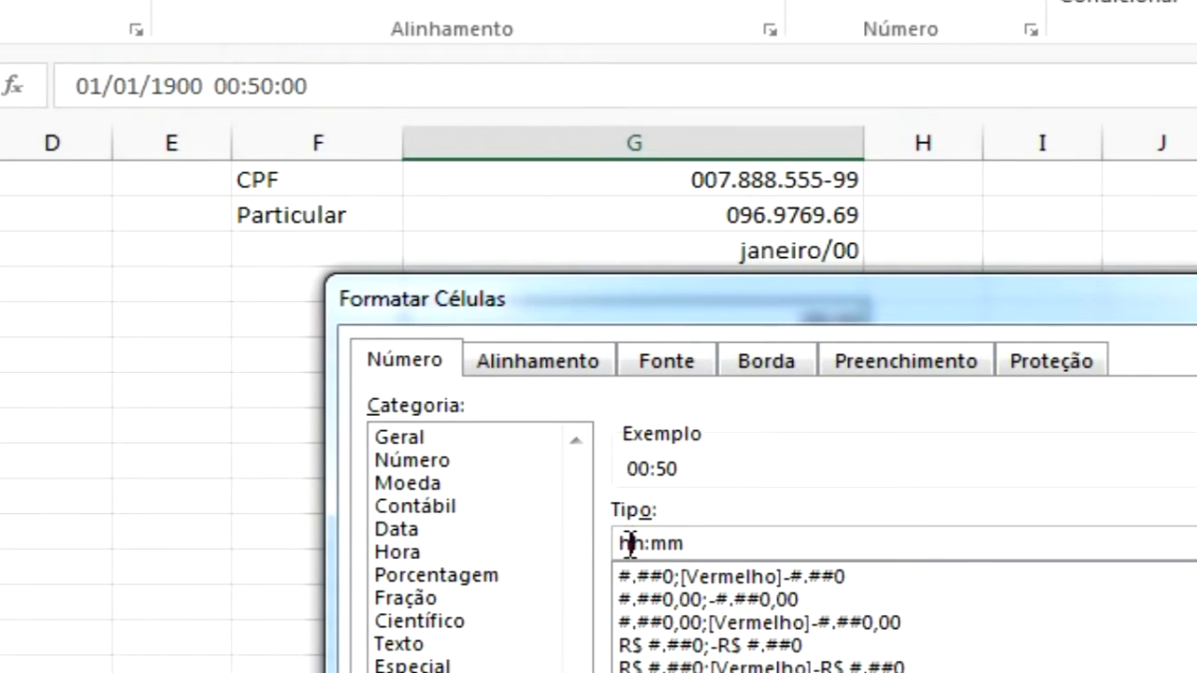
type("[")
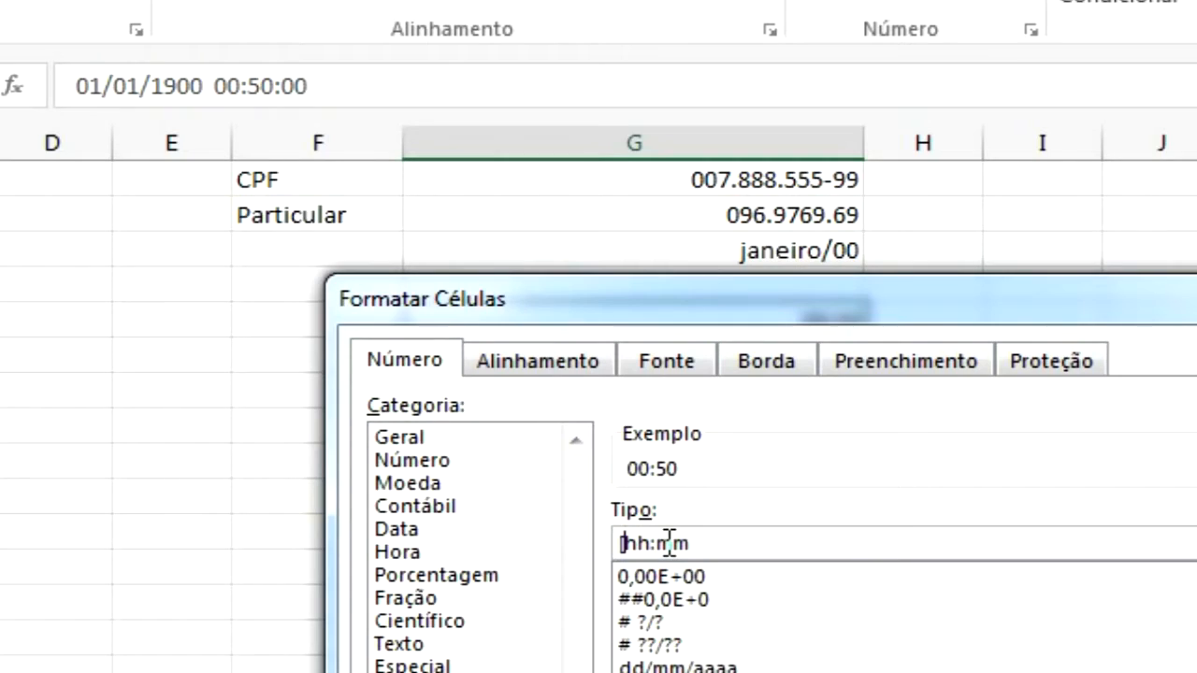
key("Right")
key("Right")
type("]")
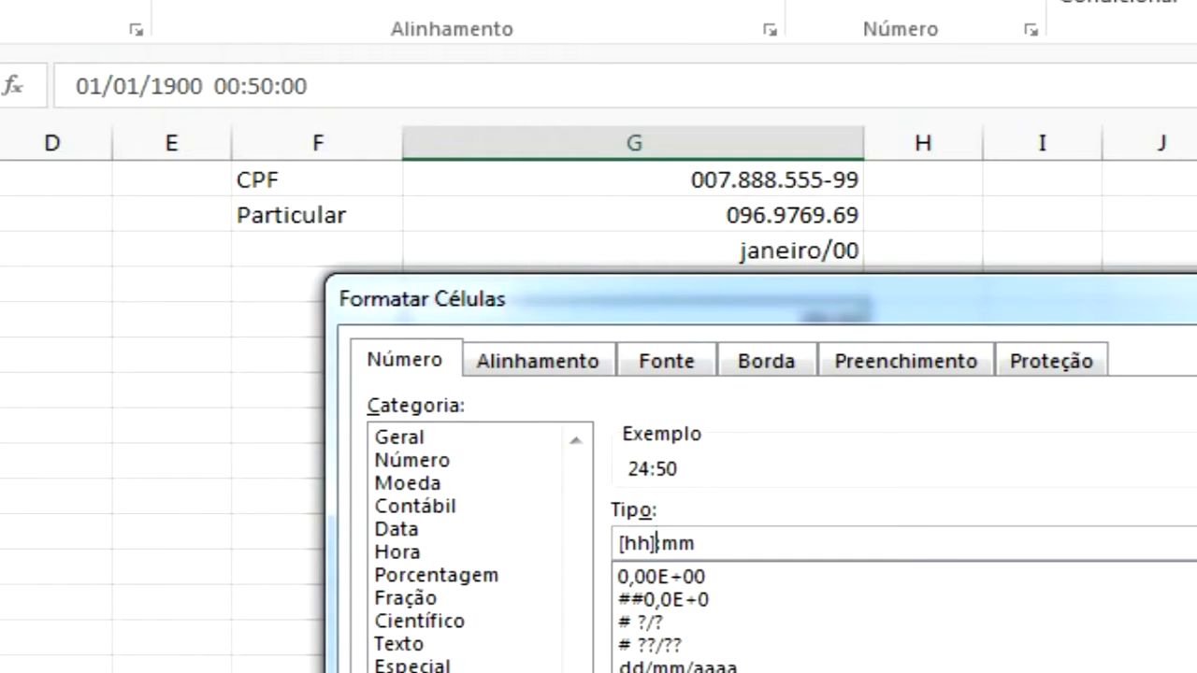
key("Return")
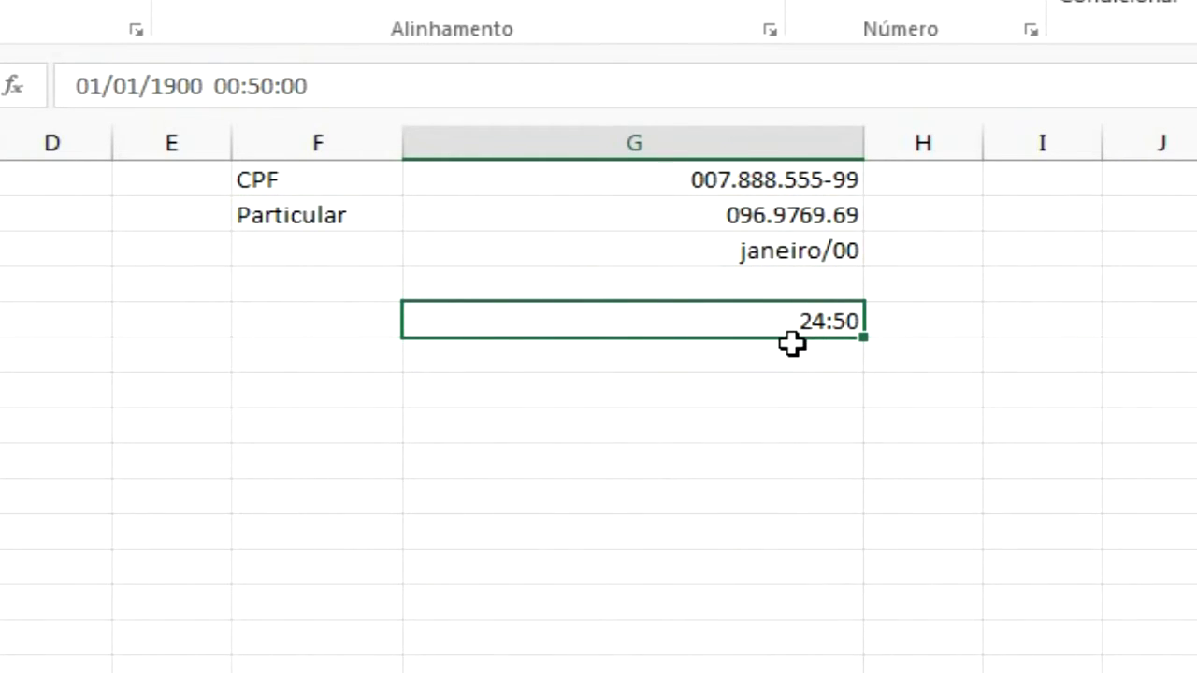
Enter 48:25 in the time cell, then apply the Hora number format to it
type("48:25")
key("Return")
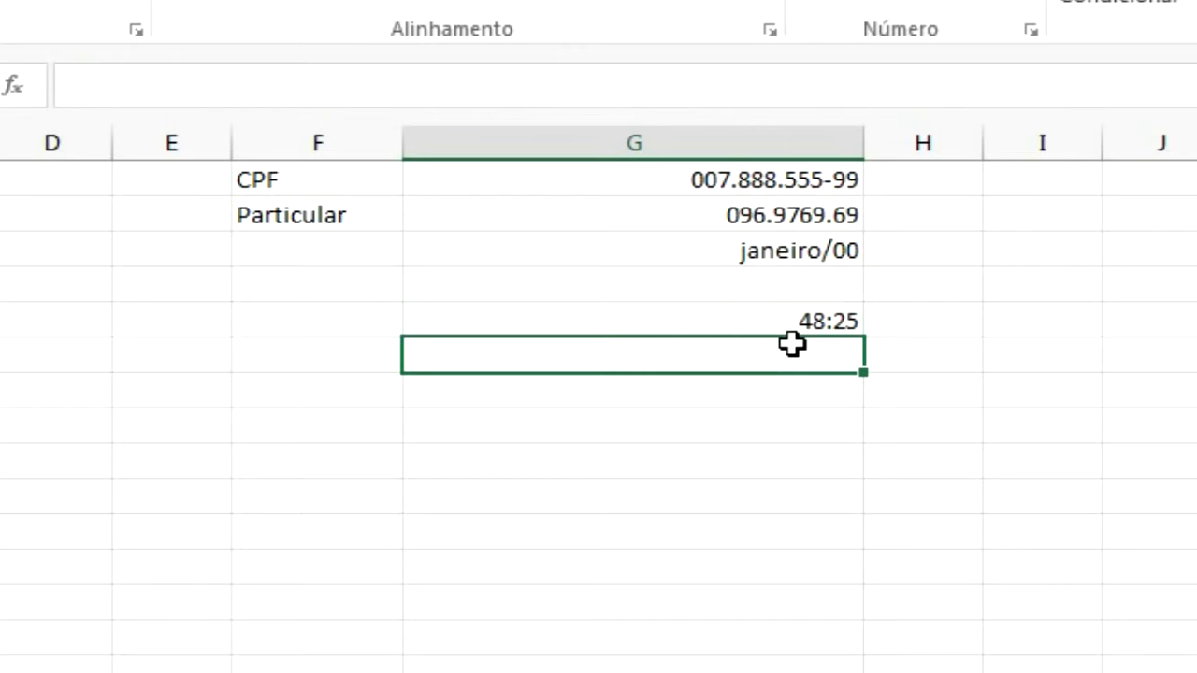
key("Up")
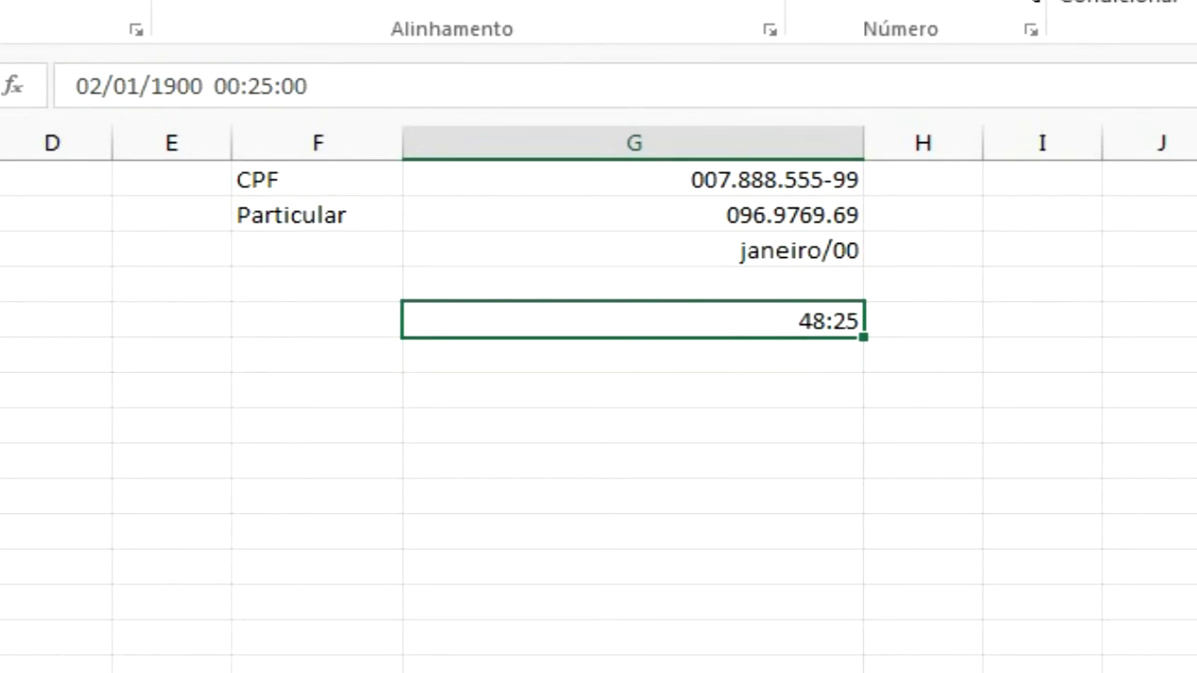
left_click(1022, 0)
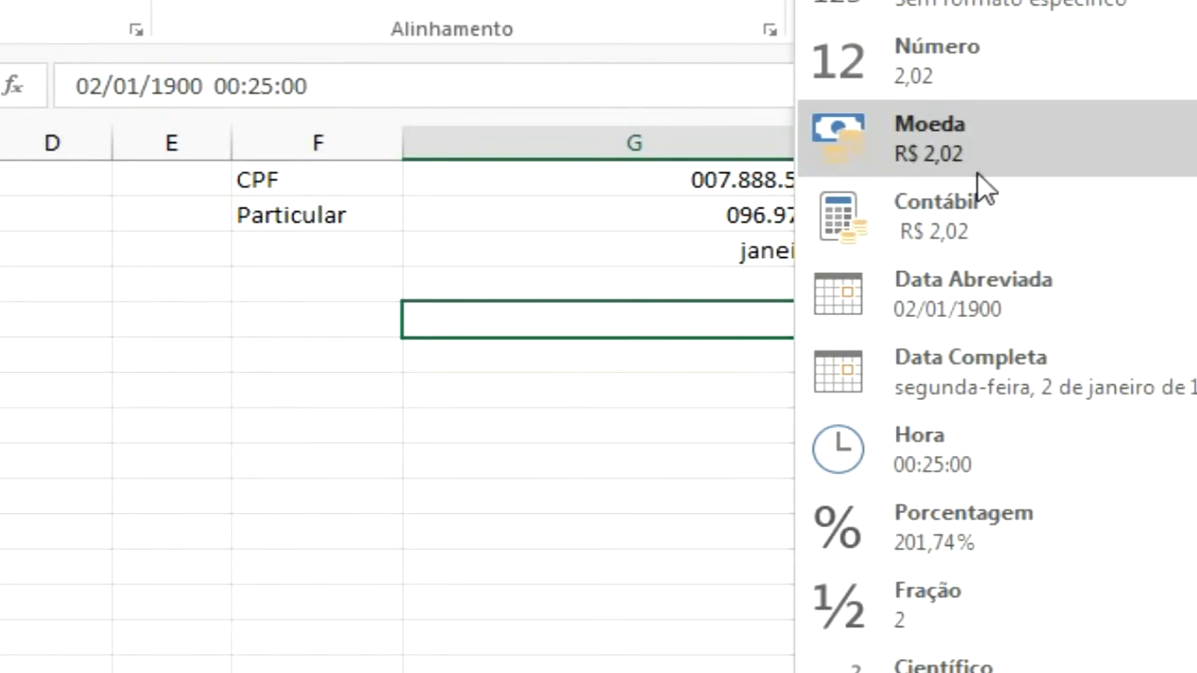
left_click(988, 442)
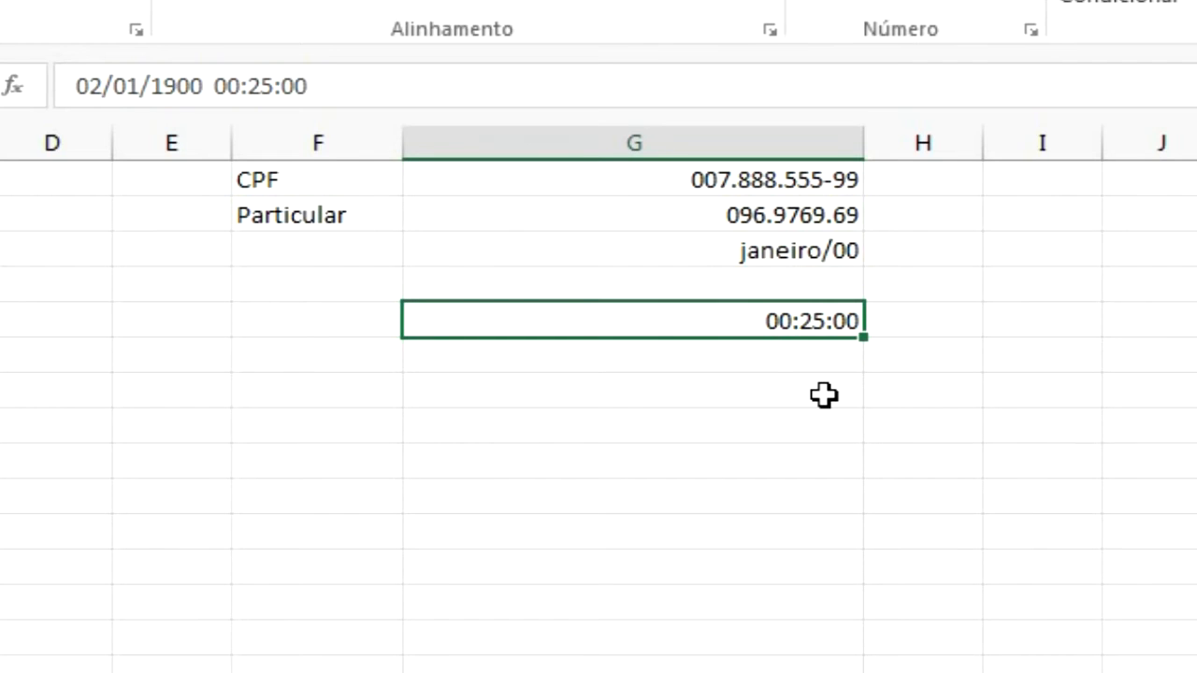
Step through the column's cells to review the stored values behind each formatted entry
key("Up")
key("Up")
key("Up")
key("Up")
key("Up")
key("Up")
key("Up")
key("Down")
key("Down")
key("Down")
key("Down")
key("Down")
key("Down")
key("Down")
key("Down")
key("Up")
key("Up")
key("Up")
key("Up")
key("Up")
key("Up")
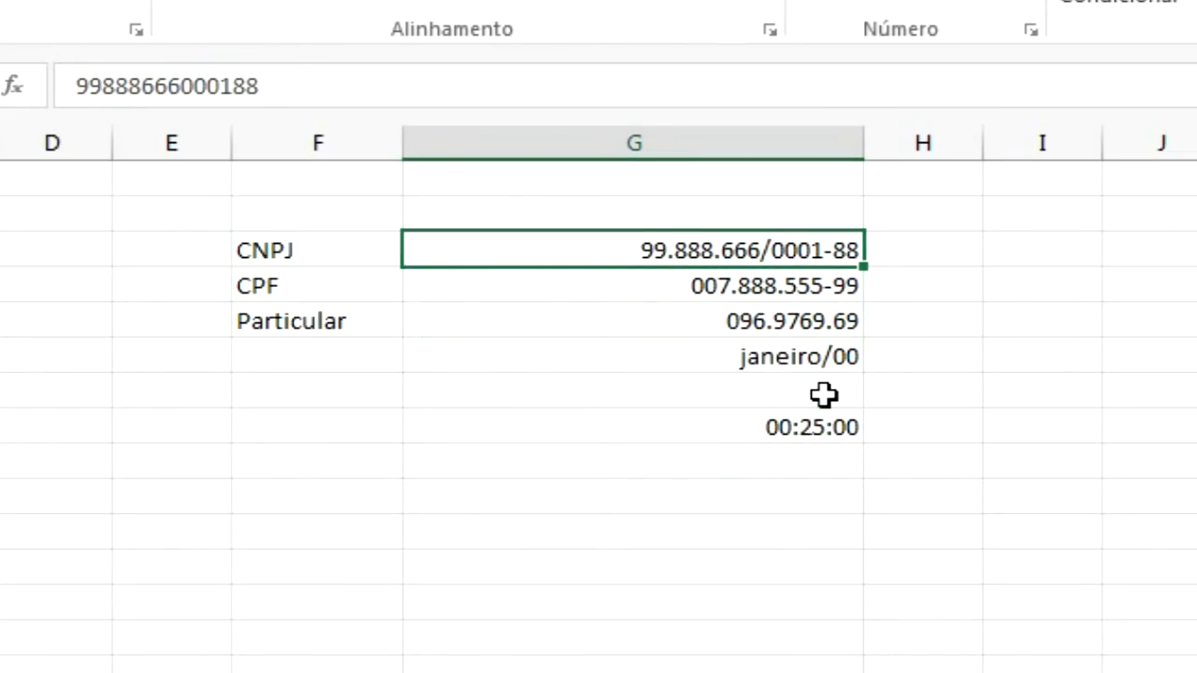